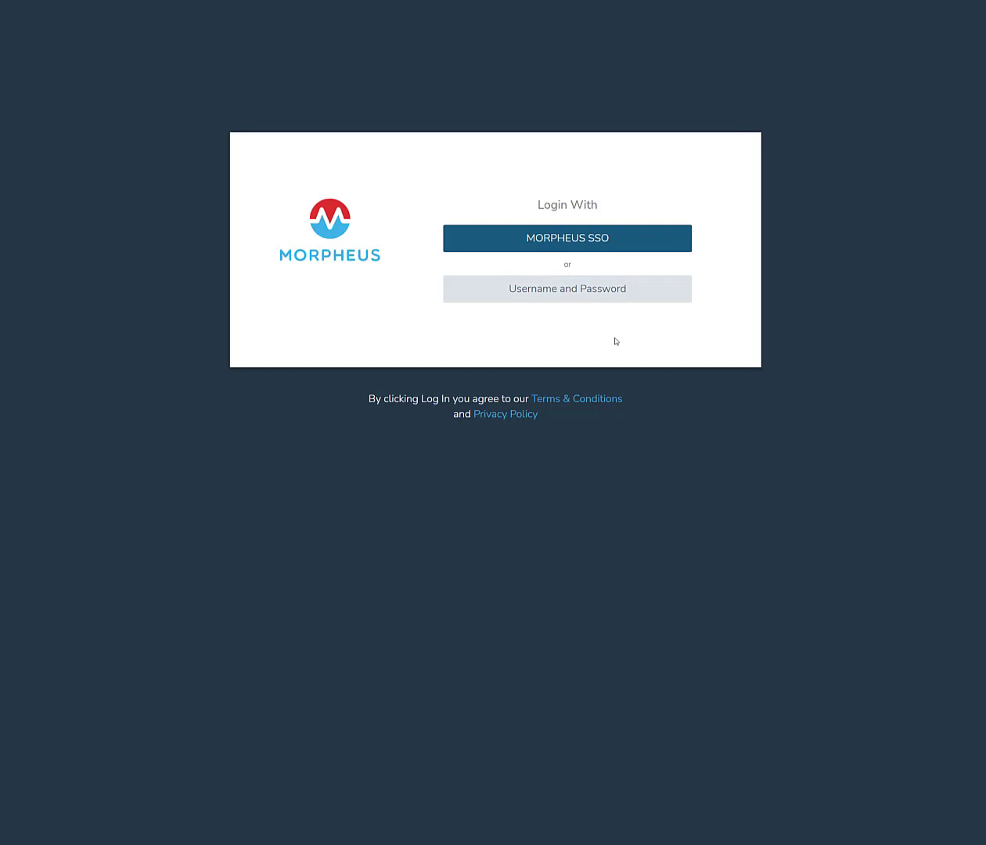
Log in using the prefilled username and password instead of the Morpheus SSO option
{"action": "left_click", "coordinate": [550, 291]}
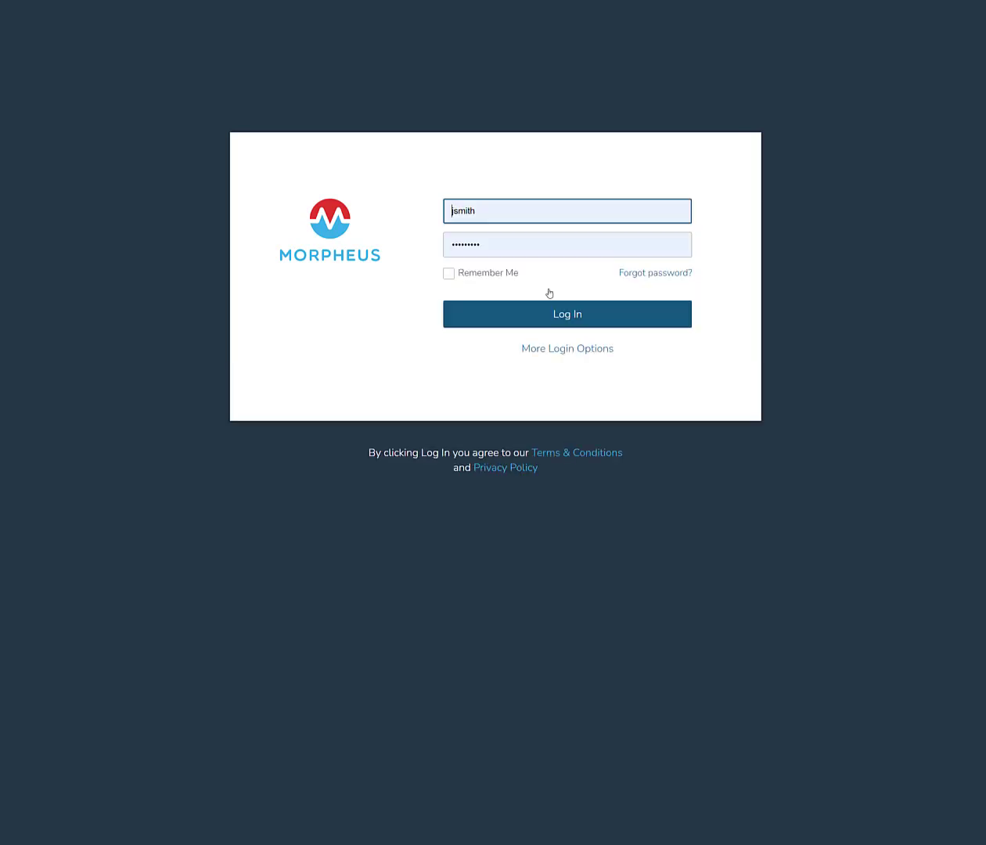
{"action": "left_click", "coordinate": [579, 321]}
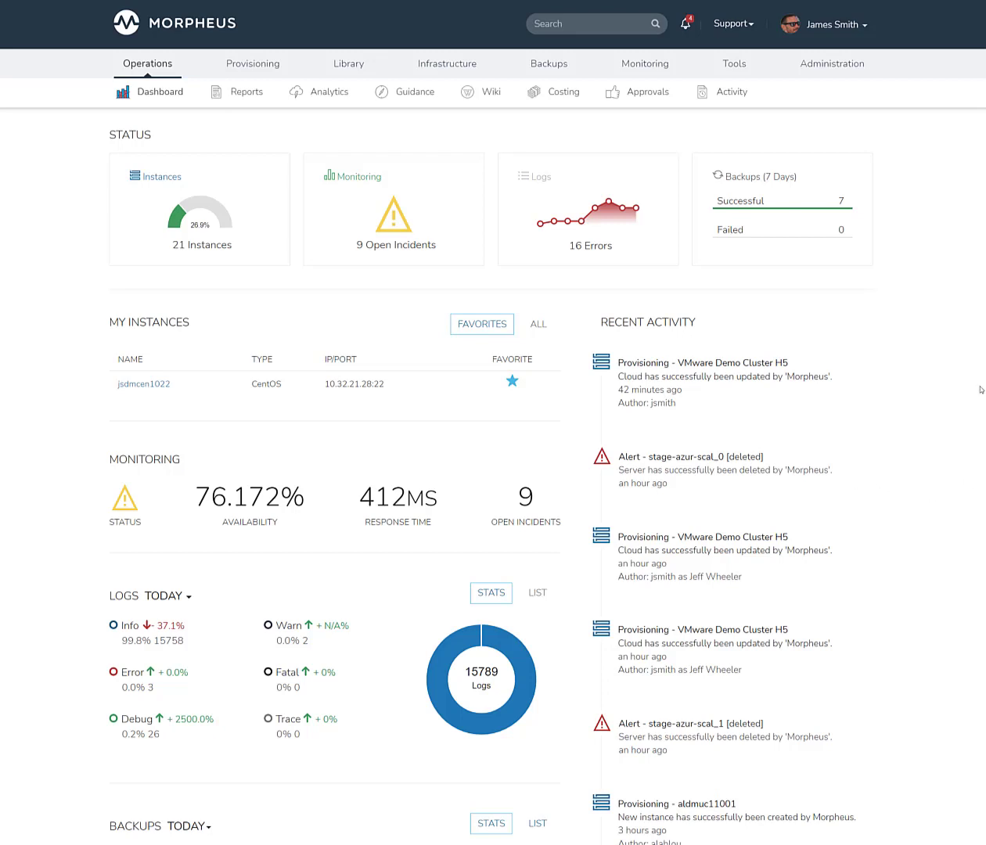
Open the Pied Piper tenant's details from the tenant administration list
{"action": "mouse_move", "coordinate": [848, 82]}
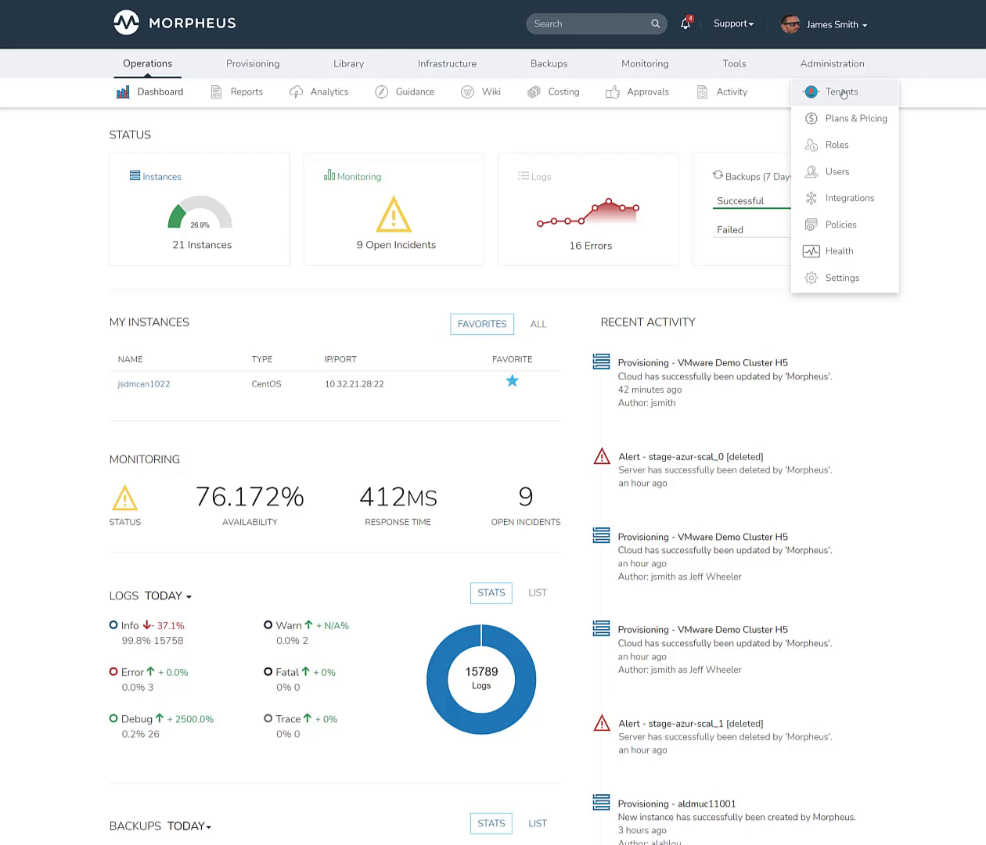
{"action": "left_click", "coordinate": [843, 94]}
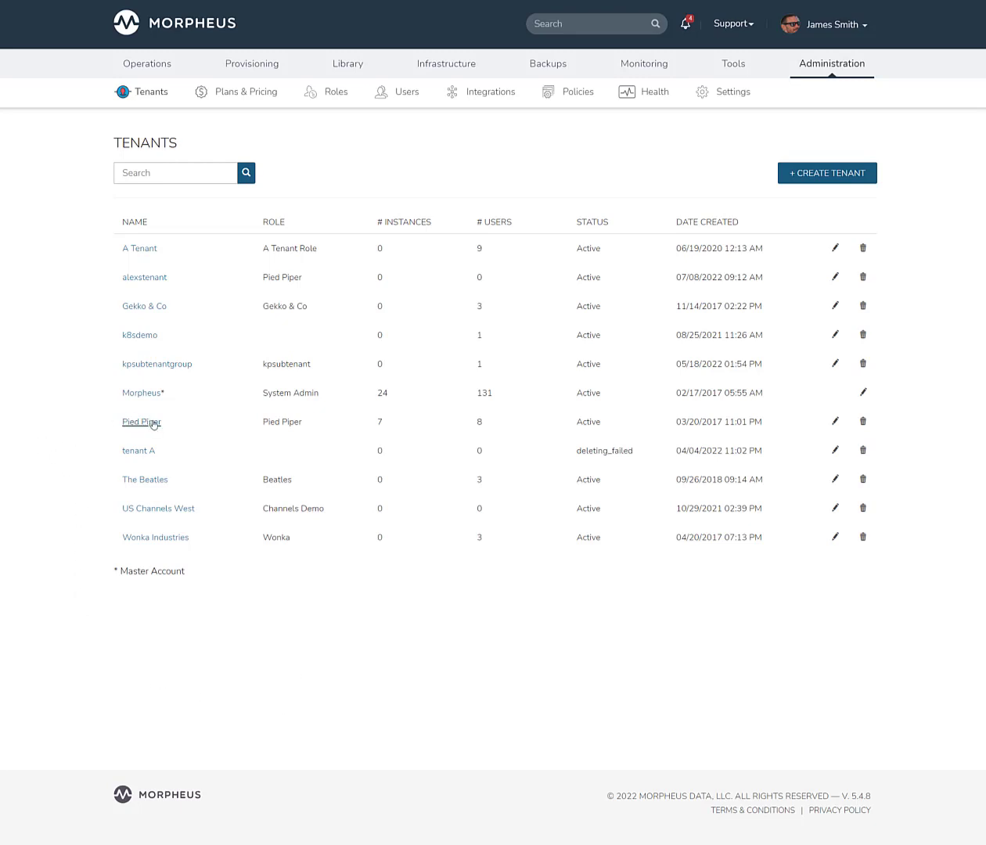
{"action": "left_click", "coordinate": [152, 423]}
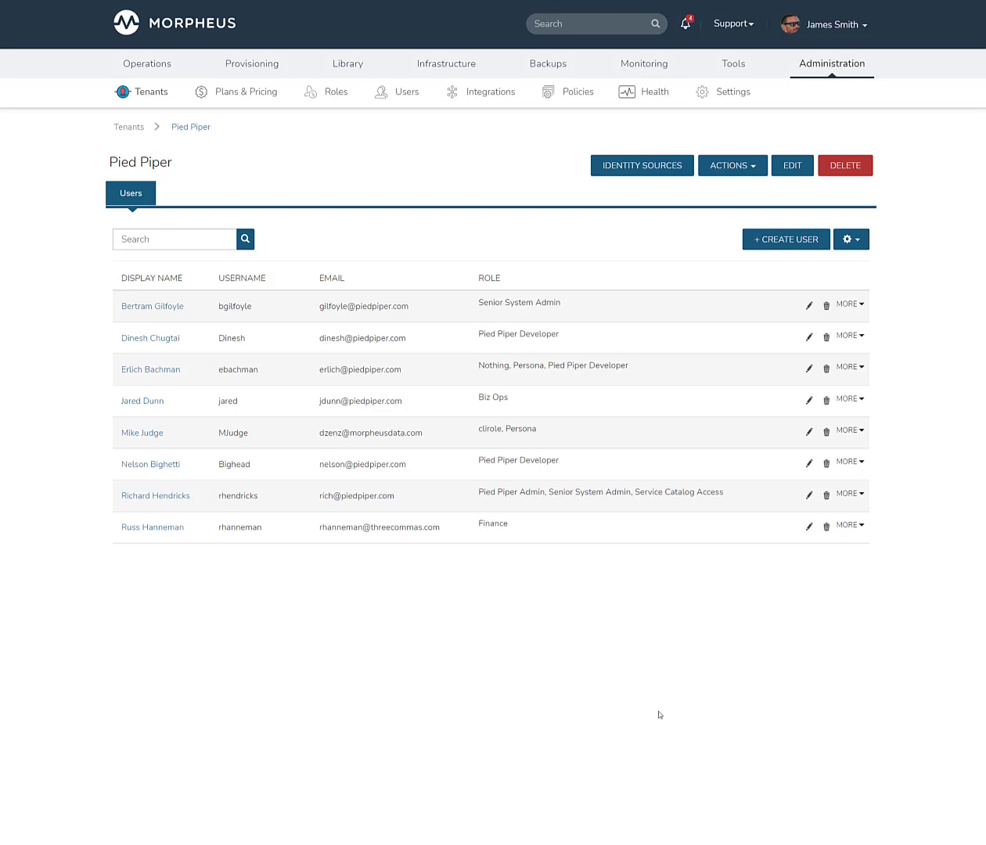
Examine the Active Directory fields for a new identity source in the Pied Piper tenant, and close the form without saving
{"action": "left_click", "coordinate": [648, 167]}
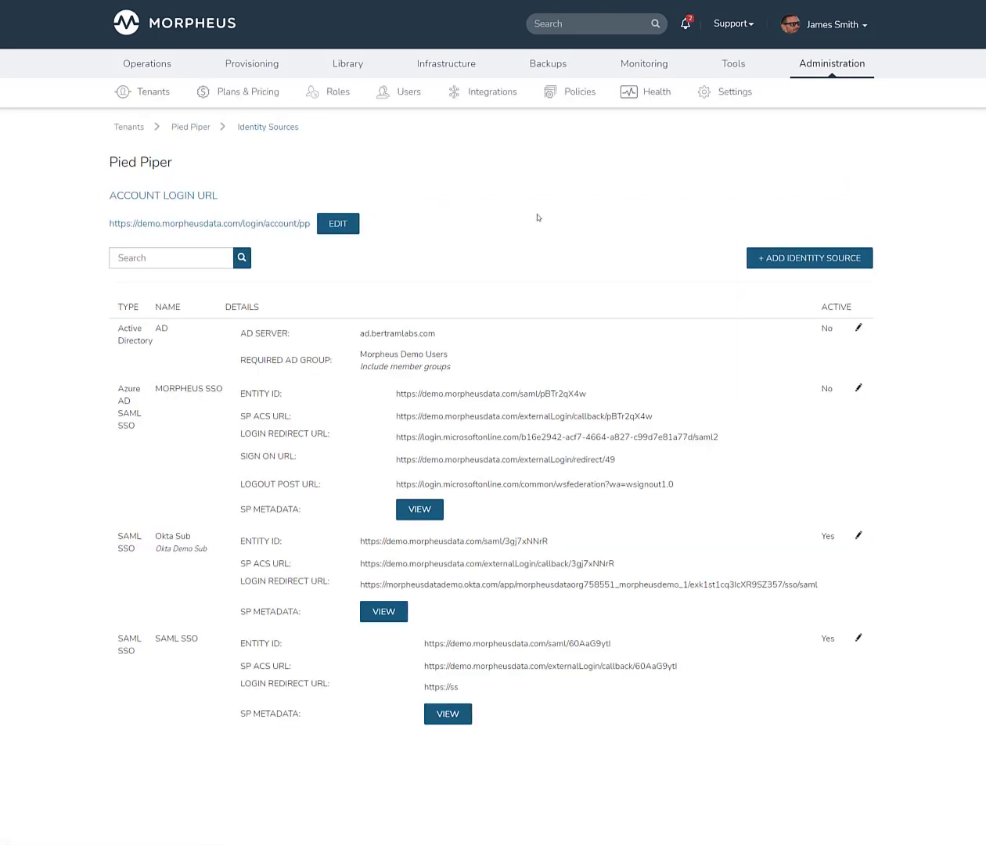
{"action": "left_click", "coordinate": [800, 262]}
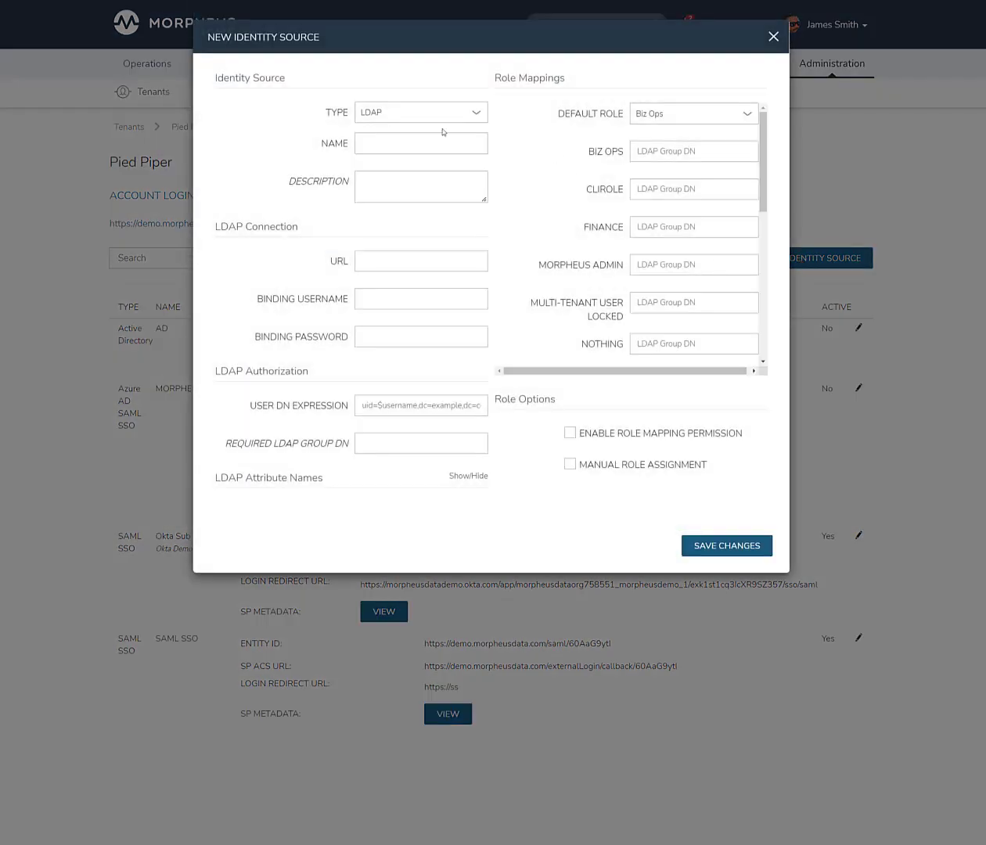
{"action": "left_click", "coordinate": [422, 113]}
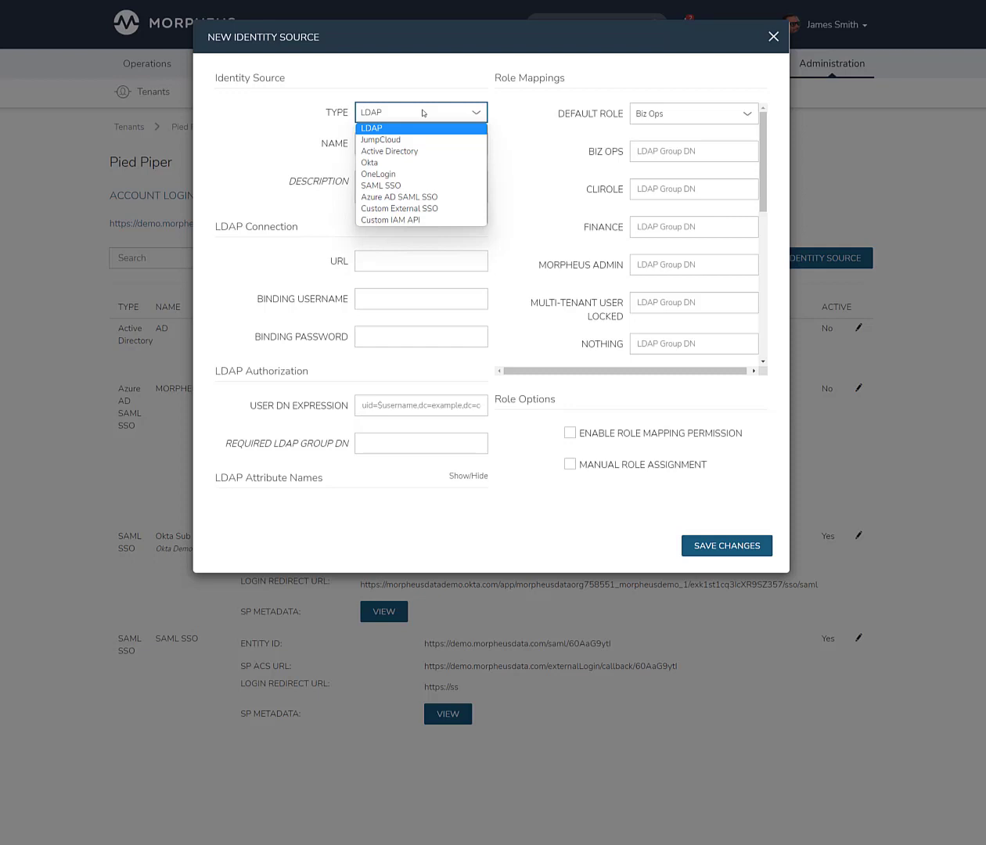
{"action": "left_click", "coordinate": [389, 151]}
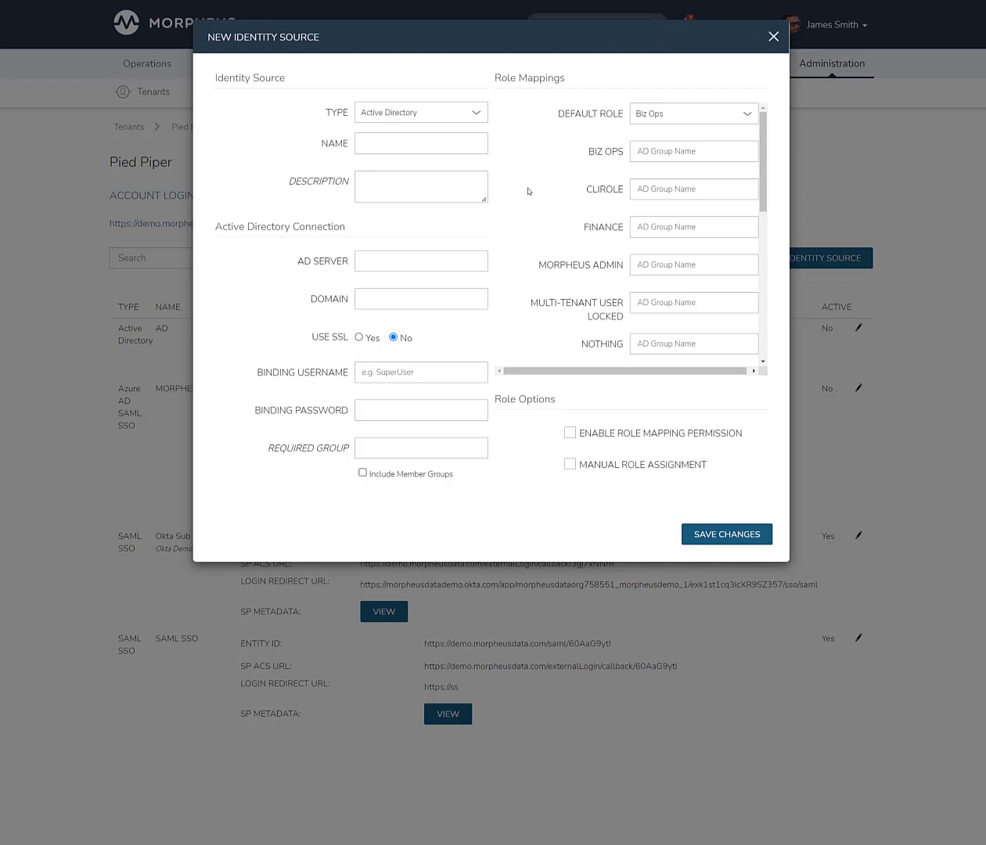
{"action": "left_click", "coordinate": [391, 255]}
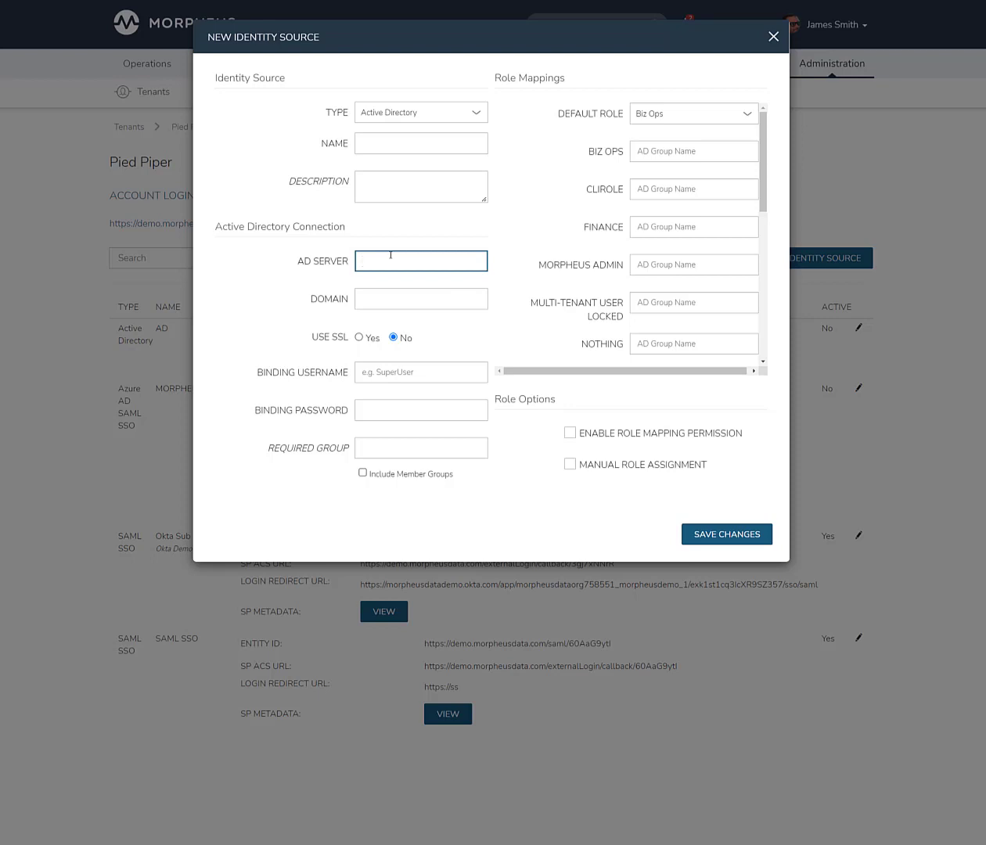
{"action": "left_click", "coordinate": [389, 373]}
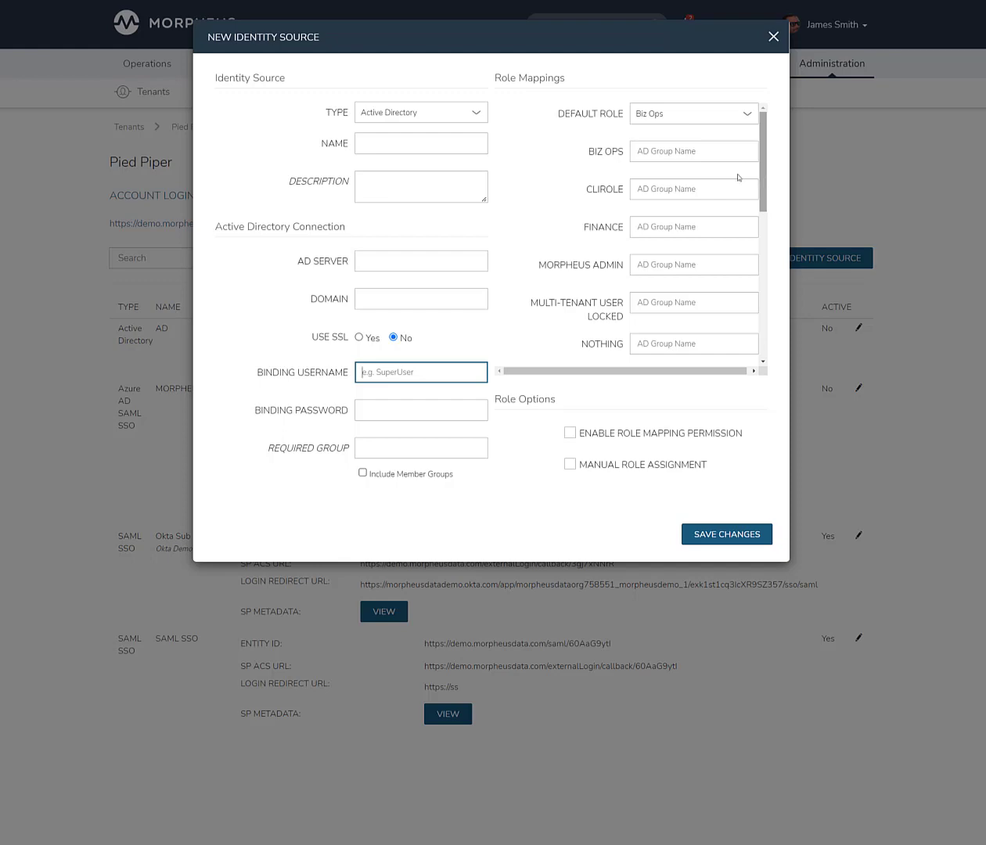
{"action": "left_click", "coordinate": [772, 37]}
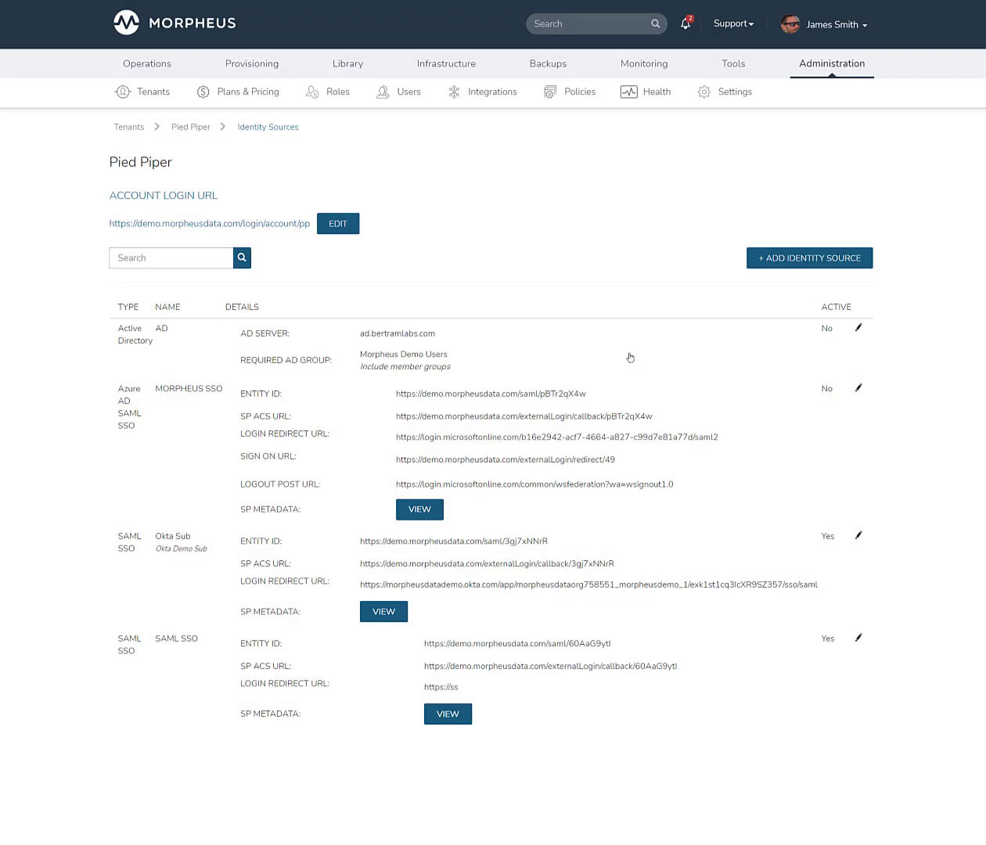
Return to the Pied Piper tenant's user list and open the details of the second listed user
{"action": "left_click", "coordinate": [189, 130]}
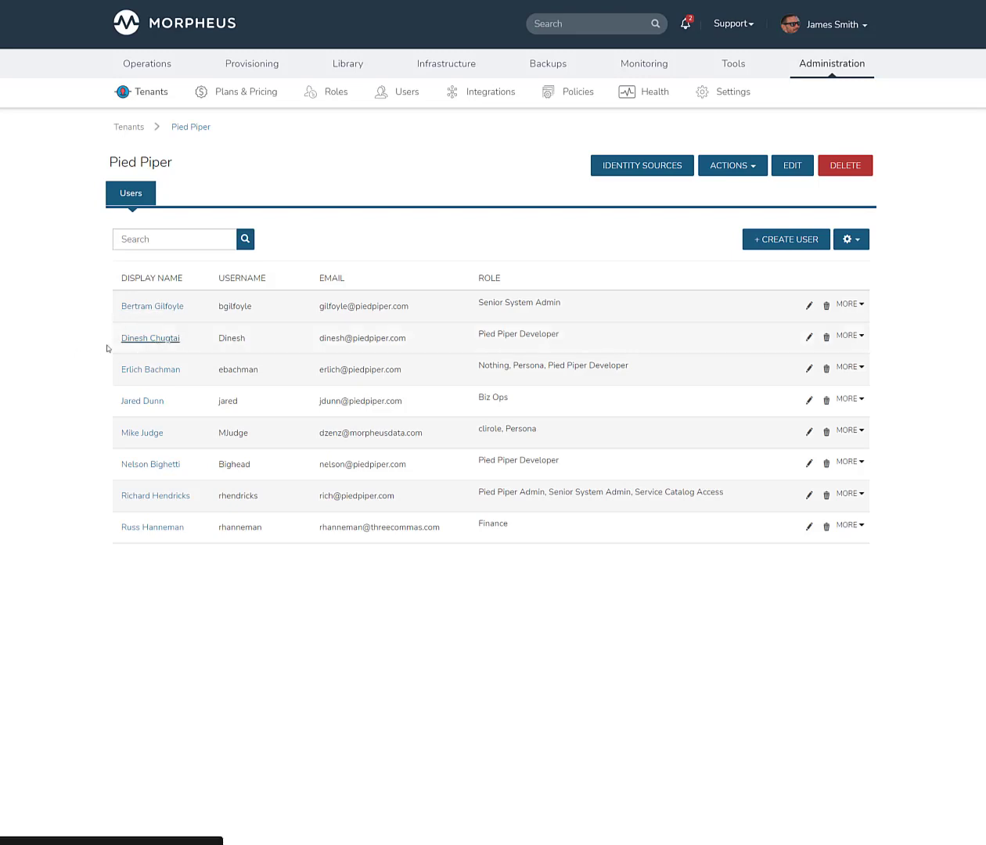
{"action": "left_click", "coordinate": [151, 338]}
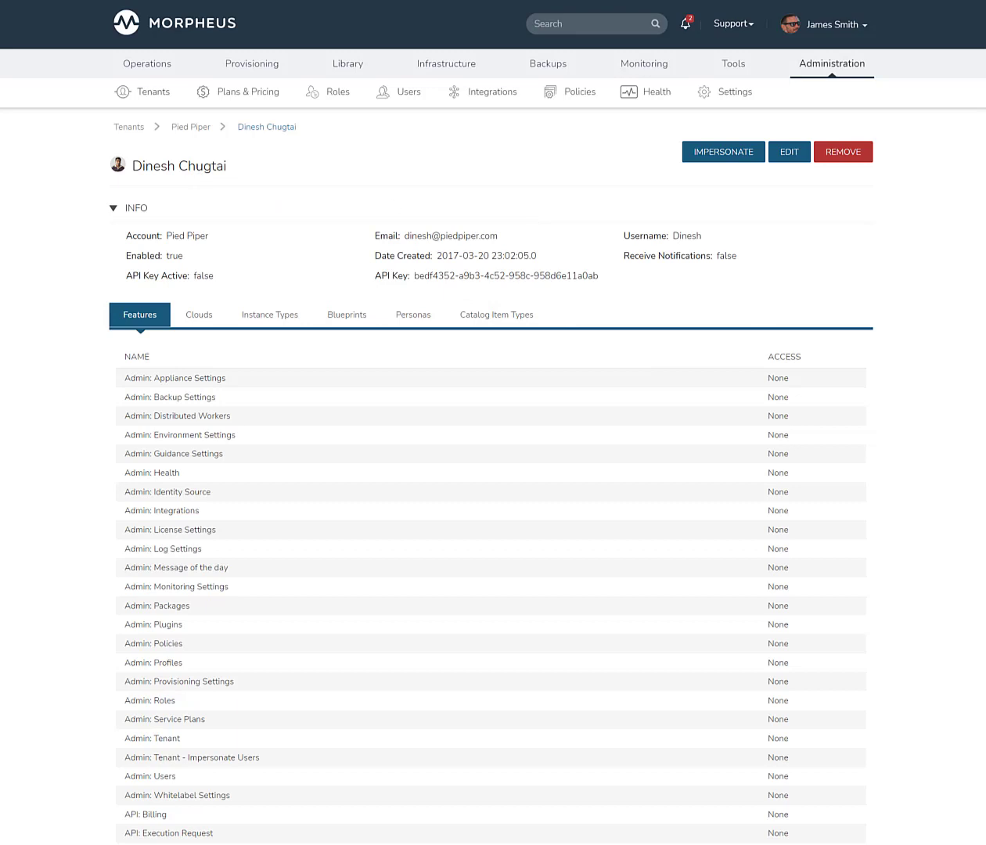
Examine the user's access level for each feature, from the Admin entries through Infrastructure, Library and Provisioning to Tools
{"action": "scroll", "coordinate": [485, 470], "scroll_direction": "down", "scroll_amount": 1}
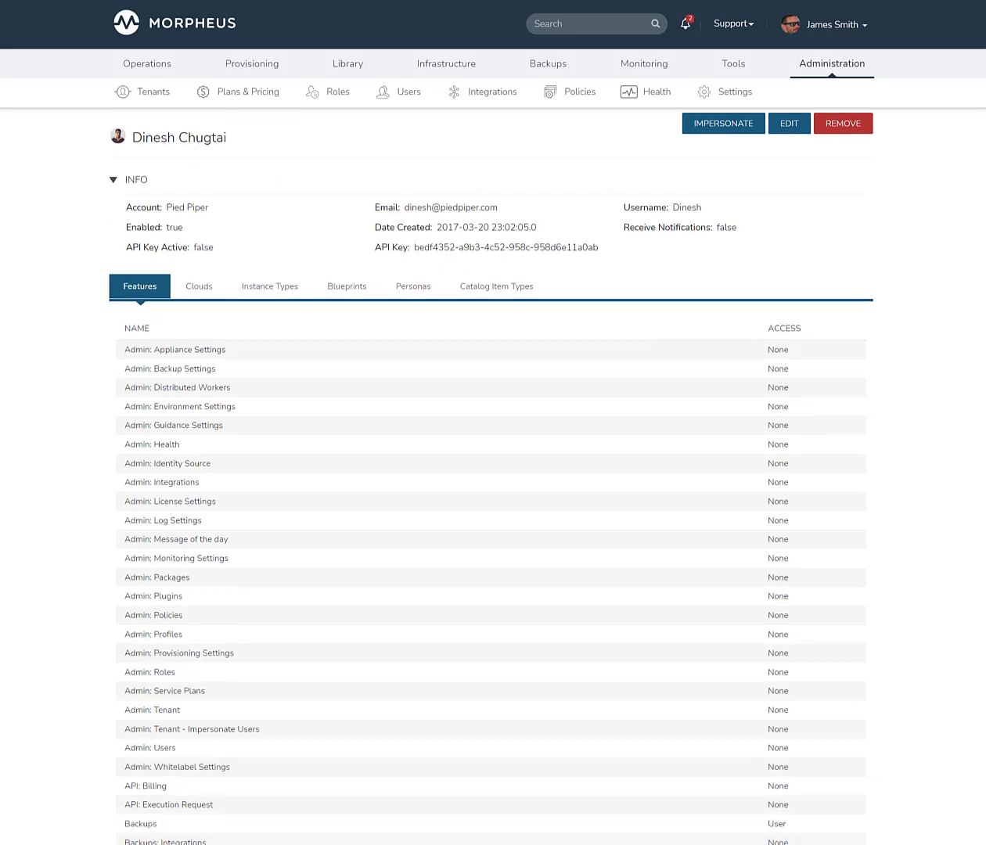
{"action": "scroll", "coordinate": [486, 470], "scroll_direction": "down", "scroll_amount": 1}
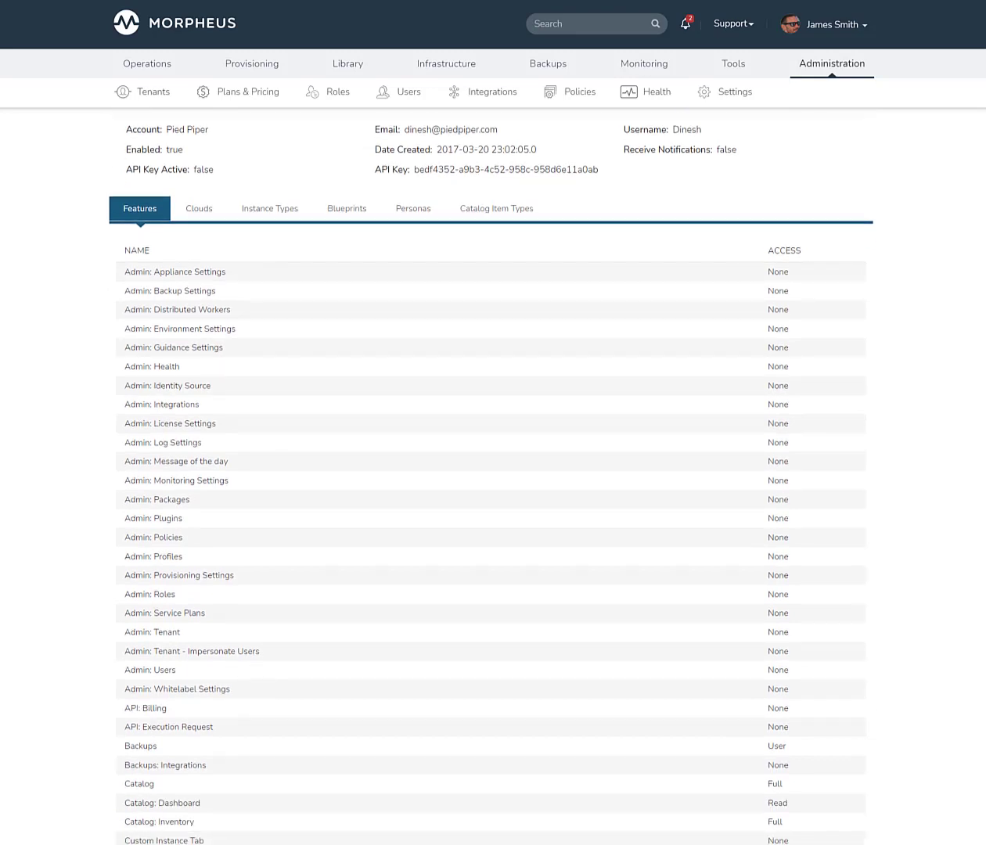
{"action": "scroll", "coordinate": [486, 469], "scroll_direction": "down", "scroll_amount": 1}
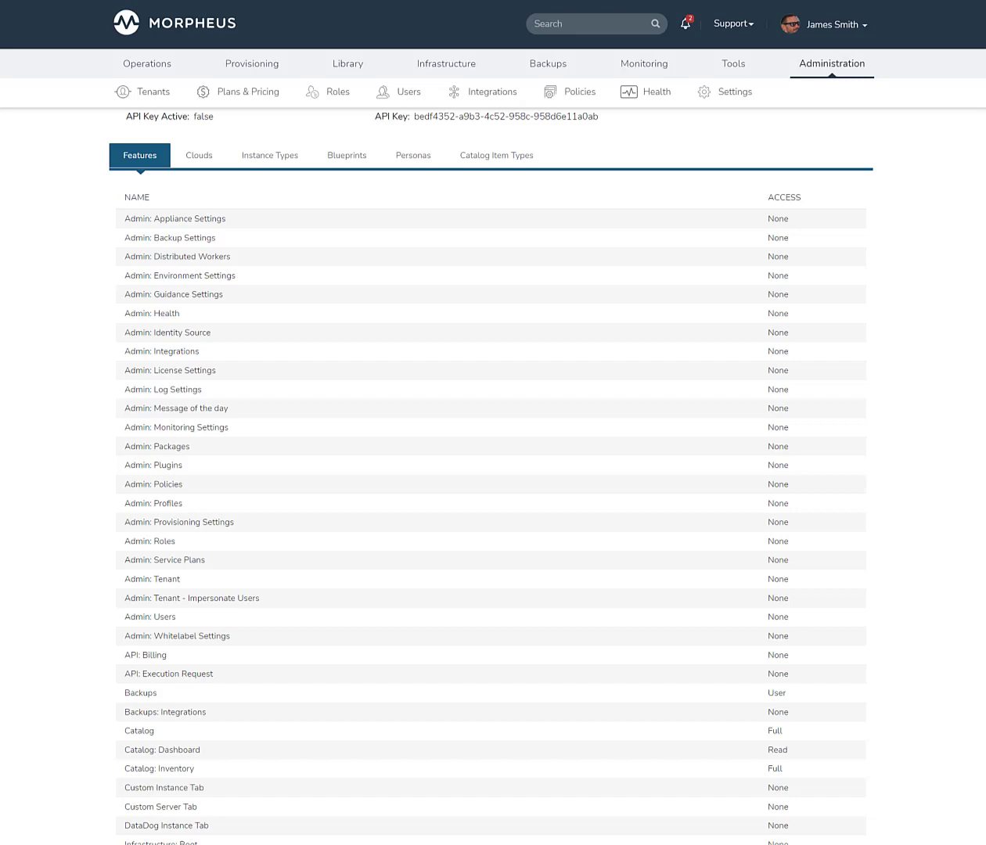
{"action": "scroll", "coordinate": [485, 469], "scroll_direction": "down", "scroll_amount": 1}
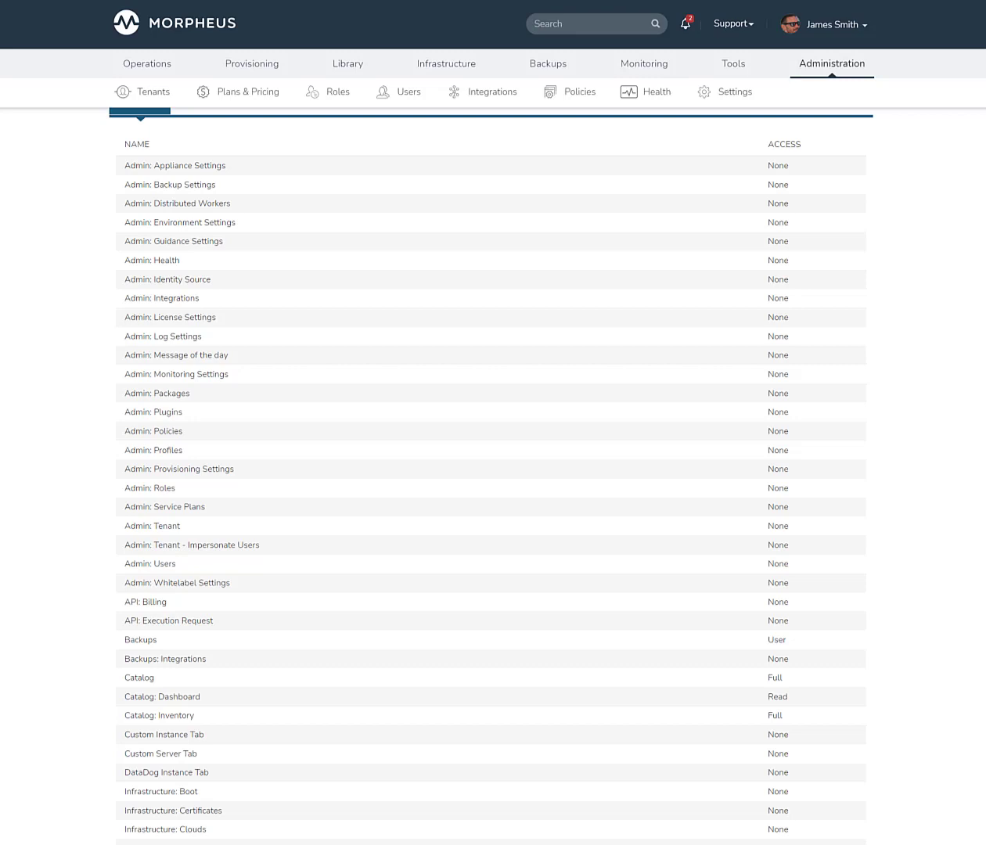
{"action": "scroll", "coordinate": [491, 478], "scroll_direction": "down", "scroll_amount": 1}
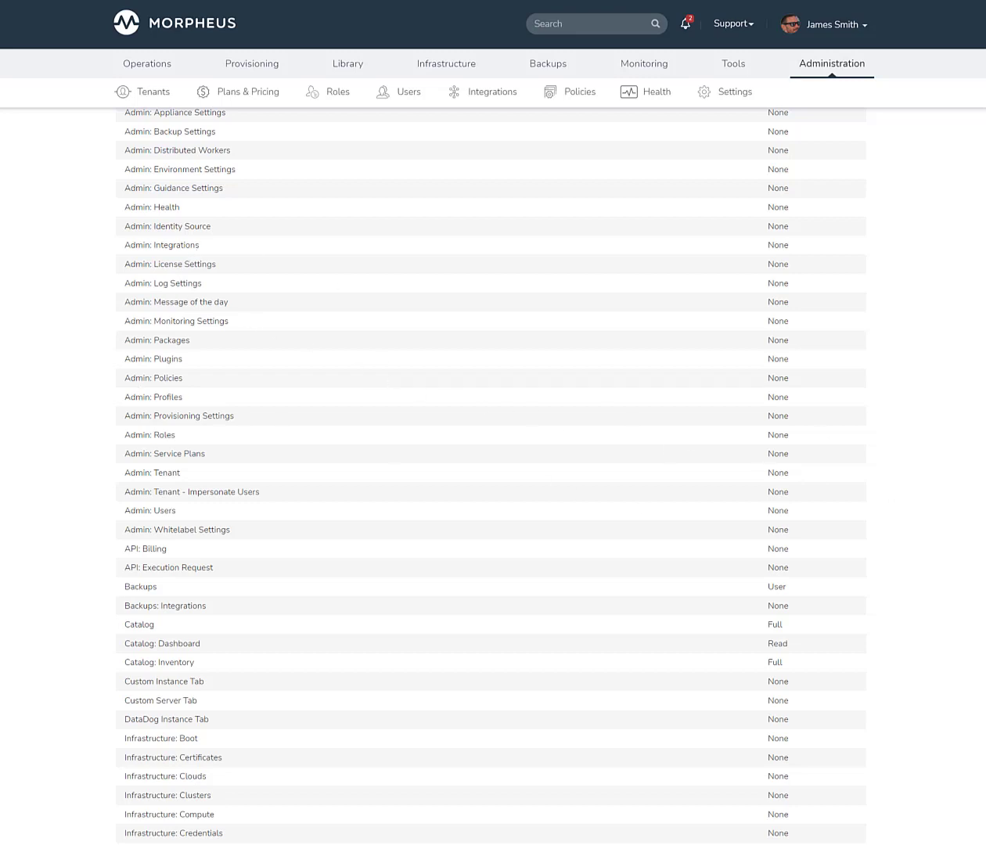
{"action": "scroll", "coordinate": [491, 469], "scroll_direction": "down", "scroll_amount": 5}
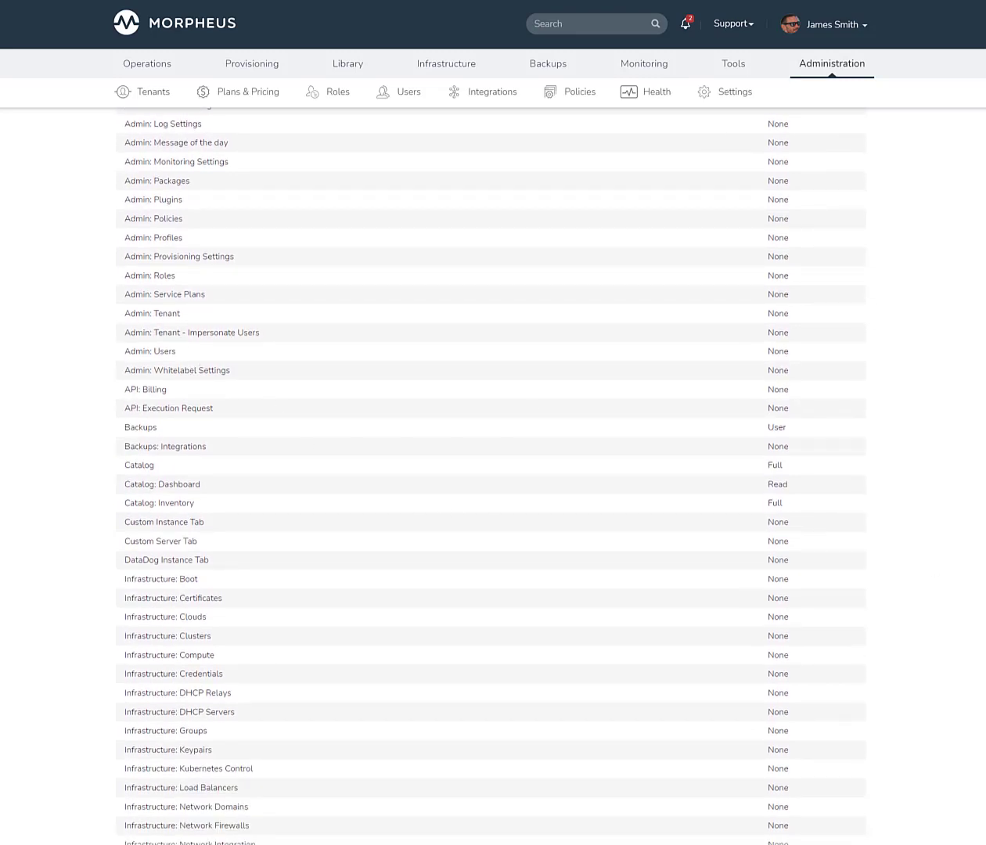
{"action": "scroll", "coordinate": [490, 470], "scroll_direction": "down", "scroll_amount": 7}
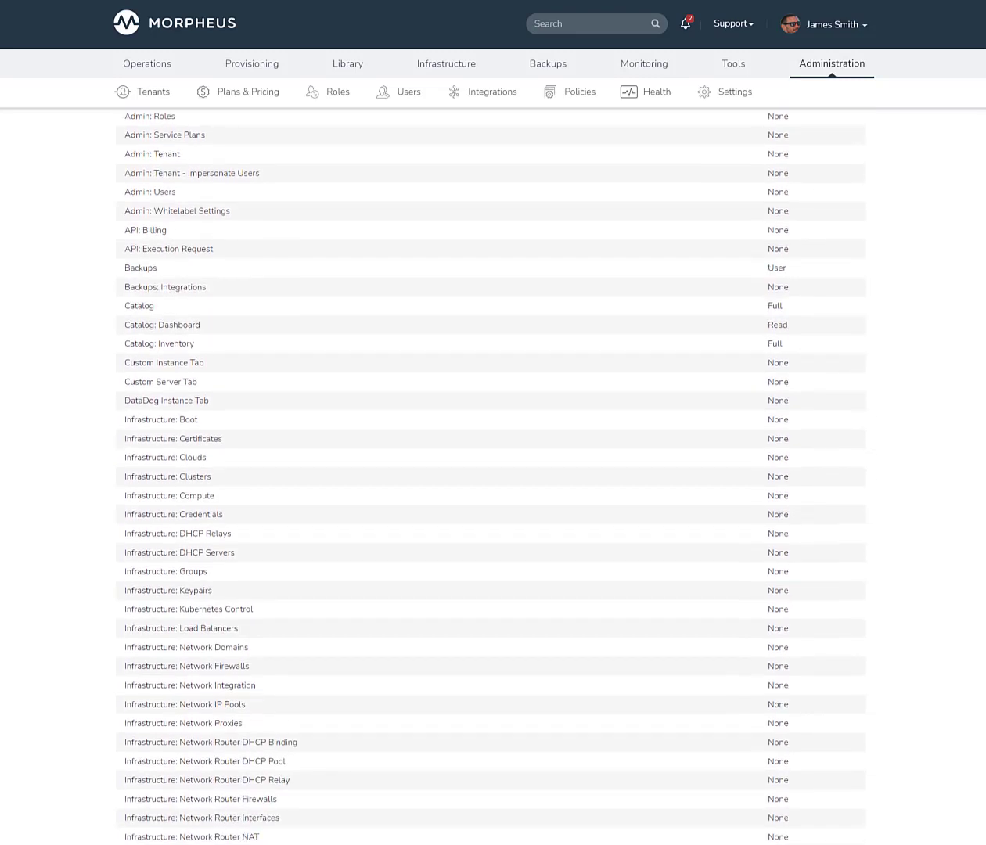
{"action": "scroll", "coordinate": [491, 470], "scroll_direction": "down", "scroll_amount": 1}
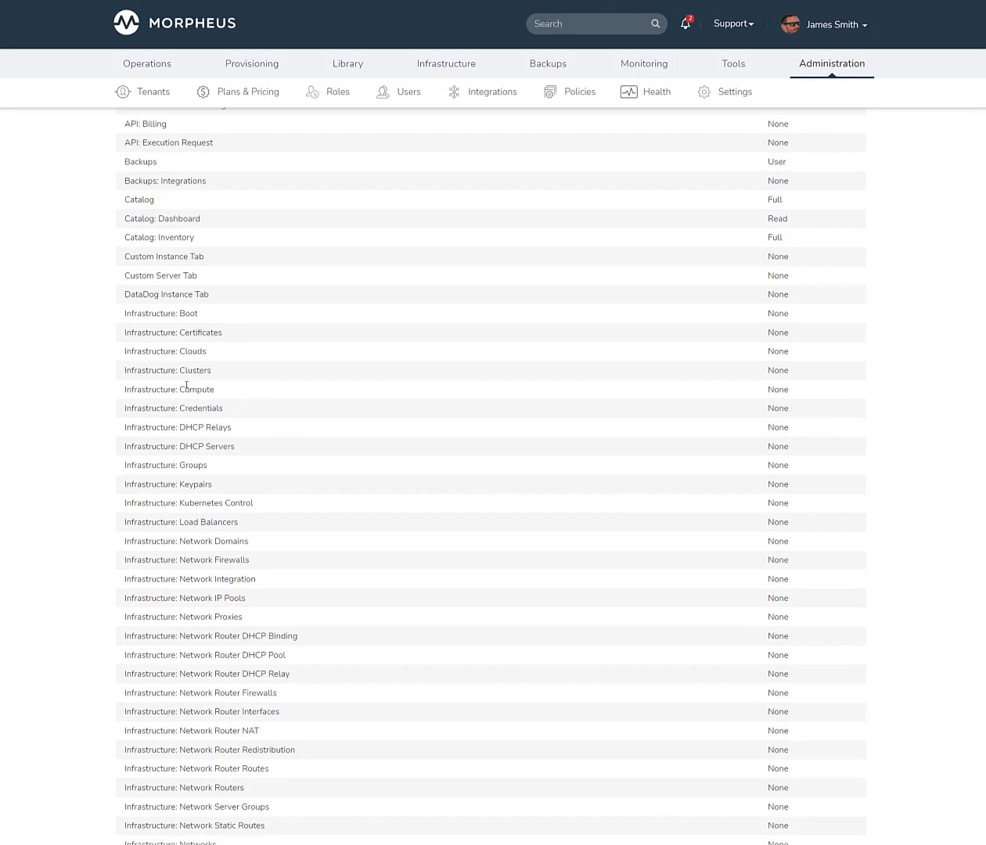
{"action": "scroll", "coordinate": [147, 441], "scroll_direction": "down", "scroll_amount": 1}
{"action": "scroll", "coordinate": [147, 440], "scroll_direction": "down", "scroll_amount": 5}
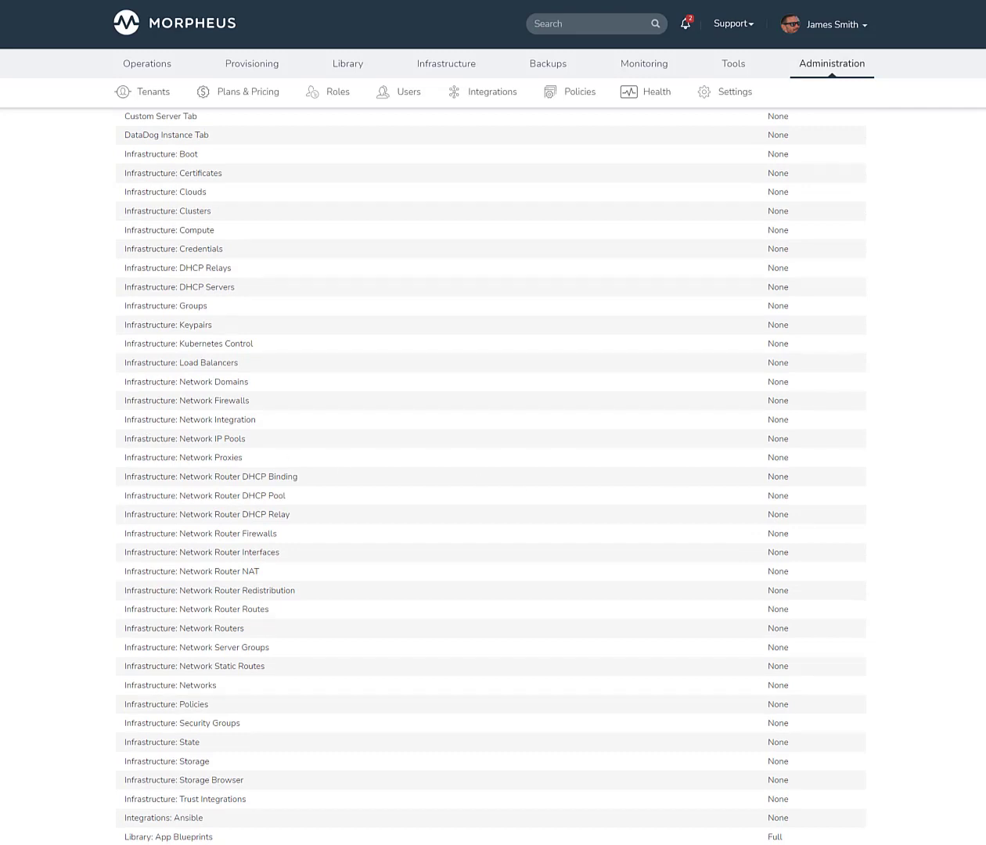
{"action": "scroll", "coordinate": [483, 470], "scroll_direction": "down", "scroll_amount": 5}
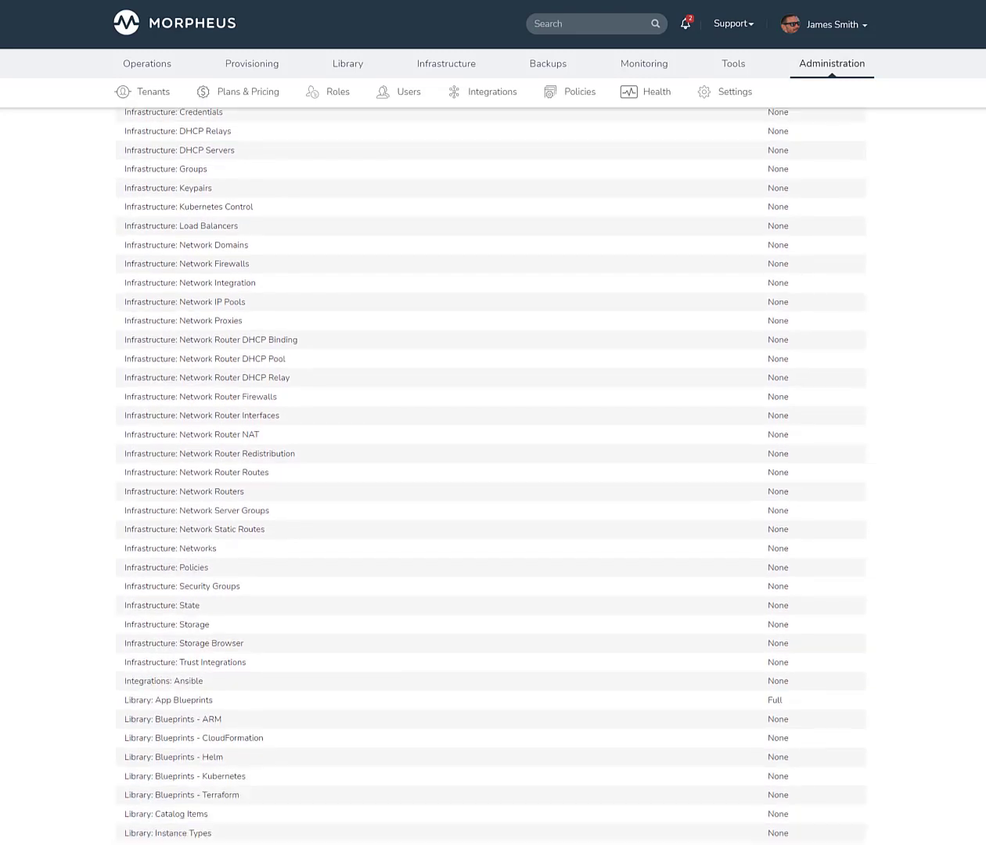
{"action": "scroll", "coordinate": [484, 469], "scroll_direction": "down", "scroll_amount": 5}
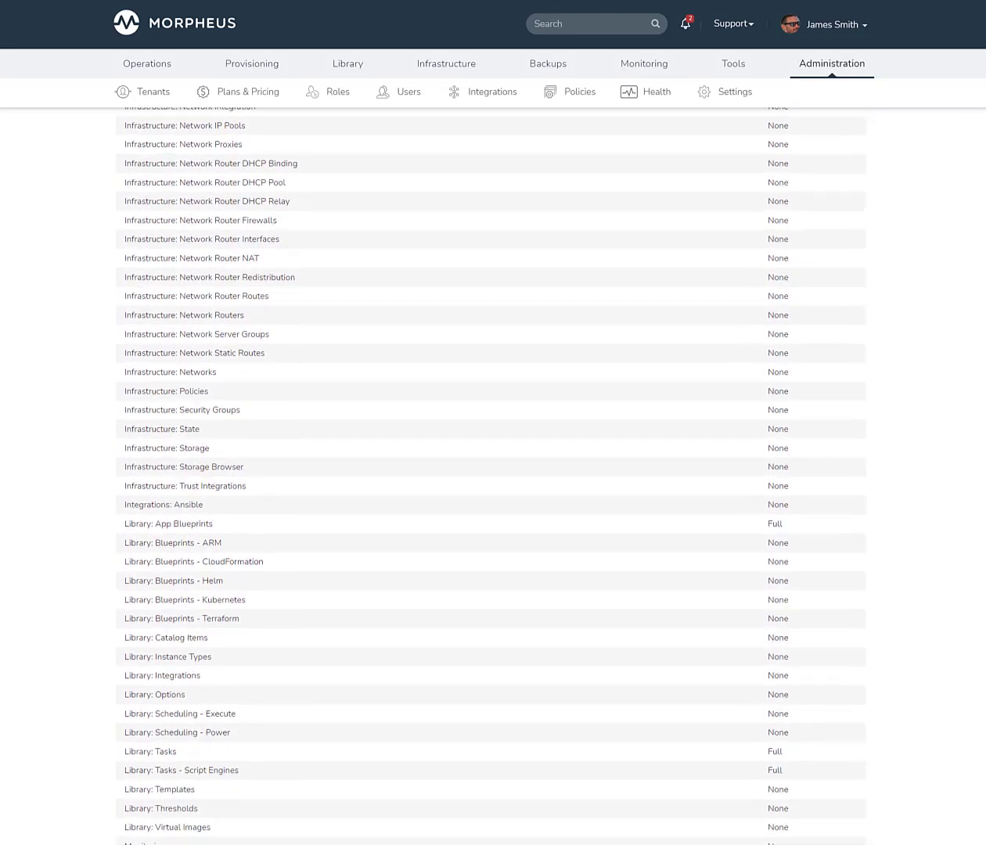
{"action": "scroll", "coordinate": [483, 469], "scroll_direction": "down", "scroll_amount": 5}
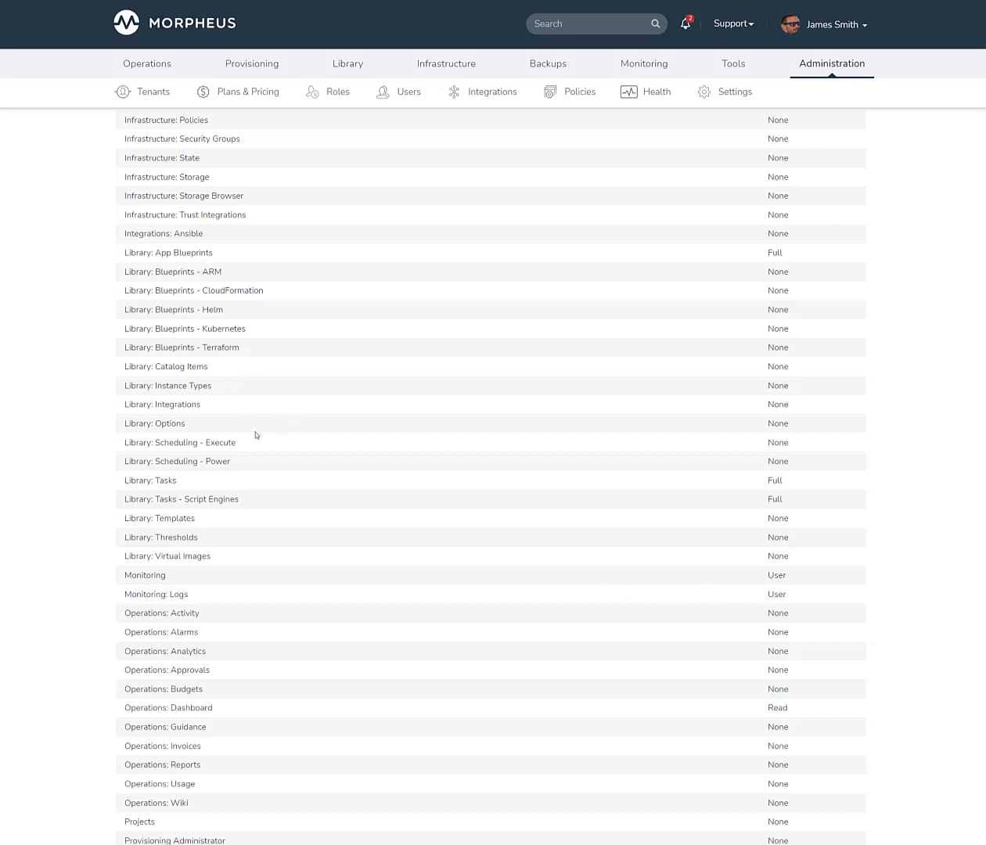
{"action": "scroll", "coordinate": [11, 453], "scroll_direction": "down", "scroll_amount": 1}
{"action": "scroll", "coordinate": [10, 453], "scroll_direction": "down", "scroll_amount": 3}
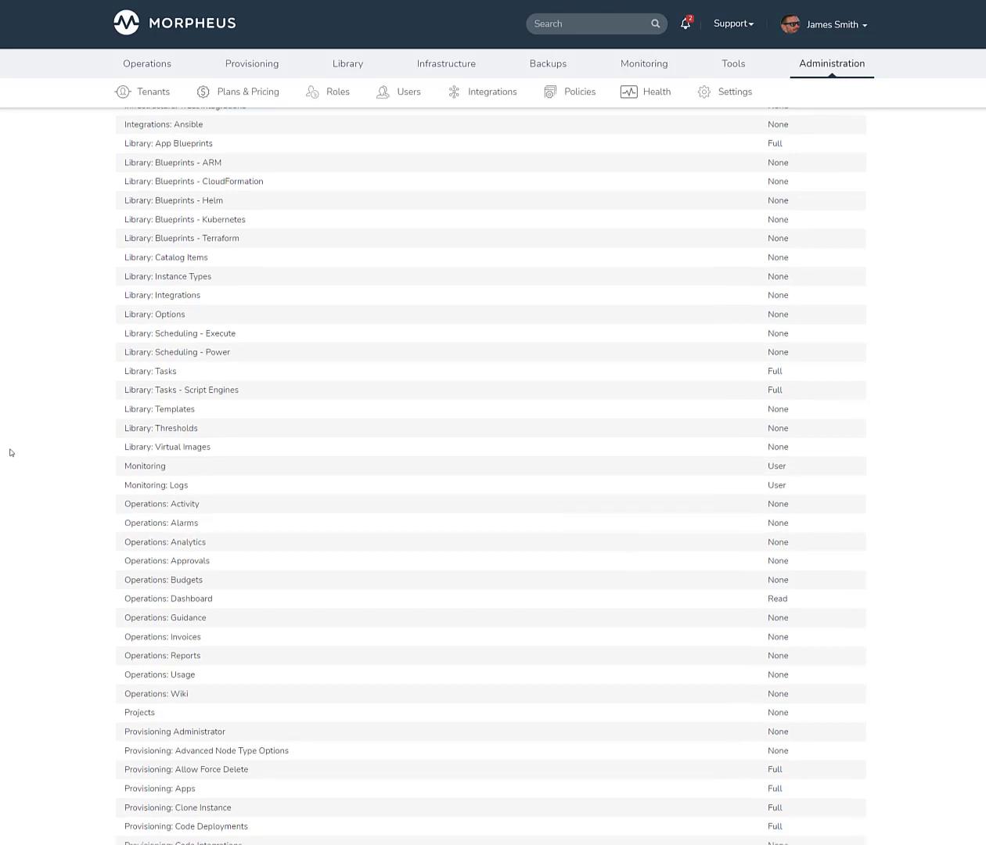
{"action": "scroll", "coordinate": [11, 452], "scroll_direction": "down", "scroll_amount": 2}
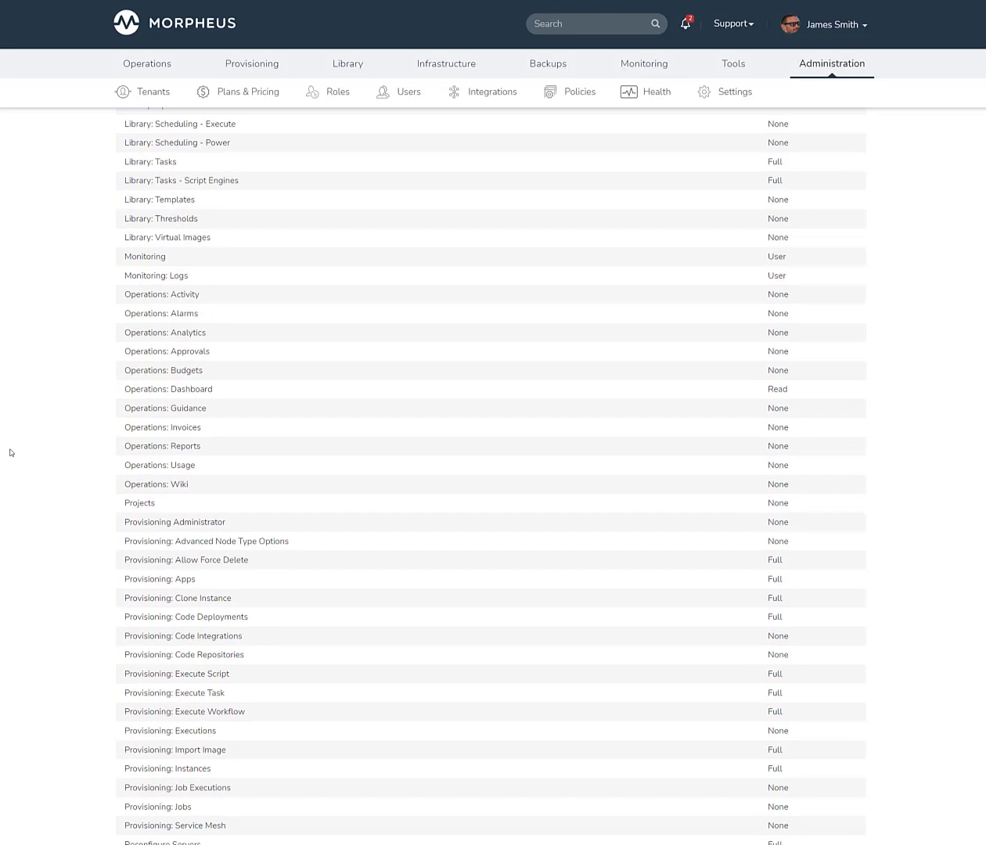
{"action": "scroll", "coordinate": [11, 452], "scroll_direction": "down", "scroll_amount": 5}
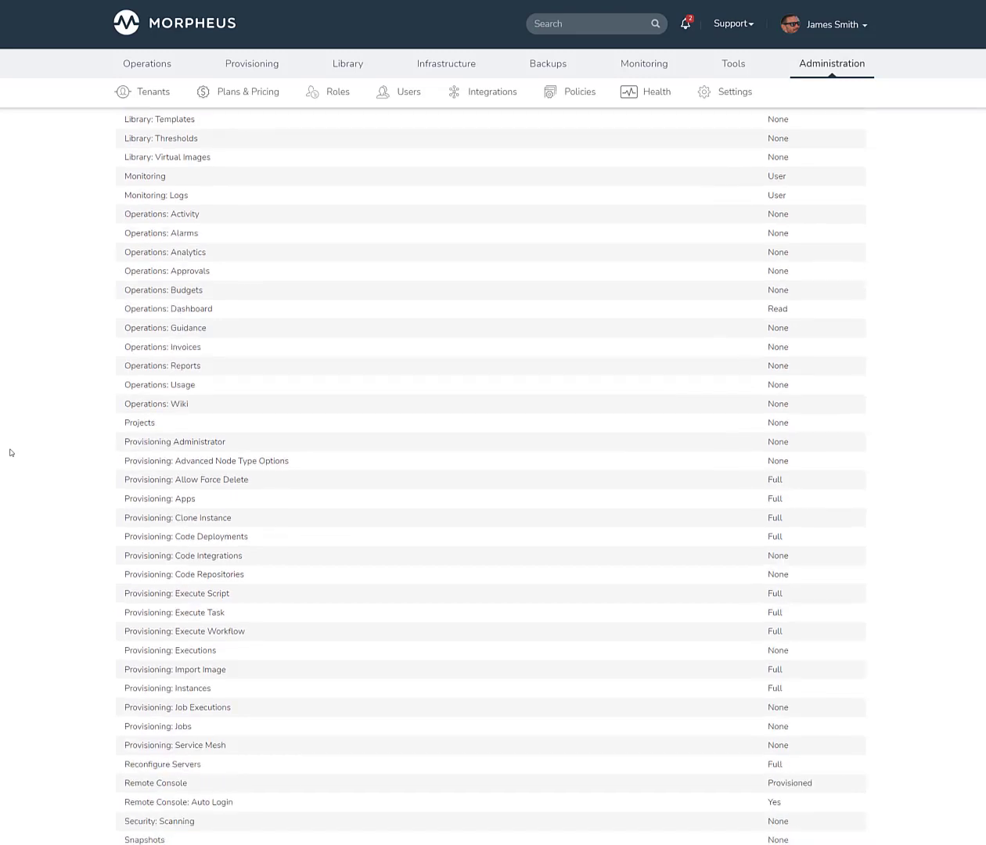
{"action": "scroll", "coordinate": [13, 451], "scroll_direction": "down", "scroll_amount": 1}
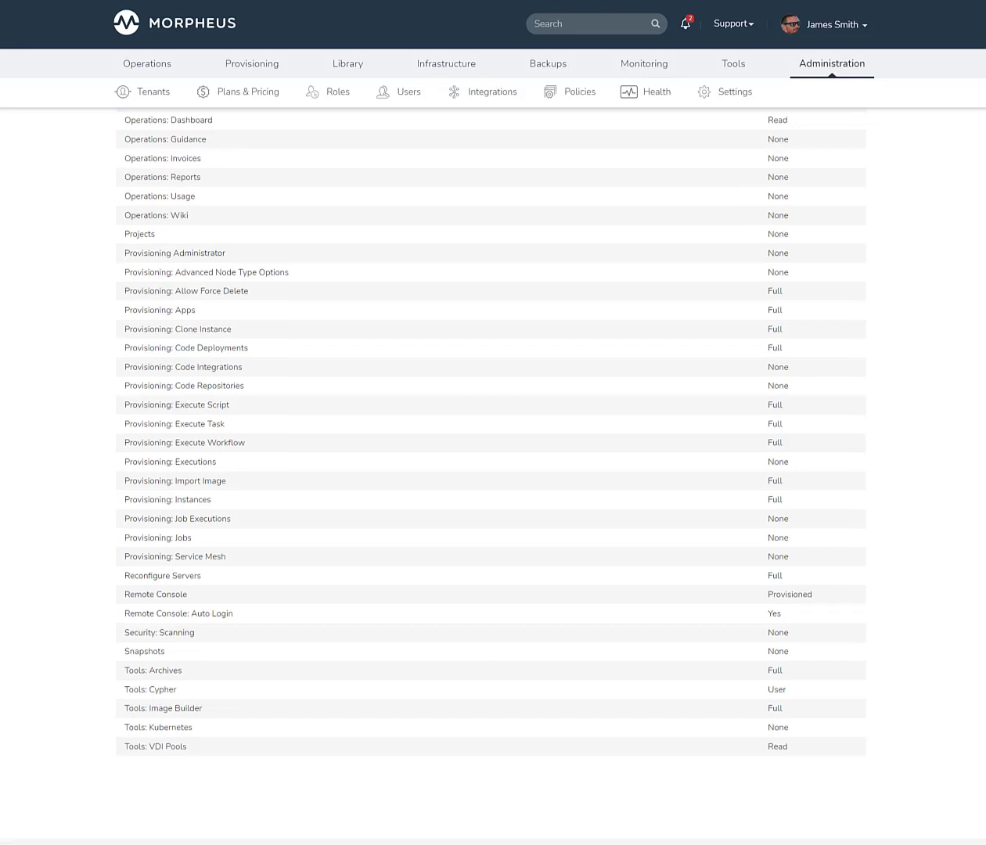
{"action": "scroll", "coordinate": [750, 507], "scroll_direction": "down", "scroll_amount": 1}
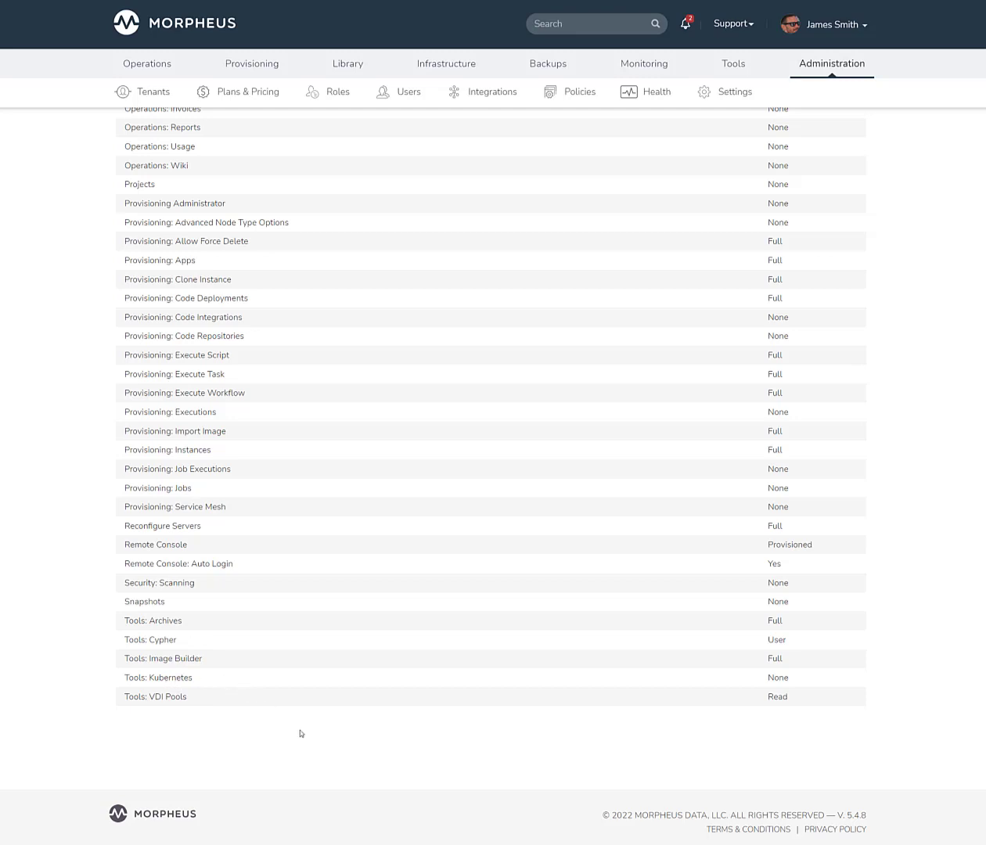
{"action": "scroll", "coordinate": [778, 663], "scroll_direction": "up", "scroll_amount": 4}
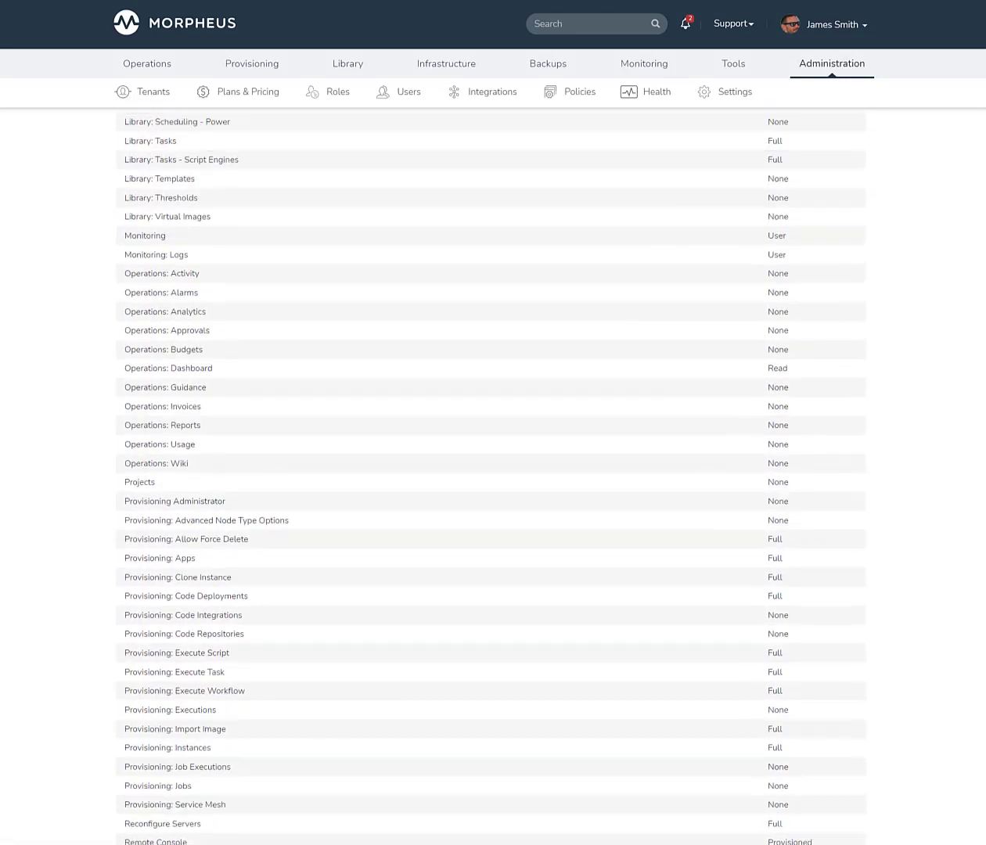
{"action": "scroll", "coordinate": [491, 475], "scroll_direction": "up", "scroll_amount": 5}
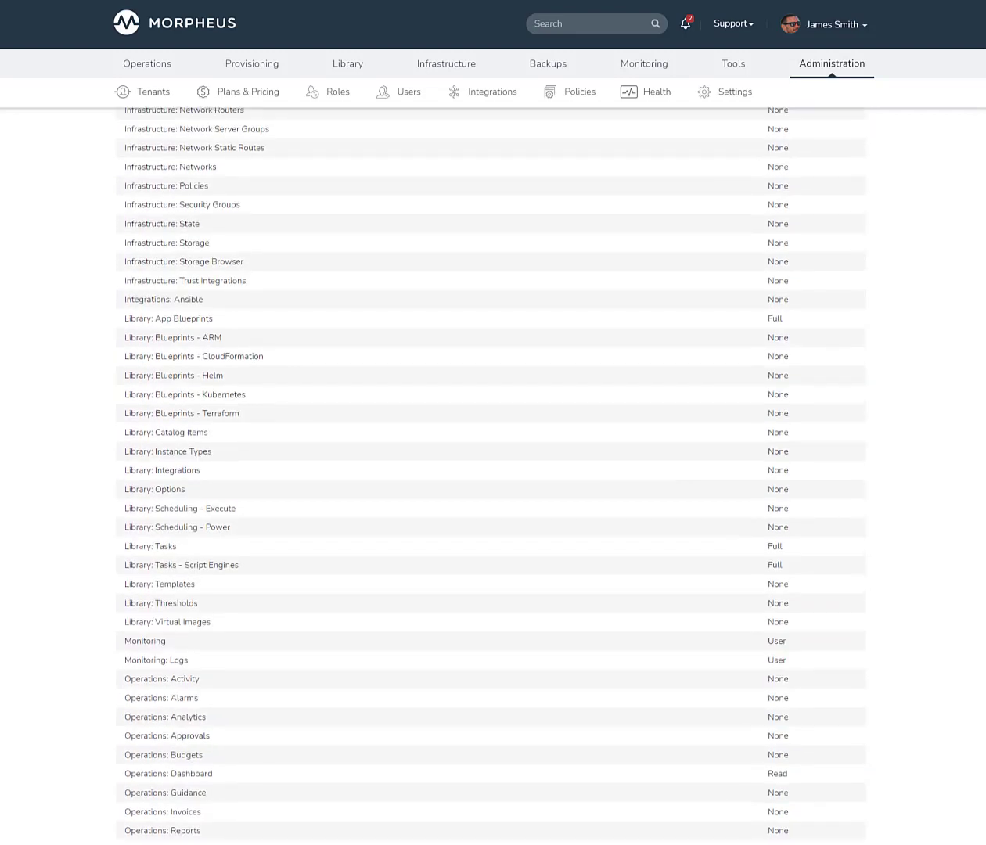
{"action": "scroll", "coordinate": [491, 476], "scroll_direction": "up", "scroll_amount": 6}
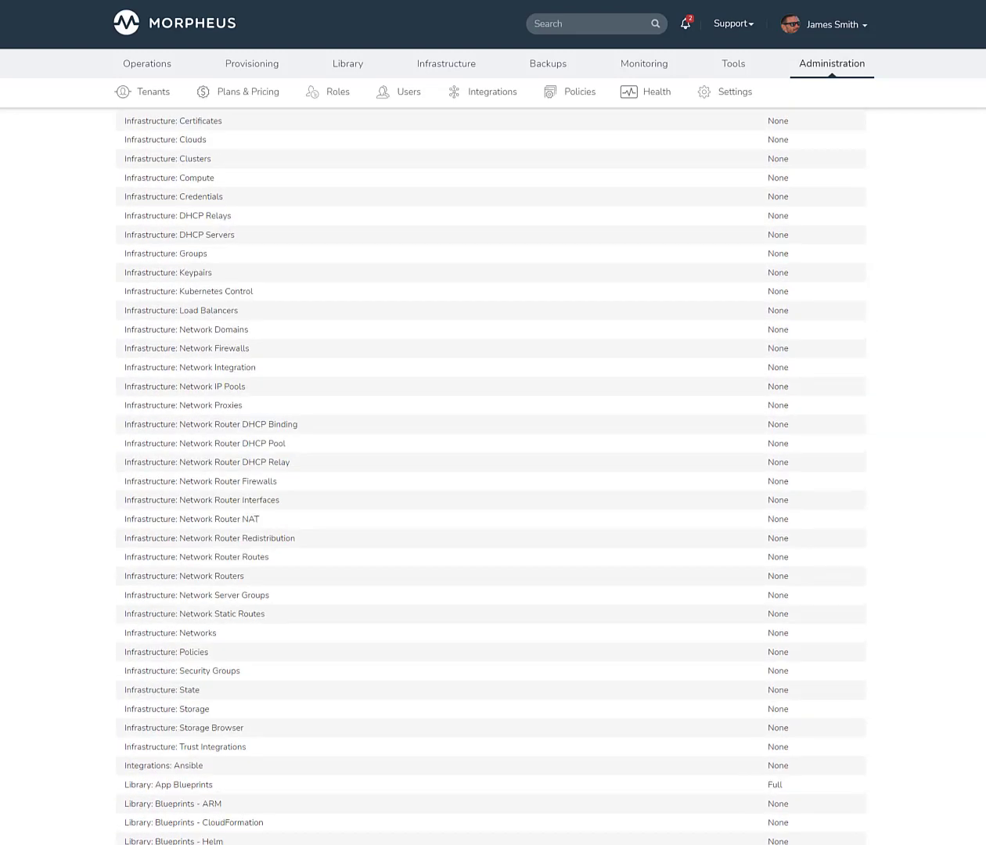
{"action": "scroll", "coordinate": [490, 476], "scroll_direction": "up", "scroll_amount": 6}
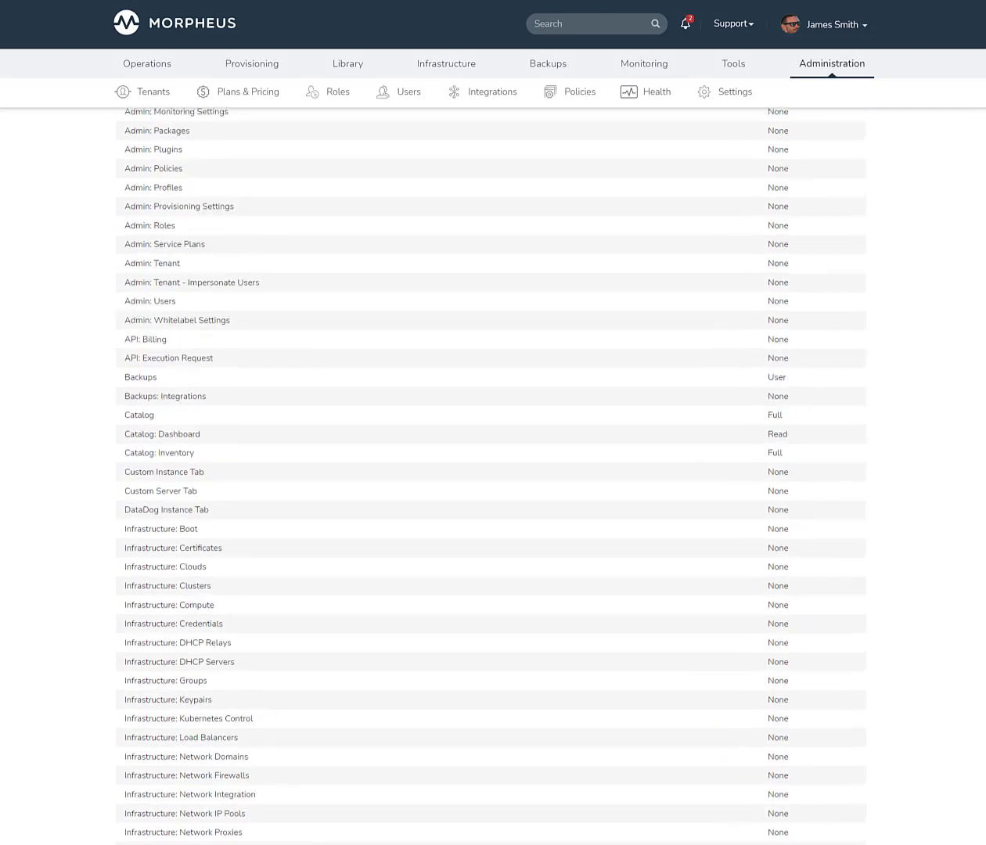
Examine the user's access level for each instance type, from ActiveMQ and CentOS through MySQL to Windows Server
{"action": "scroll", "coordinate": [491, 476], "scroll_direction": "up", "scroll_amount": 1}
{"action": "scroll", "coordinate": [491, 476], "scroll_direction": "up", "scroll_amount": 5}
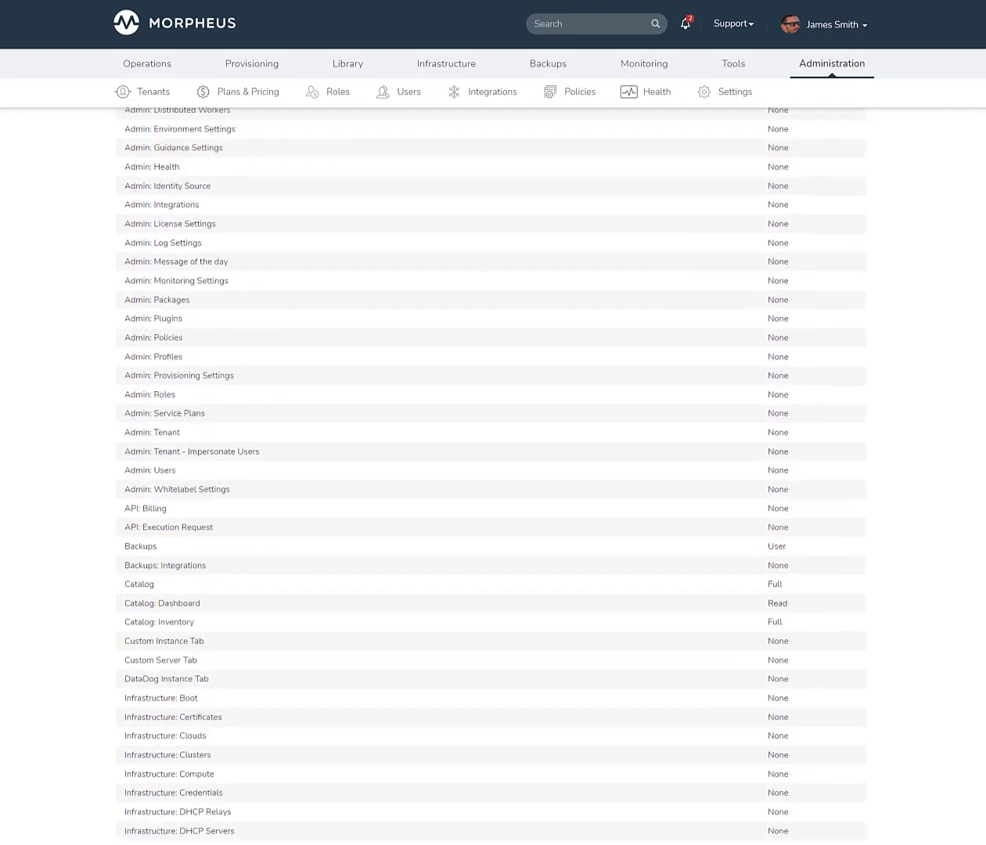
{"action": "scroll", "coordinate": [836, 528], "scroll_direction": "up", "scroll_amount": 3}
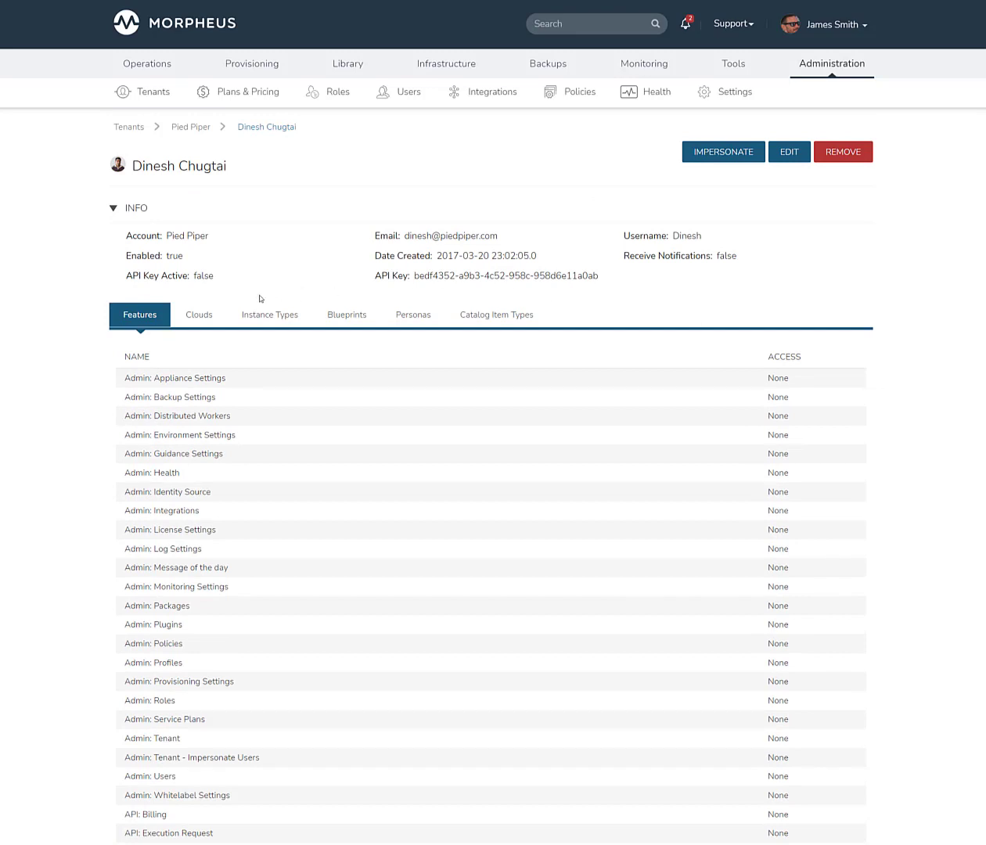
{"action": "left_click", "coordinate": [270, 317]}
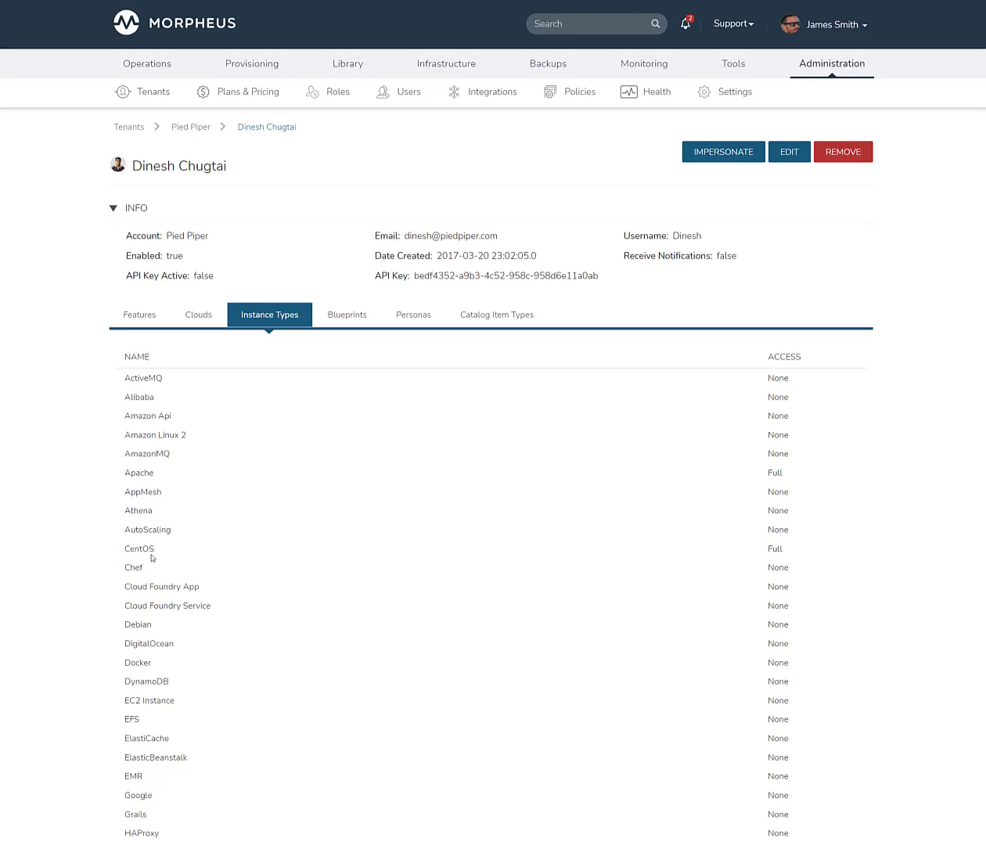
{"action": "left_click_drag", "start_coordinate": [154, 550], "coordinate": [122, 548]}
{"action": "scroll", "coordinate": [894, 617], "scroll_direction": "down", "scroll_amount": 3}
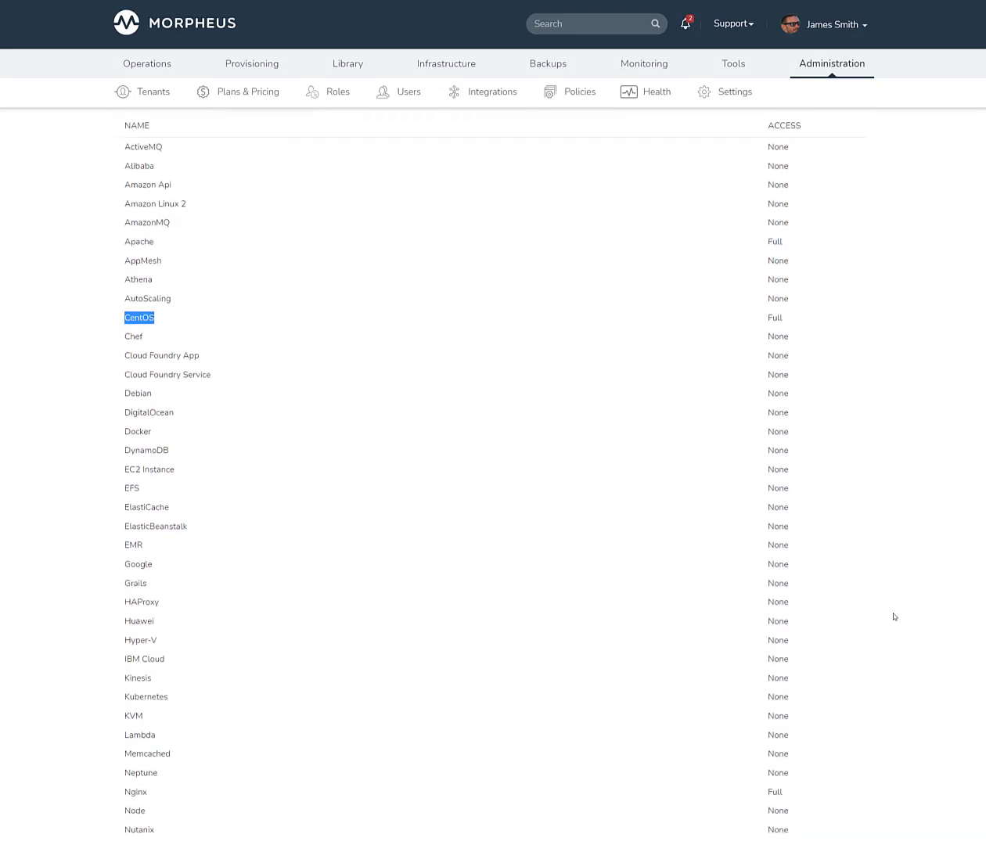
{"action": "scroll", "coordinate": [894, 616], "scroll_direction": "down", "scroll_amount": 3}
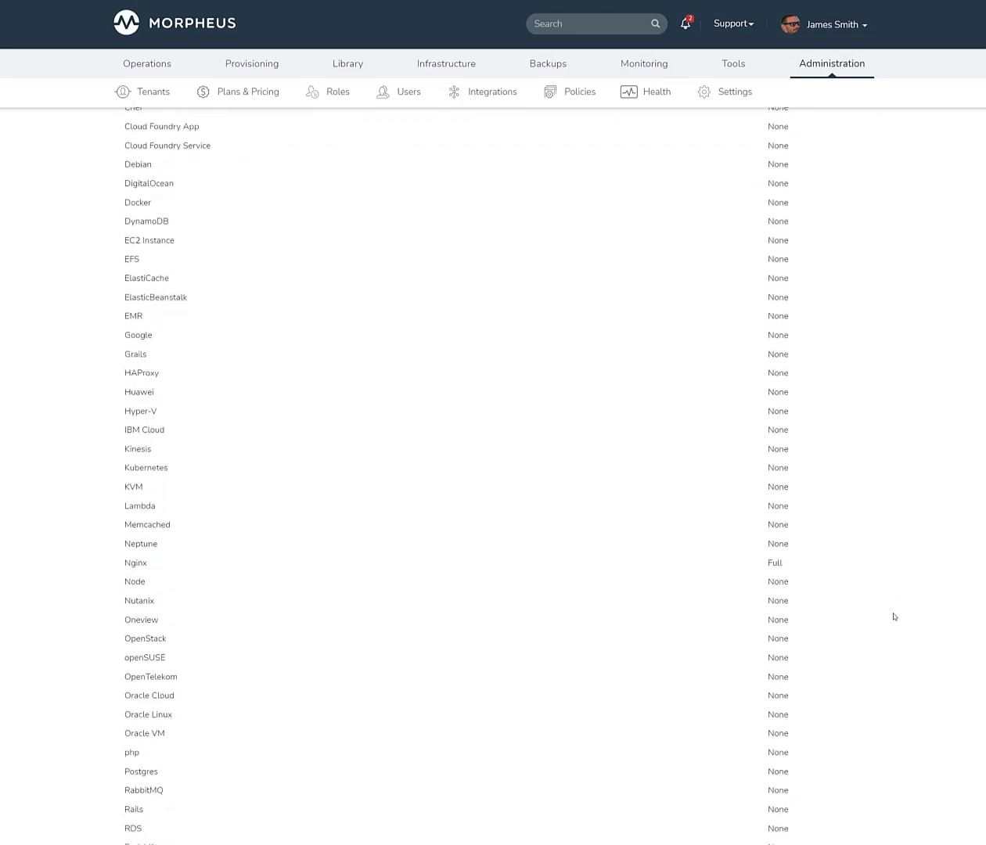
{"action": "scroll", "coordinate": [894, 616], "scroll_direction": "down", "scroll_amount": 1}
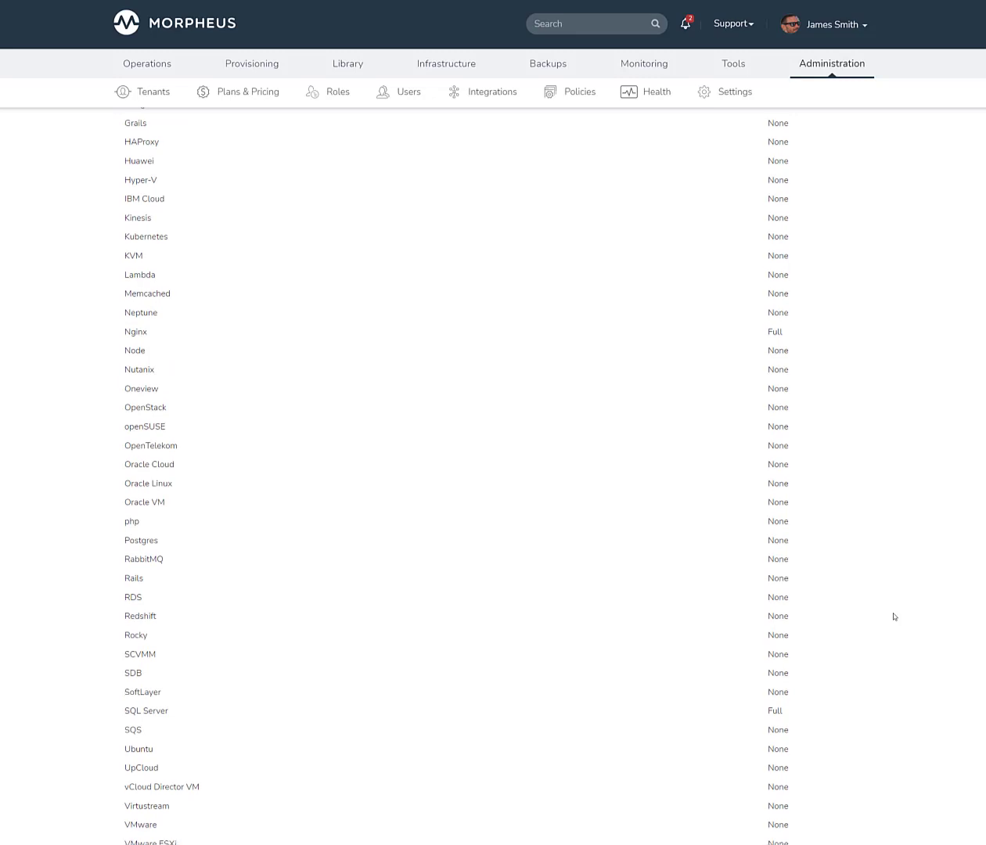
{"action": "scroll", "coordinate": [895, 617], "scroll_direction": "down", "scroll_amount": 4}
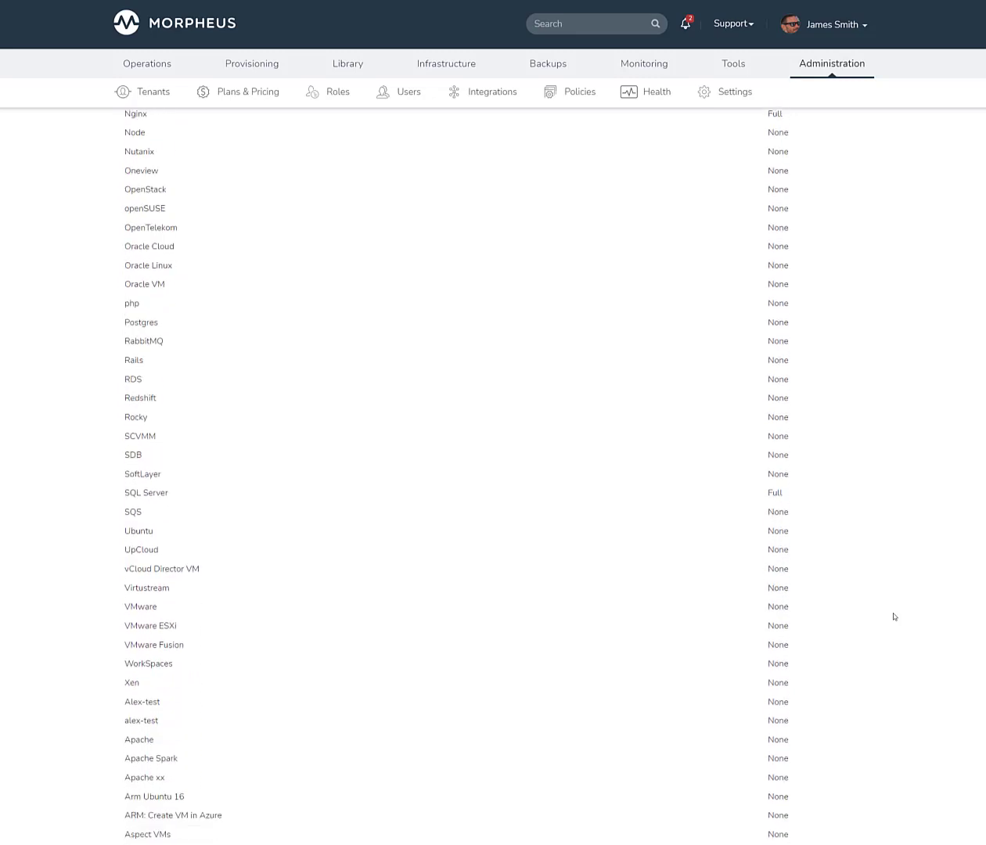
{"action": "scroll", "coordinate": [894, 616], "scroll_direction": "down", "scroll_amount": 3}
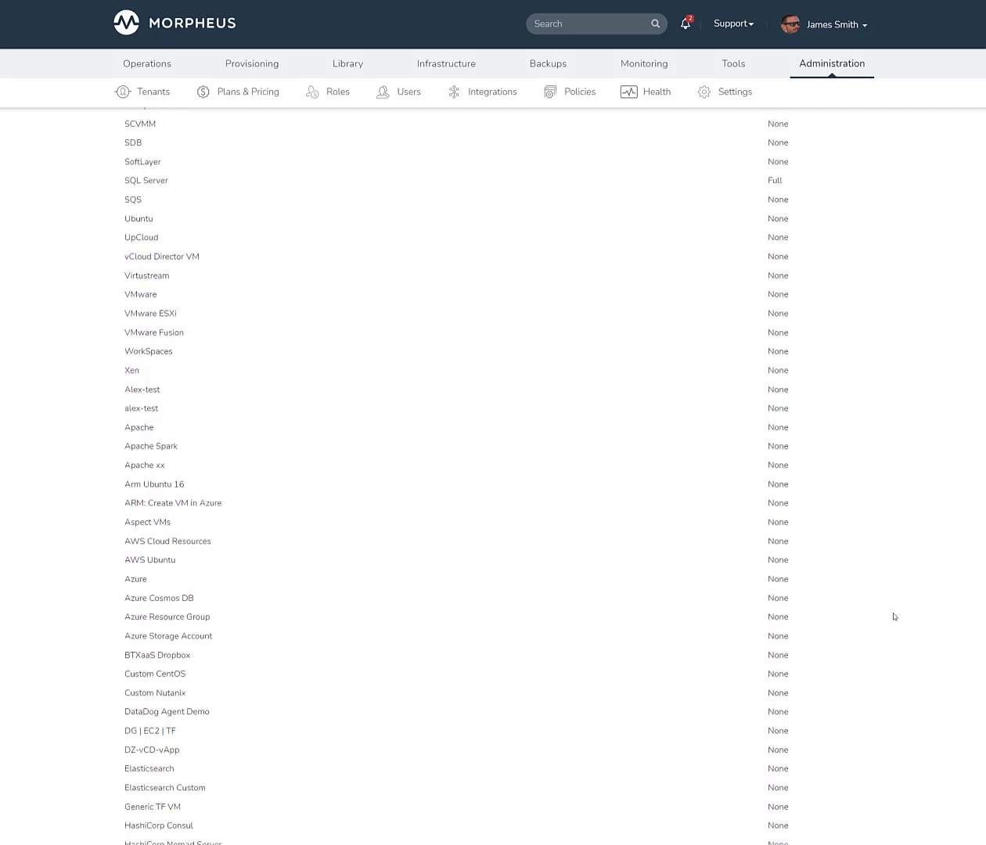
{"action": "scroll", "coordinate": [894, 616], "scroll_direction": "down", "scroll_amount": 1}
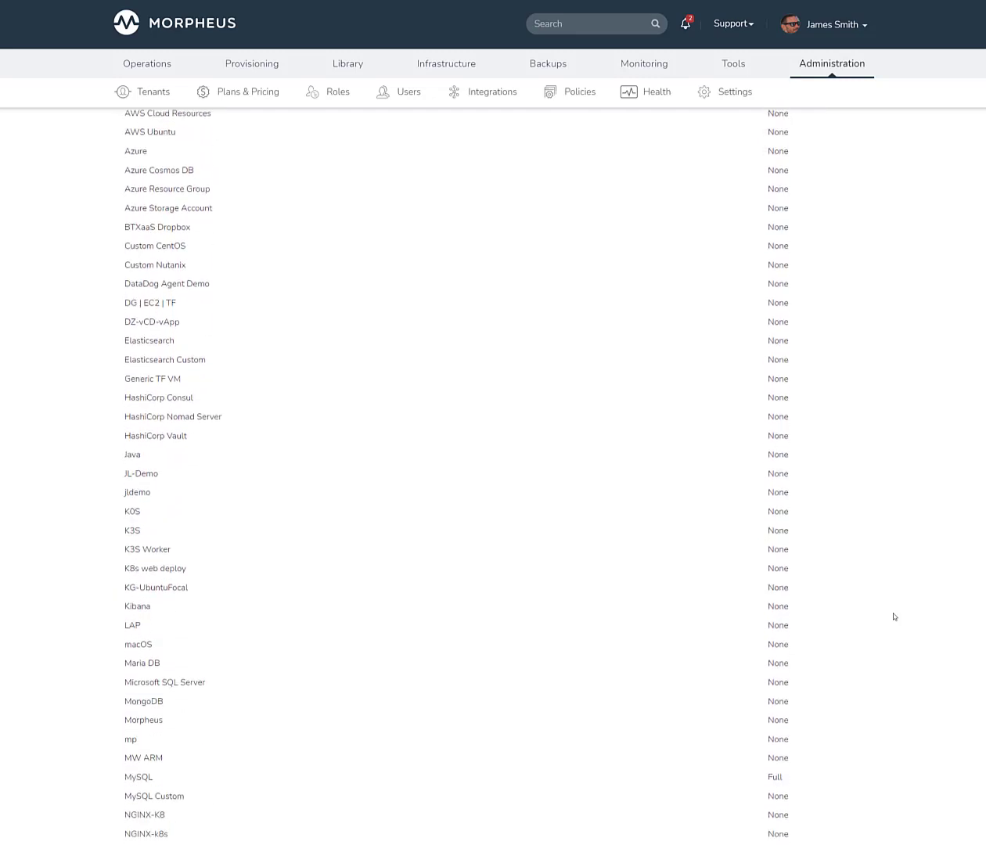
{"action": "scroll", "coordinate": [894, 617], "scroll_direction": "down", "scroll_amount": 3}
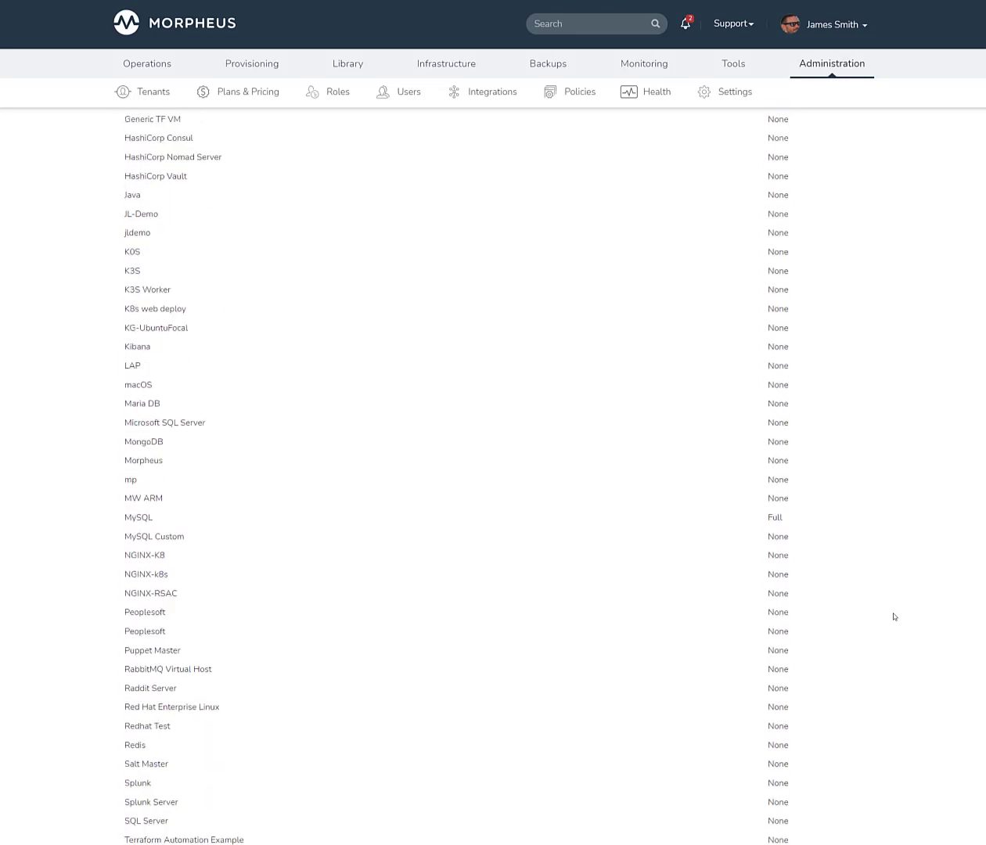
{"action": "scroll", "coordinate": [894, 616], "scroll_direction": "down", "scroll_amount": 3}
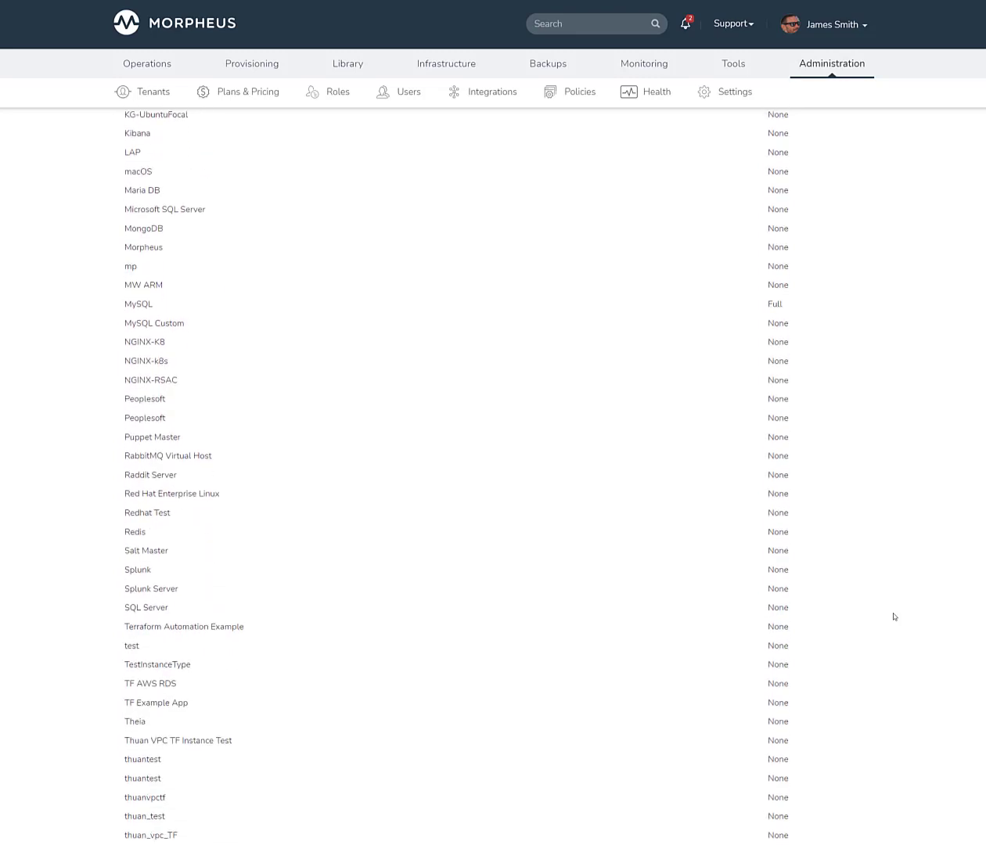
{"action": "scroll", "coordinate": [895, 617], "scroll_direction": "down", "scroll_amount": 2}
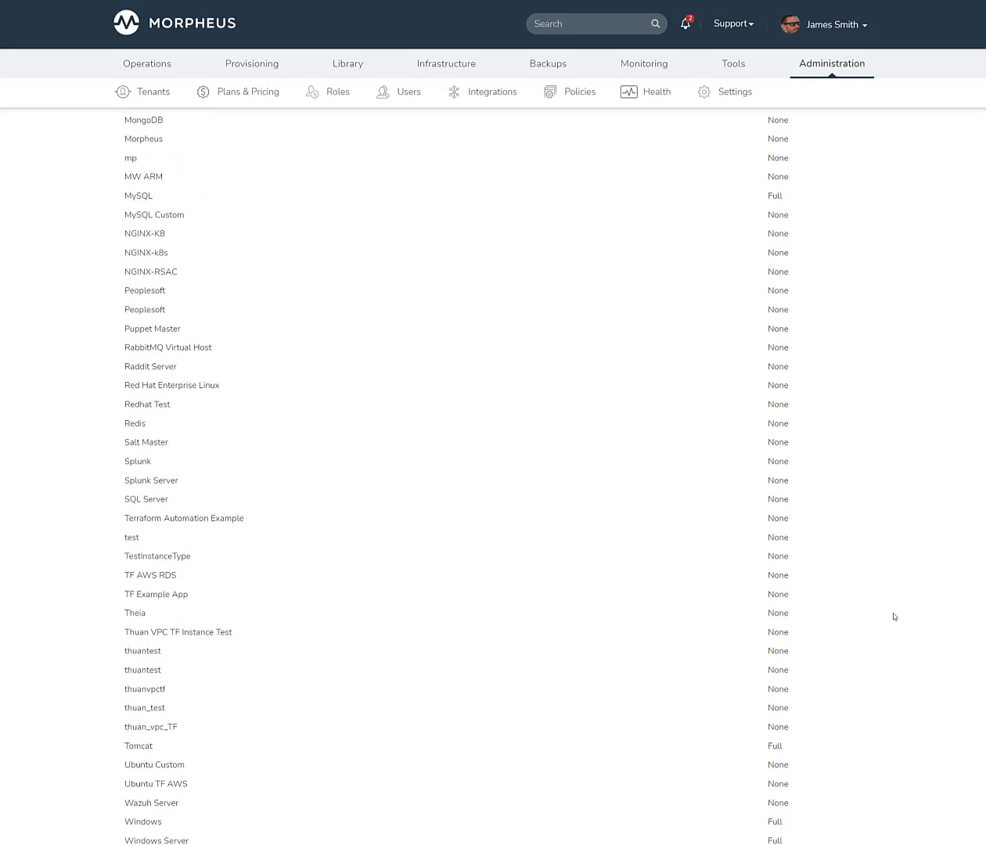
{"action": "scroll", "coordinate": [894, 617], "scroll_direction": "up", "scroll_amount": 5}
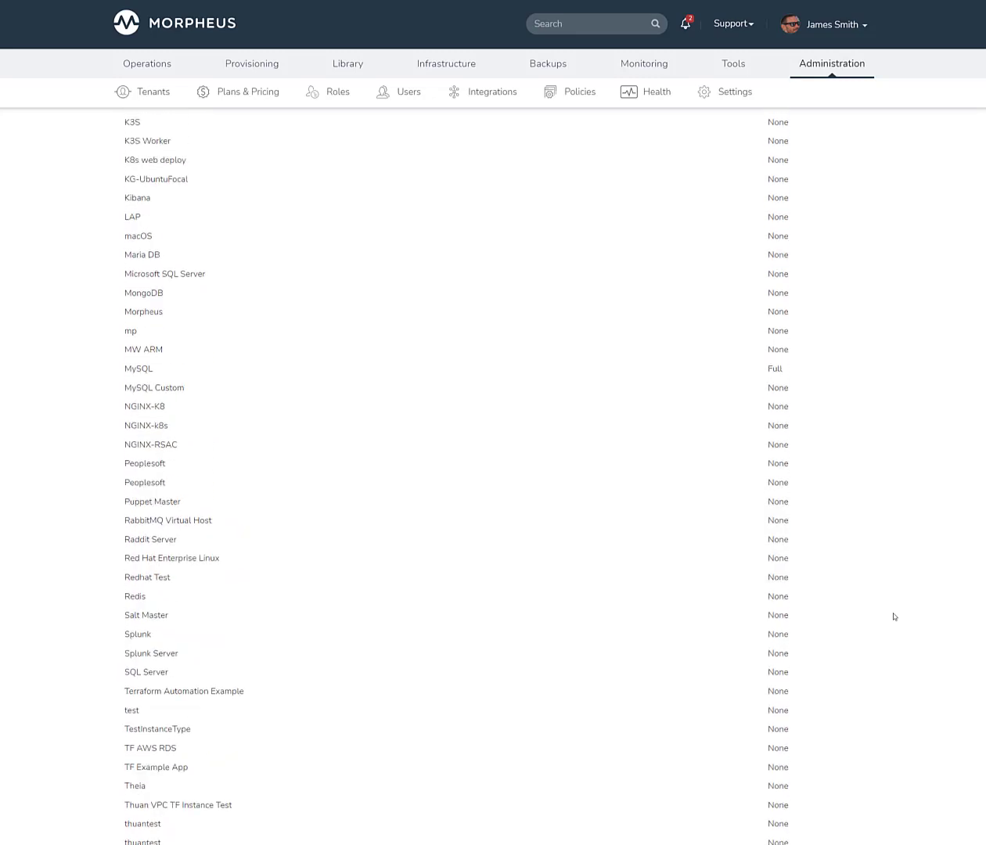
{"action": "scroll", "coordinate": [895, 617], "scroll_direction": "up", "scroll_amount": 2}
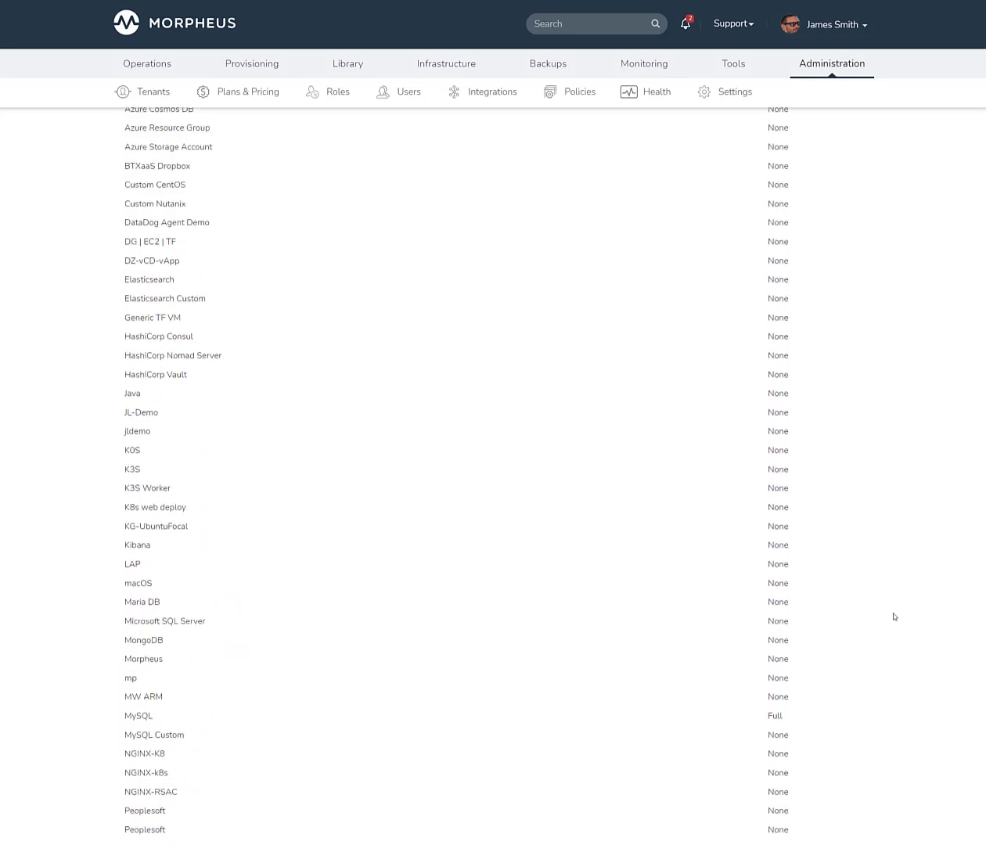
{"action": "scroll", "coordinate": [894, 617], "scroll_direction": "up", "scroll_amount": 4}
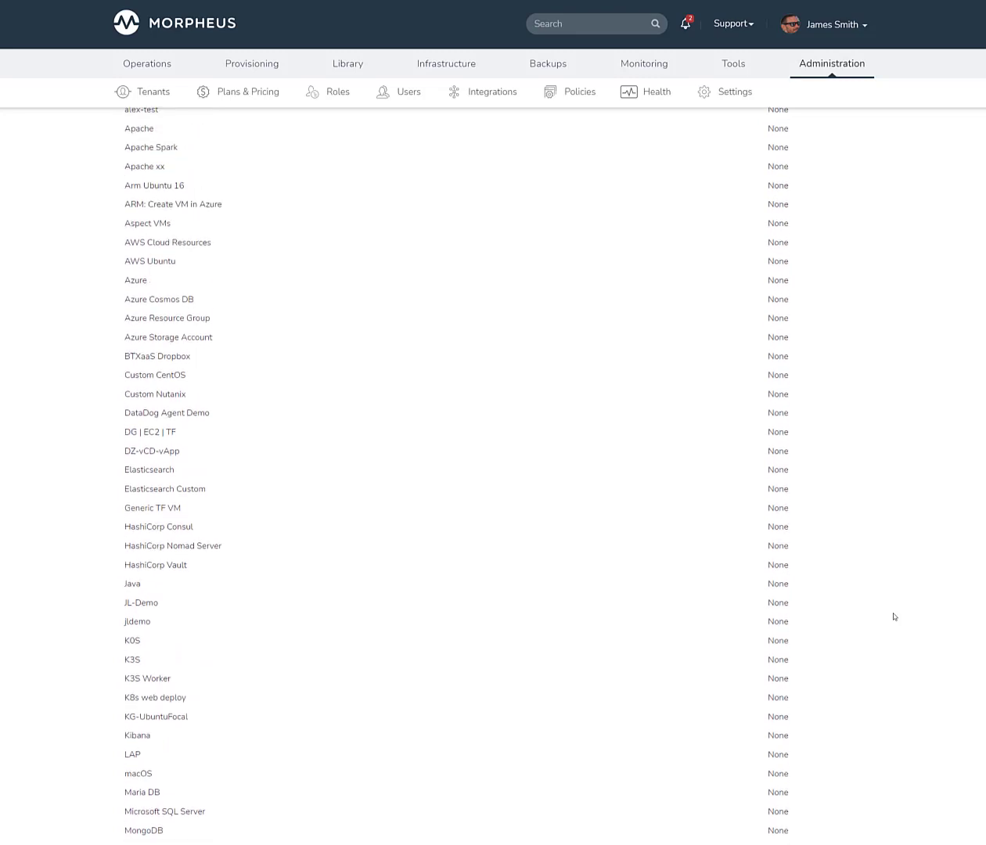
{"action": "scroll", "coordinate": [894, 617], "scroll_direction": "up", "scroll_amount": 3}
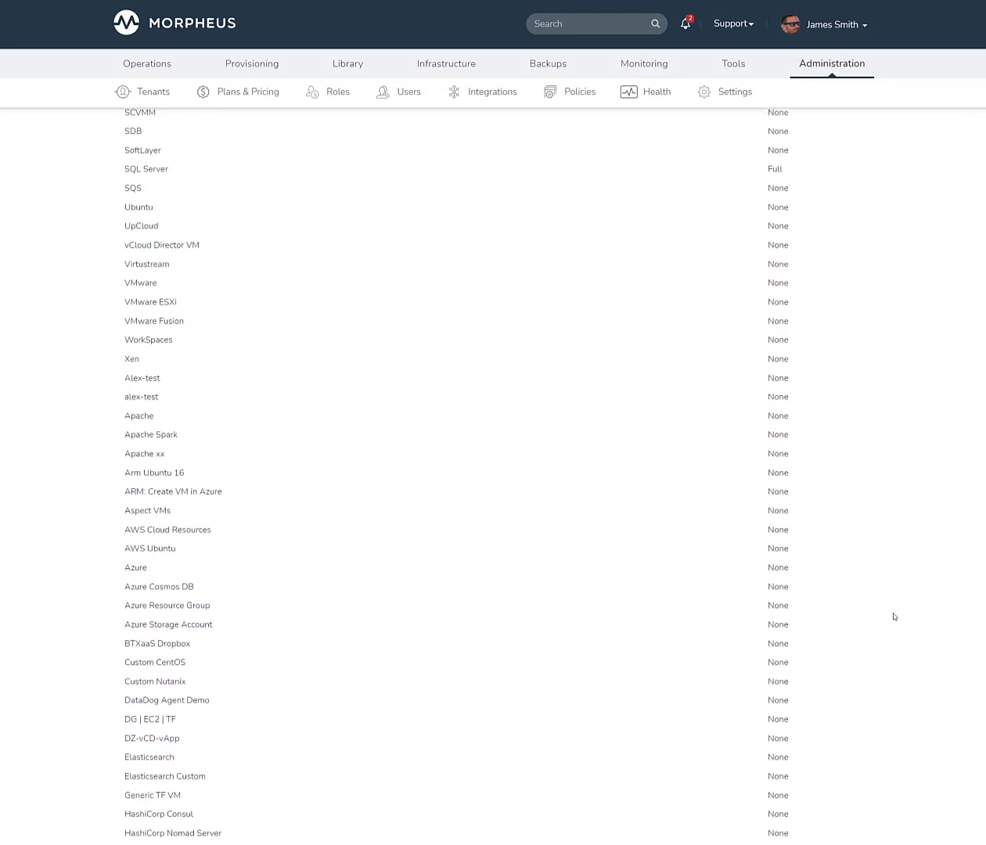
{"action": "scroll", "coordinate": [895, 616], "scroll_direction": "up", "scroll_amount": 4}
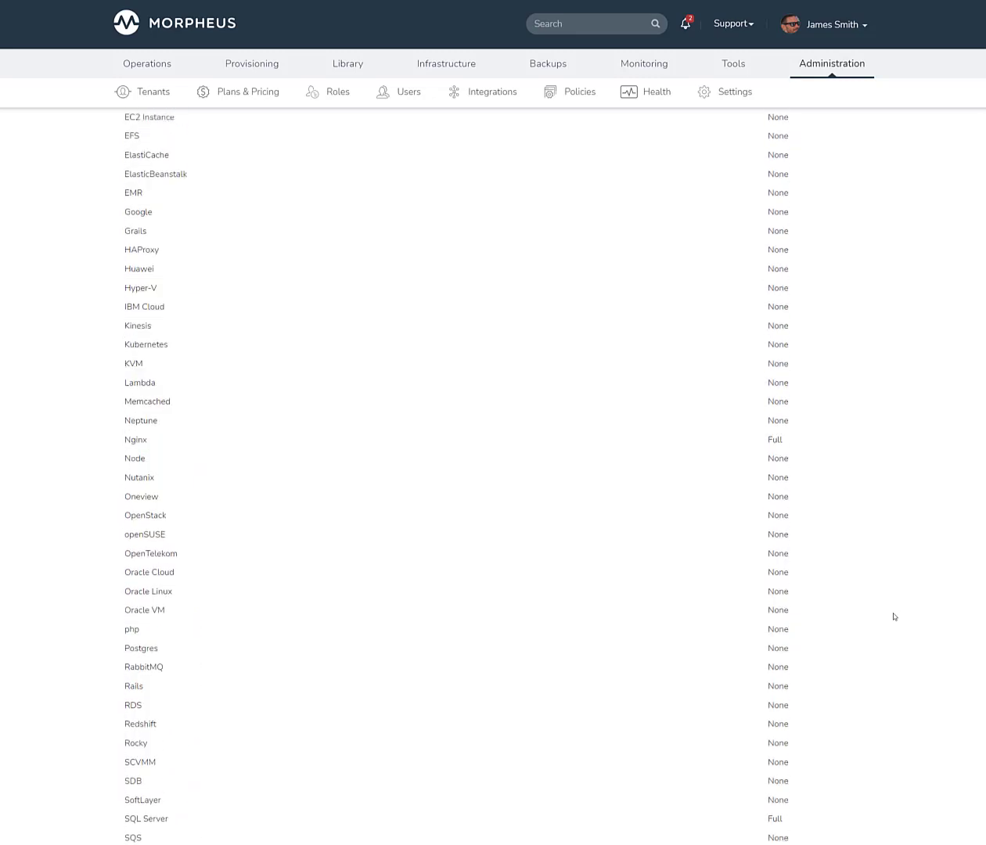
{"action": "scroll", "coordinate": [894, 617], "scroll_direction": "up", "scroll_amount": 4}
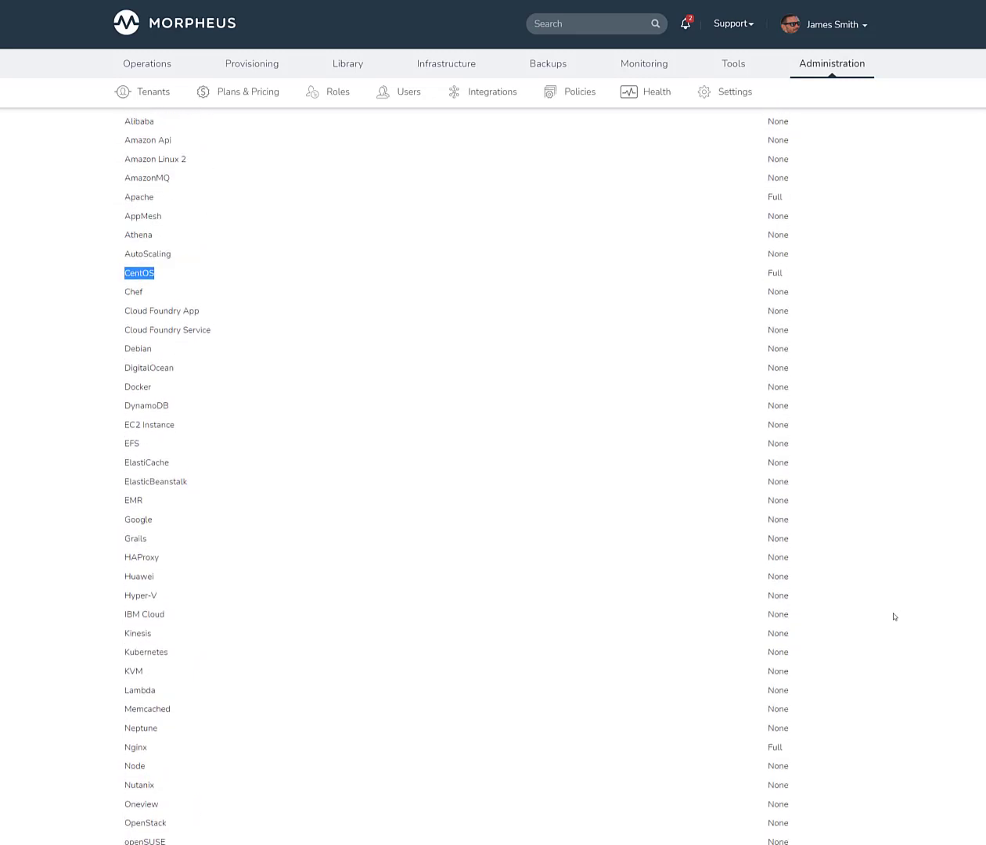
{"action": "scroll", "coordinate": [895, 616], "scroll_direction": "up", "scroll_amount": 2}
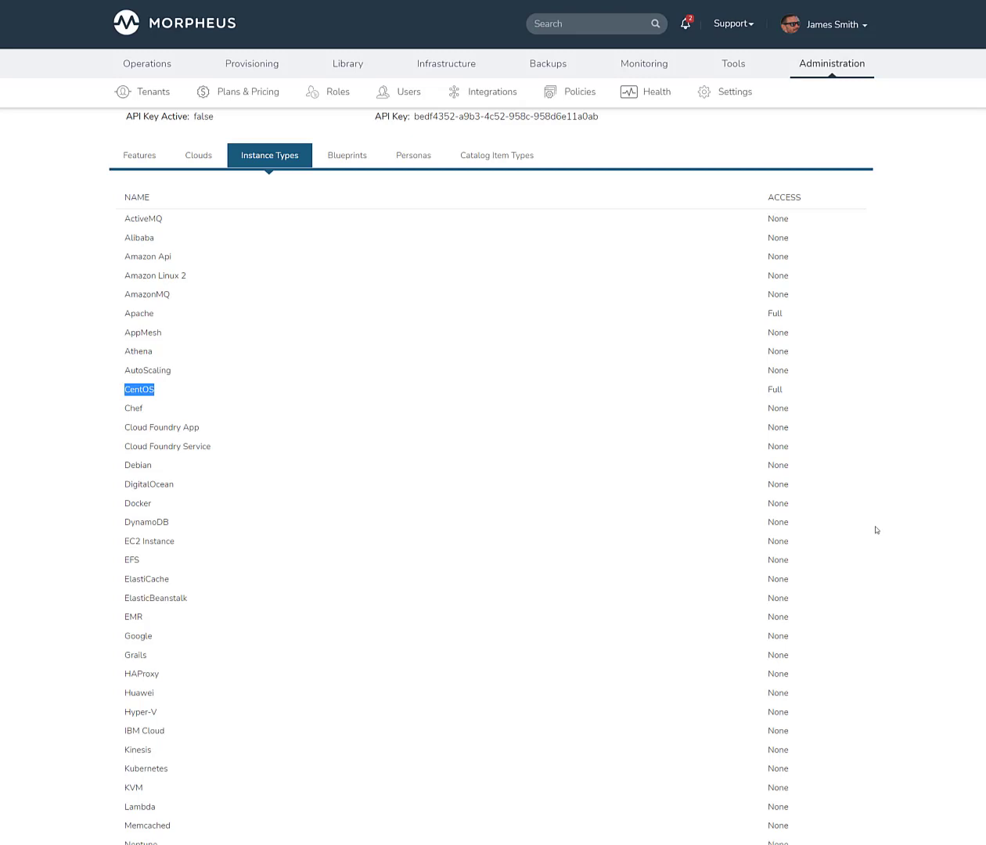
{"action": "scroll", "coordinate": [876, 531], "scroll_direction": "up", "scroll_amount": 2}
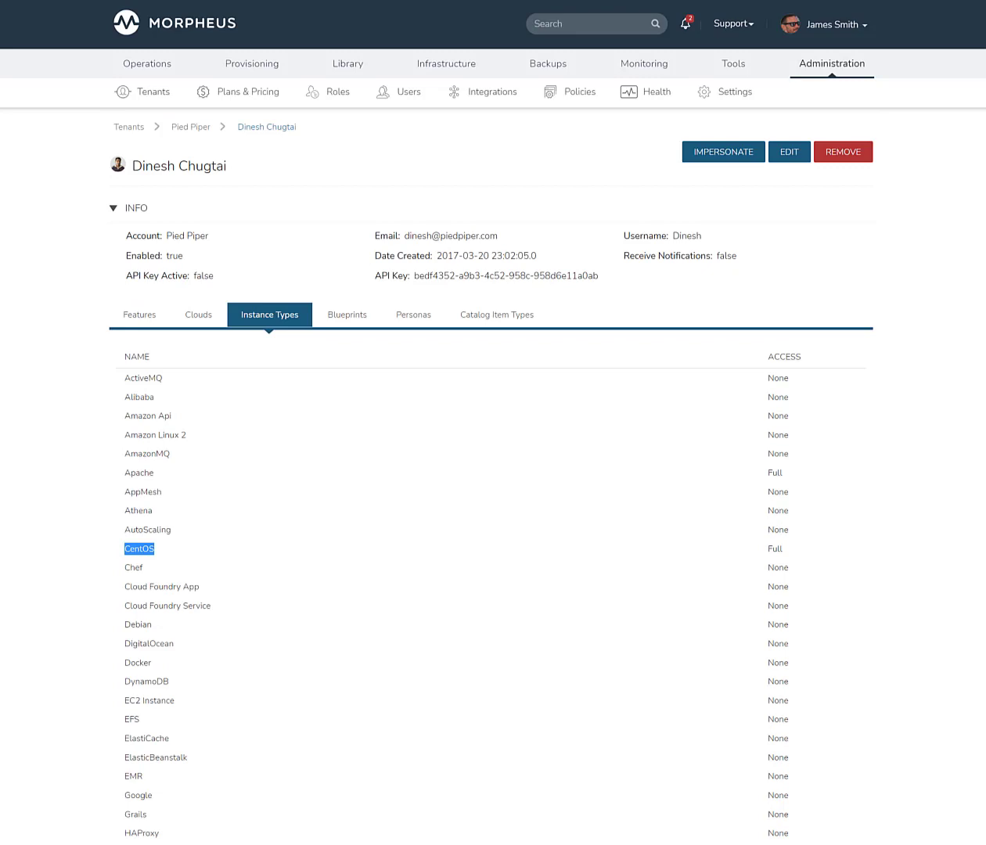
Impersonate the displayed Pied Piper user and open the list of provisioned instances
{"action": "left_click", "coordinate": [718, 157]}
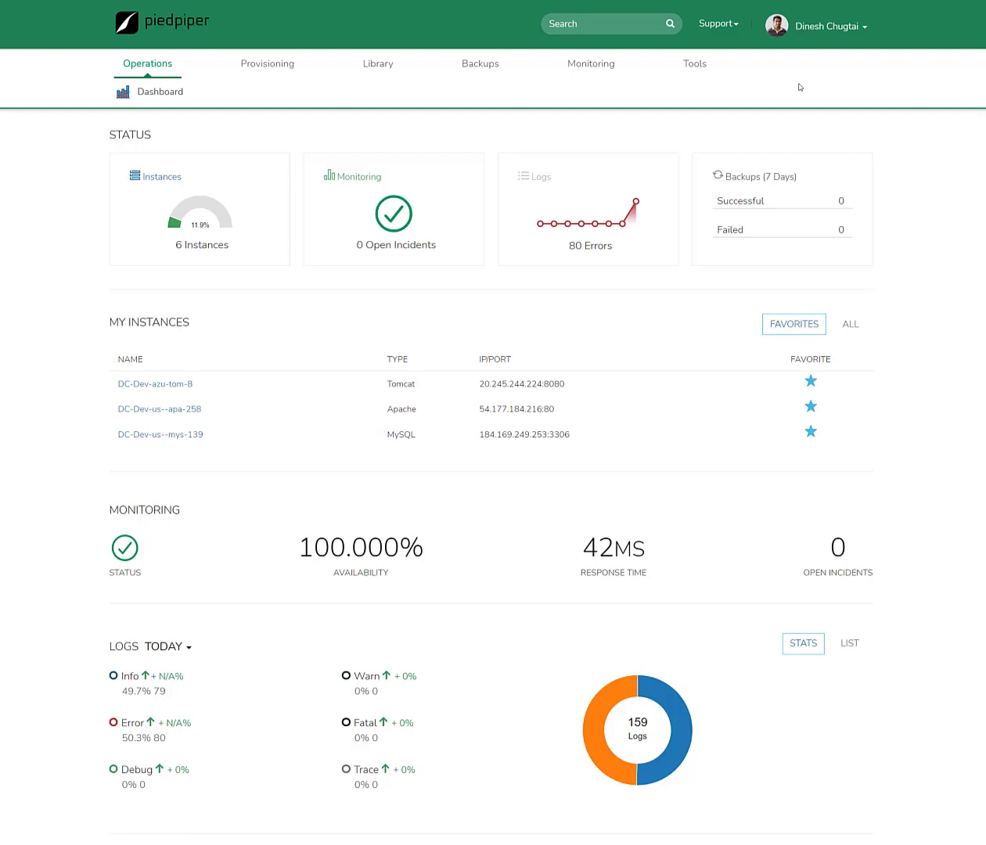
{"action": "mouse_move", "coordinate": [272, 68]}
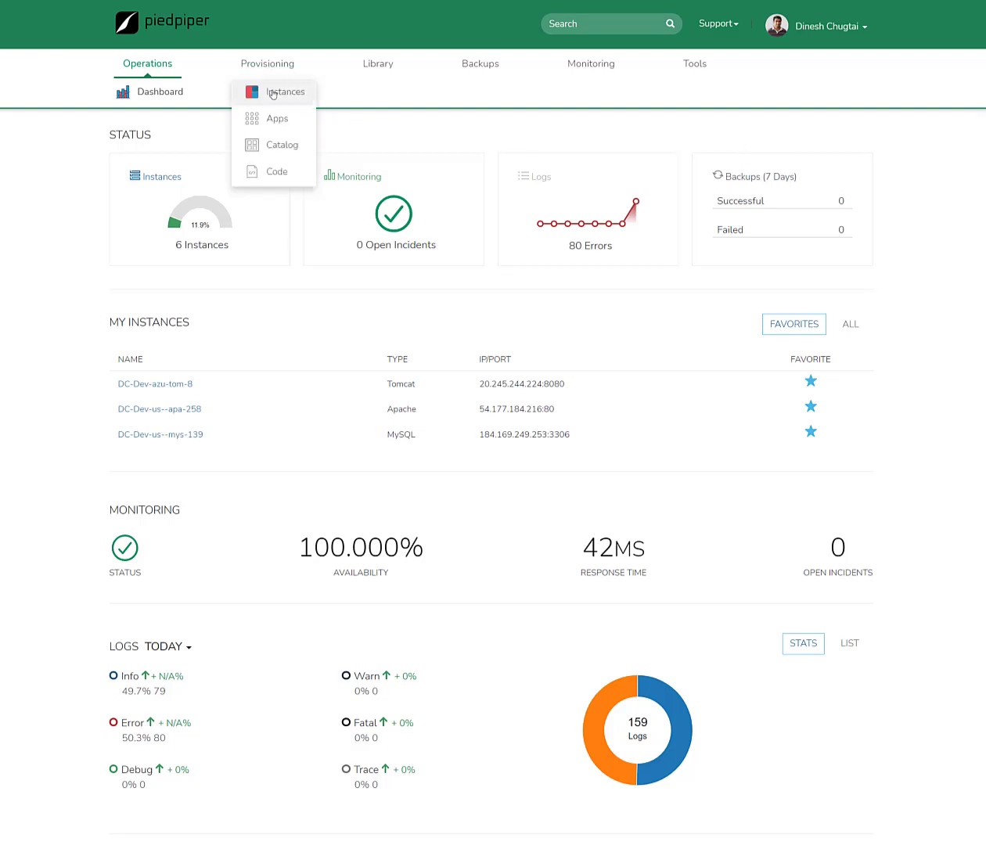
{"action": "left_click", "coordinate": [273, 93]}
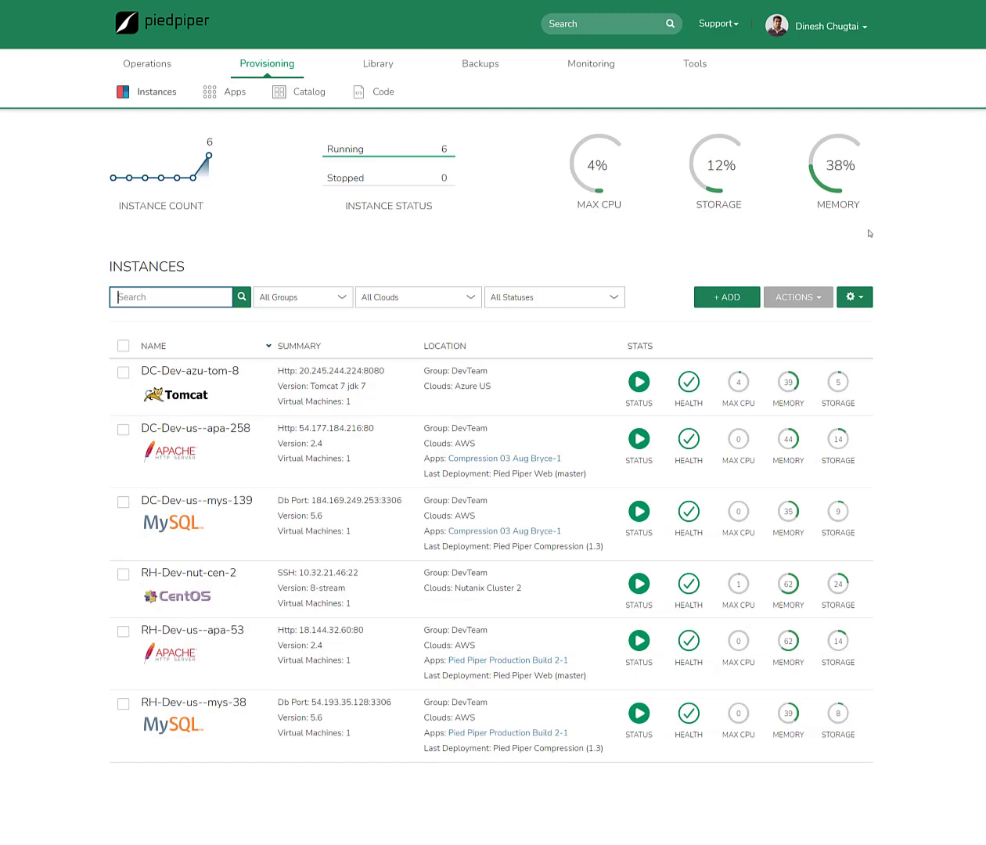
Start creating a new instance, review the available types, choose Apache and proceed to the group settings
{"action": "left_click", "coordinate": [724, 304]}
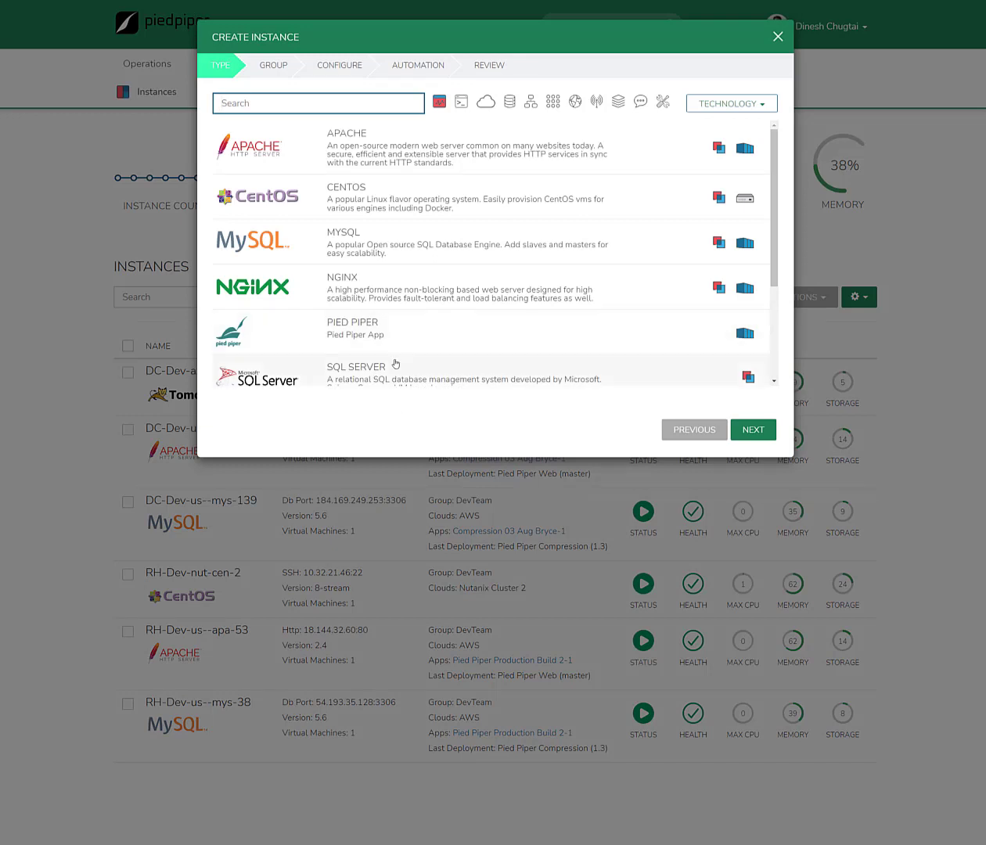
{"action": "left_click_drag", "start_coordinate": [774, 242], "coordinate": [740, 194]}
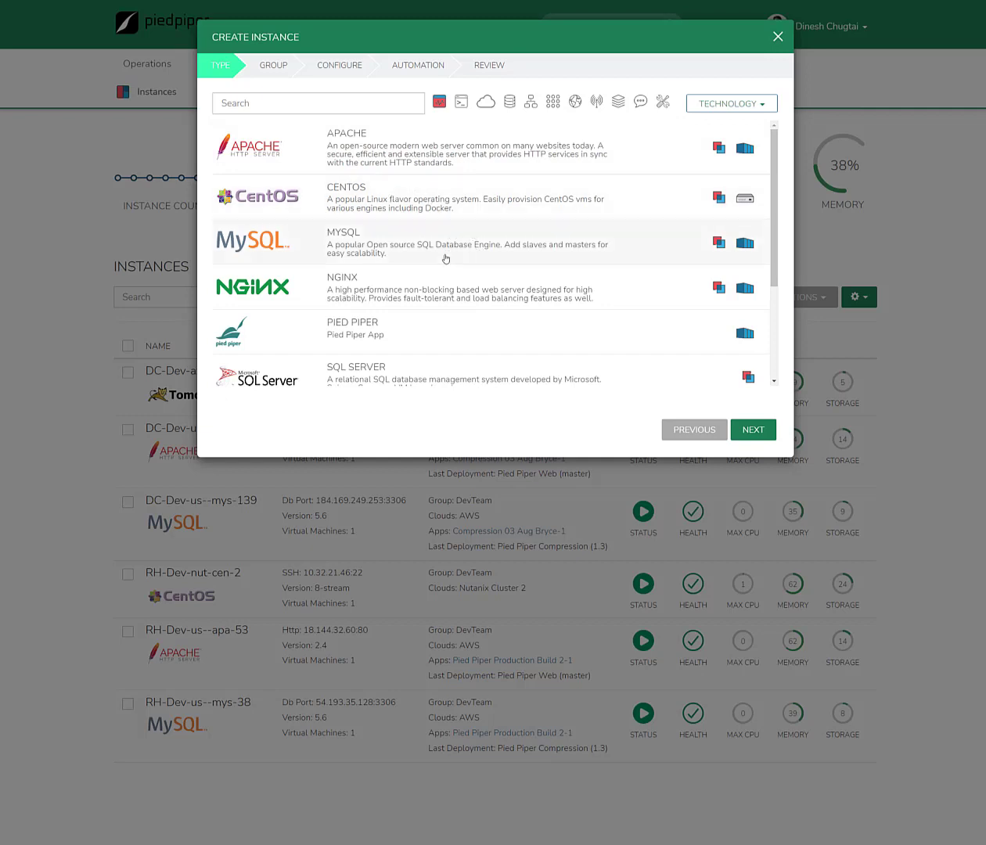
{"action": "scroll", "coordinate": [428, 257], "scroll_direction": "down", "scroll_amount": 1}
{"action": "scroll", "coordinate": [429, 257], "scroll_direction": "down", "scroll_amount": 1}
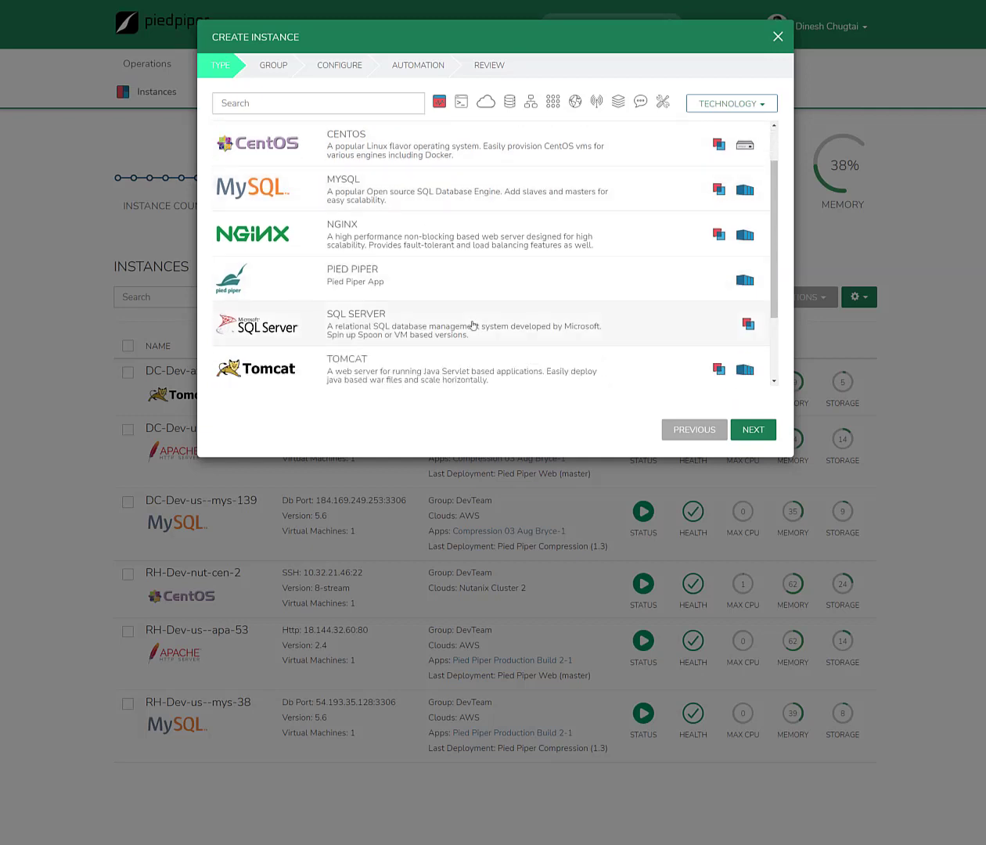
{"action": "scroll", "coordinate": [469, 323], "scroll_direction": "down", "scroll_amount": 2}
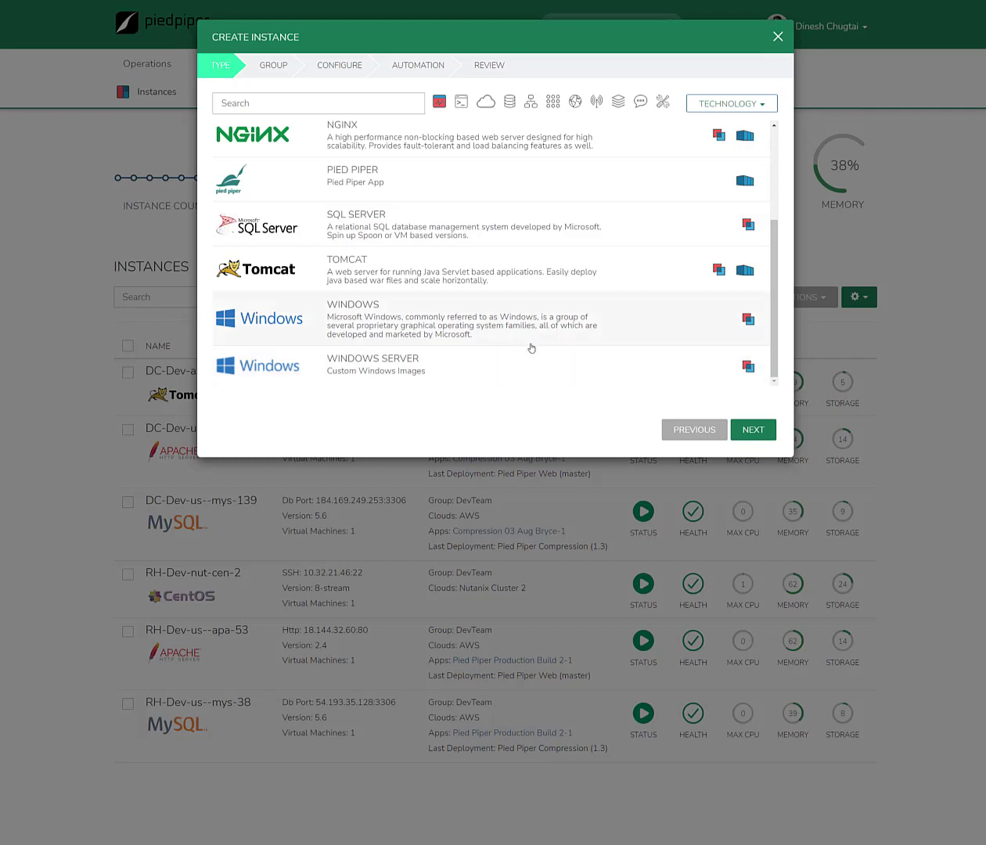
{"action": "scroll", "coordinate": [511, 376], "scroll_direction": "up", "scroll_amount": 3}
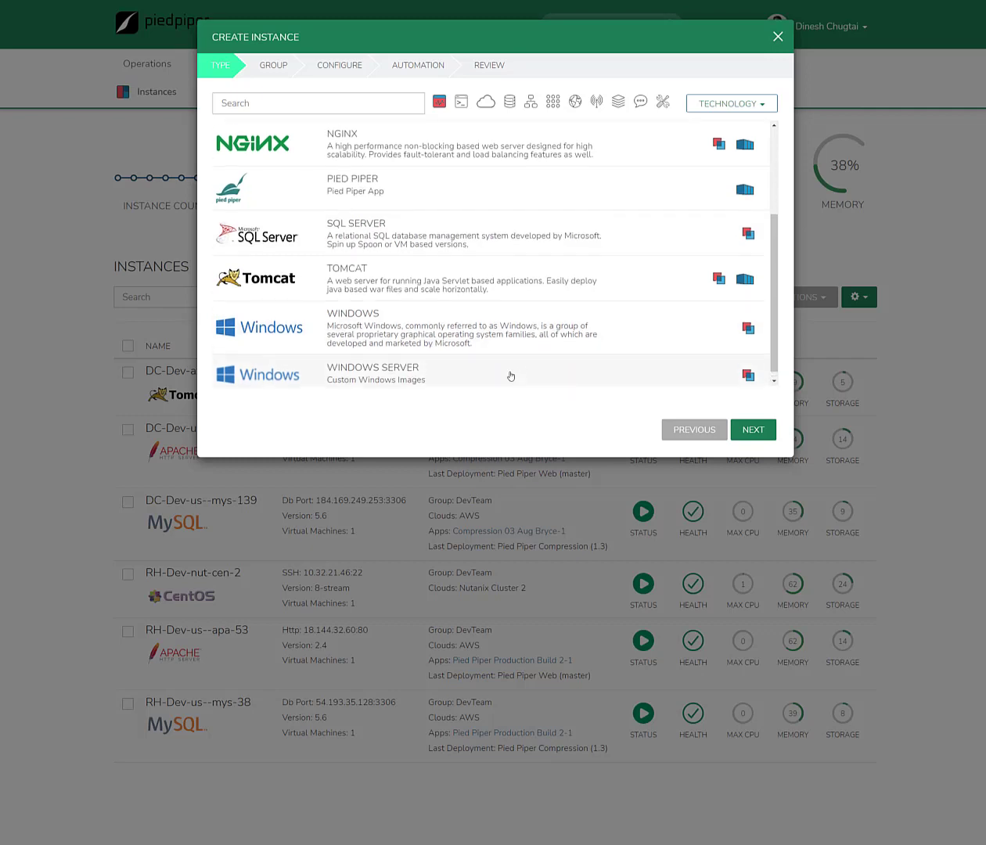
{"action": "scroll", "coordinate": [511, 377], "scroll_direction": "up", "scroll_amount": 1}
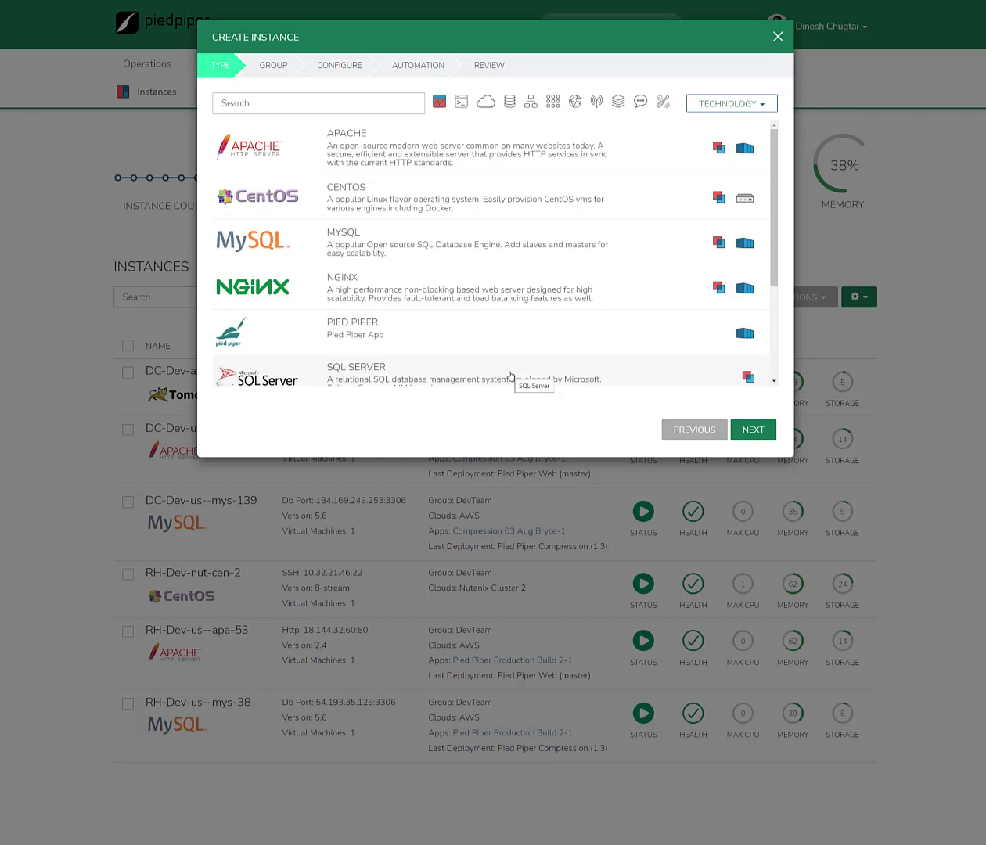
{"action": "left_click", "coordinate": [353, 158]}
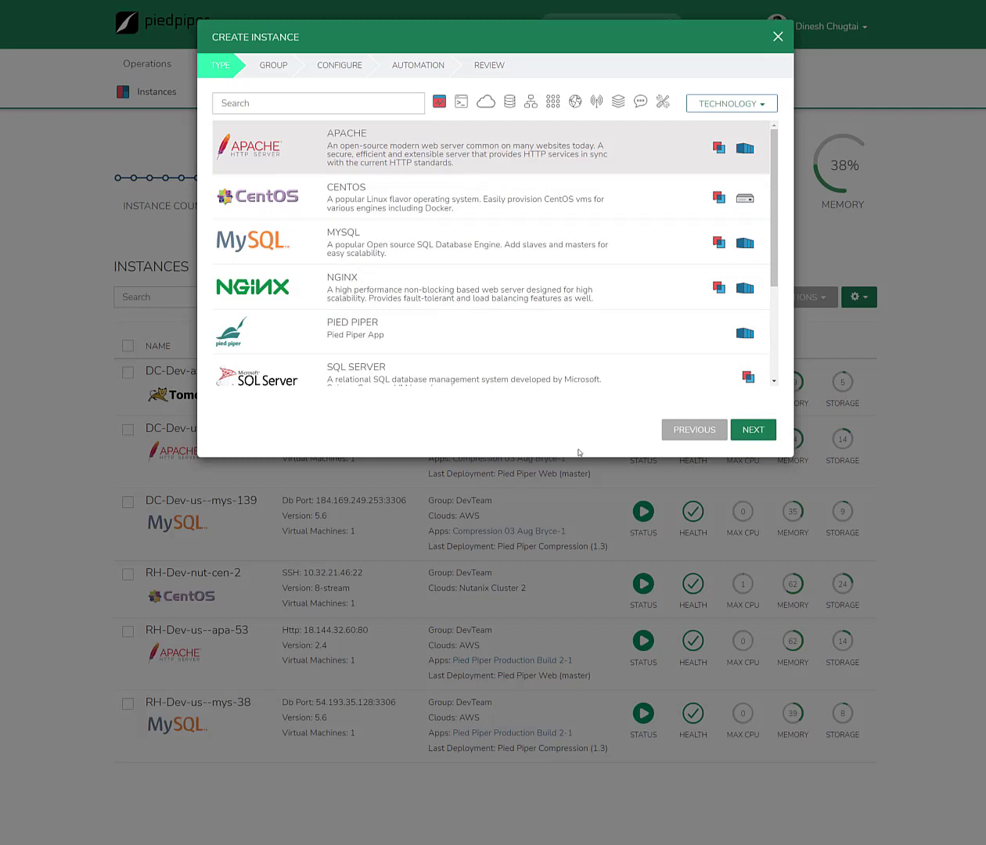
{"action": "left_click", "coordinate": [768, 431]}
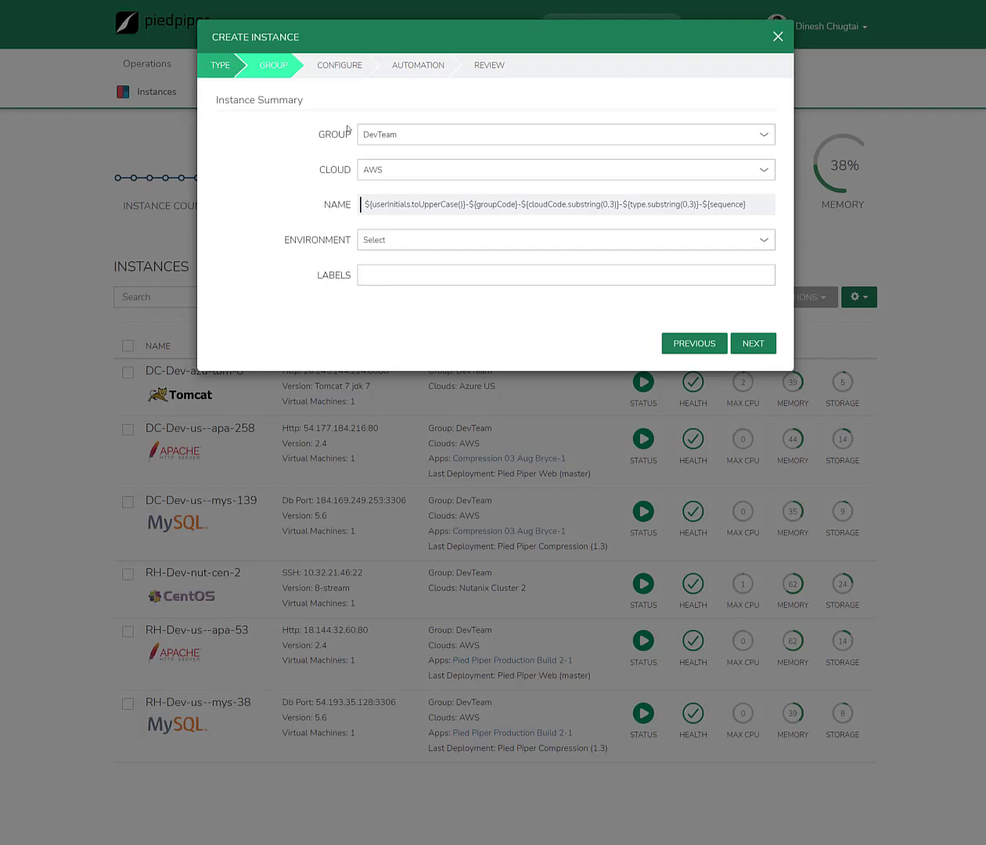
Keep DevTeam as the new instance's group and select AWS as its cloud
{"action": "left_click", "coordinate": [407, 135]}
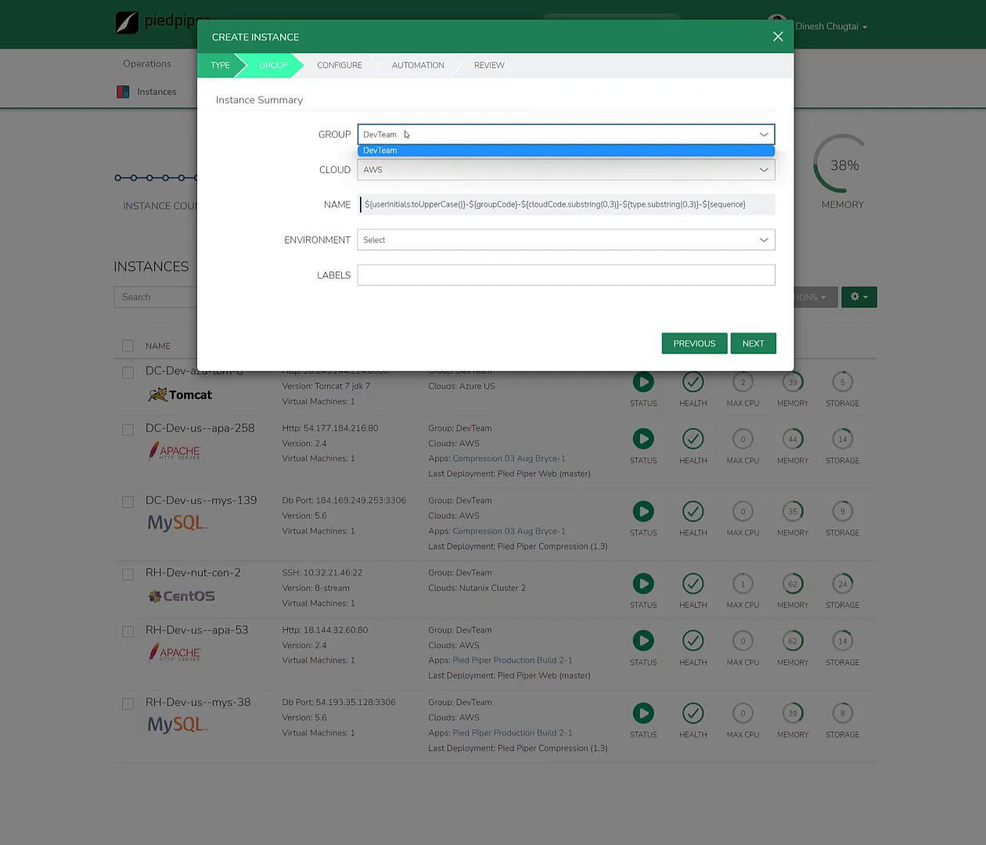
{"action": "left_click", "coordinate": [406, 135]}
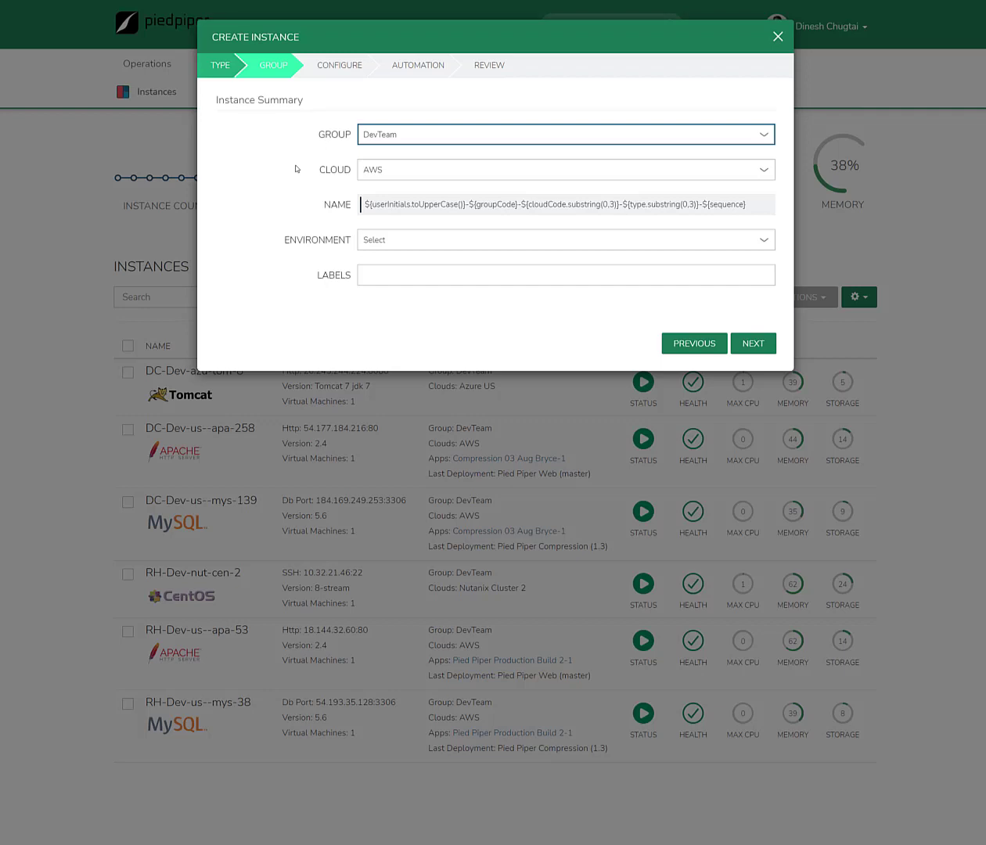
{"action": "left_click", "coordinate": [430, 169]}
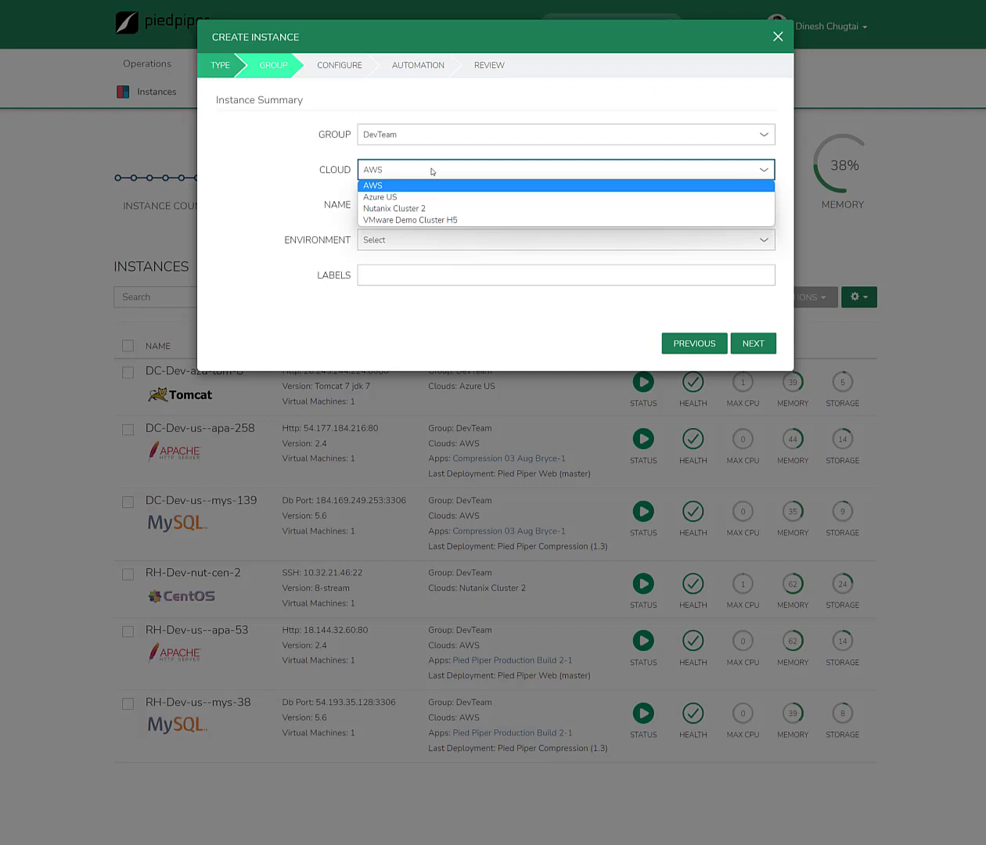
{"action": "left_click", "coordinate": [380, 187]}
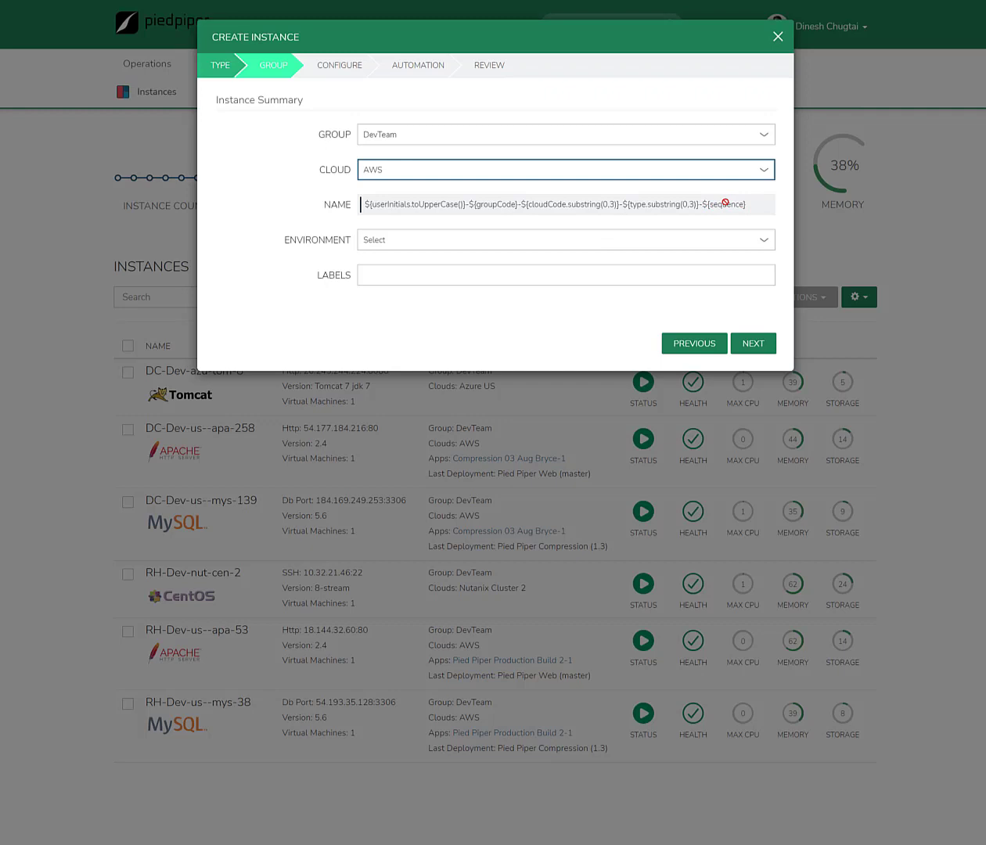
Proceed to the instance's configuration options and set its plan to T2 Medium - 2 Core, 4GB Memory
{"action": "left_click", "coordinate": [753, 349]}
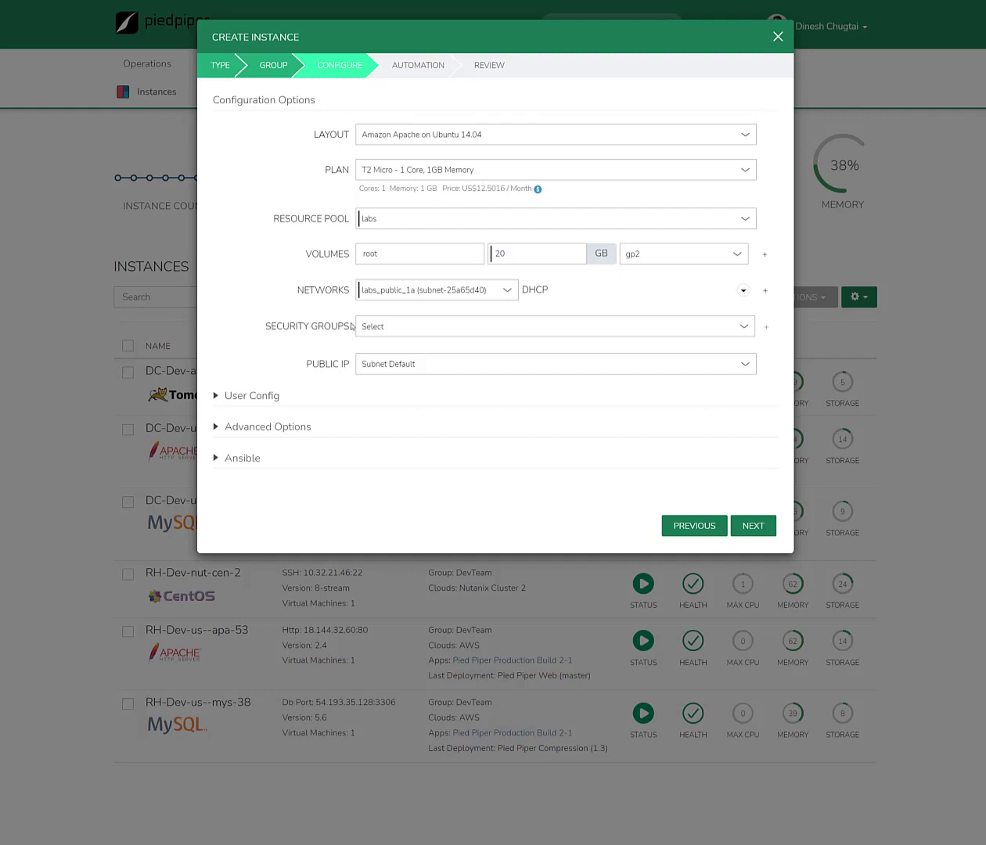
{"action": "left_click", "coordinate": [405, 172]}
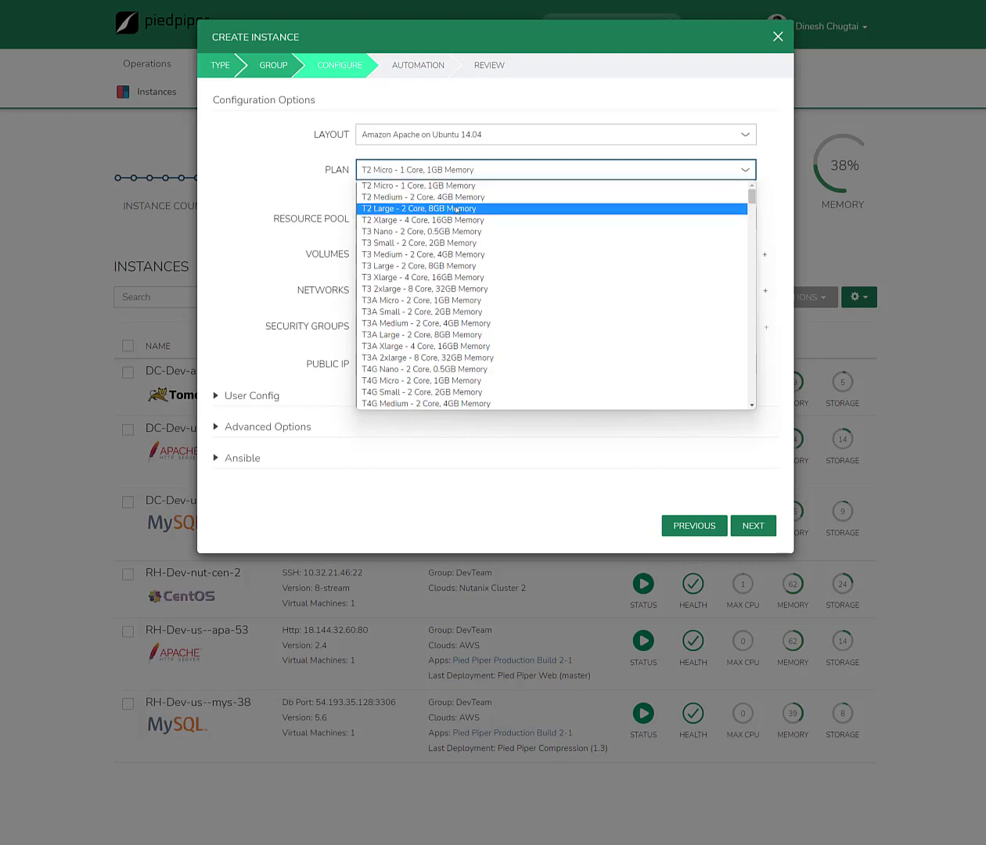
{"action": "left_click", "coordinate": [479, 197]}
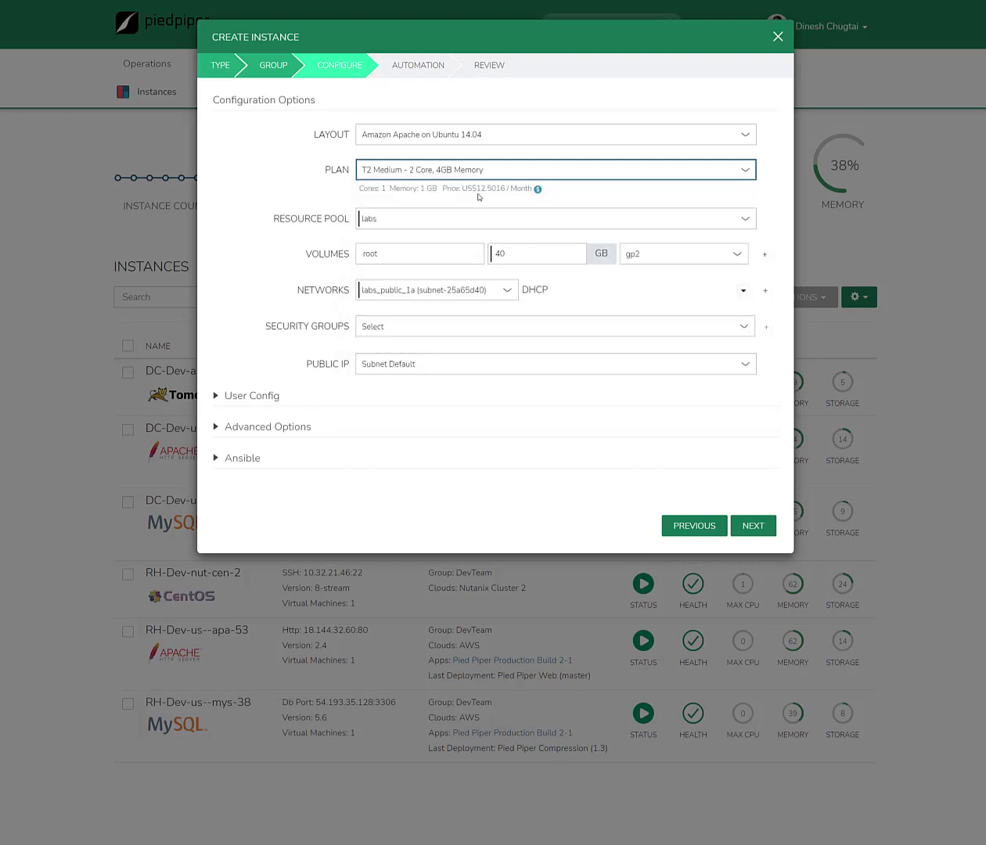
{"action": "left_click", "coordinate": [506, 172]}
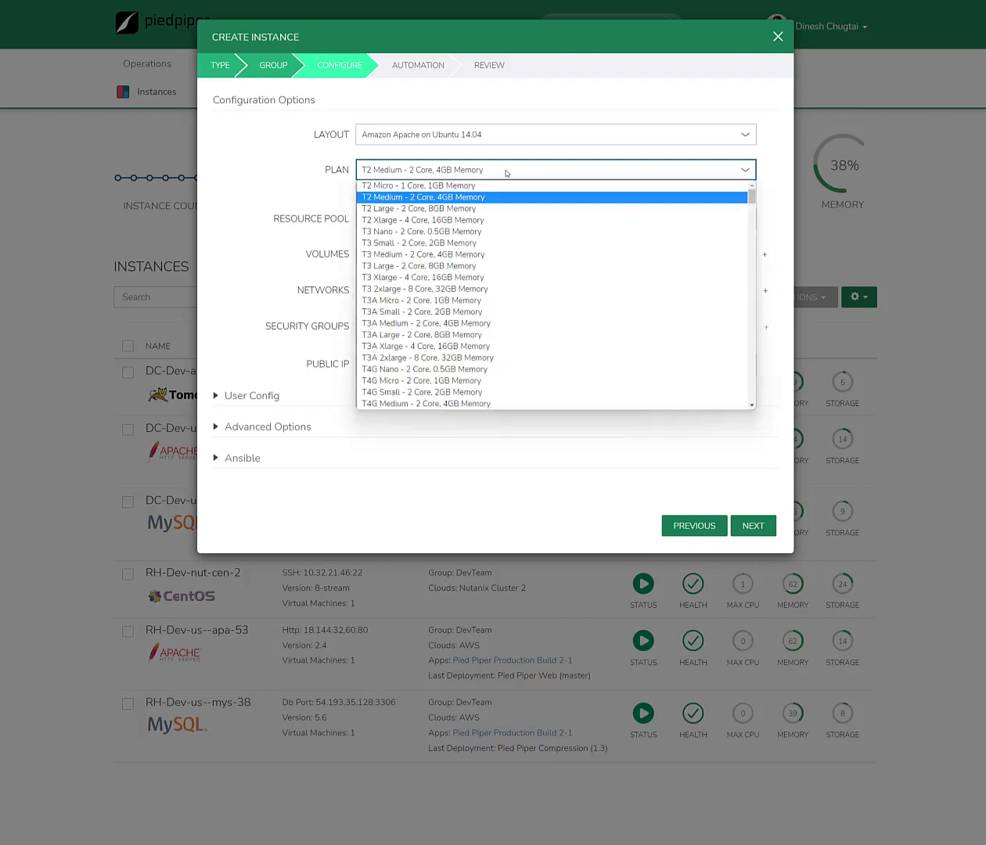
{"action": "left_click", "coordinate": [506, 172]}
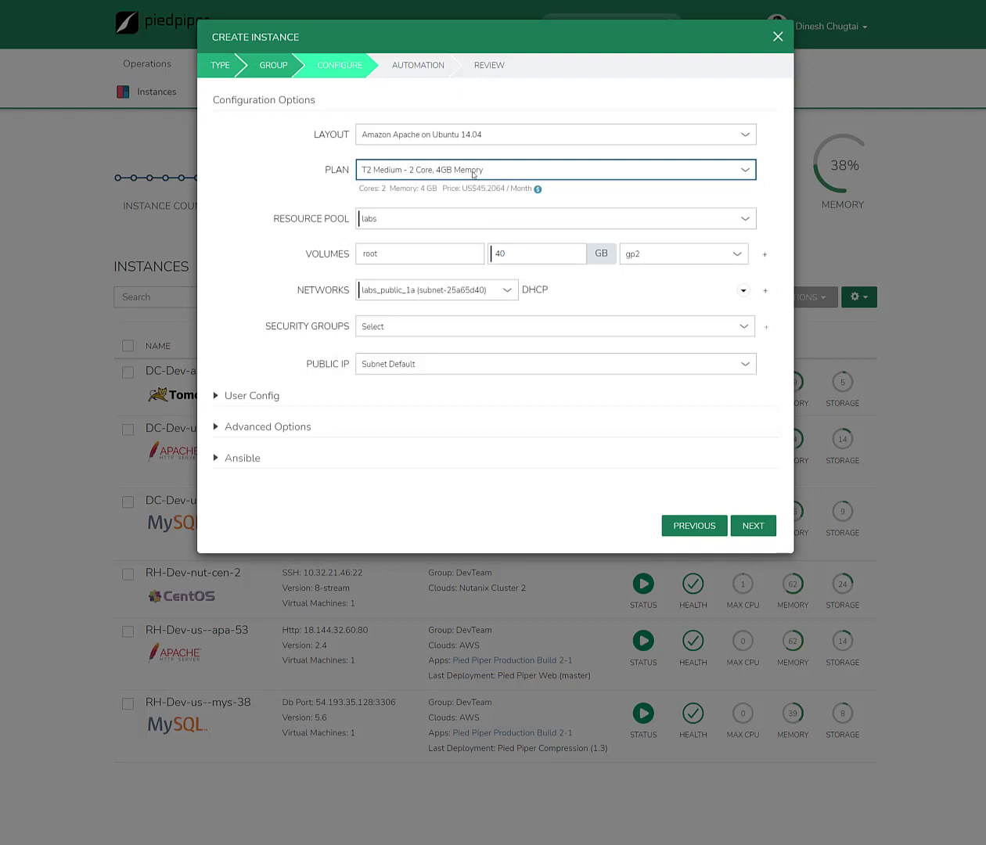
Examine the T2 Medium plan's monthly price and compare it with the equivalent VMware price
{"action": "left_click_drag", "start_coordinate": [467, 189], "coordinate": [501, 188]}
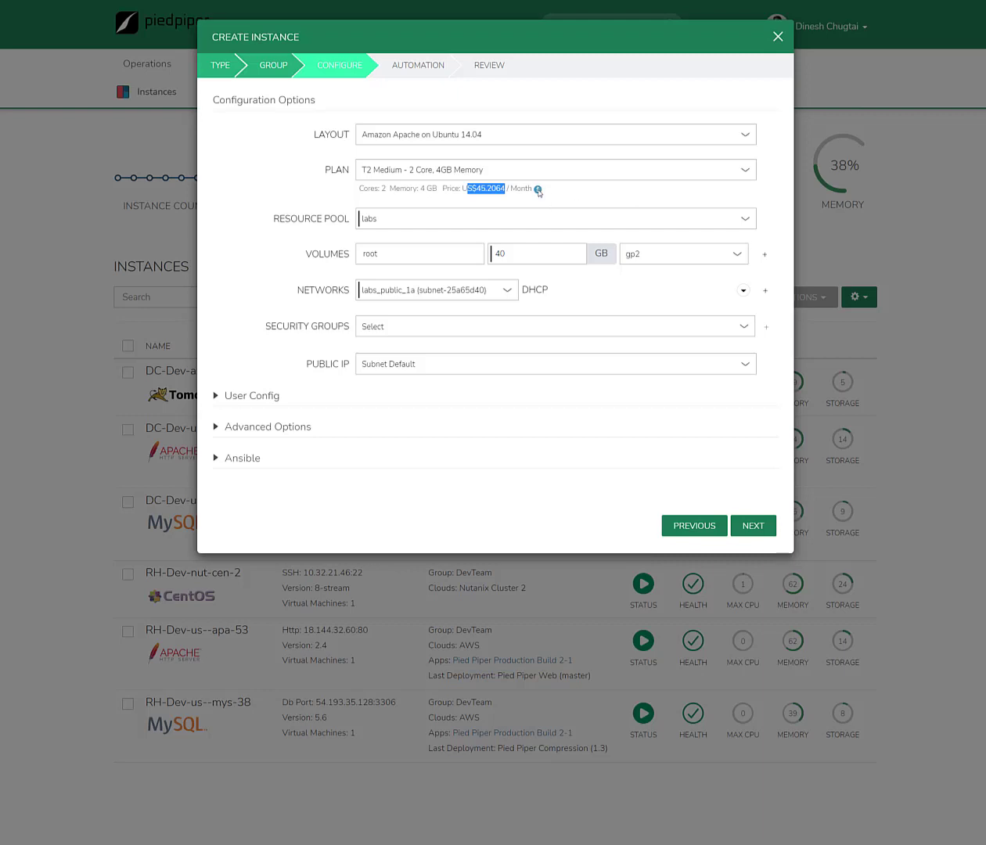
{"action": "mouse_move", "coordinate": [538, 192]}
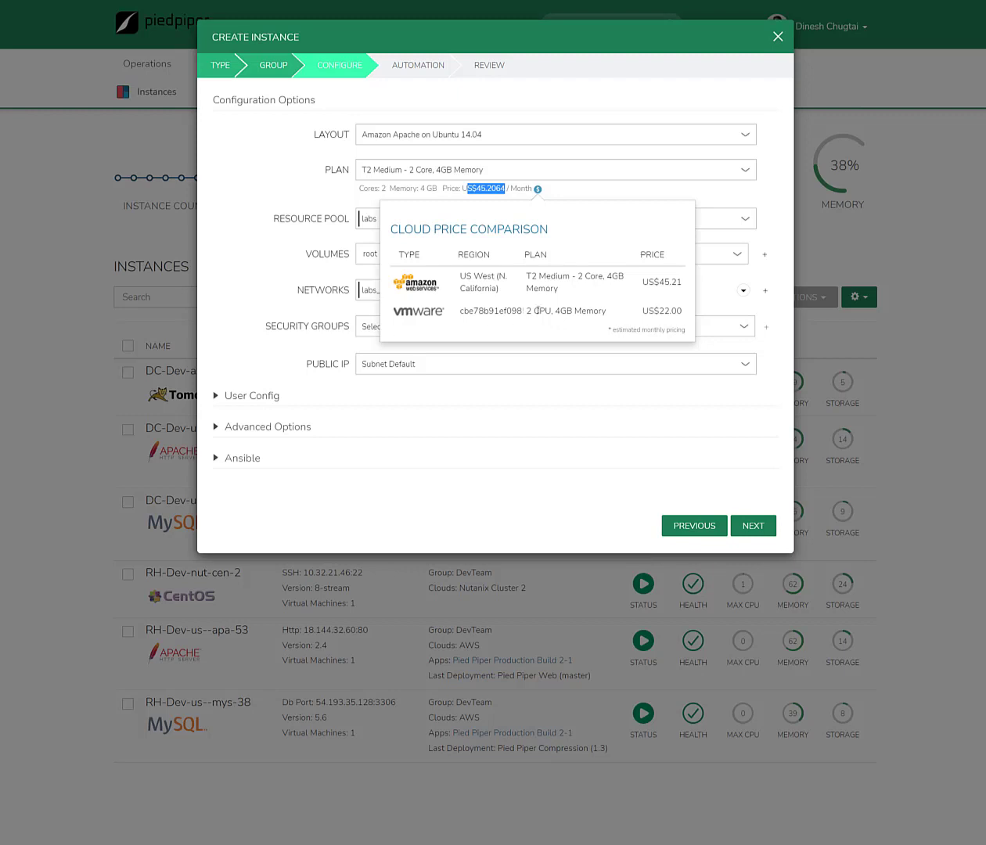
{"action": "left_click_drag", "start_coordinate": [659, 311], "coordinate": [681, 311]}
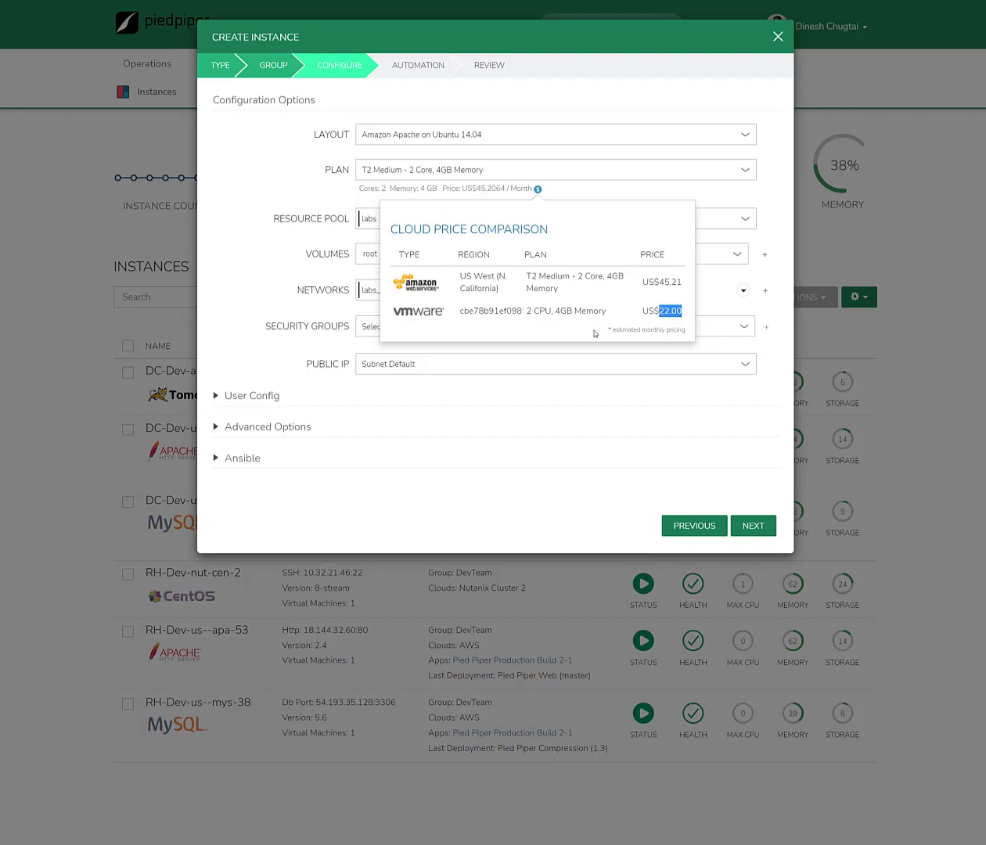
{"action": "left_click", "coordinate": [233, 207]}
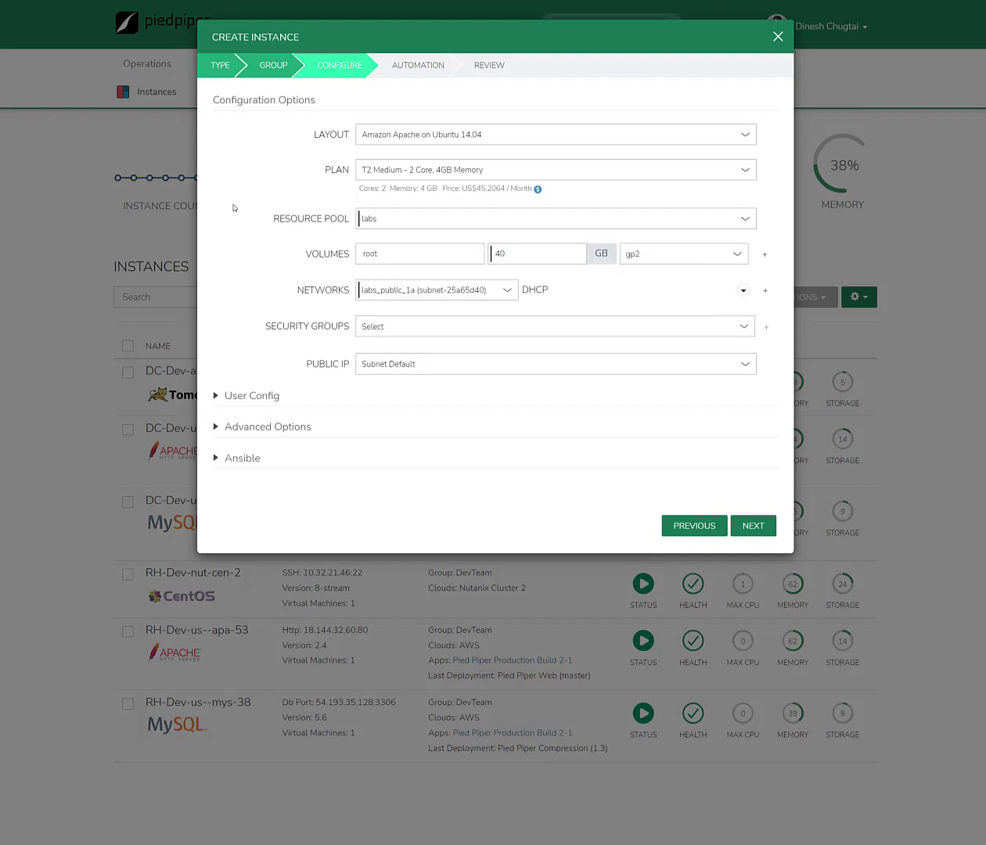
Change the instance's plan to M5A 24xlarge - 96 Core, 384GB Memory
{"action": "left_click", "coordinate": [499, 169]}
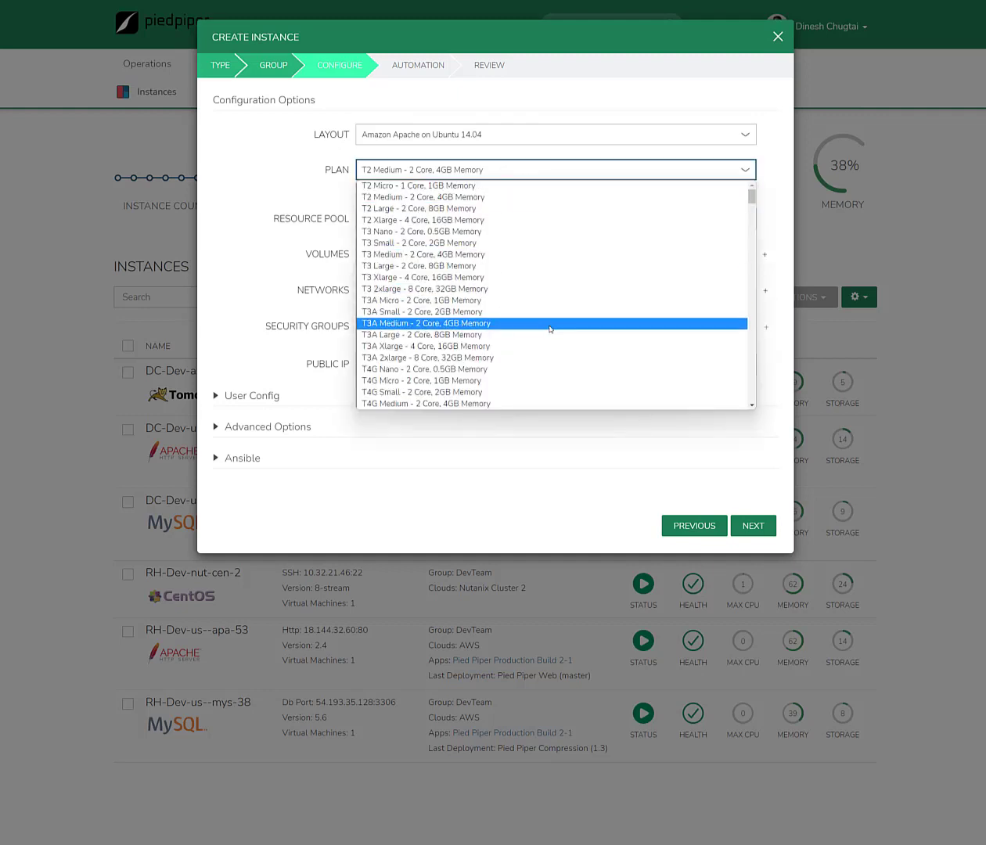
{"action": "scroll", "coordinate": [550, 328], "scroll_direction": "down", "scroll_amount": 10}
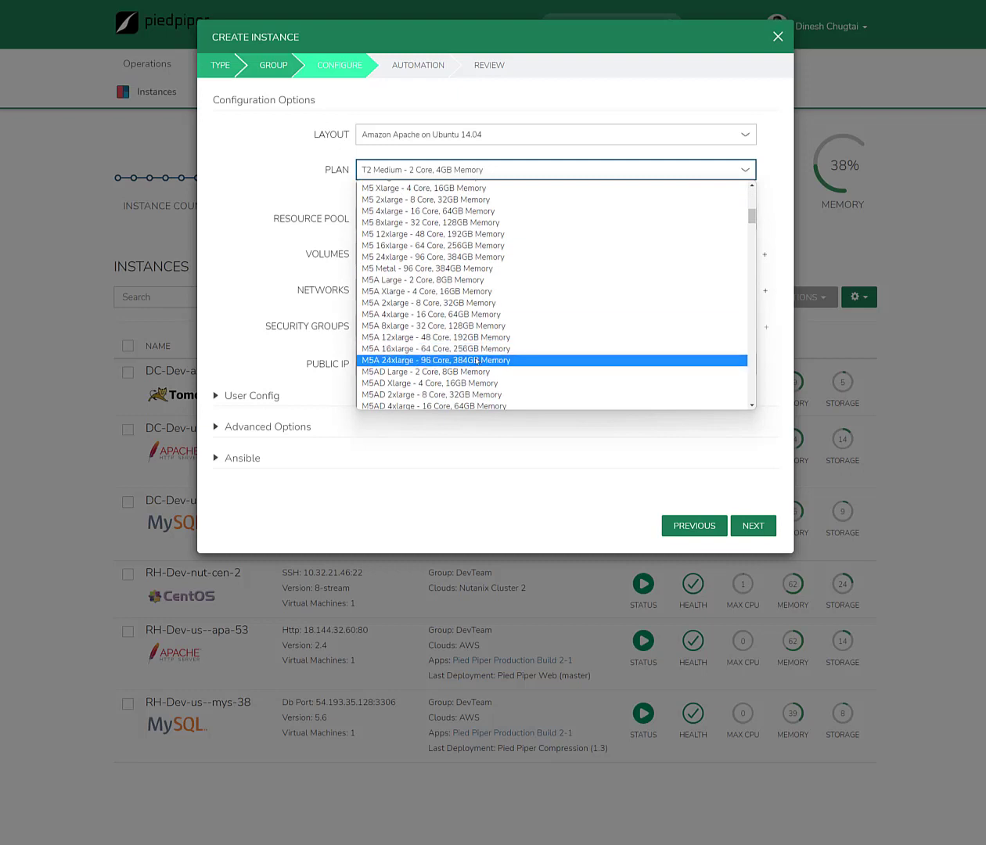
{"action": "left_click", "coordinate": [477, 361]}
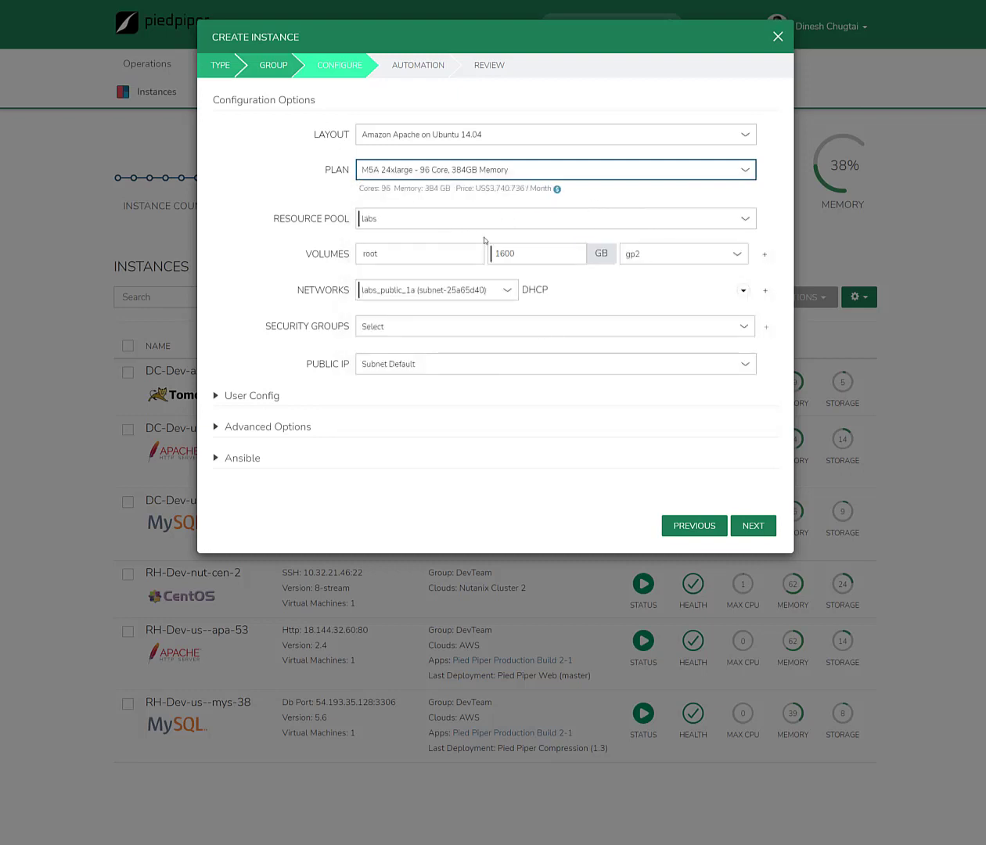
Keep the labs_public_1a network, assign the Pied Piper Linux Default (SSH for Console) security group, and try to proceed to the automation settings
{"action": "left_click", "coordinate": [465, 293]}
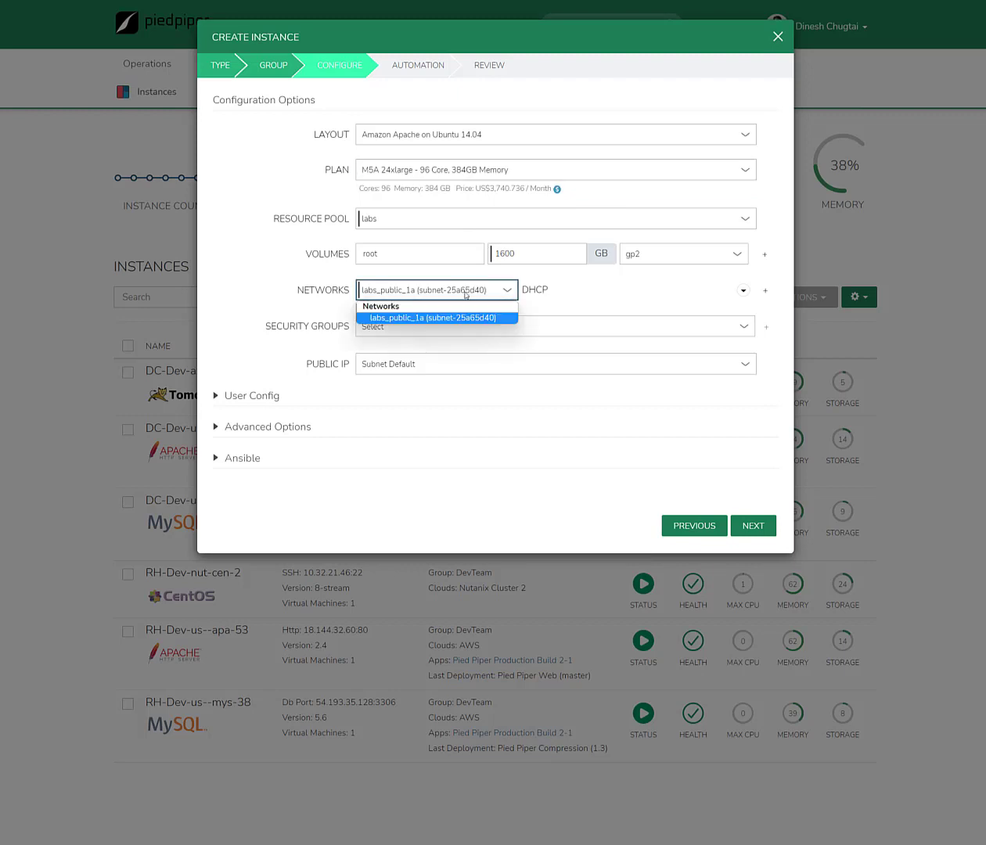
{"action": "left_click", "coordinate": [466, 294]}
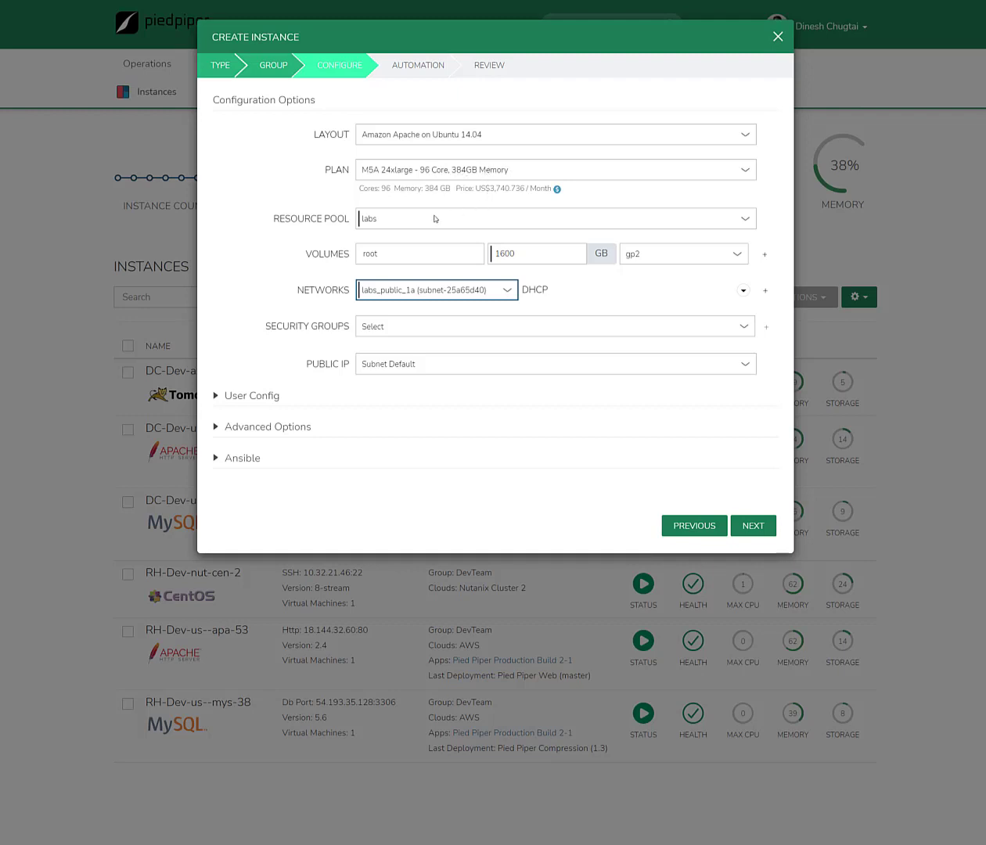
{"action": "left_click", "coordinate": [424, 333]}
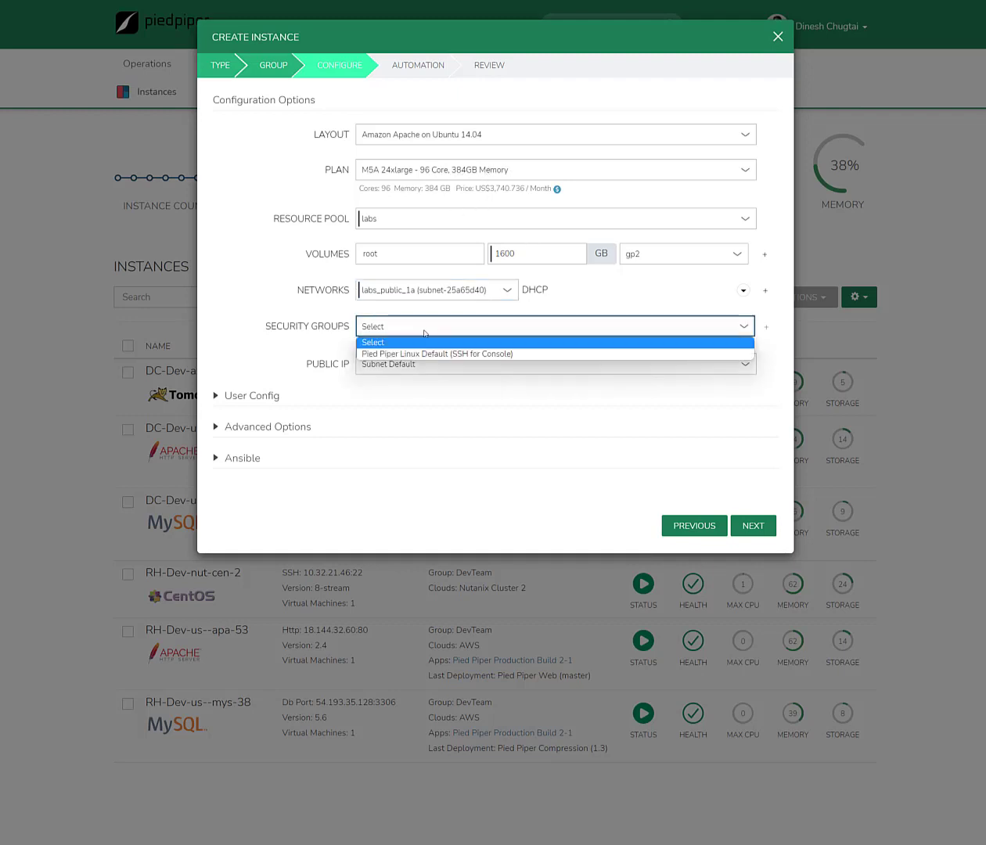
{"action": "left_click", "coordinate": [423, 354]}
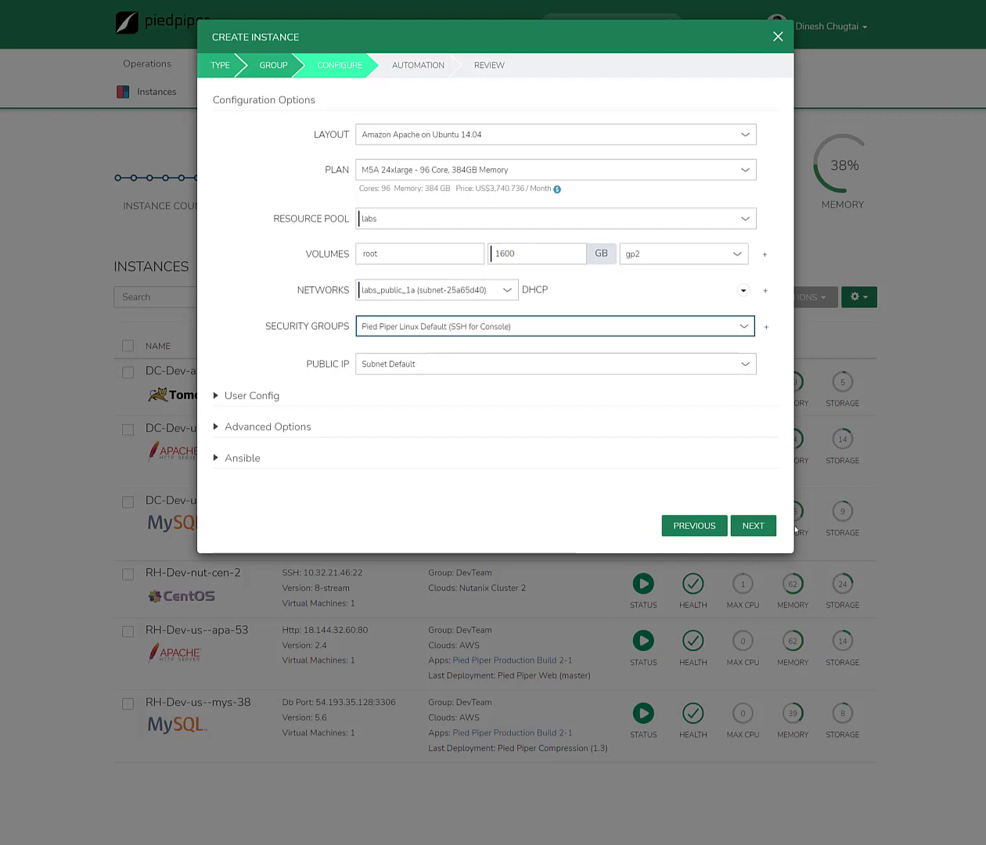
{"action": "left_click", "coordinate": [757, 526]}
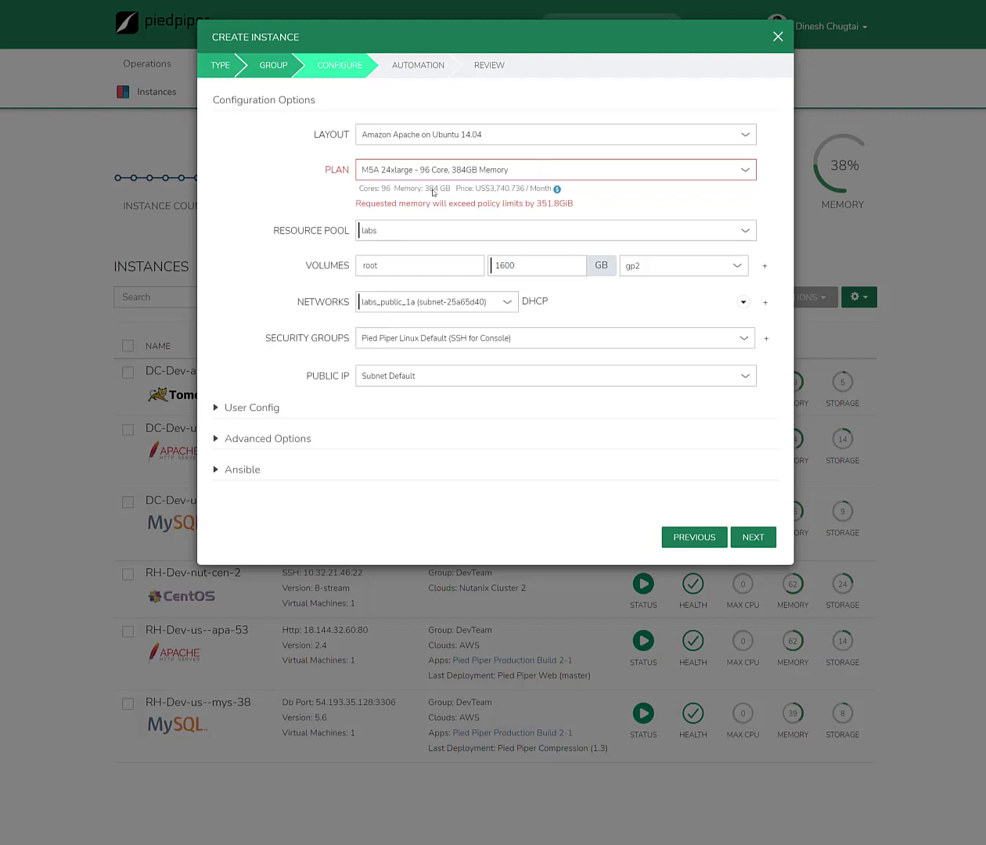
Review the networks and security groups available to the AWS instance, keeping the current selections
{"action": "left_click", "coordinate": [465, 309]}
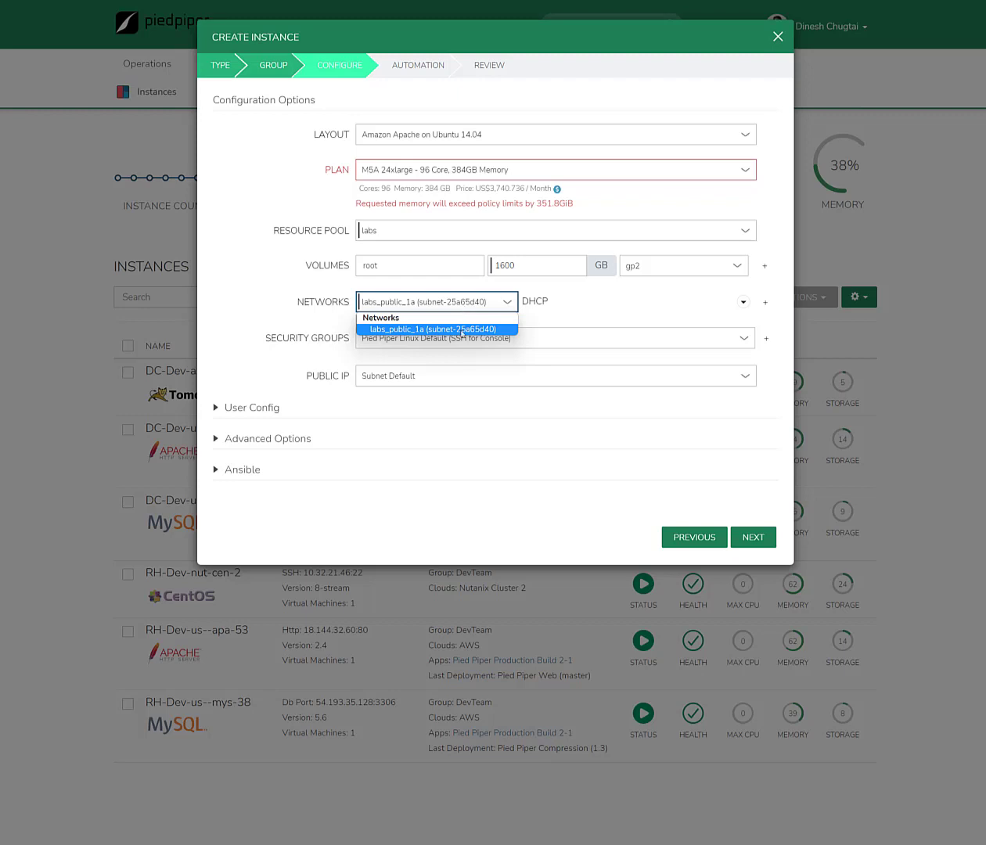
{"action": "left_click", "coordinate": [461, 330]}
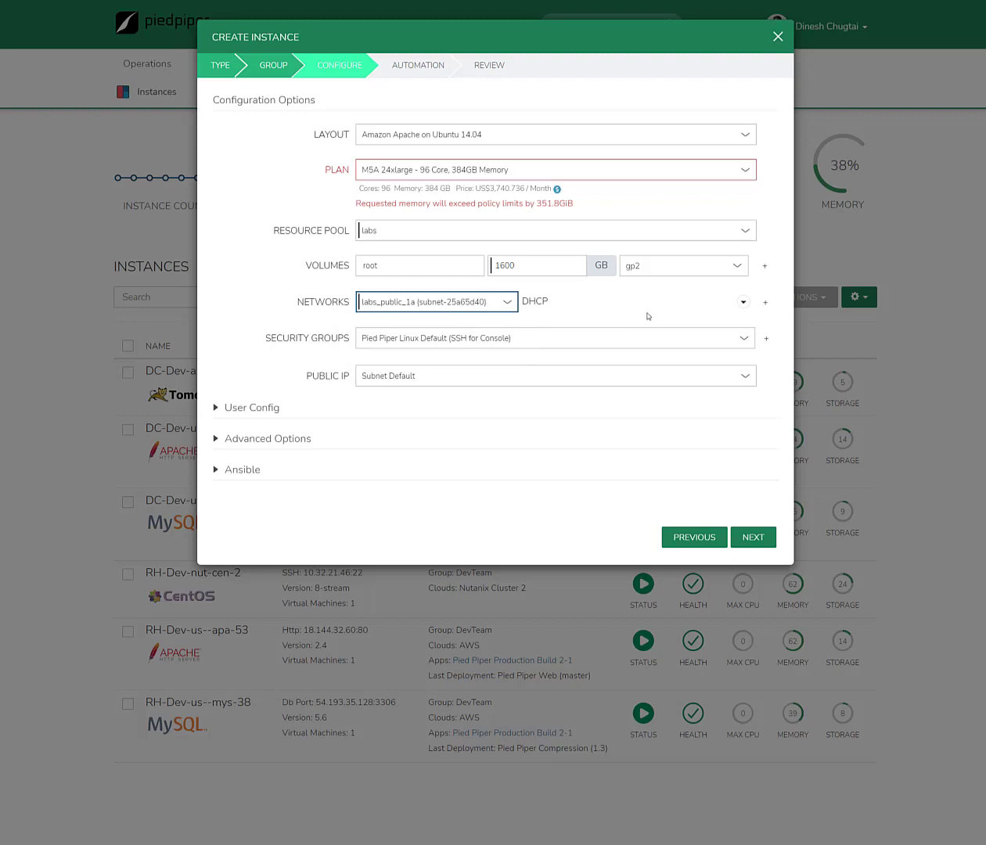
{"action": "left_click", "coordinate": [401, 342]}
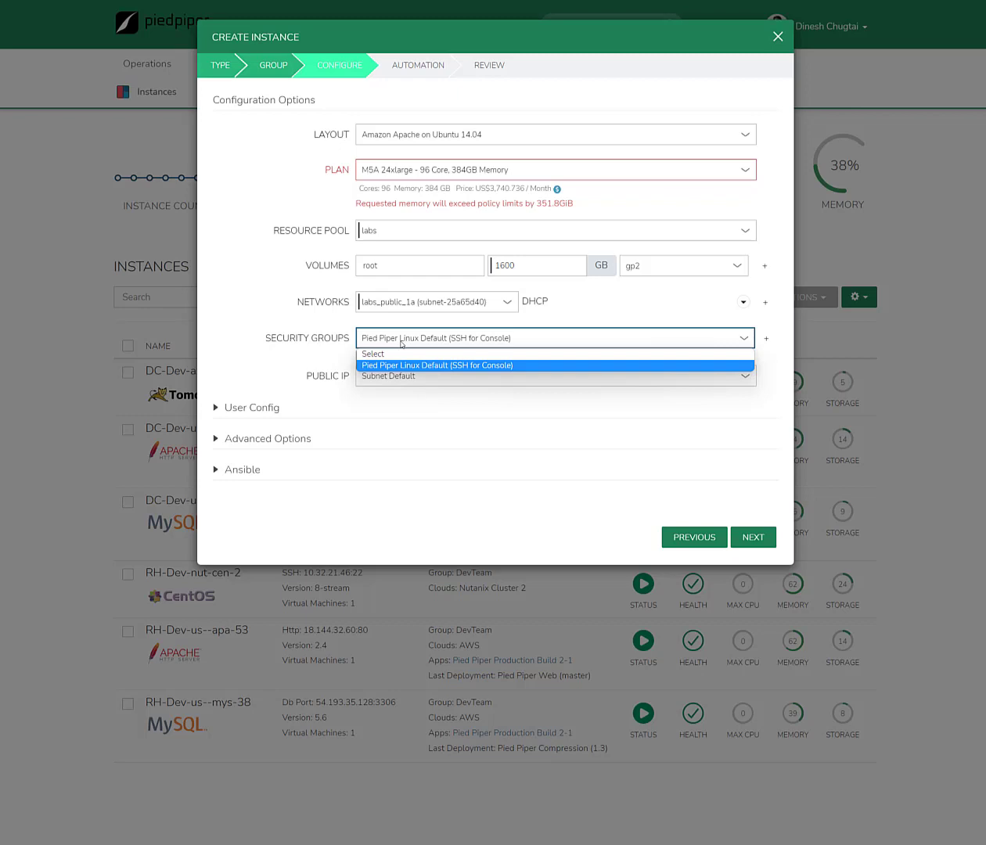
{"action": "left_click", "coordinate": [397, 365]}
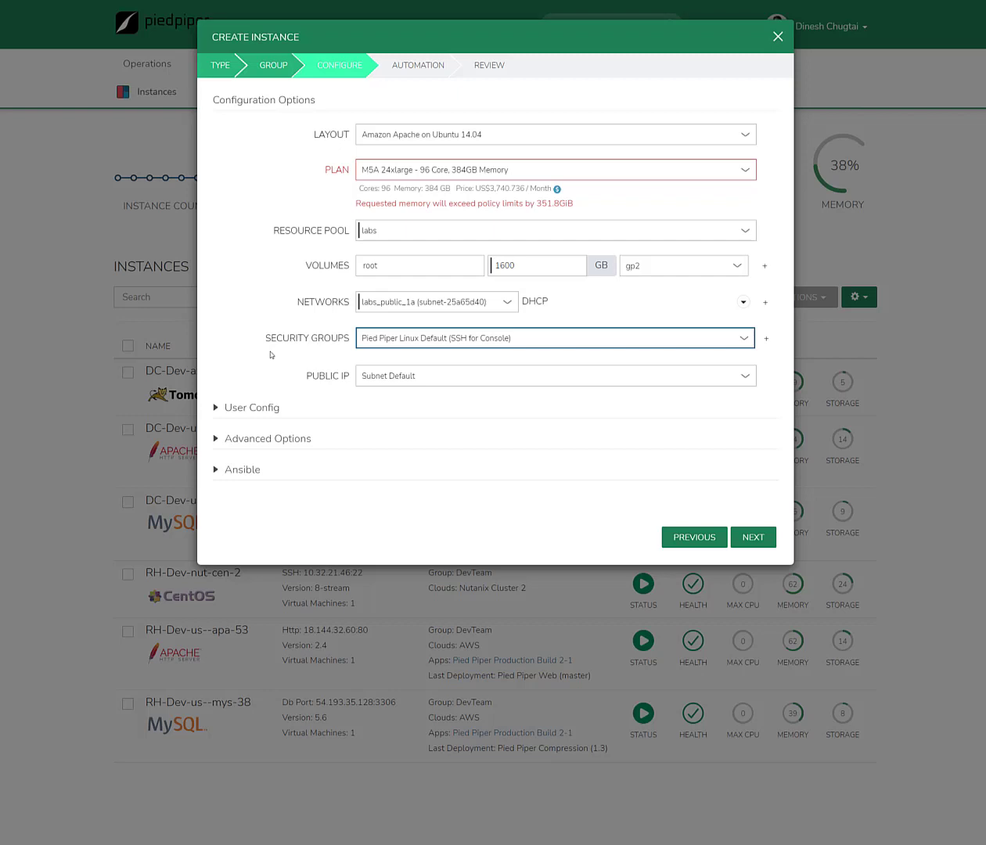
Return to the group settings, change the cloud to VMware Demo Cluster H5, and proceed to the configuration options
{"action": "left_click", "coordinate": [691, 540]}
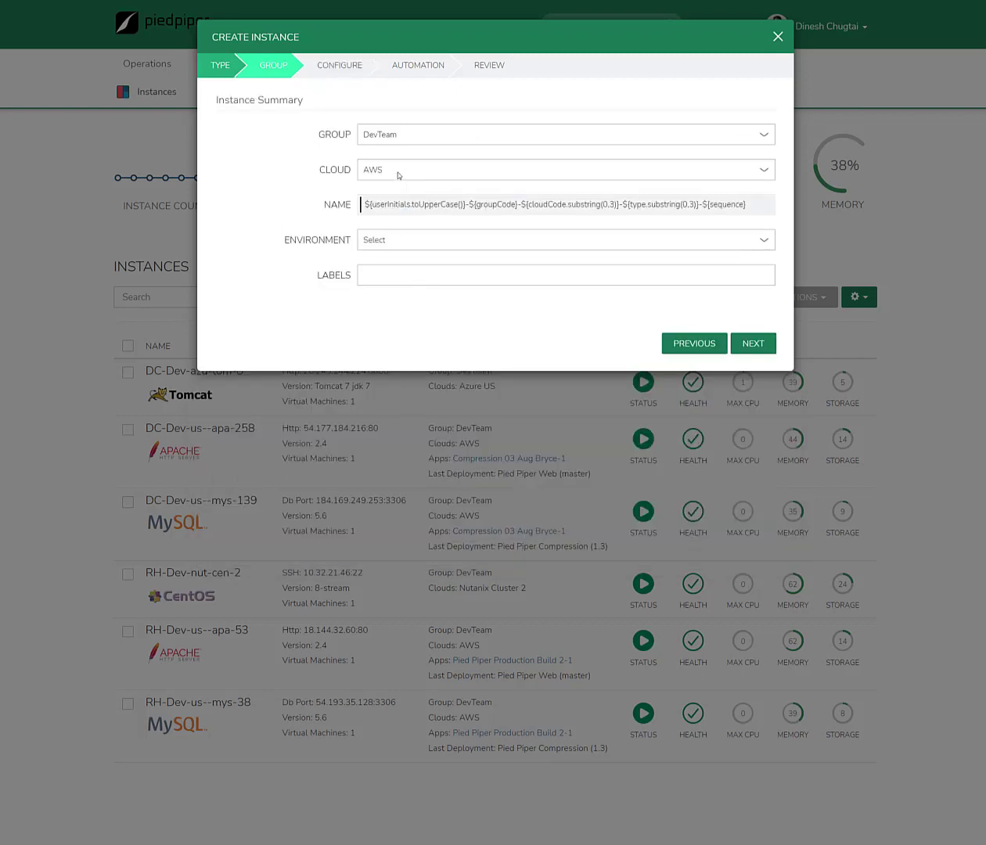
{"action": "left_click", "coordinate": [397, 172]}
{"action": "left_click", "coordinate": [446, 220]}
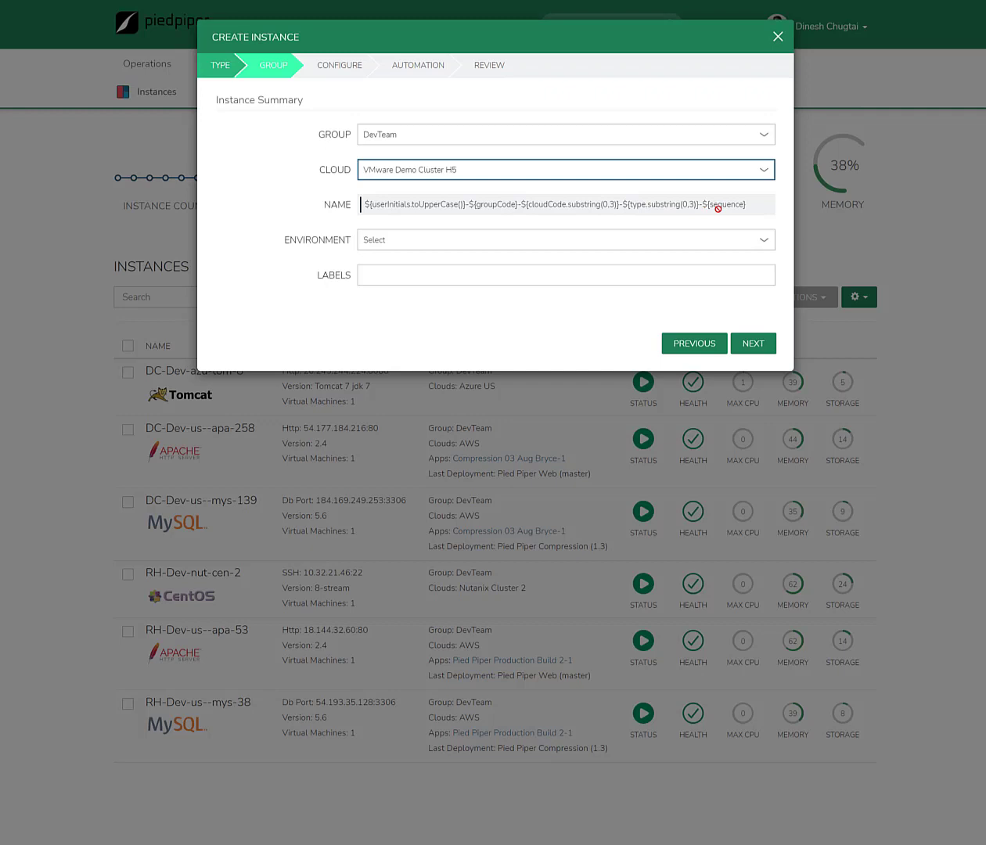
{"action": "left_click", "coordinate": [753, 343]}
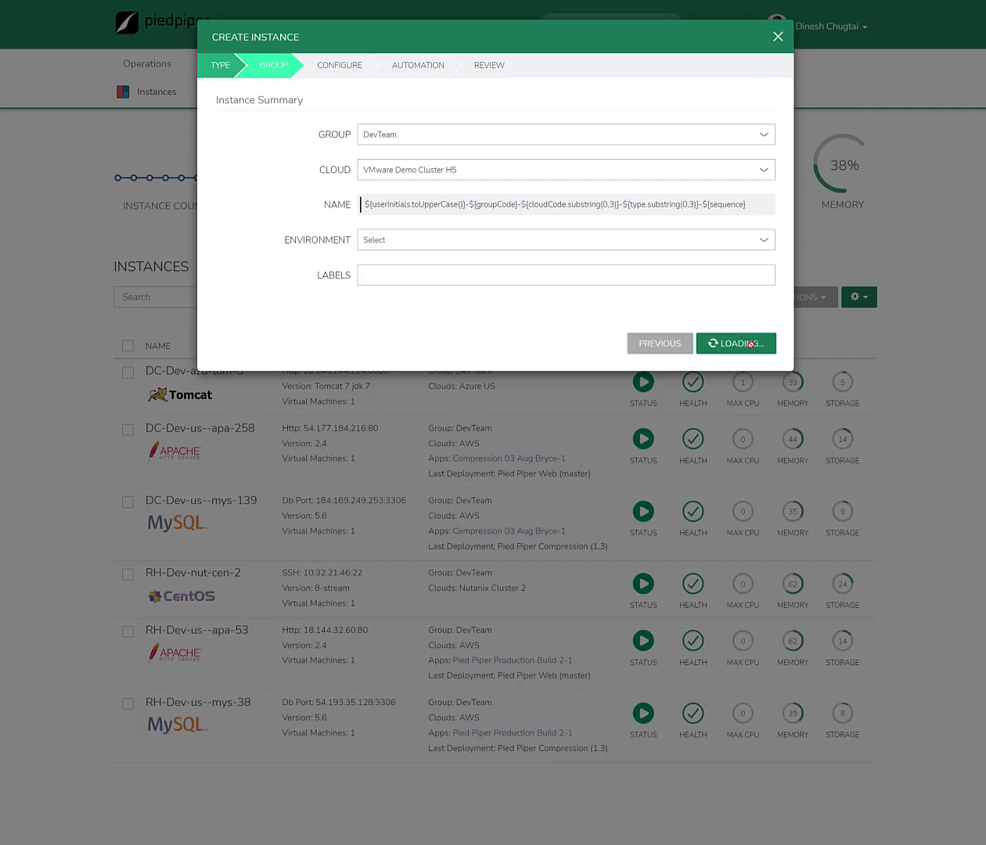
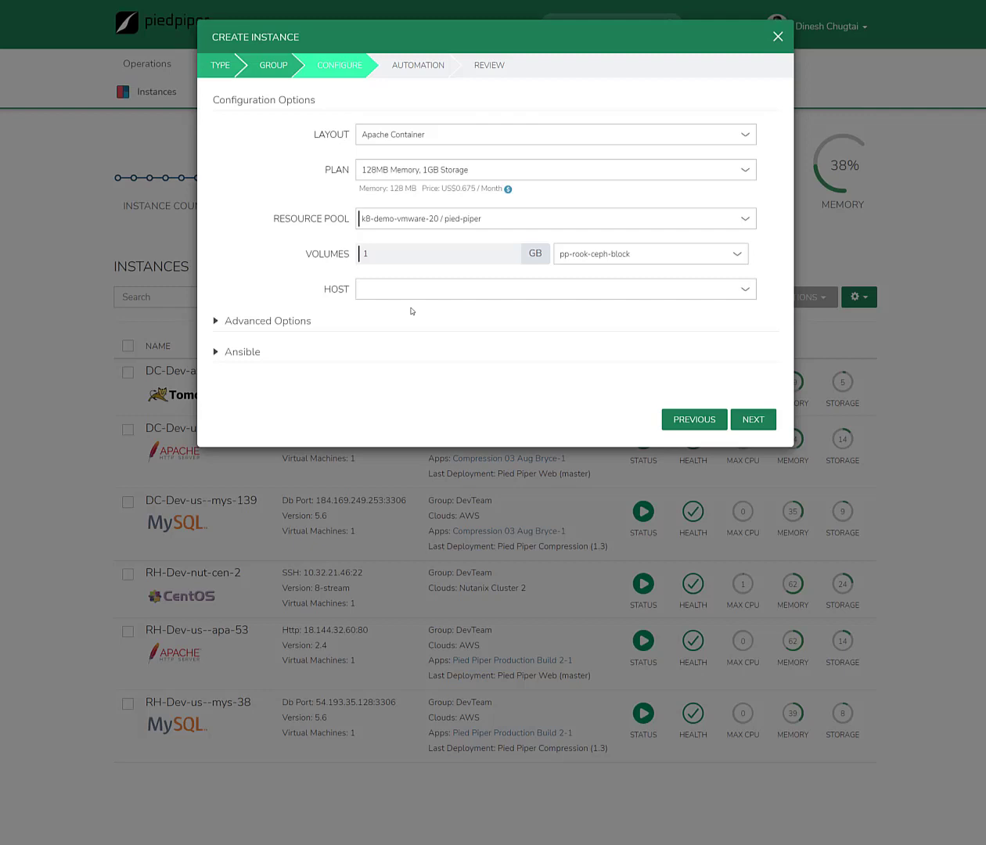
Set the layout to VMware Apache on Ubuntu 14.04 and the plan to 1 CPU, 4GB Memory, checking the plan's price
{"action": "left_click", "coordinate": [394, 136]}
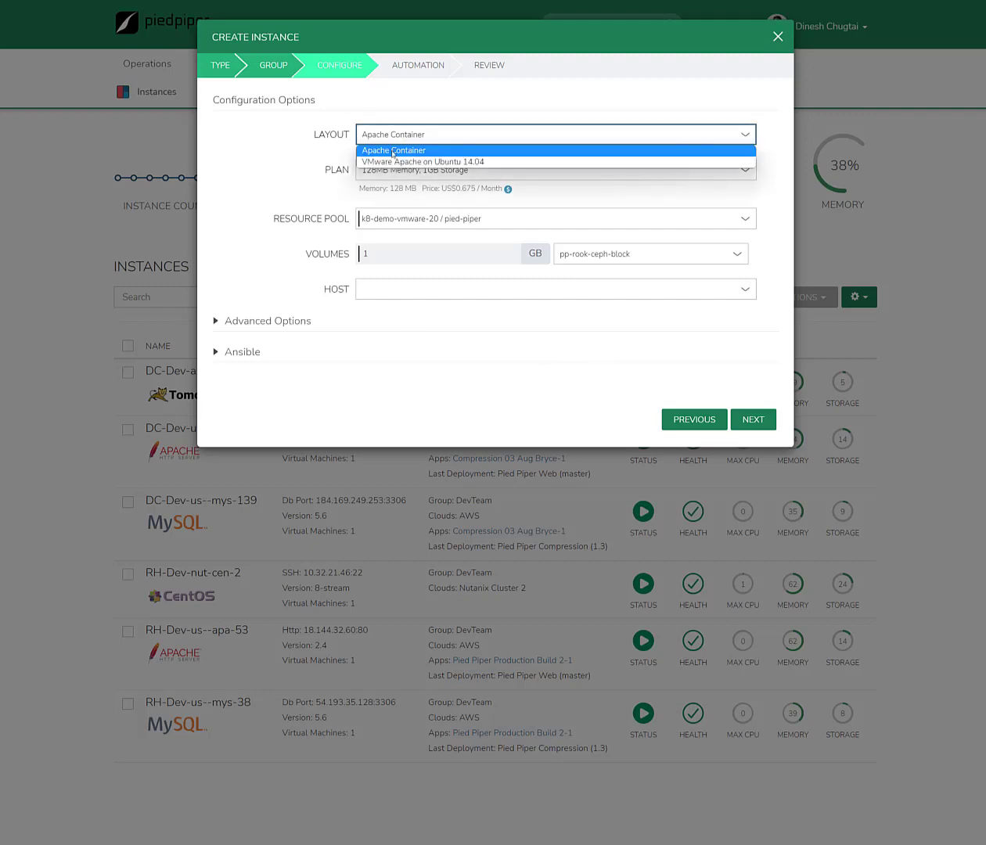
{"action": "left_click", "coordinate": [403, 162]}
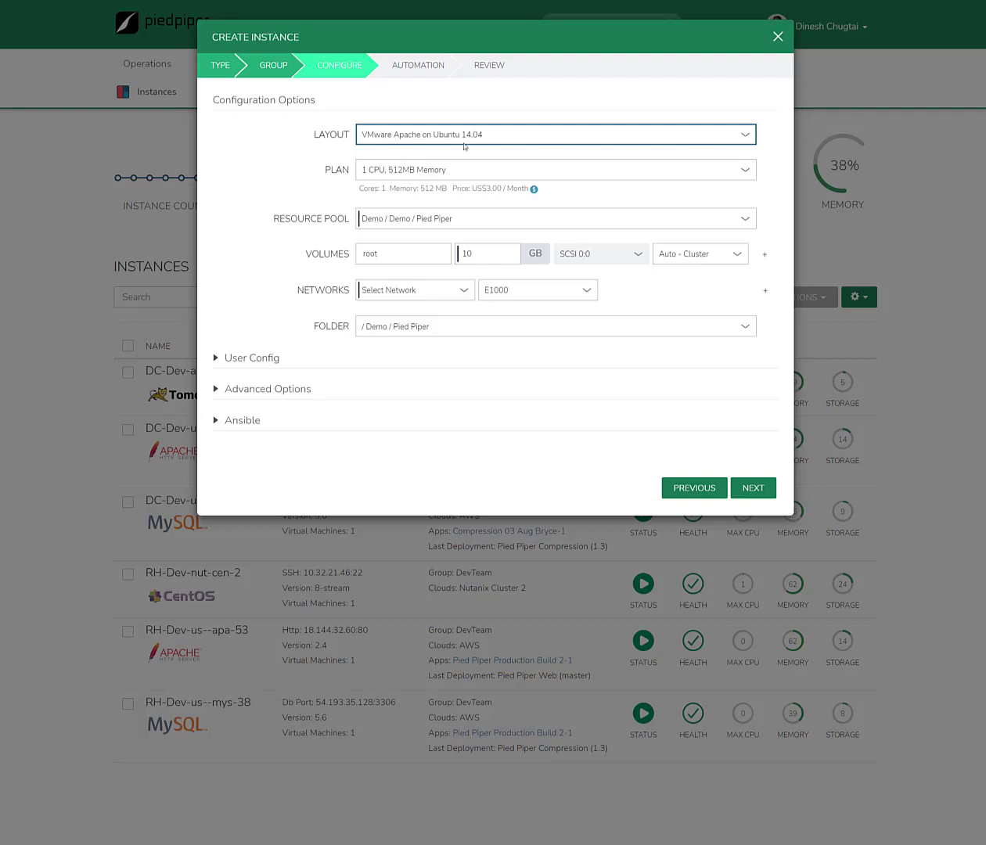
{"action": "left_click", "coordinate": [457, 171]}
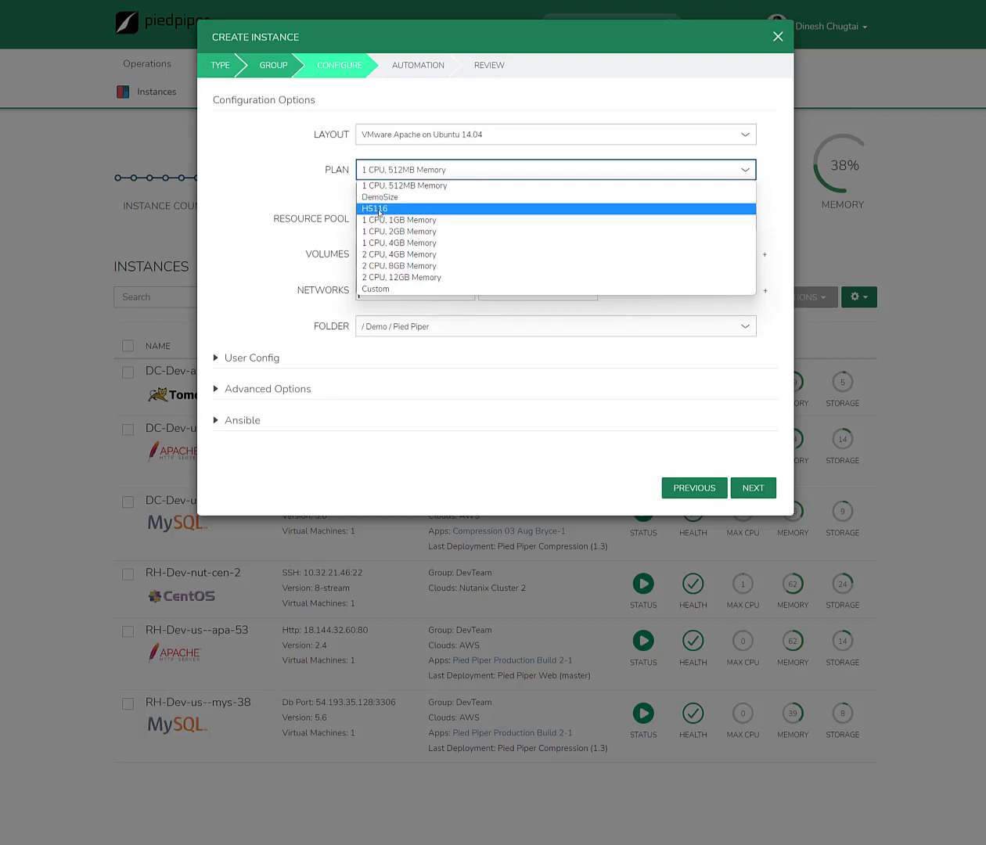
{"action": "left_click", "coordinate": [421, 244]}
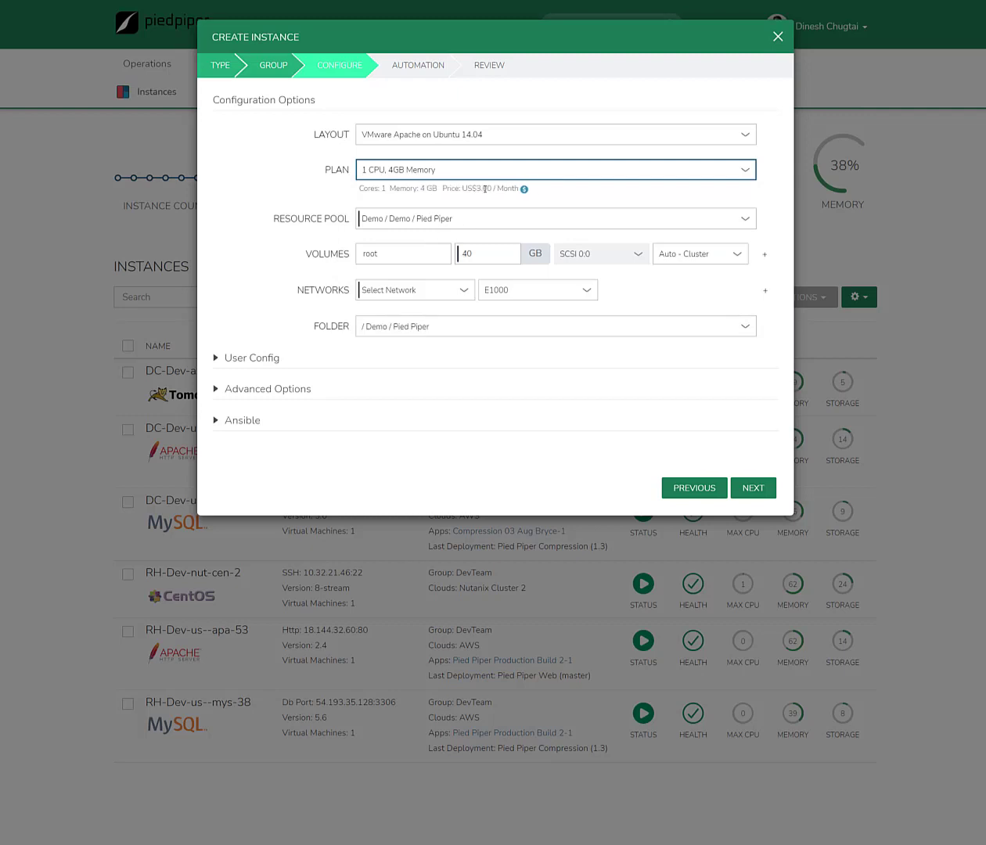
{"action": "left_click_drag", "start_coordinate": [471, 189], "coordinate": [498, 188]}
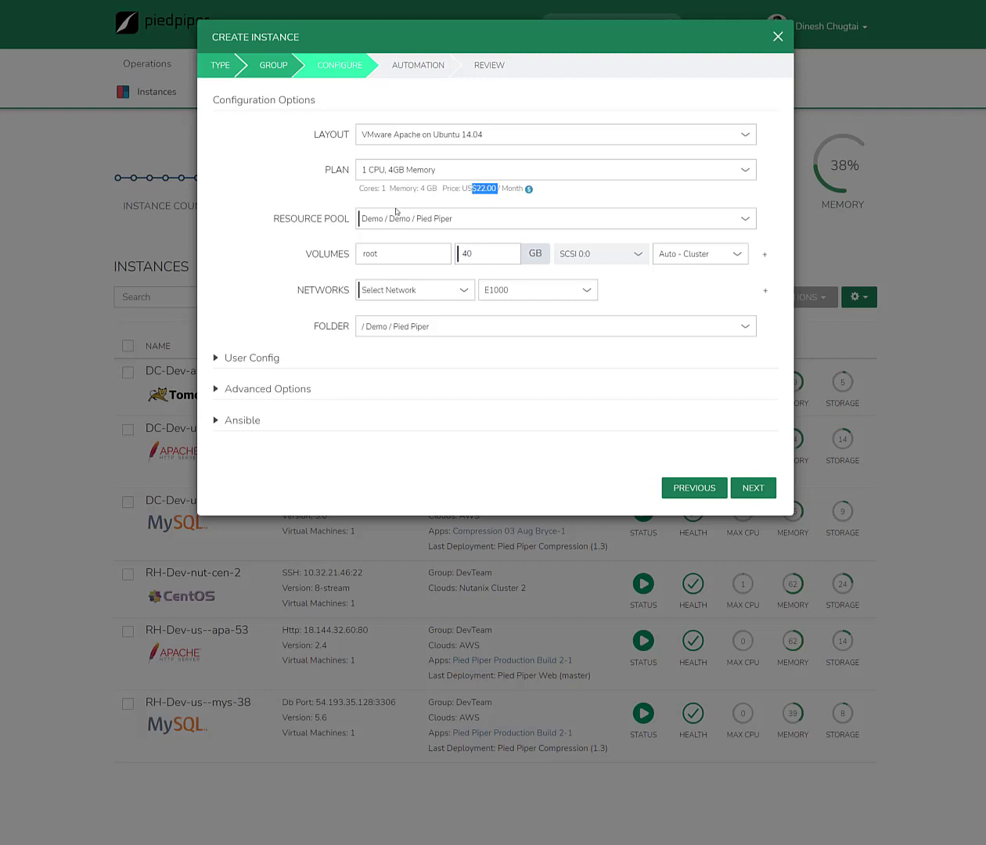
Keep the Demo / Demo / Pied Piper resource pool and attach the instance to the VLAN0002 - Internal Server 2 network
{"action": "left_click", "coordinate": [430, 218]}
{"action": "left_click", "coordinate": [430, 218]}
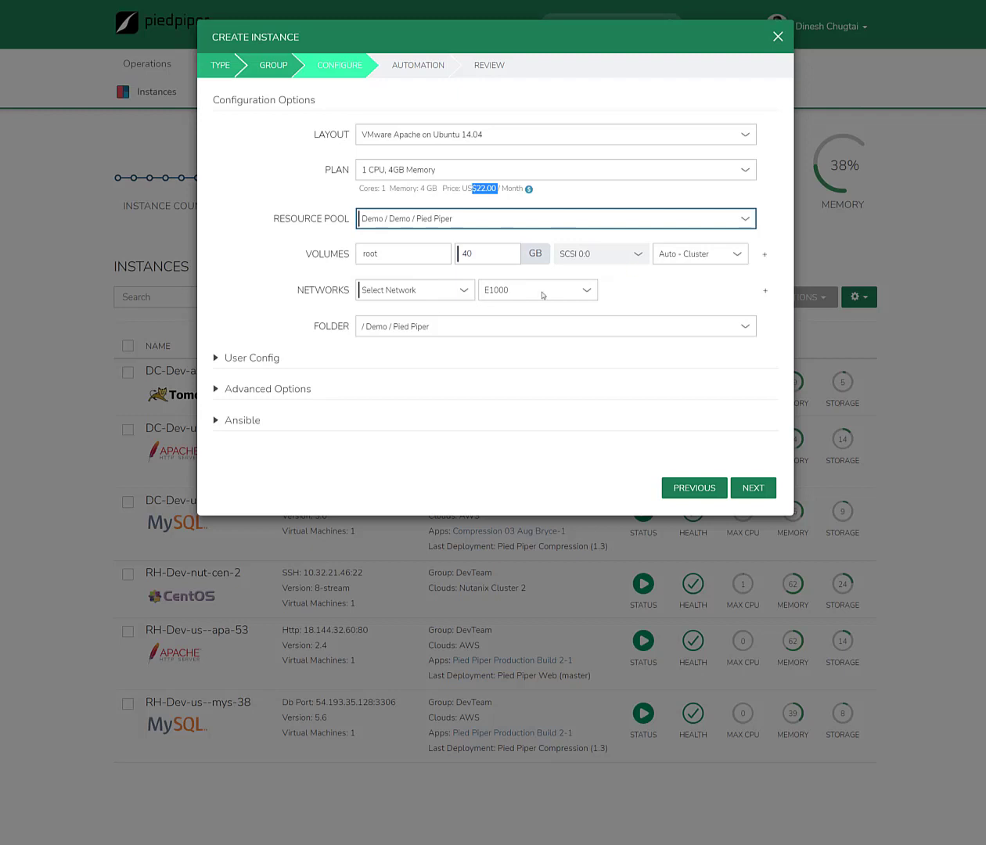
{"action": "left_click", "coordinate": [402, 292]}
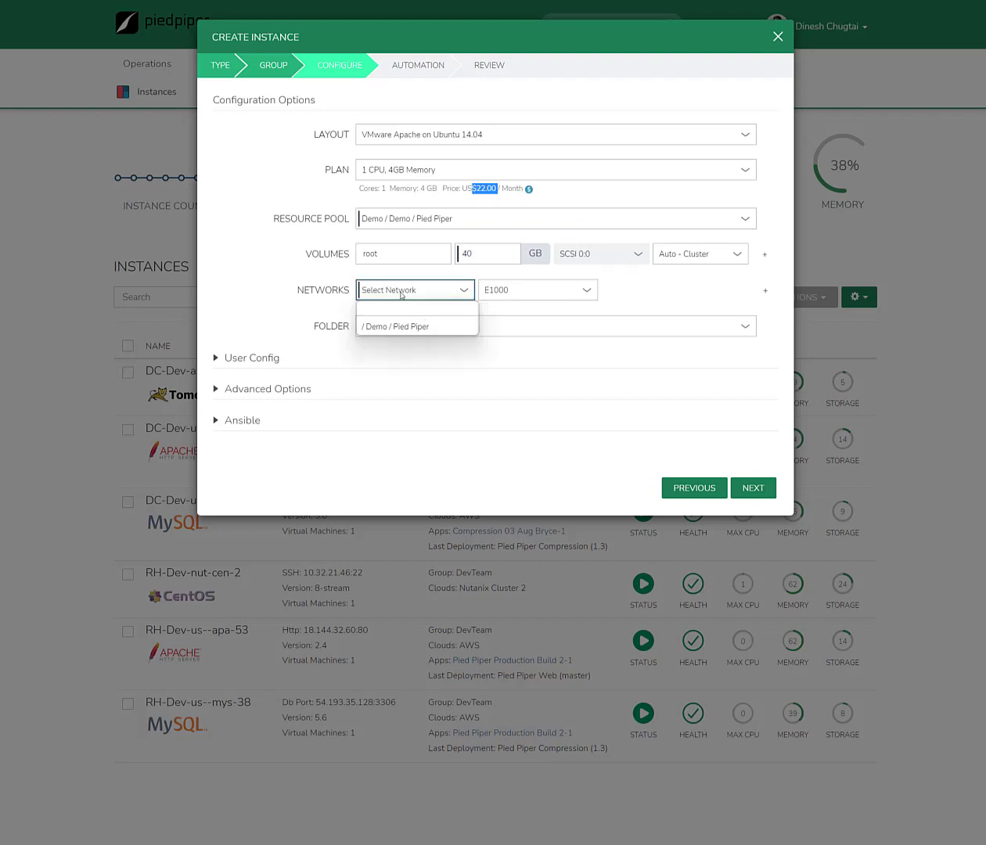
{"action": "left_click", "coordinate": [424, 330]}
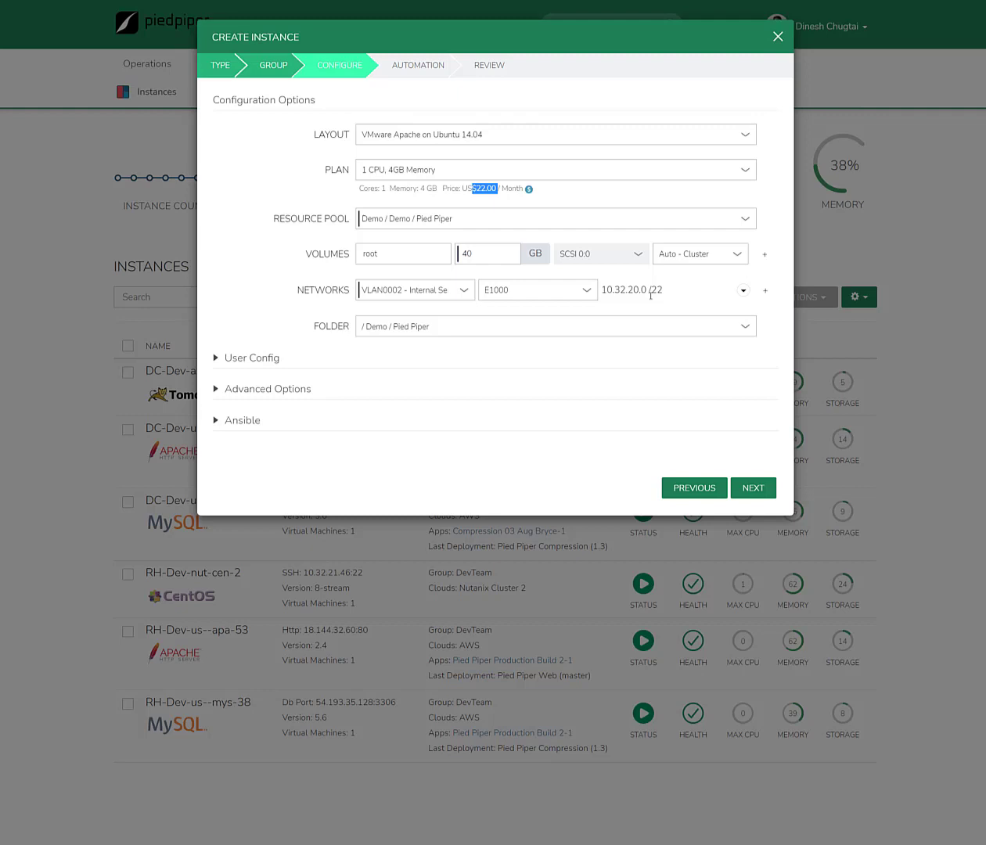
{"action": "left_click", "coordinate": [400, 293]}
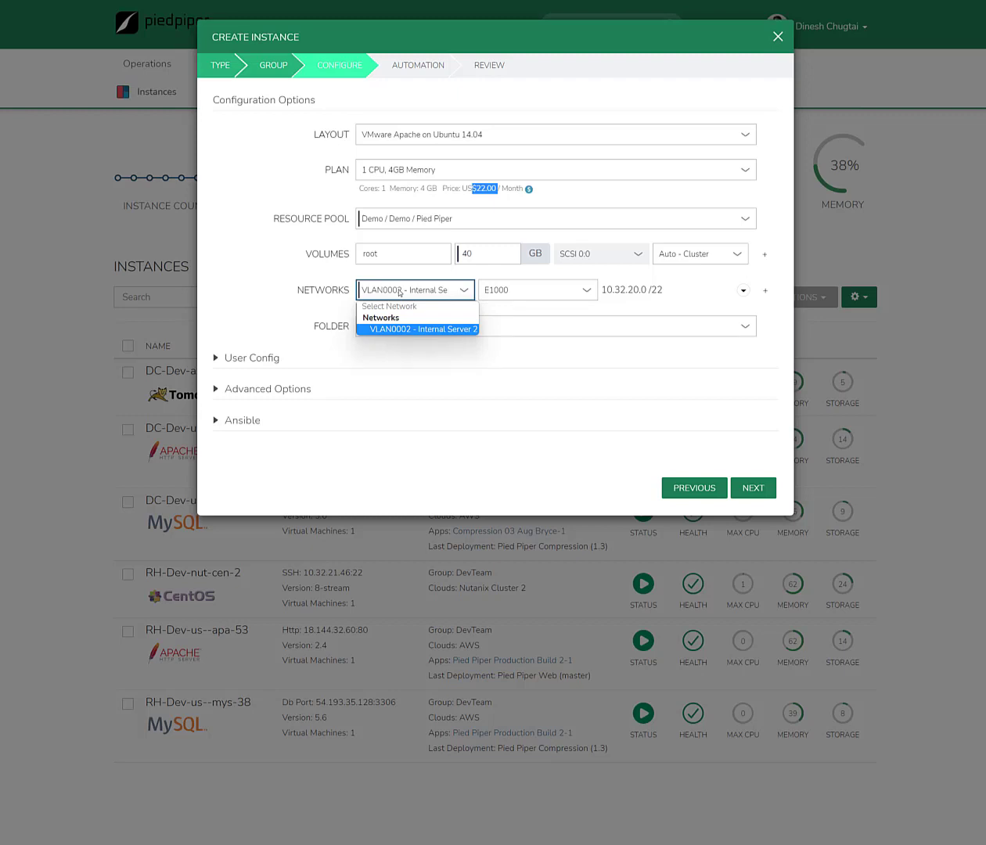
{"action": "left_click", "coordinate": [400, 292]}
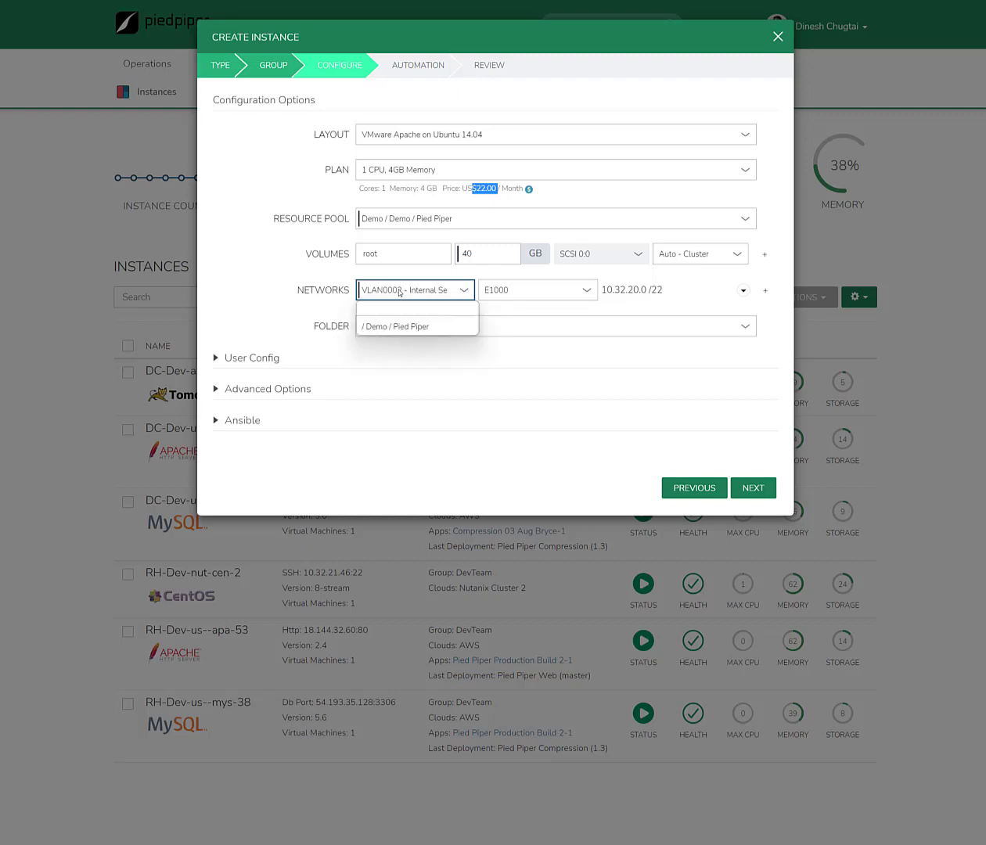
Proceed to the automation options and set the deployment to Pied Piper Web with version master
{"action": "left_click", "coordinate": [677, 294]}
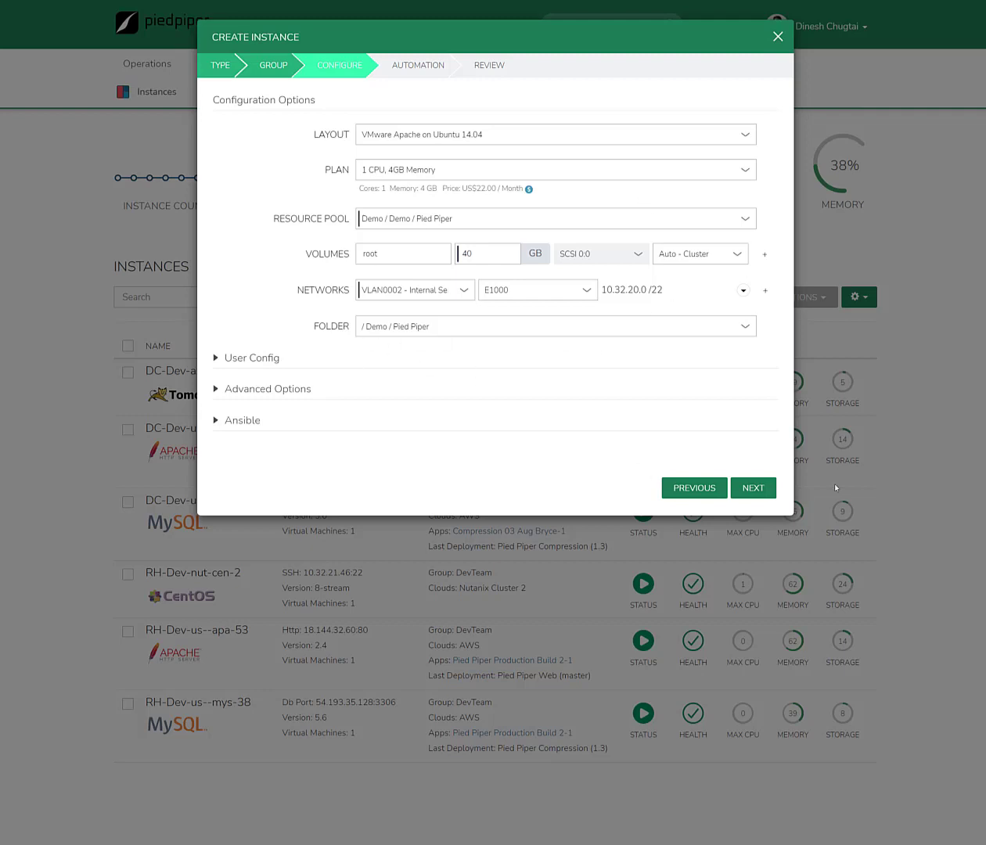
{"action": "left_click", "coordinate": [755, 491]}
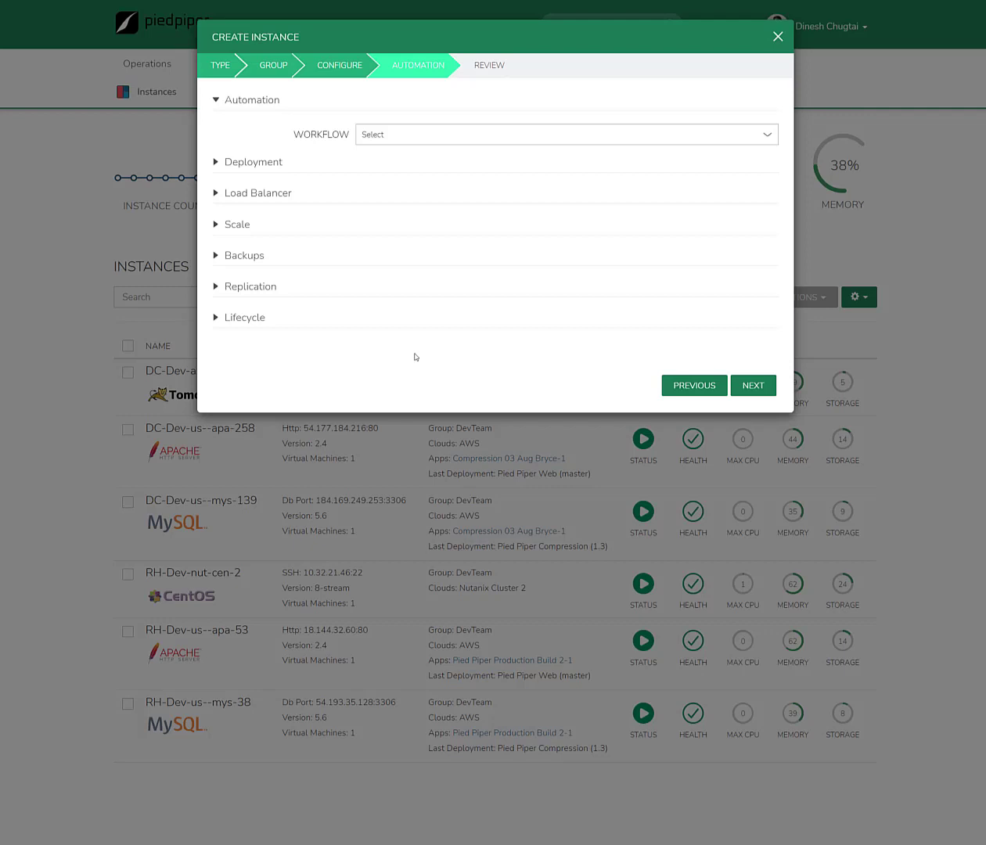
{"action": "left_click", "coordinate": [241, 161]}
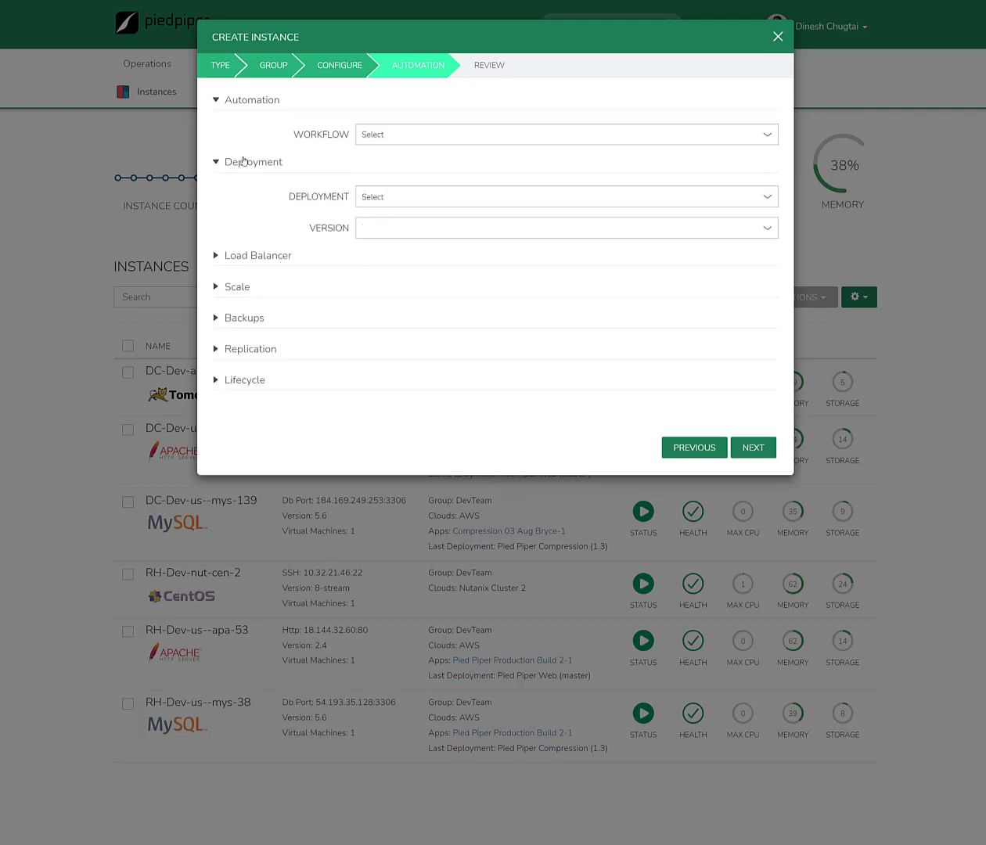
{"action": "left_click", "coordinate": [379, 196]}
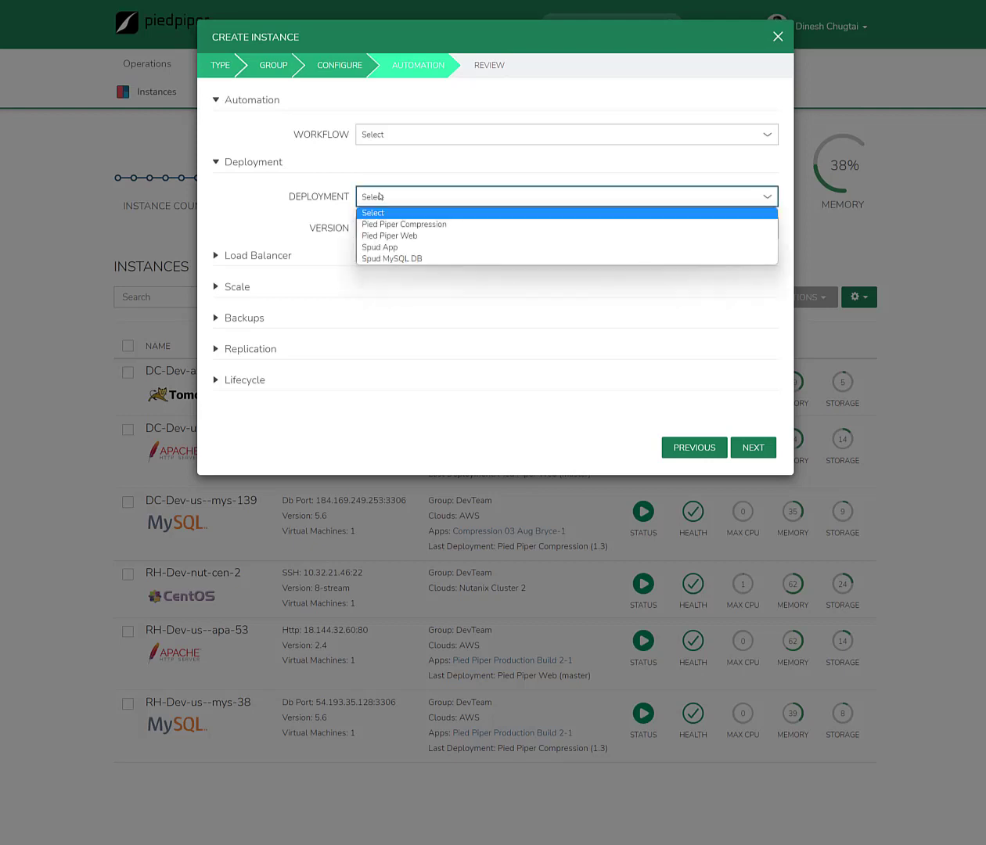
{"action": "left_click", "coordinate": [400, 236]}
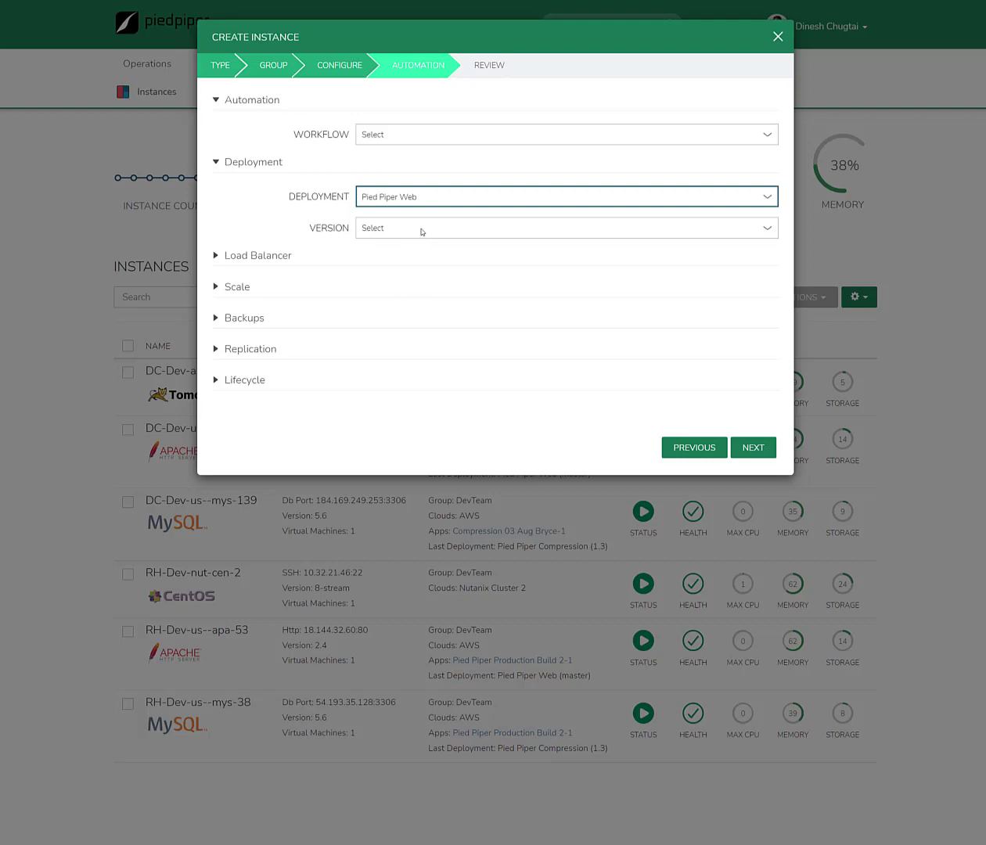
{"action": "left_click", "coordinate": [422, 231]}
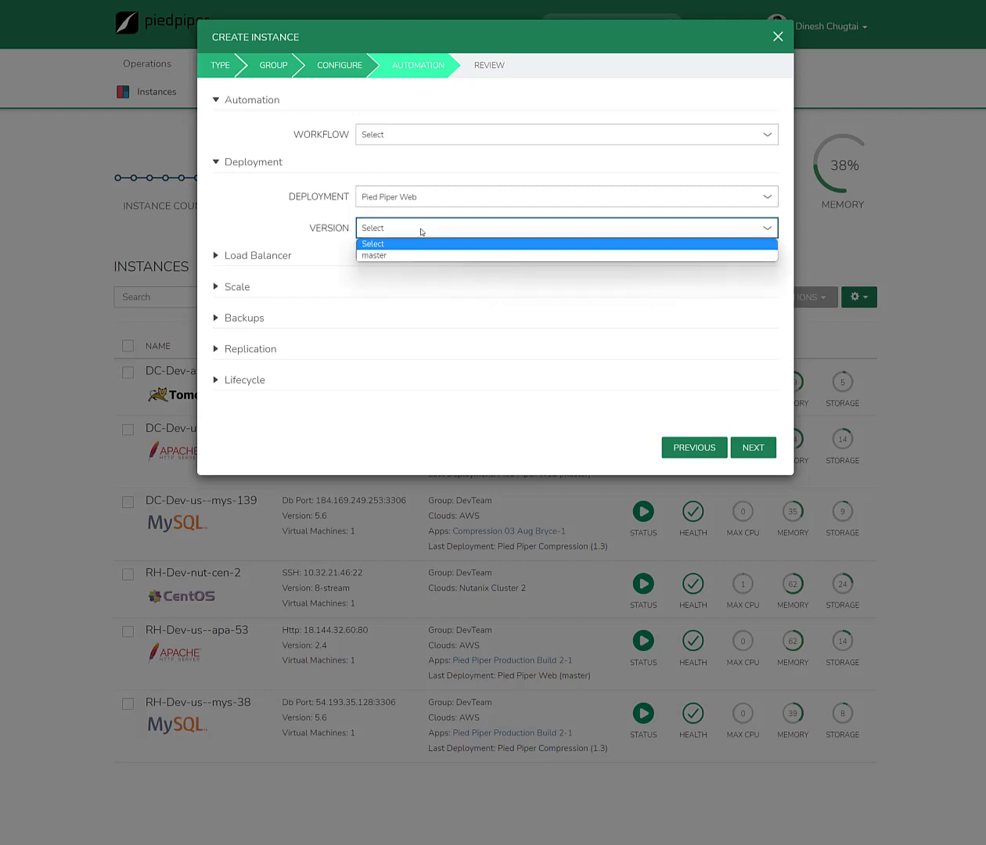
{"action": "left_click", "coordinate": [389, 257]}
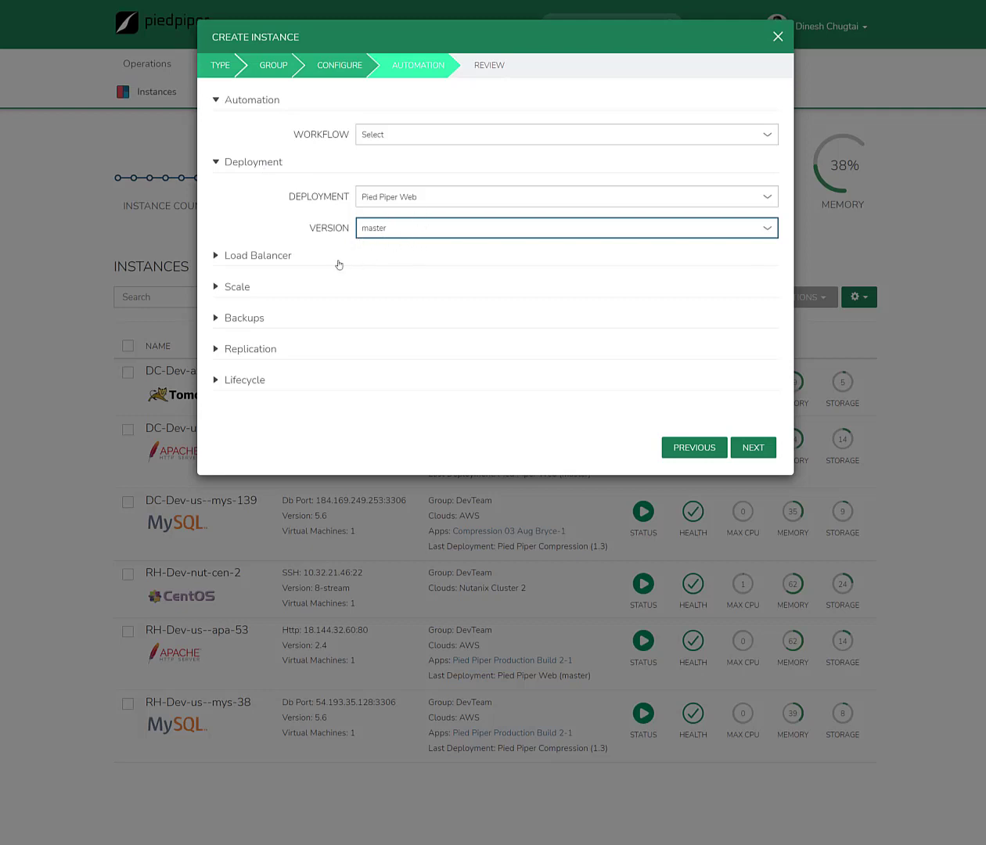
Assign the F5 Load Balancer - VIP Range 10.32.23.170 thru 179 to backend 80, with VIP address 10.32.23.175
{"action": "left_click", "coordinate": [253, 256]}
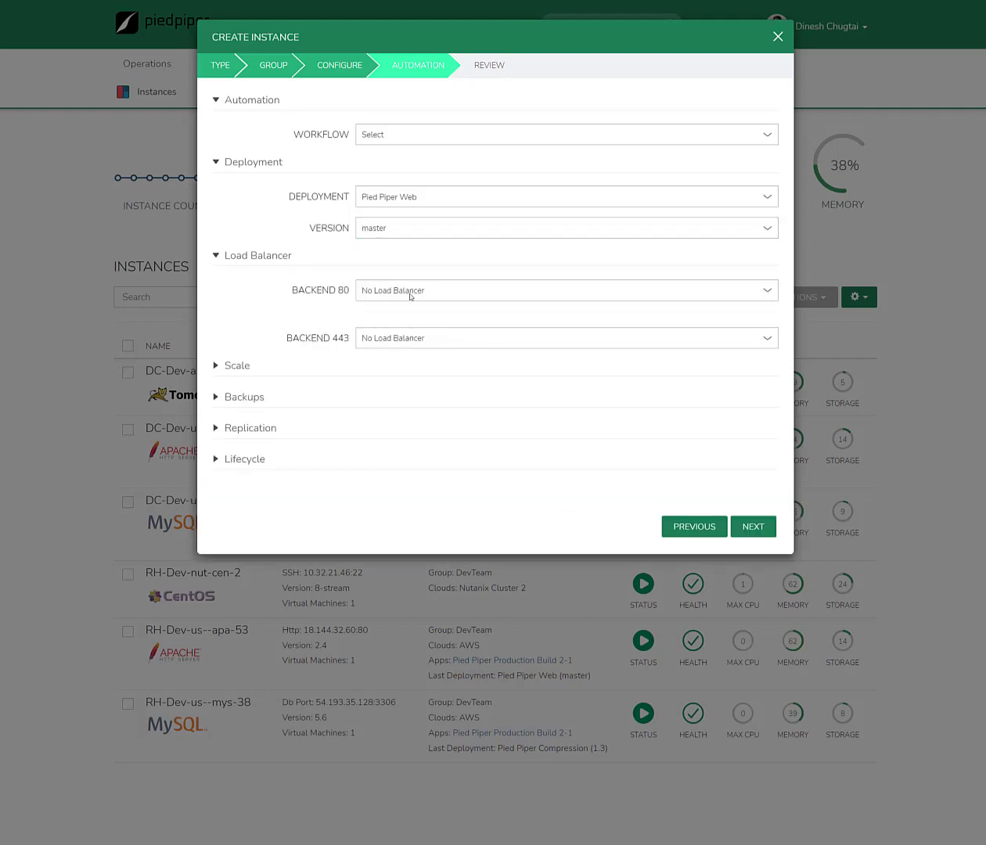
{"action": "left_click", "coordinate": [410, 295]}
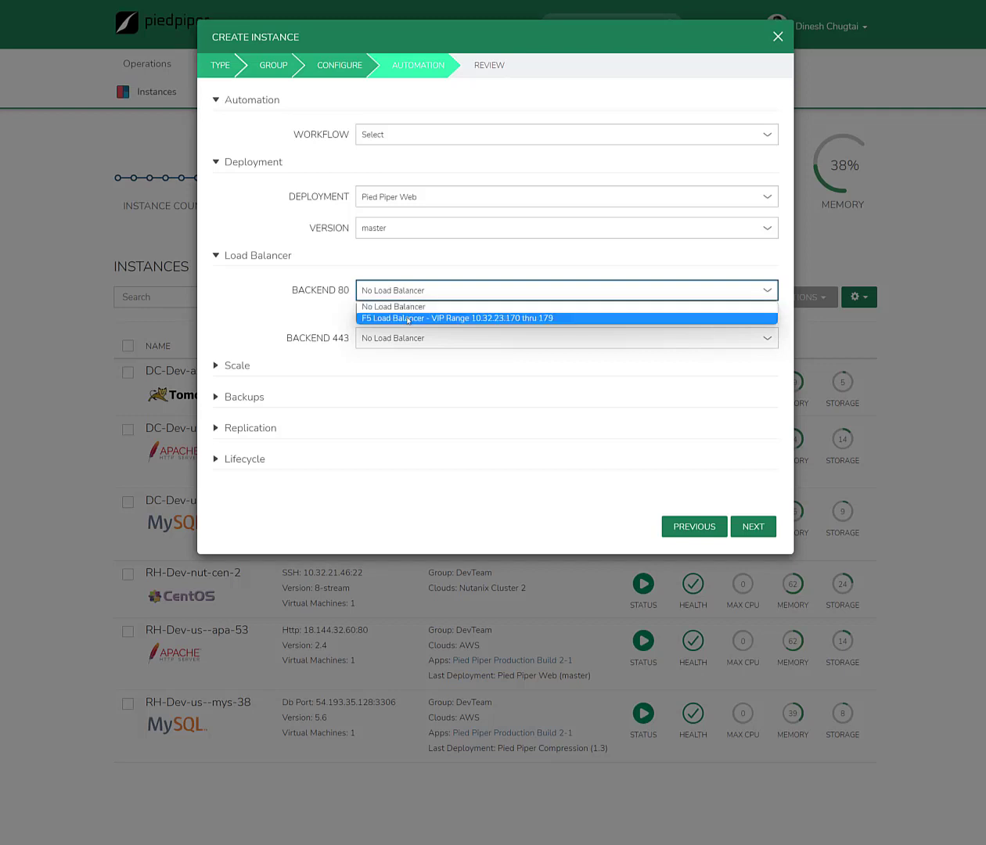
{"action": "left_click", "coordinate": [408, 319]}
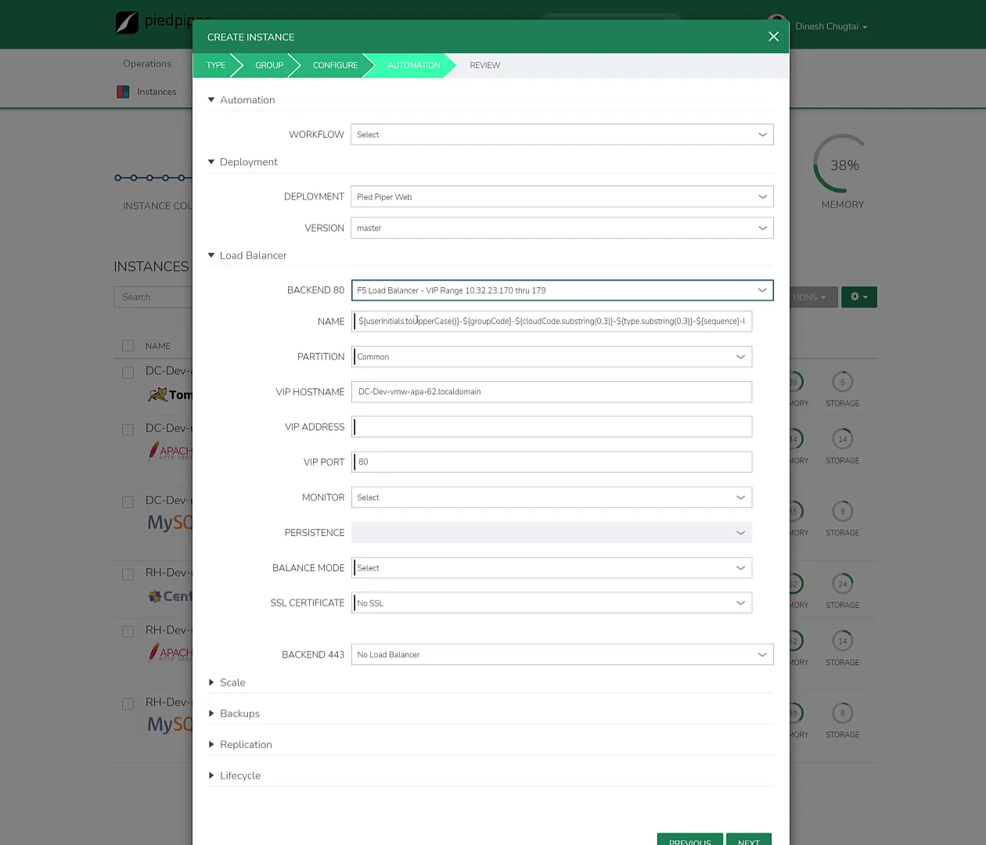
{"action": "left_click", "coordinate": [385, 424]}
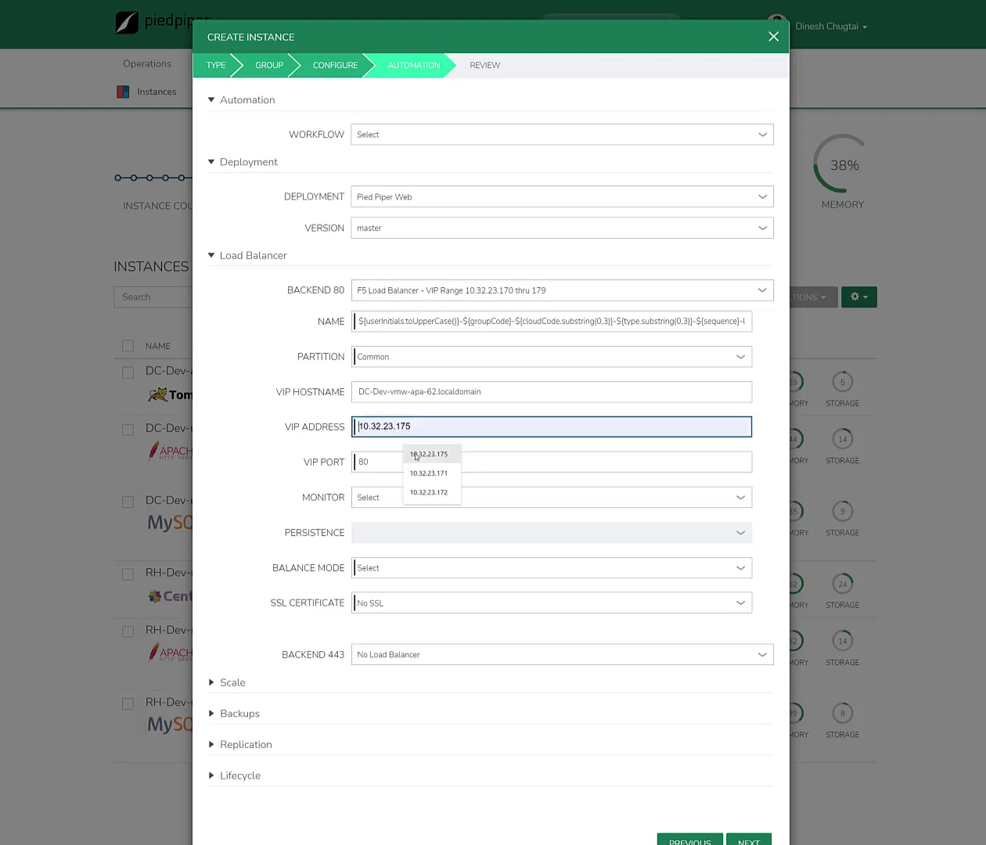
{"action": "left_click", "coordinate": [415, 454]}
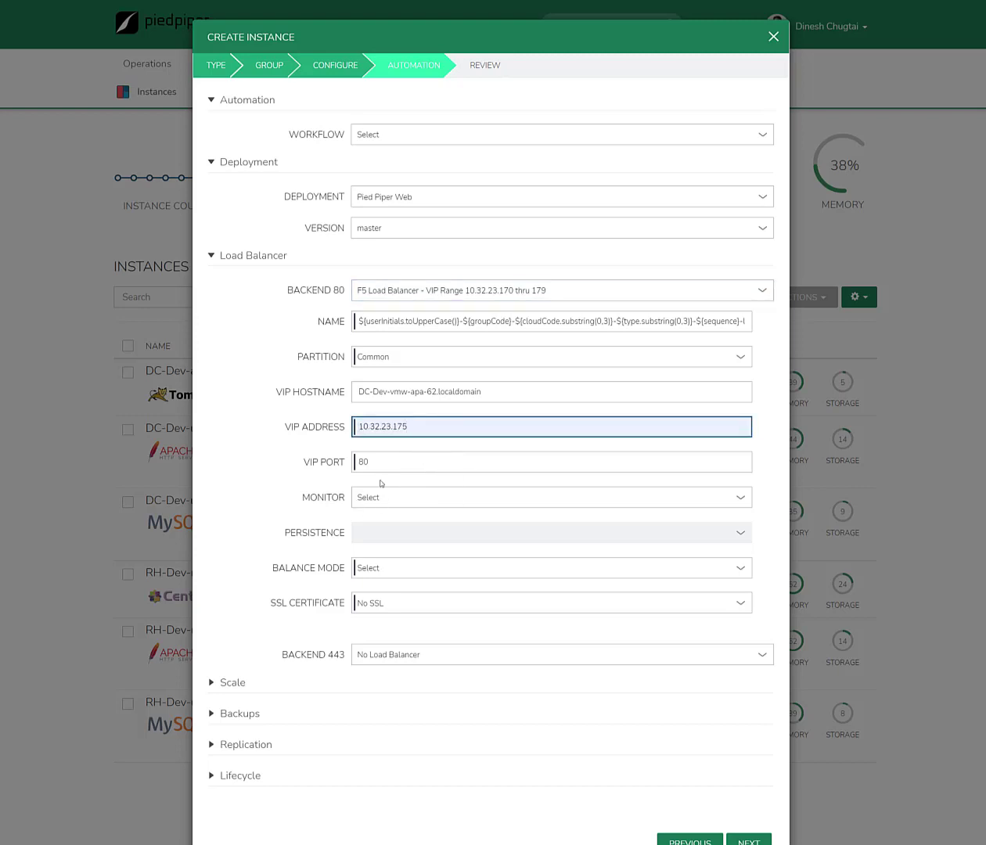
Prefix the load balancer's VIP hostname with "test." and set the balance mode to round robin
{"action": "left_click", "coordinate": [359, 391]}
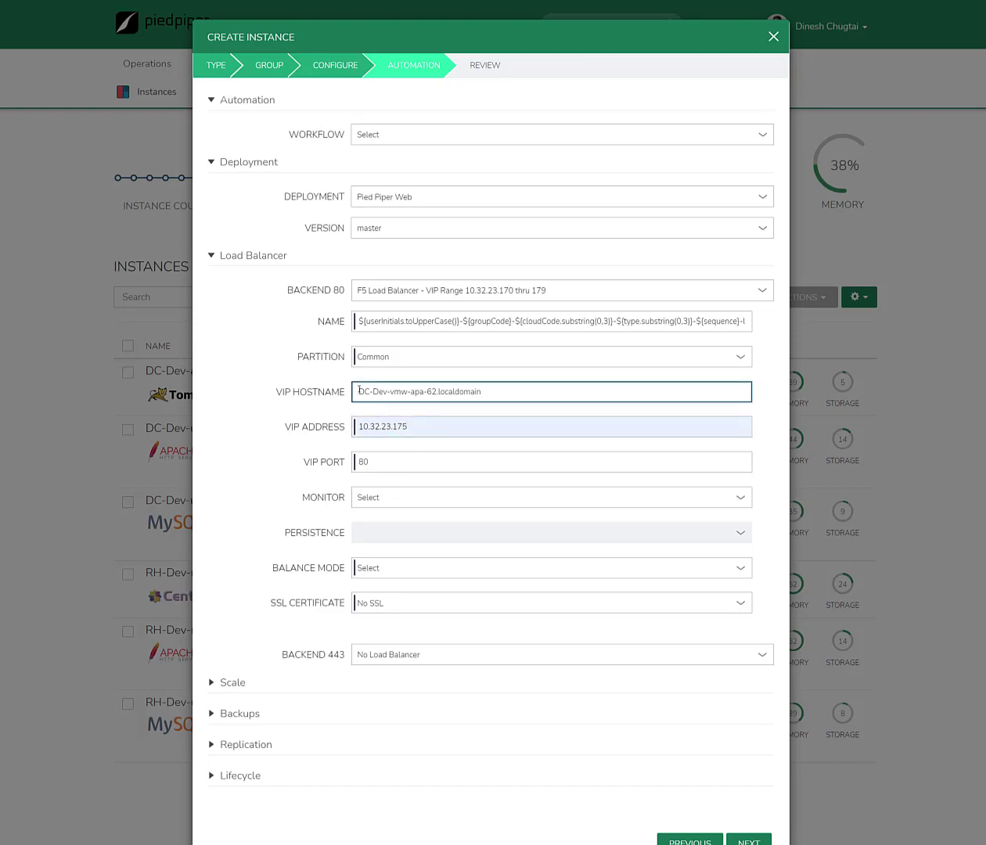
{"action": "type", "text": "test."}
{"action": "left_click", "coordinate": [381, 567]}
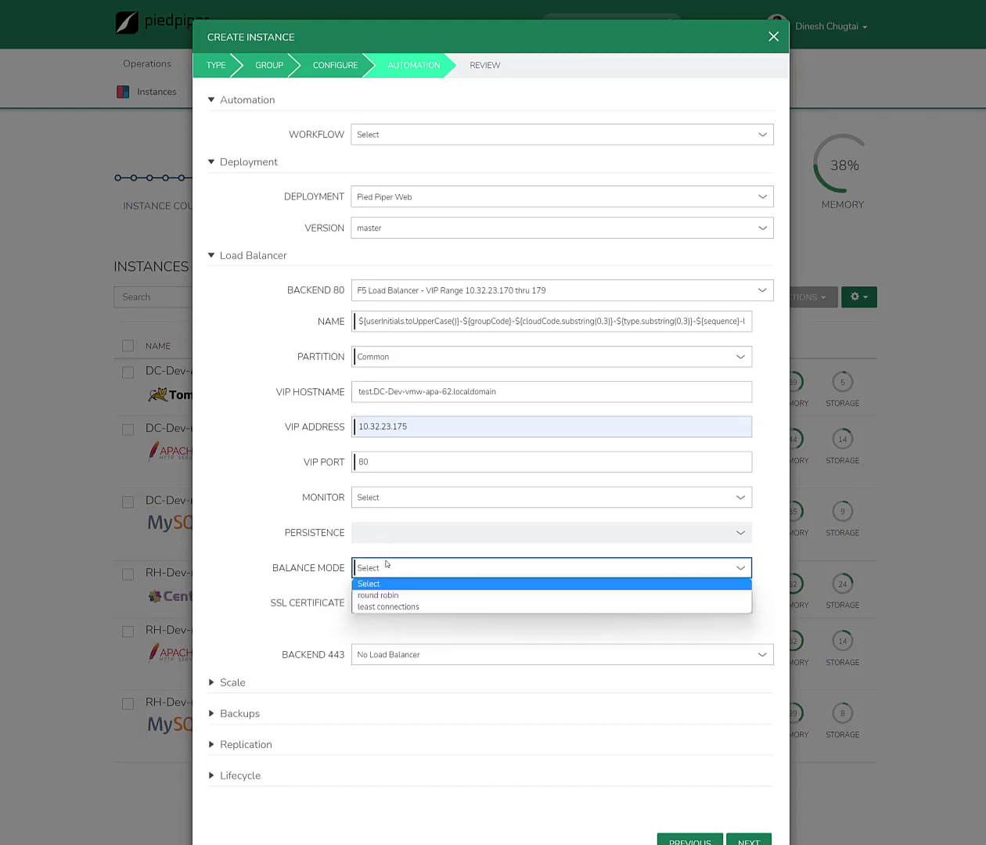
{"action": "left_click", "coordinate": [386, 596]}
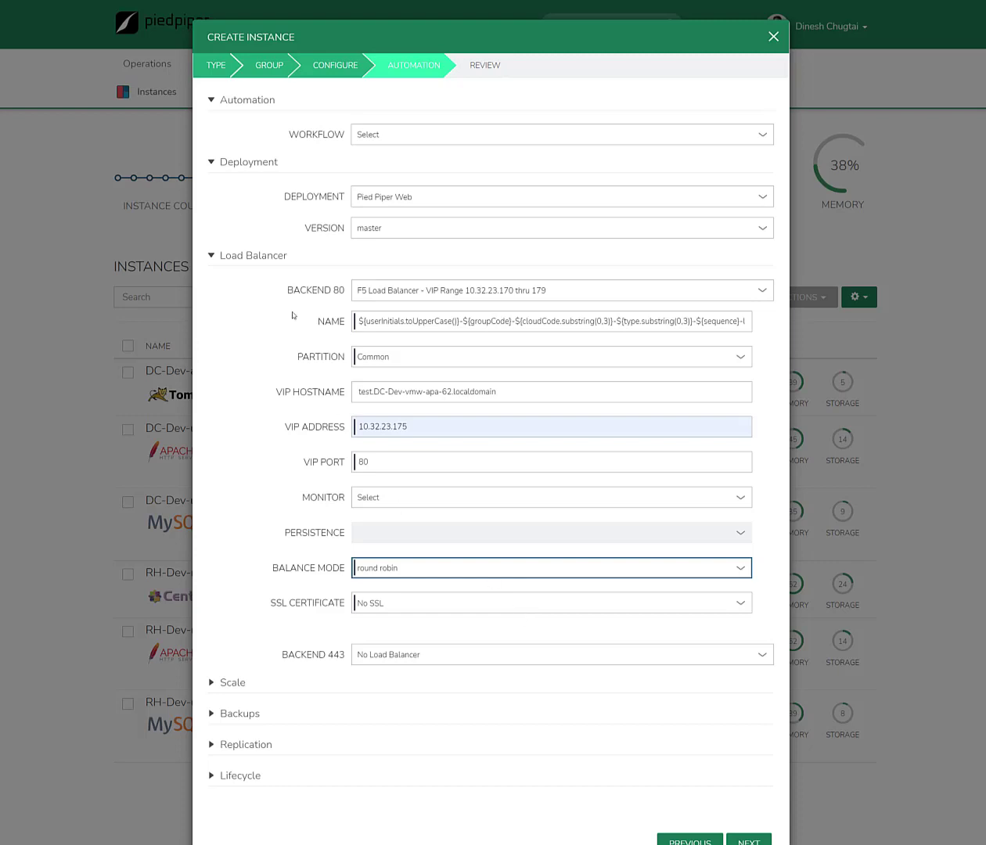
{"action": "left_click", "coordinate": [232, 258]}
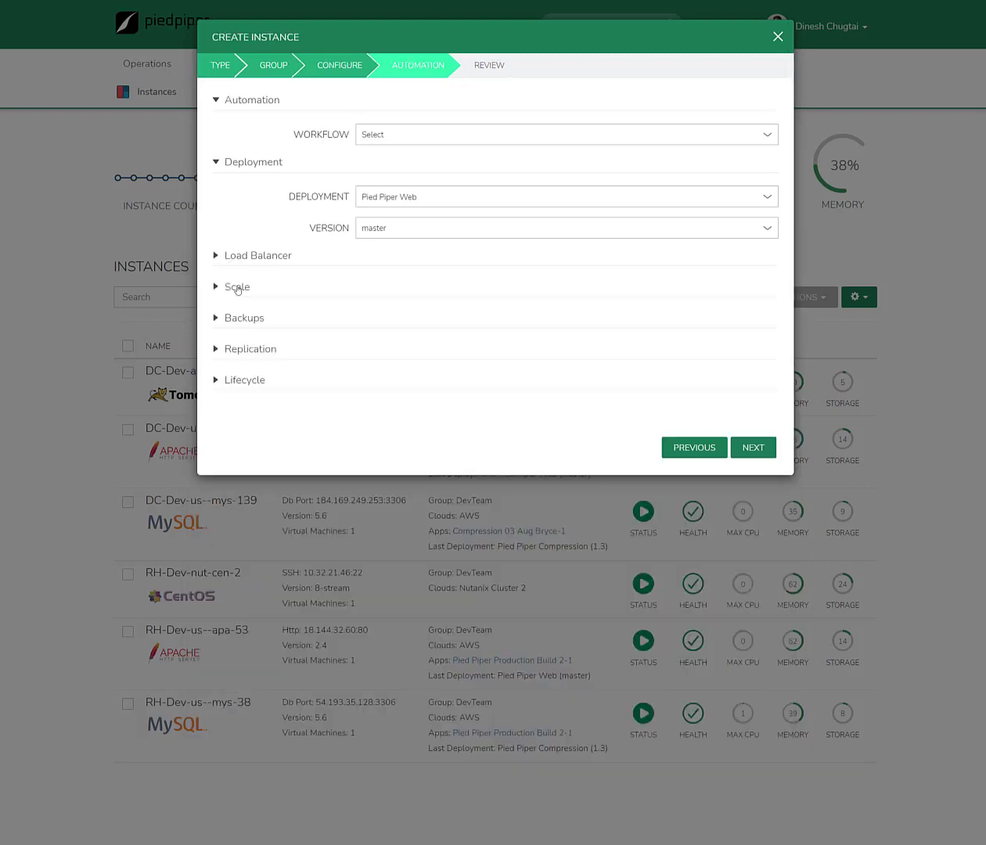
Review the backup types available to the instance, keeping No Backup
{"action": "left_click", "coordinate": [245, 321]}
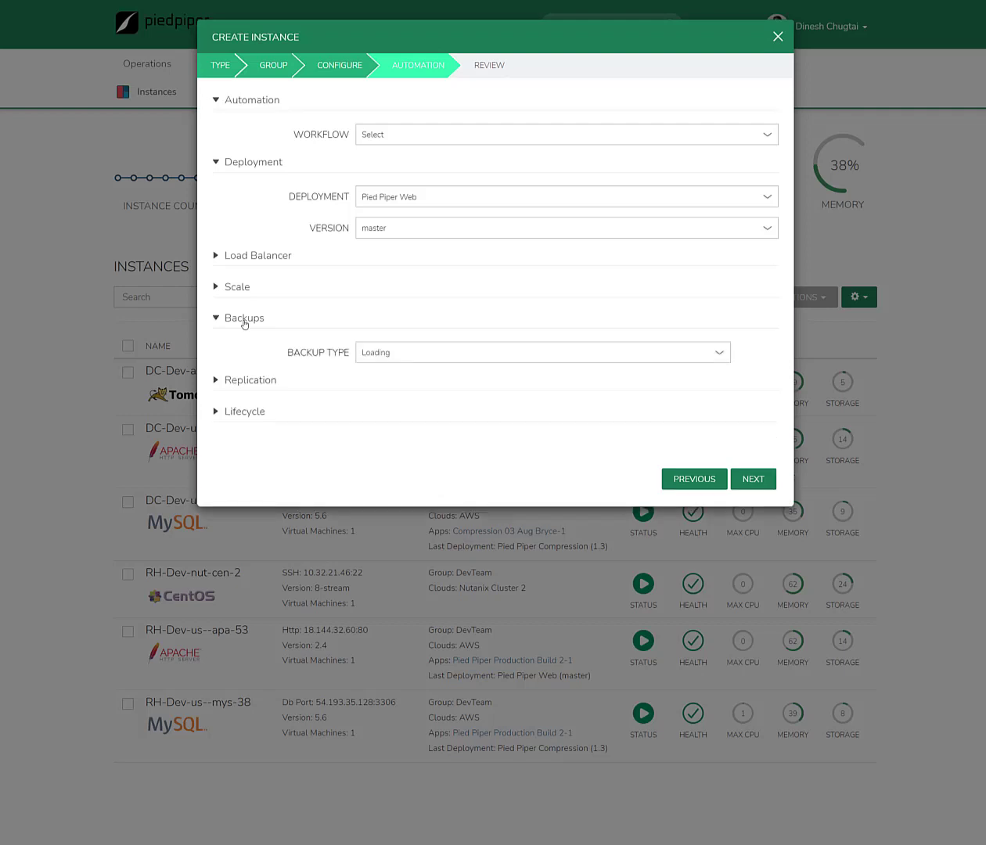
{"action": "left_click", "coordinate": [467, 360]}
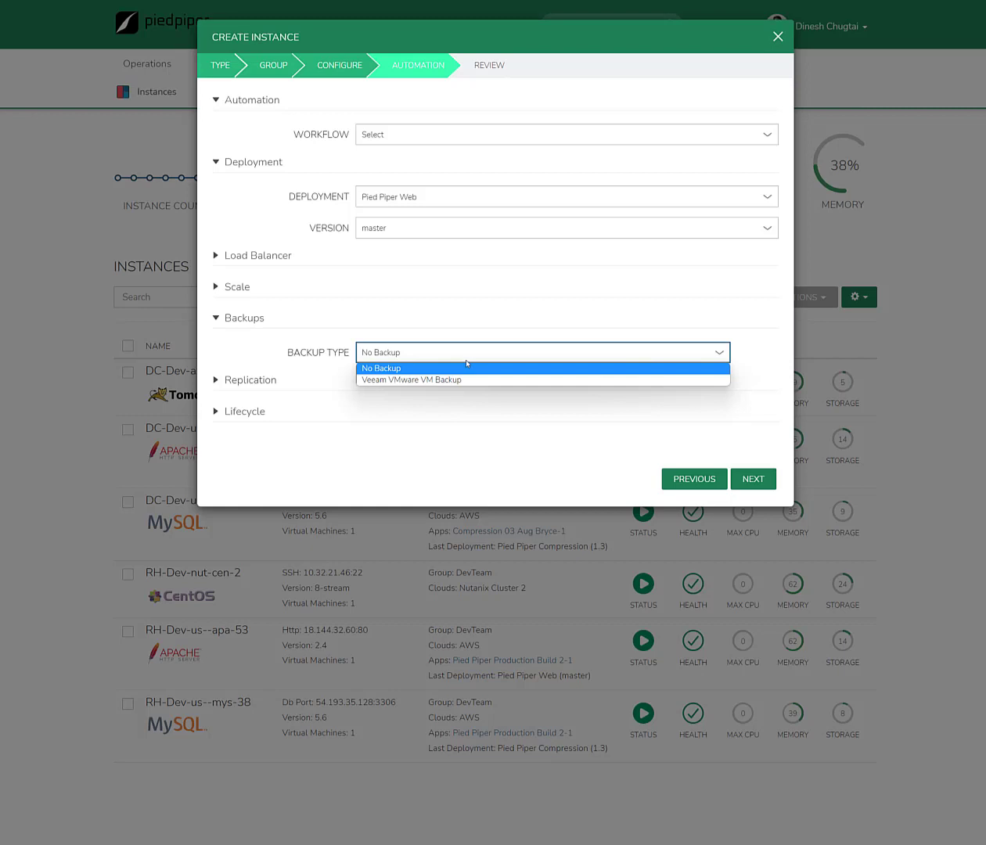
{"action": "left_click", "coordinate": [466, 366]}
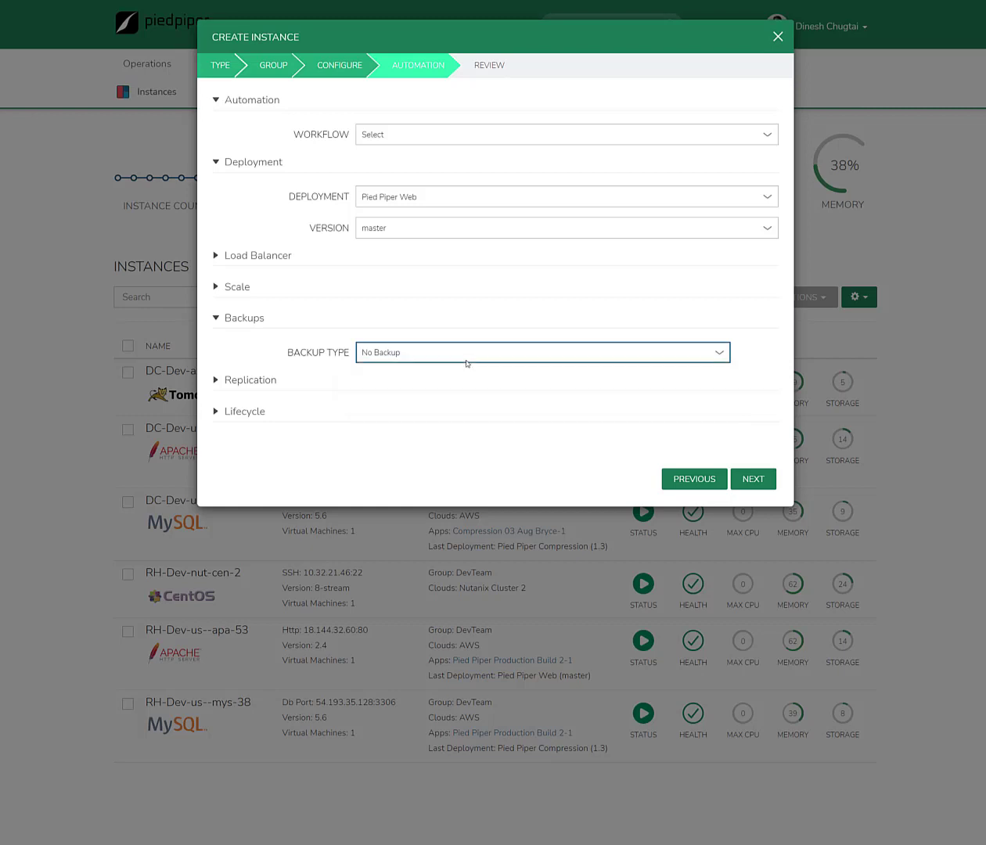
Examine the replication type options for the instance, then collapse the replication settings
{"action": "left_click", "coordinate": [253, 380]}
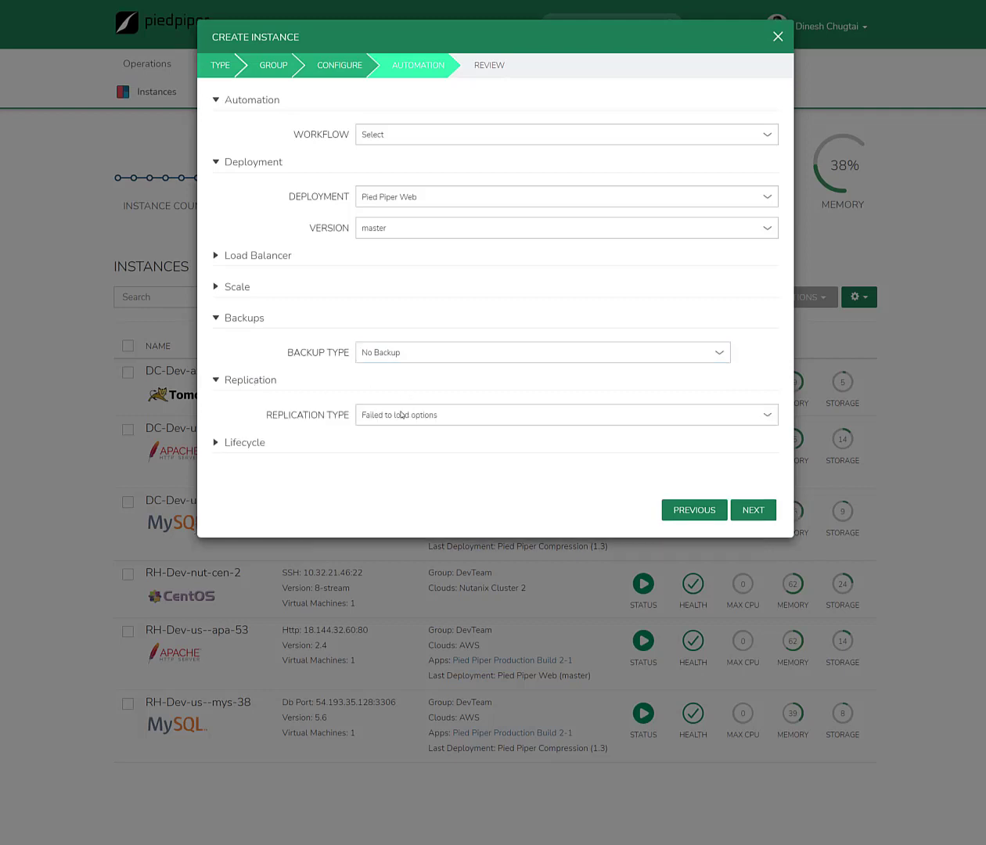
{"action": "left_click", "coordinate": [401, 415]}
{"action": "left_click", "coordinate": [402, 415]}
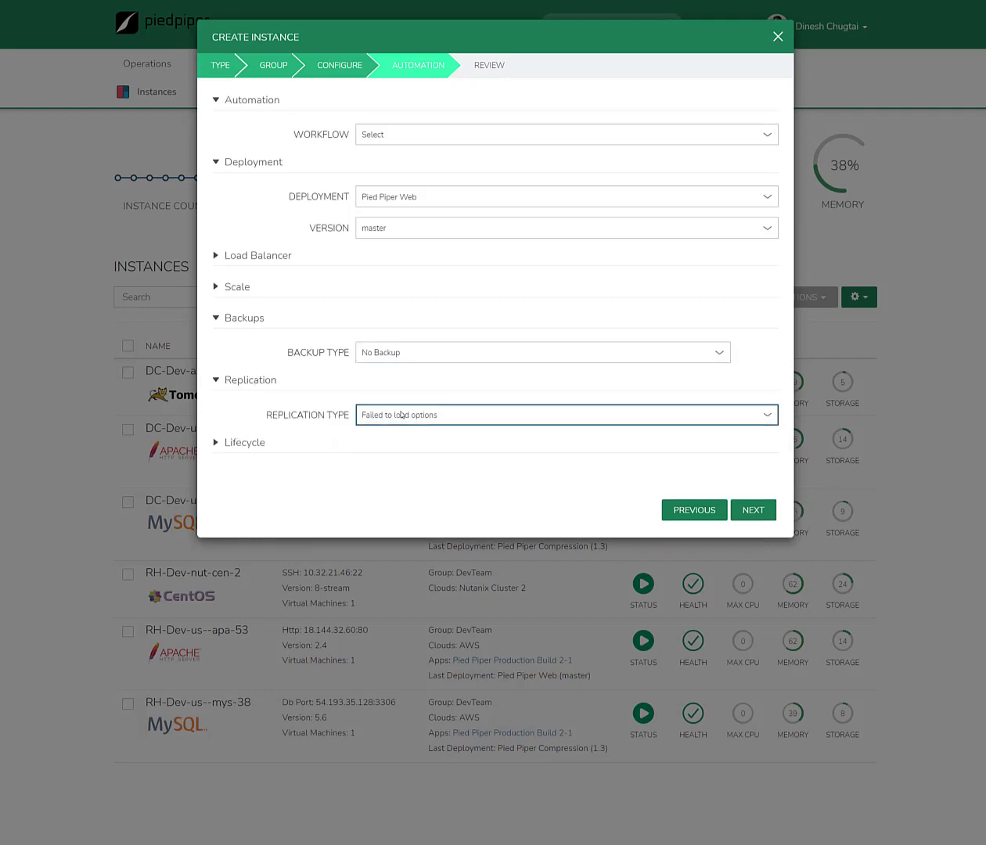
{"action": "left_click", "coordinate": [257, 383]}
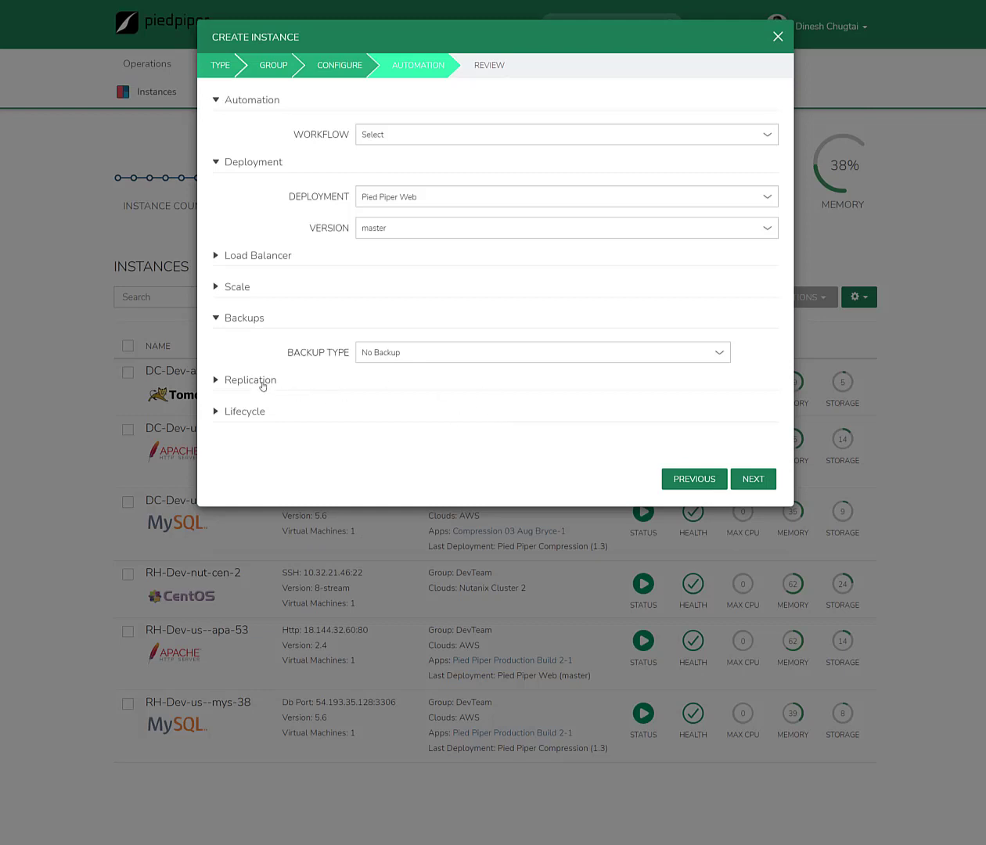
{"action": "left_click", "coordinate": [262, 387]}
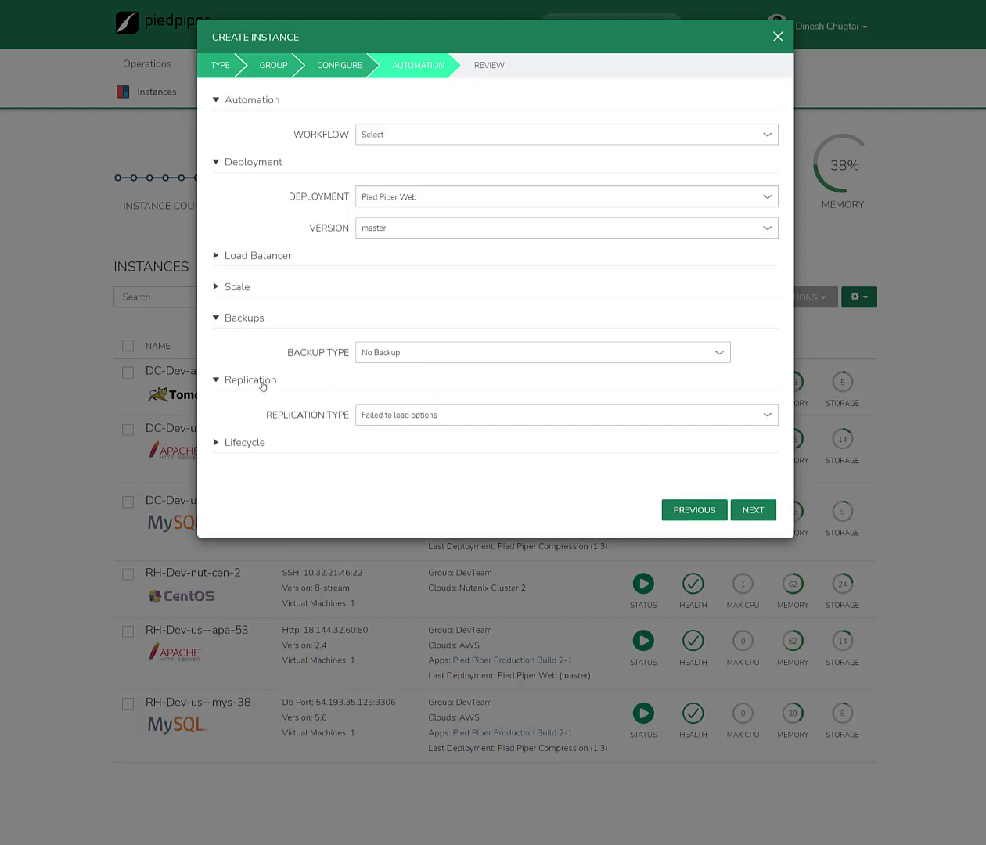
{"action": "left_click", "coordinate": [410, 421]}
{"action": "left_click", "coordinate": [409, 431]}
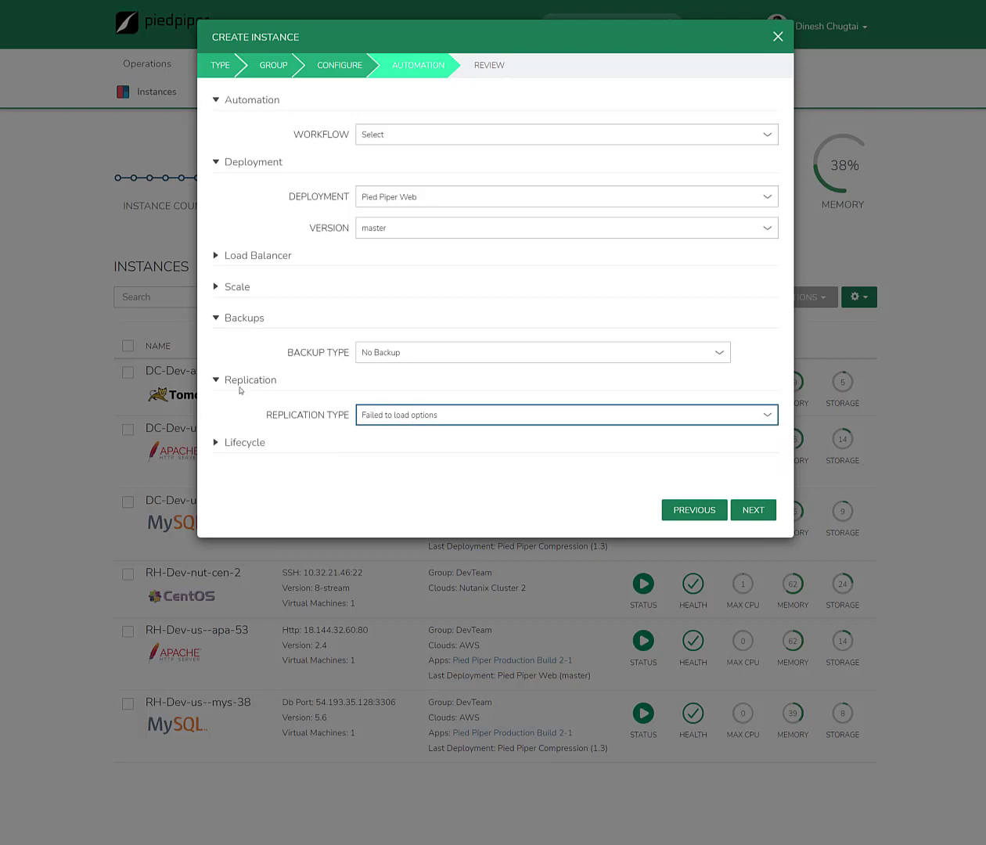
{"action": "left_click", "coordinate": [241, 379]}
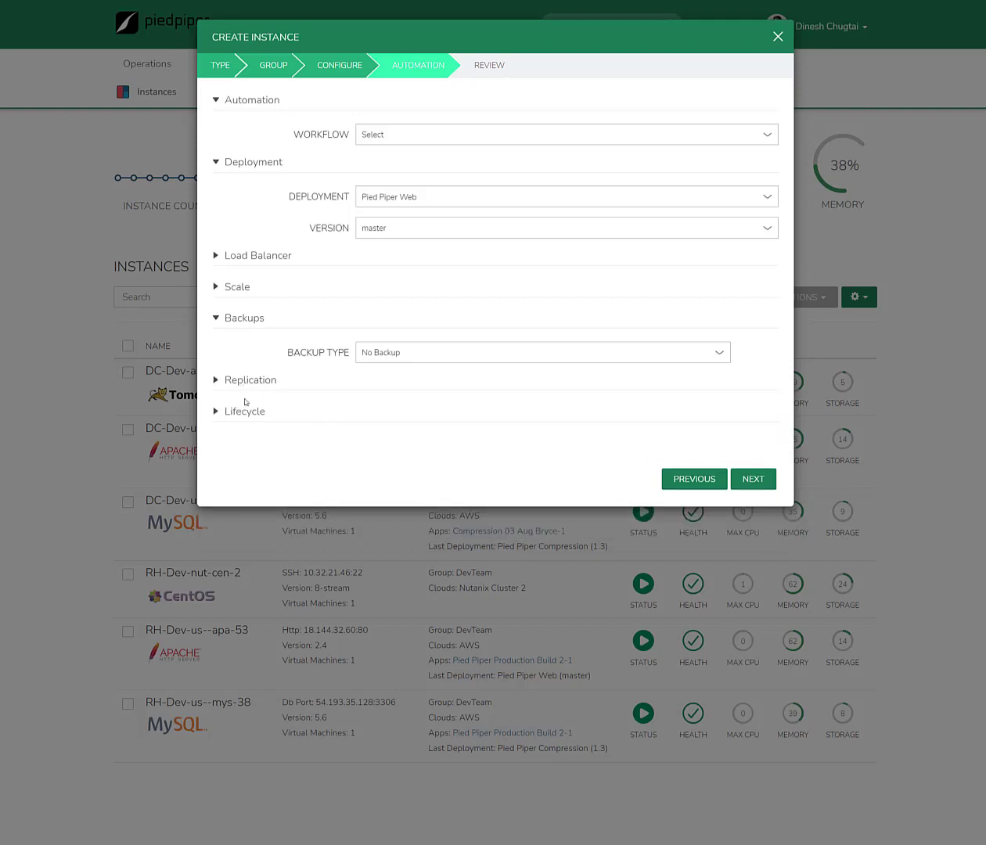
Review the lifecycle settings and available power schedules, leaving the power schedule unselected
{"action": "left_click", "coordinate": [248, 409]}
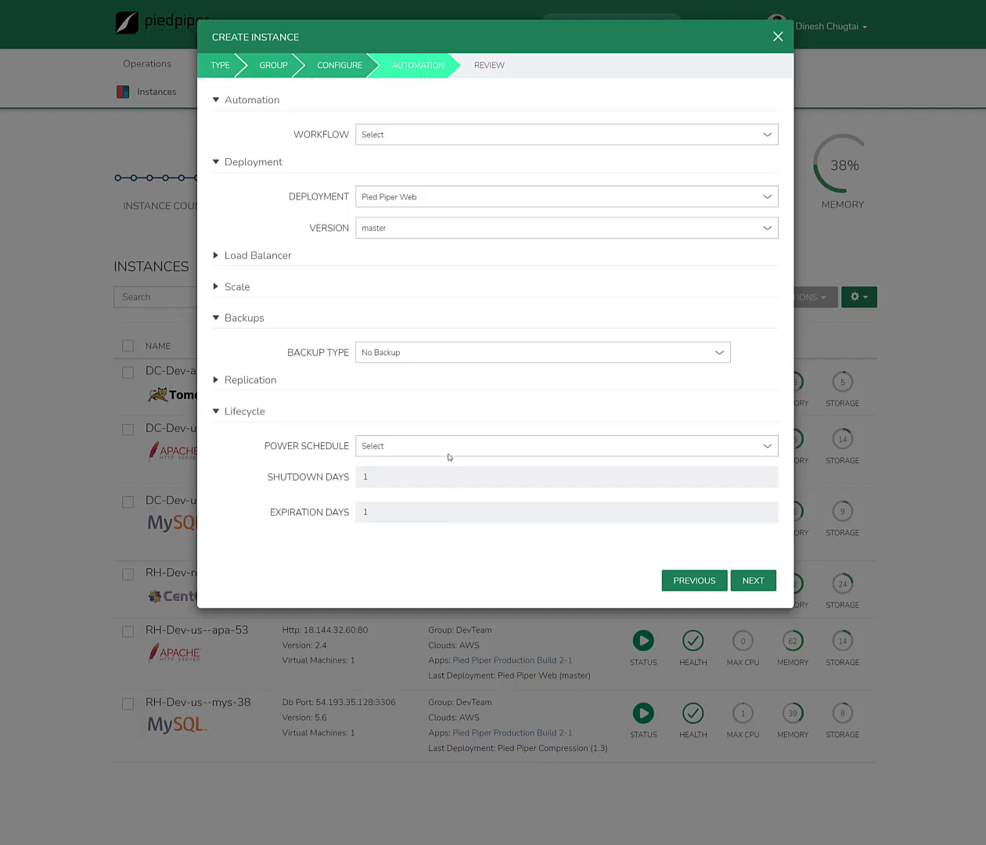
{"action": "left_click", "coordinate": [425, 443]}
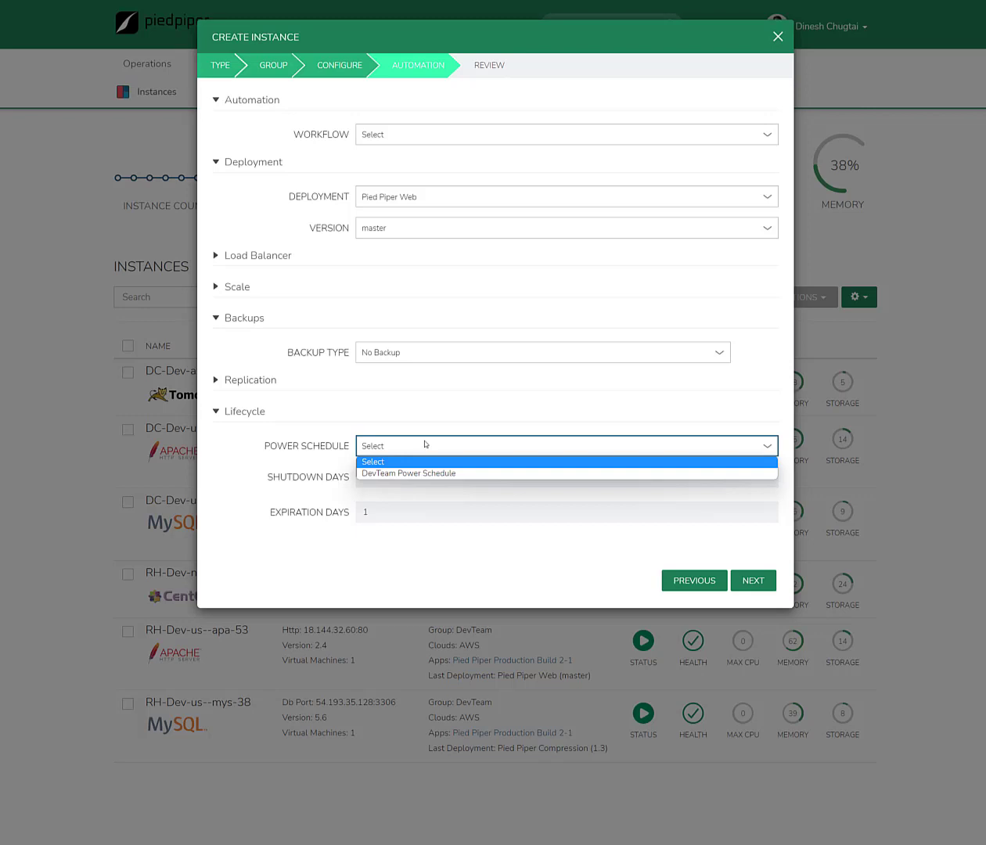
{"action": "left_click", "coordinate": [290, 446]}
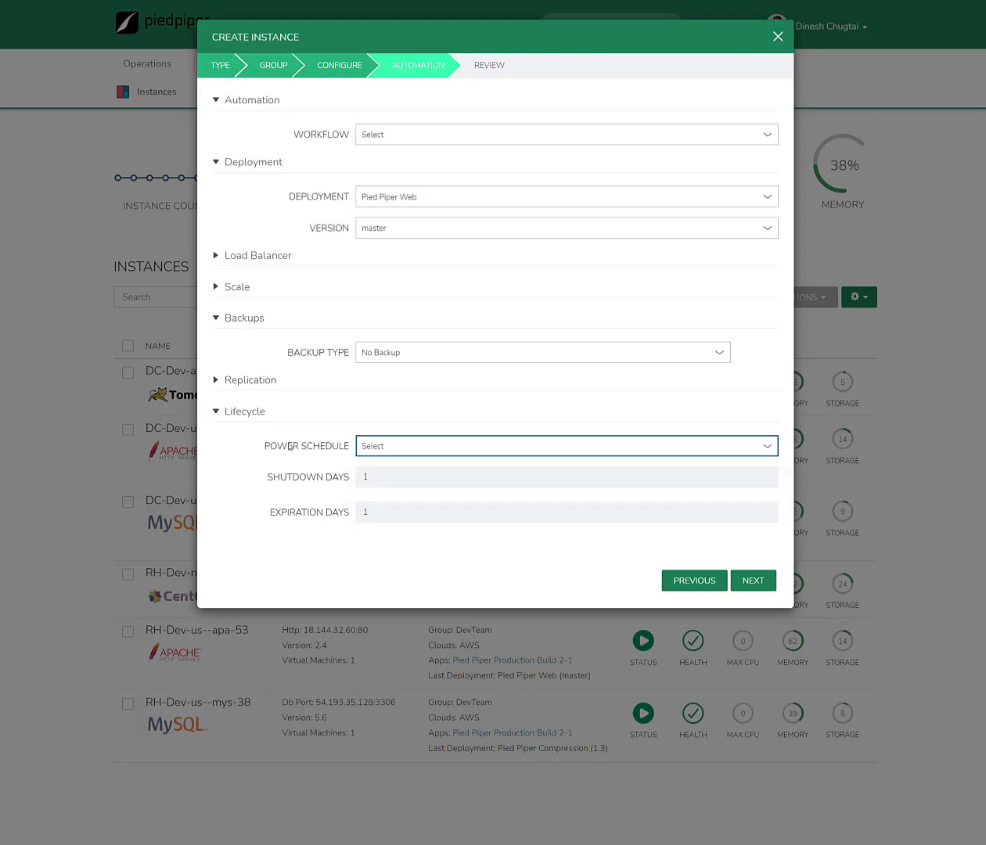
Check the instance name in the review summary and complete the creation of the Apache instance
{"action": "left_click", "coordinate": [755, 585]}
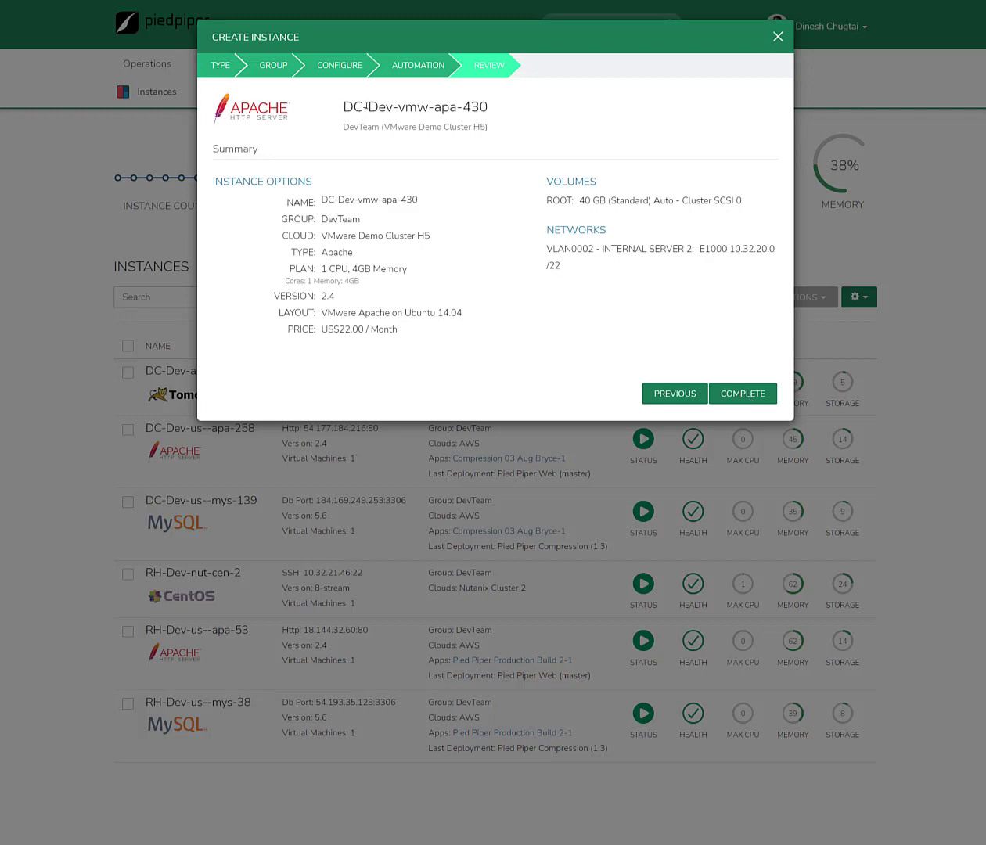
{"action": "left_click_drag", "start_coordinate": [343, 107], "coordinate": [488, 101]}
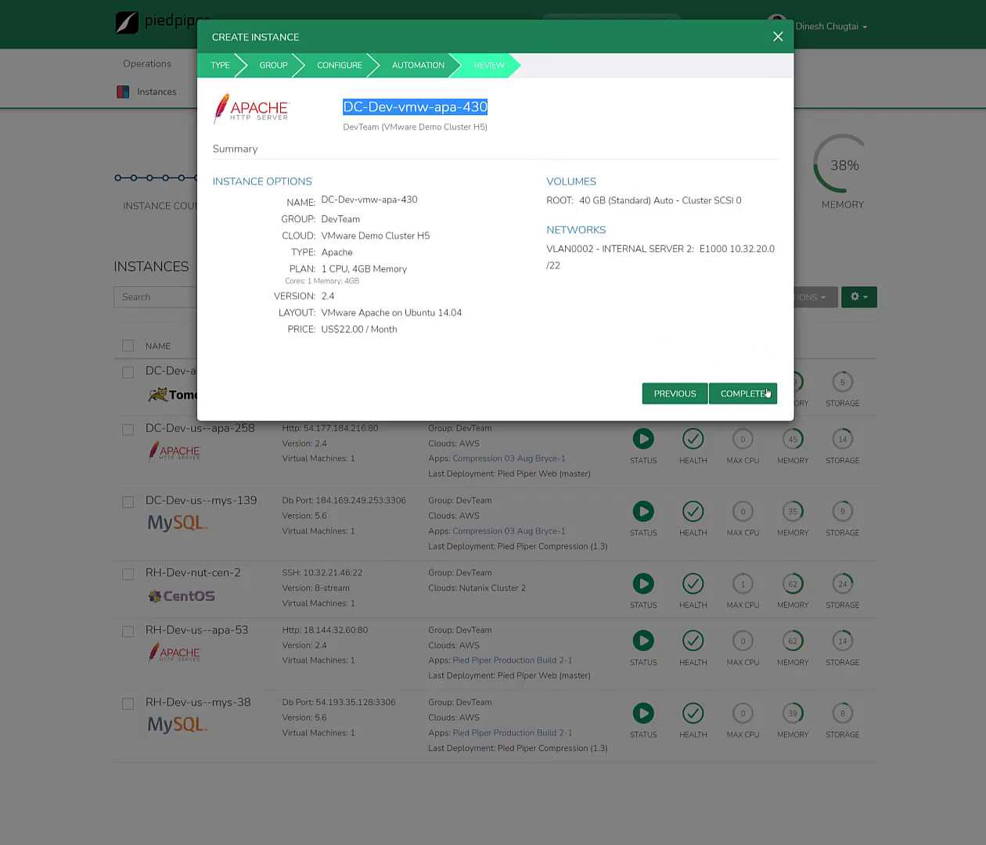
{"action": "left_click", "coordinate": [740, 392]}
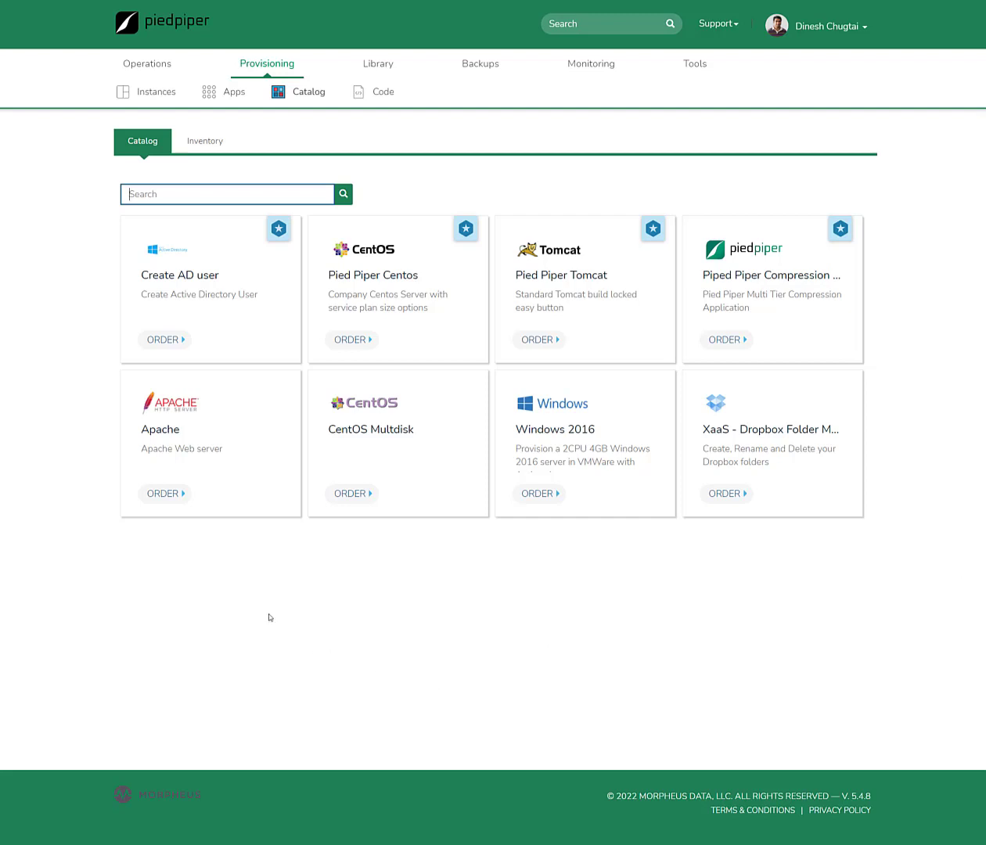
Open the Apache catalog item, select the Engineering cost center, and return to the catalog without ordering
{"action": "left_click", "coordinate": [164, 494]}
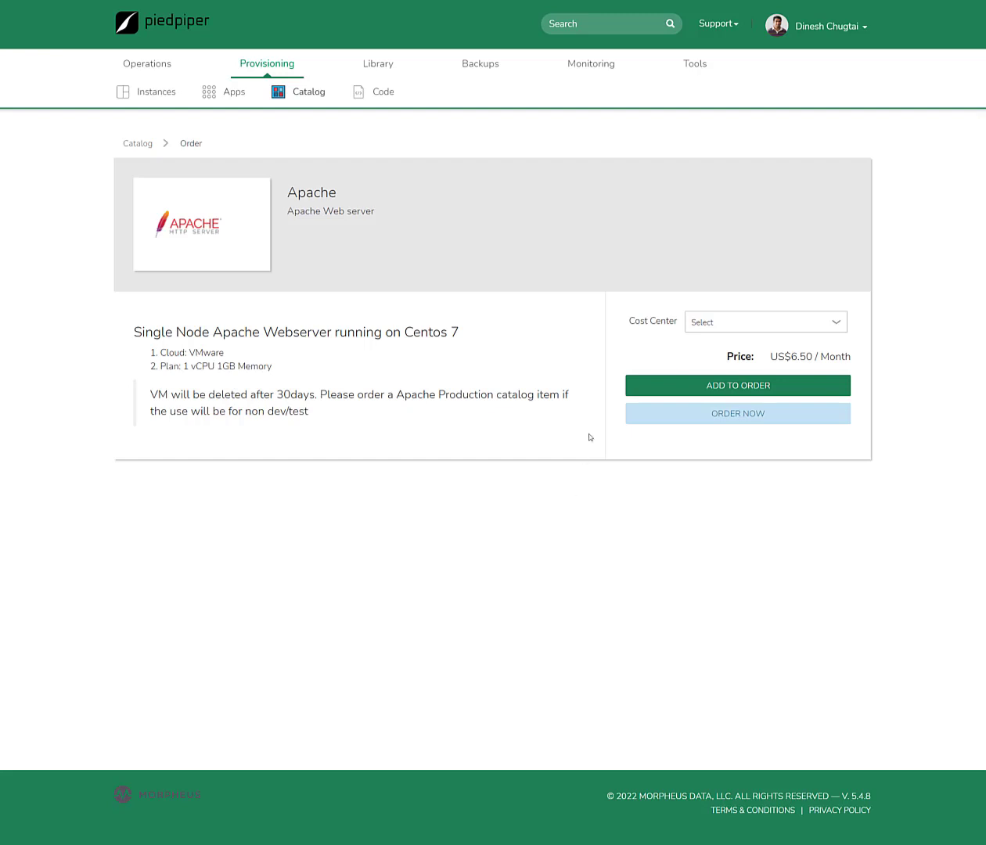
{"action": "left_click", "coordinate": [720, 323]}
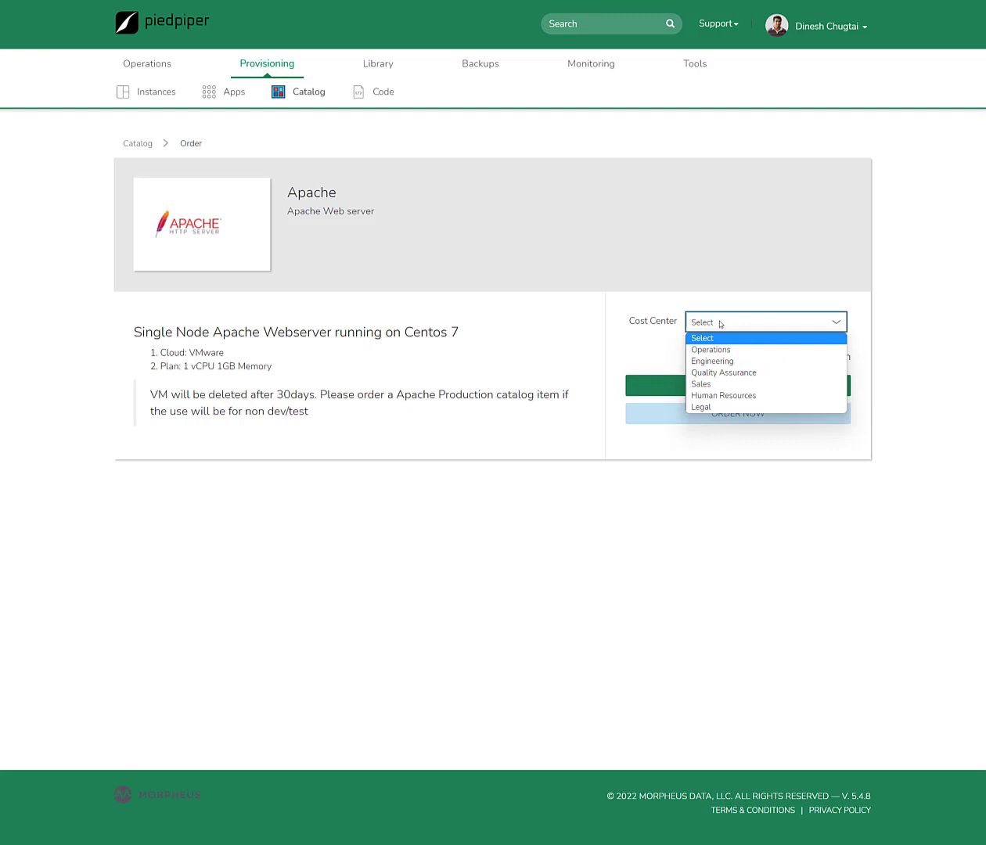
{"action": "left_click", "coordinate": [715, 360]}
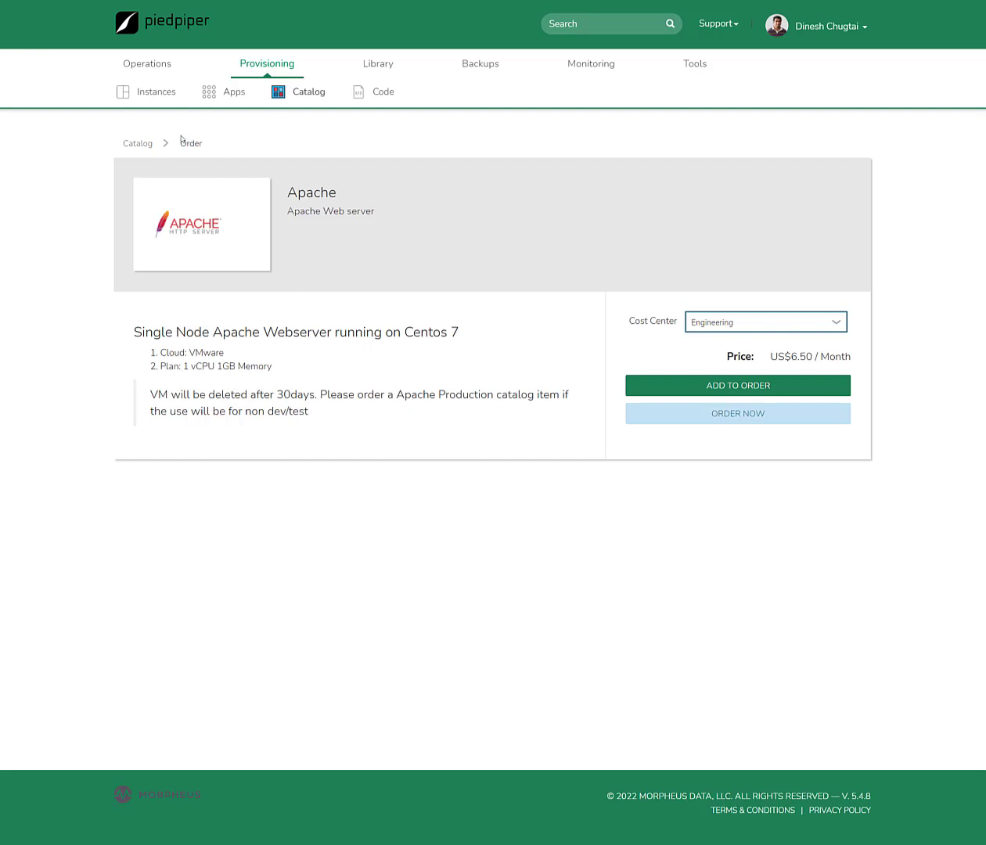
{"action": "left_click", "coordinate": [143, 144]}
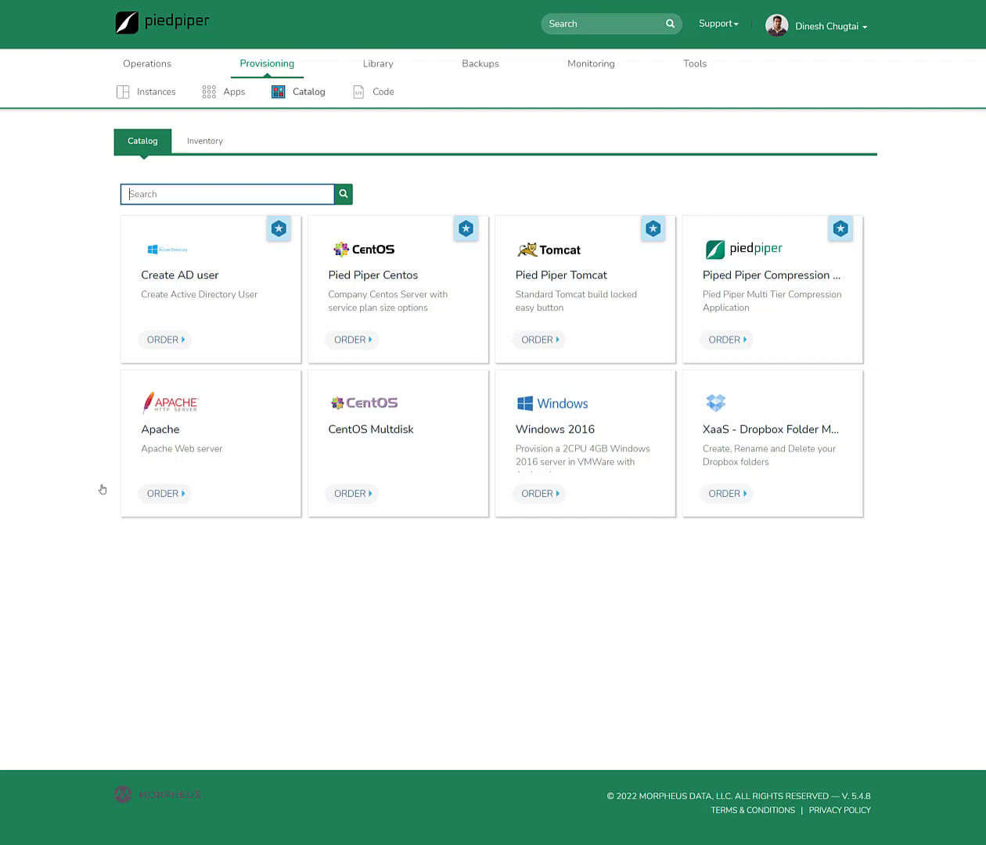
View the order forms of the Create AD user and XaaS - Dropbox Folder Management catalog items, returning to the catalog without ordering
{"action": "left_click", "coordinate": [162, 340]}
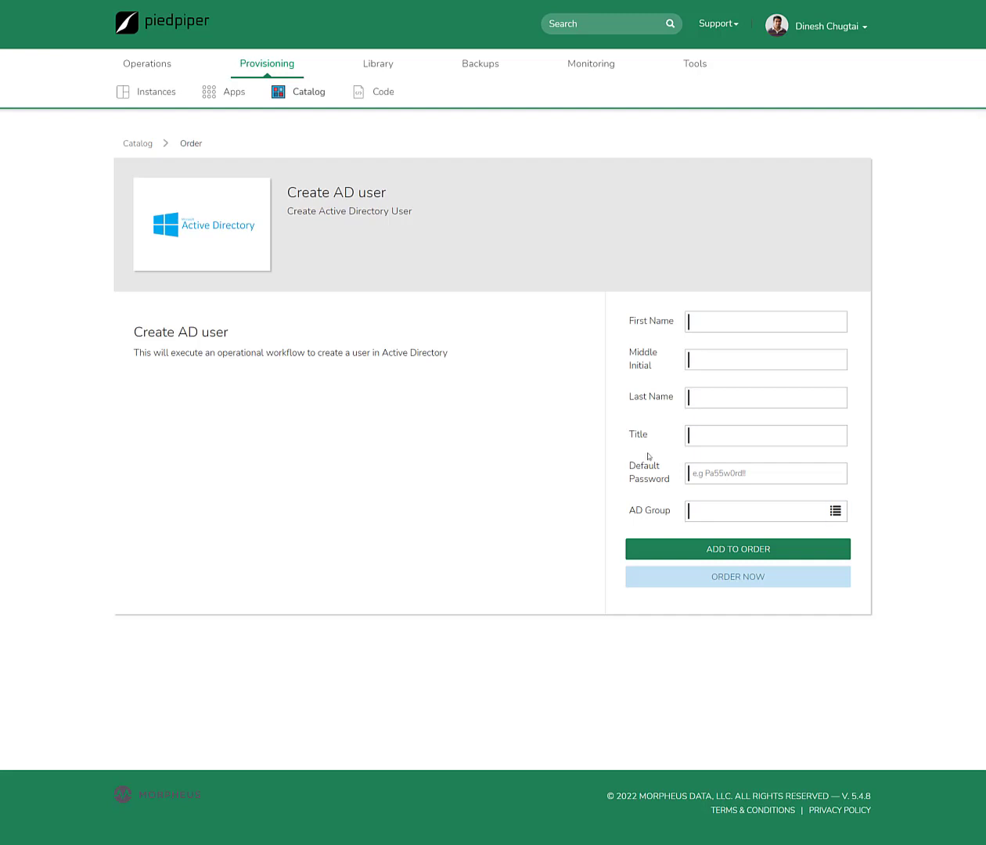
{"action": "left_click", "coordinate": [137, 143]}
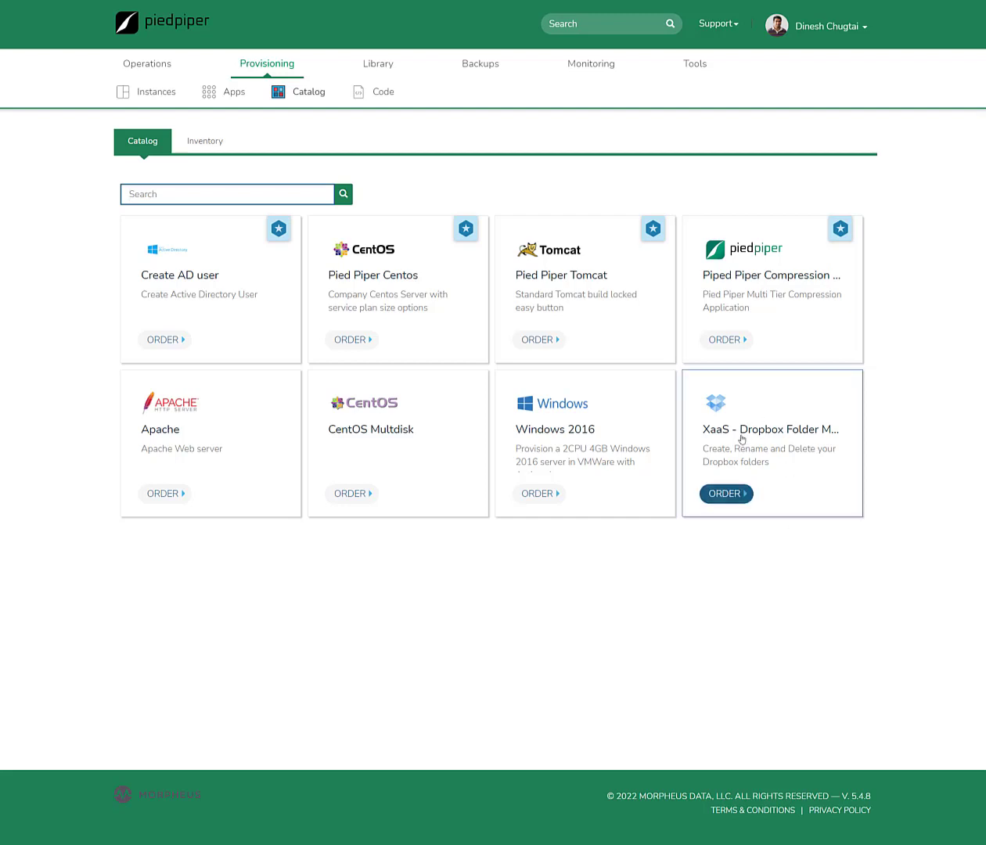
{"action": "left_click", "coordinate": [719, 494]}
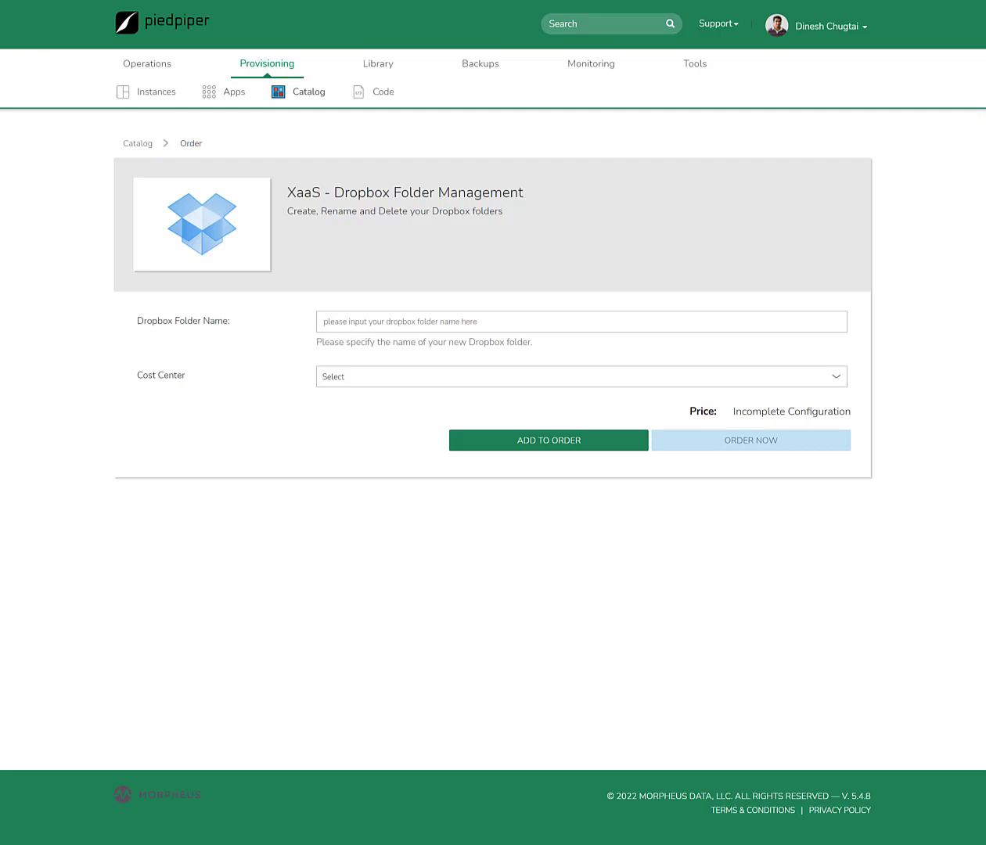
{"action": "left_click", "coordinate": [142, 145]}
Open the Piped Piper Compression App blueprint from the library for editing and examine its Web and Database tier settings
{"action": "mouse_move", "coordinate": [353, 68]}
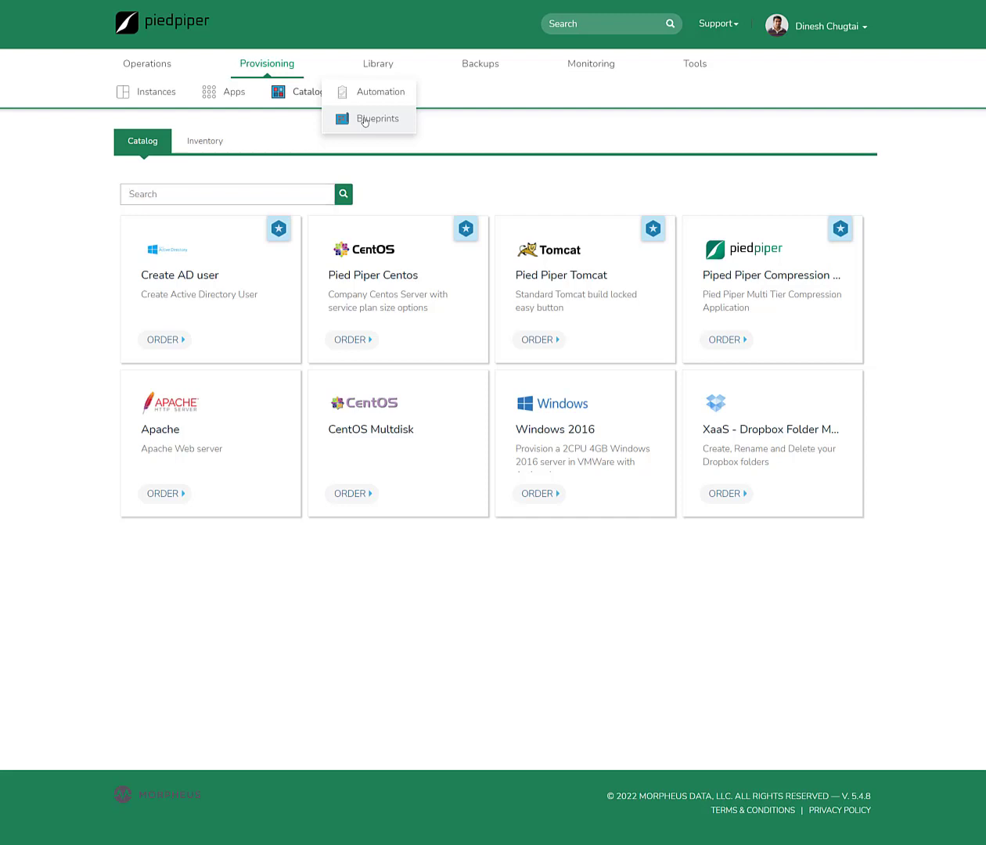
{"action": "left_click", "coordinate": [389, 126]}
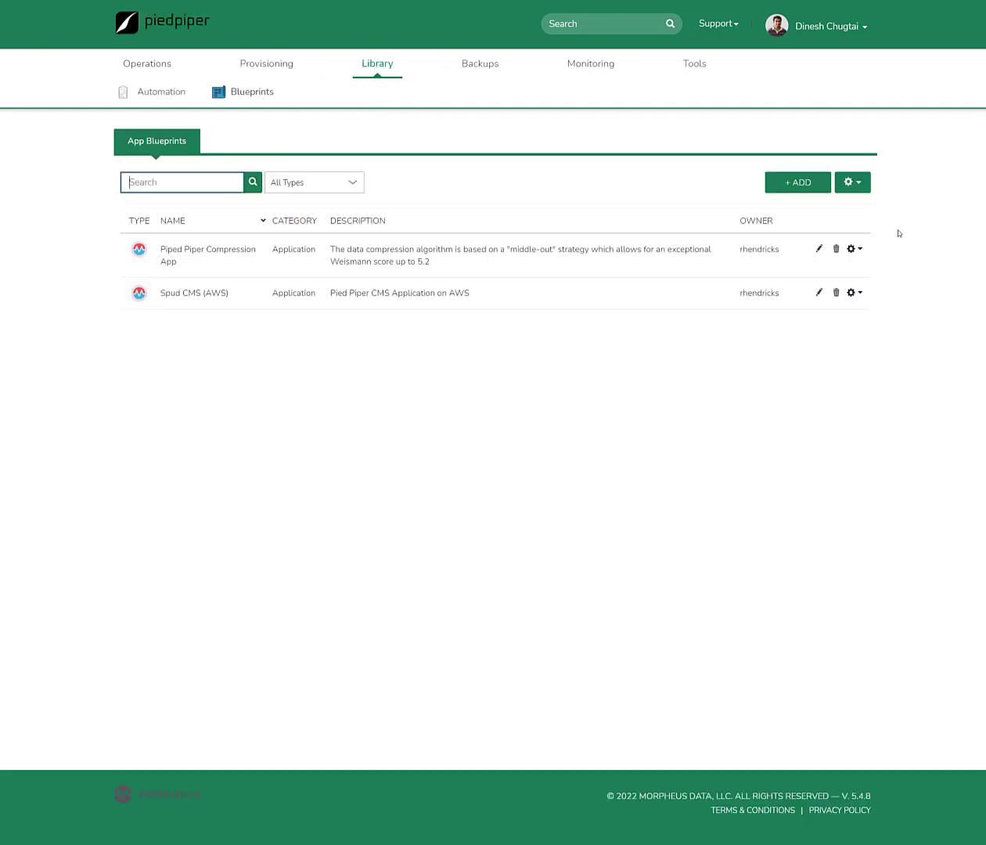
{"action": "left_click", "coordinate": [818, 250]}
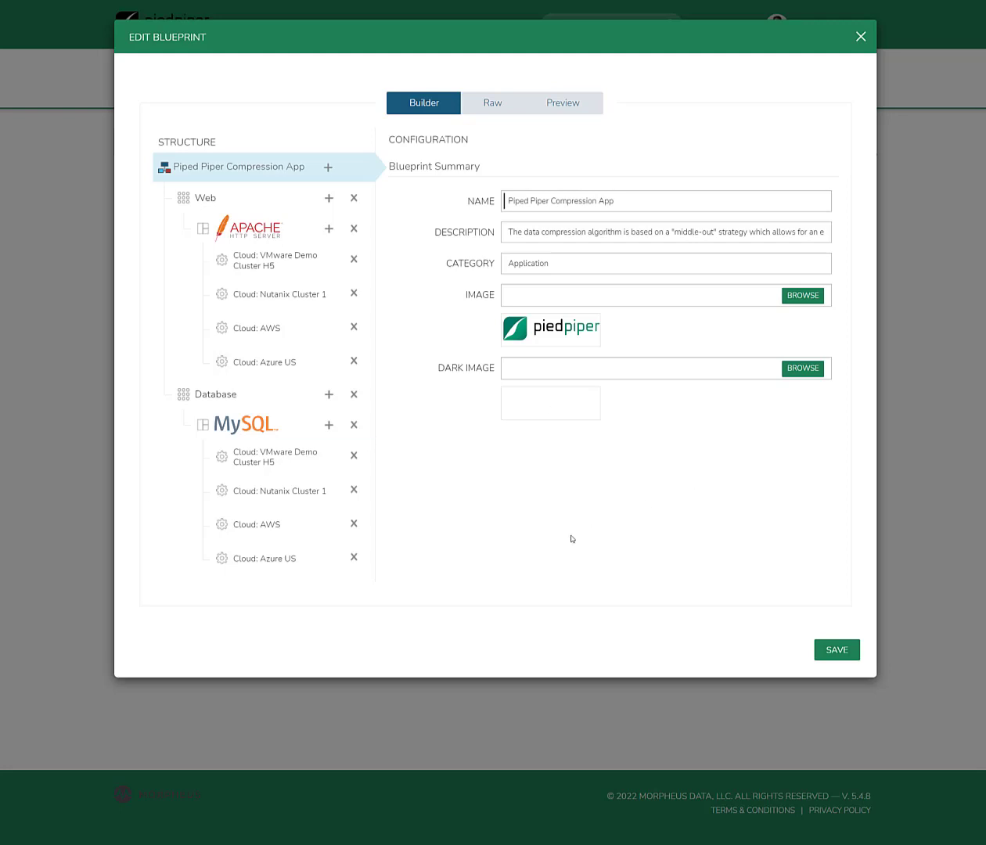
{"action": "left_click", "coordinate": [258, 197]}
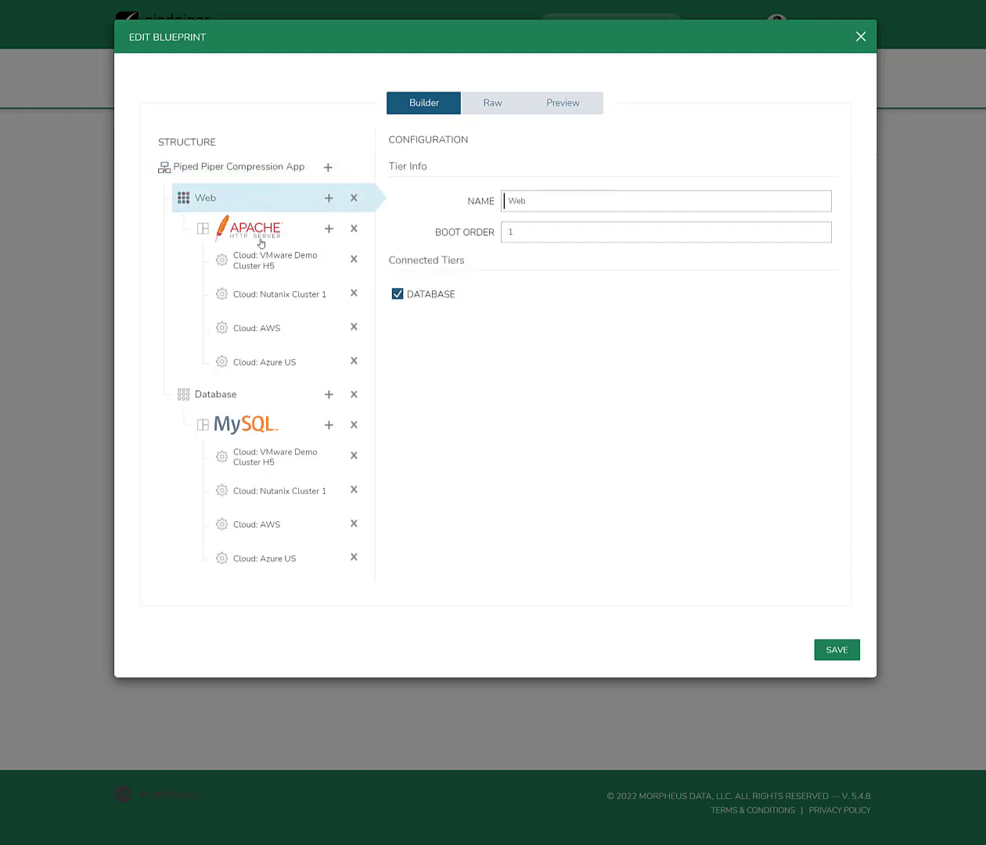
{"action": "left_click", "coordinate": [248, 392]}
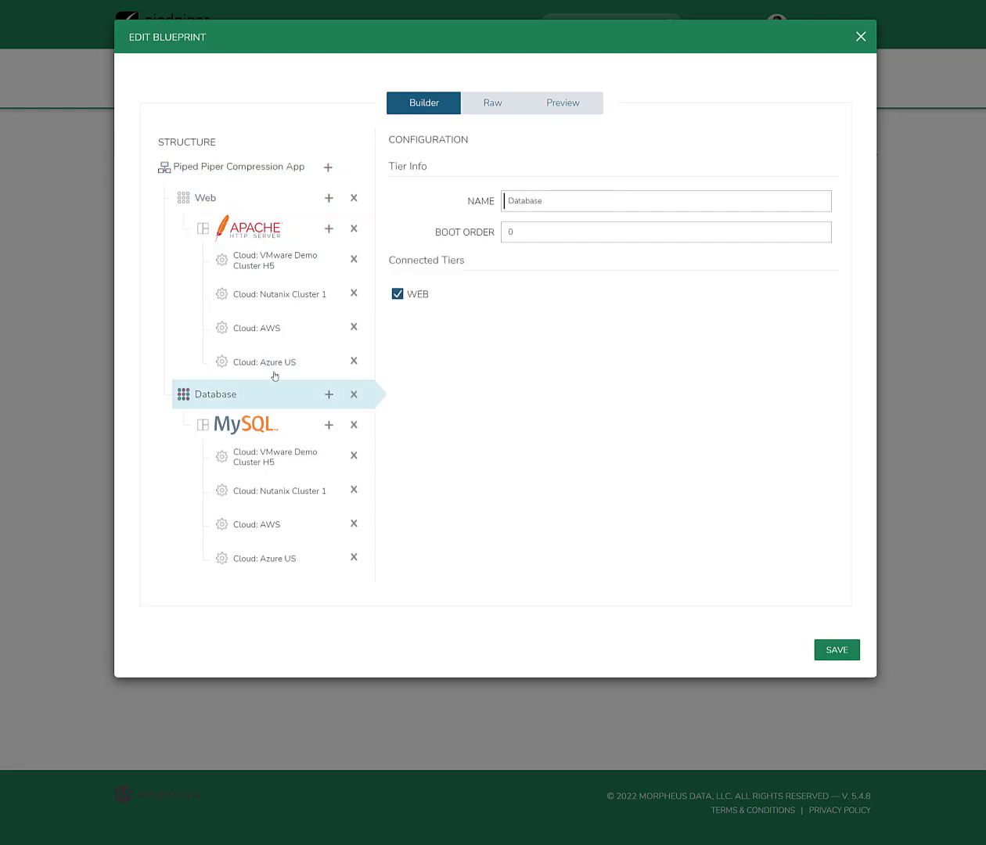
Add an App tier to the Piped Piper Compression App blueprint and place a Tomcat instance in it
{"action": "left_click", "coordinate": [328, 167]}
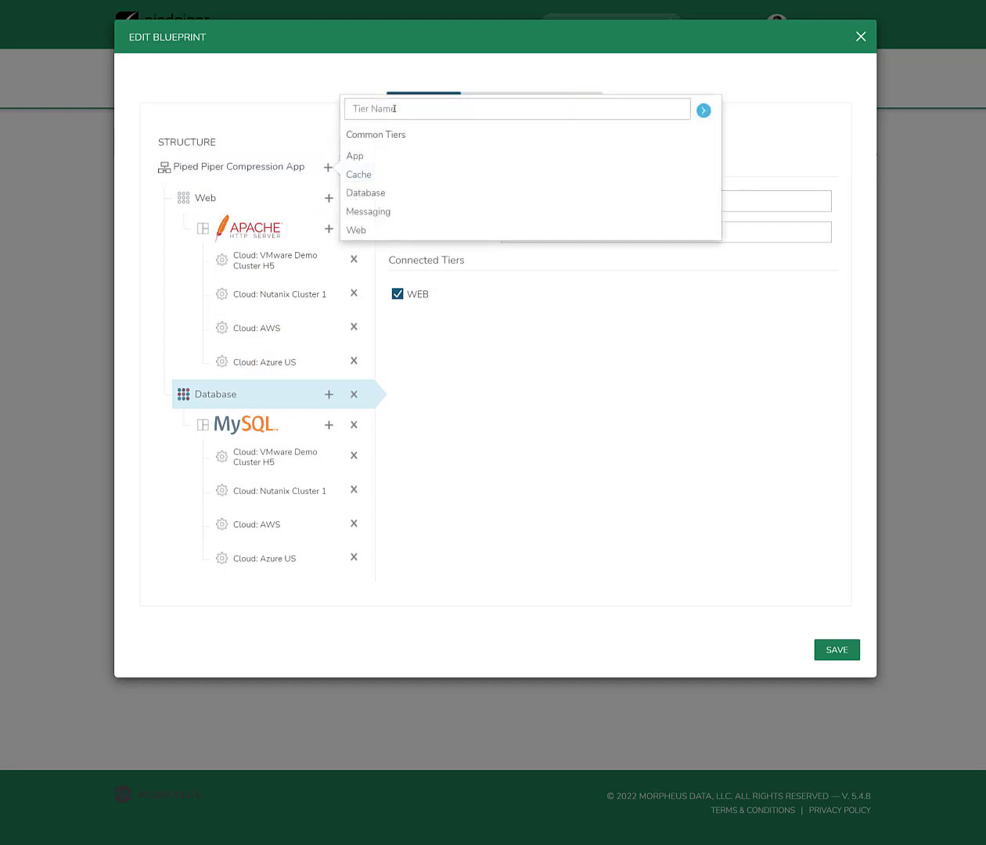
{"action": "left_click", "coordinate": [354, 156]}
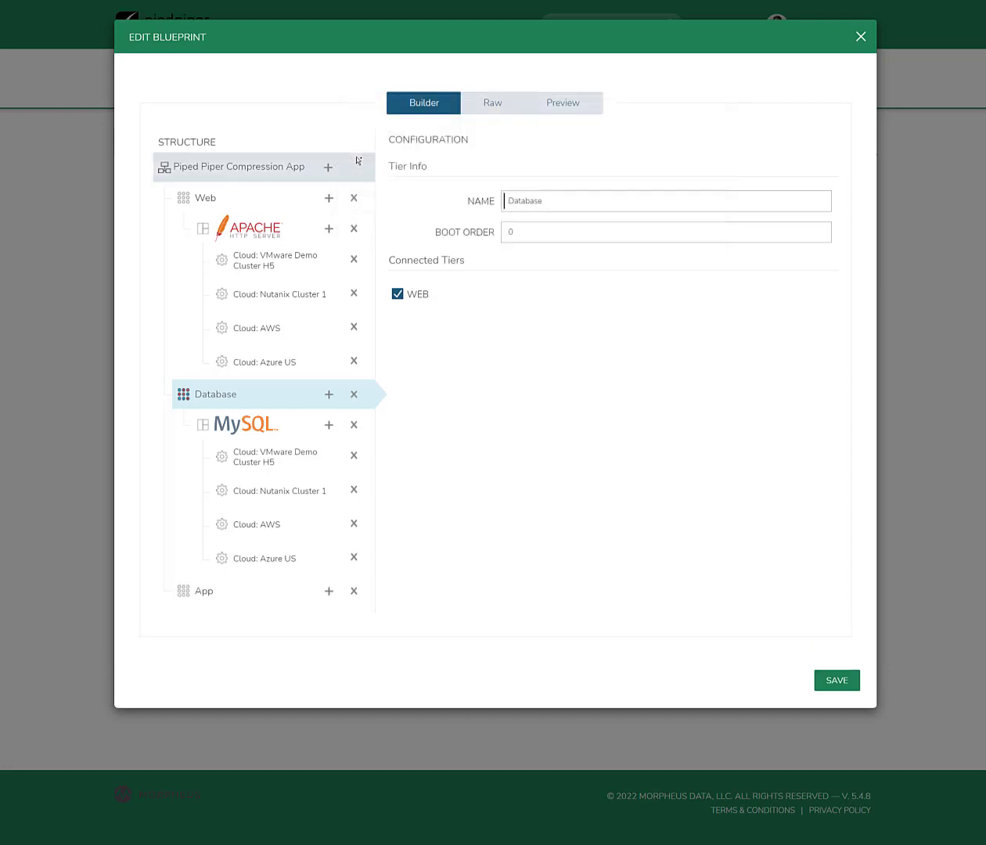
{"action": "left_click", "coordinate": [329, 591]}
{"action": "scroll", "coordinate": [519, 583], "scroll_direction": "down", "scroll_amount": 1}
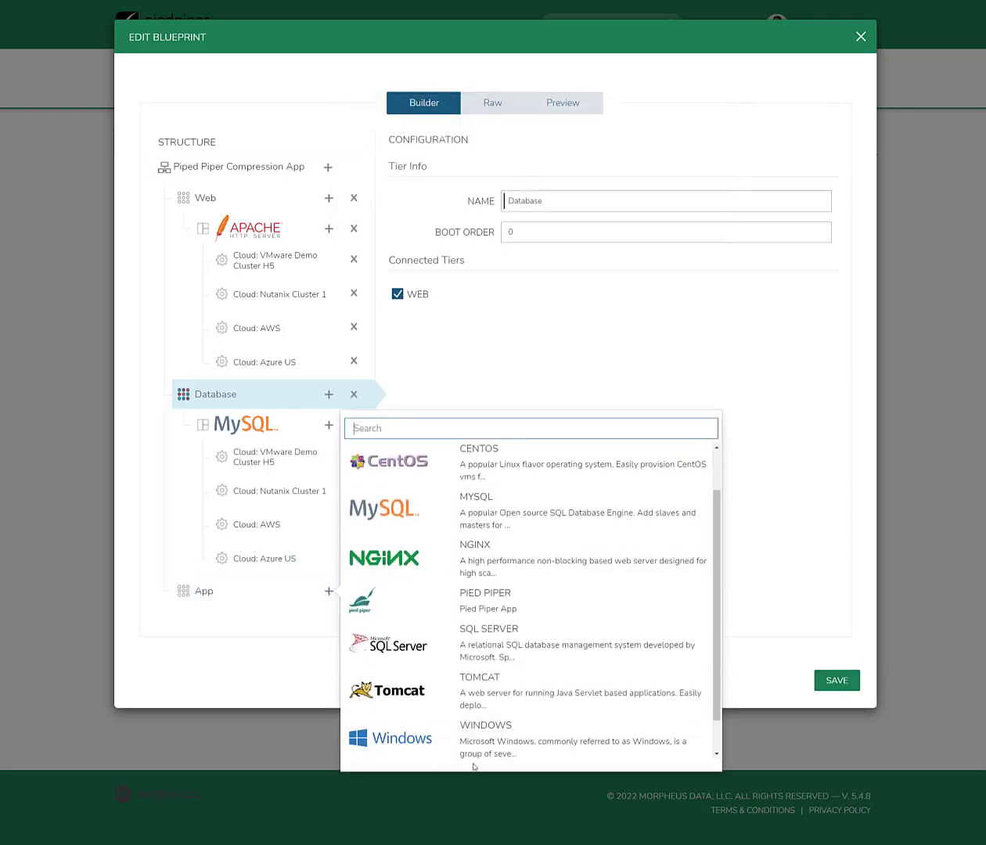
{"action": "left_click", "coordinate": [485, 679]}
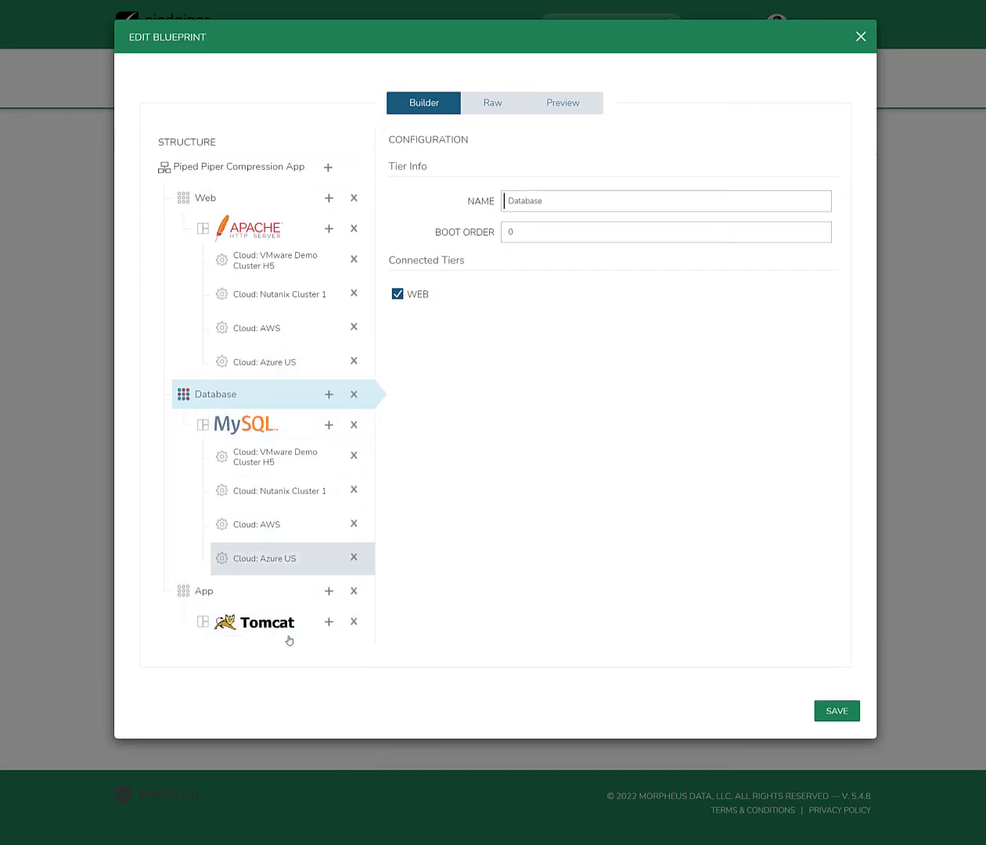
Connect the App tier to the Web and Database tiers, and check the connections from each tier
{"action": "left_click", "coordinate": [239, 594]}
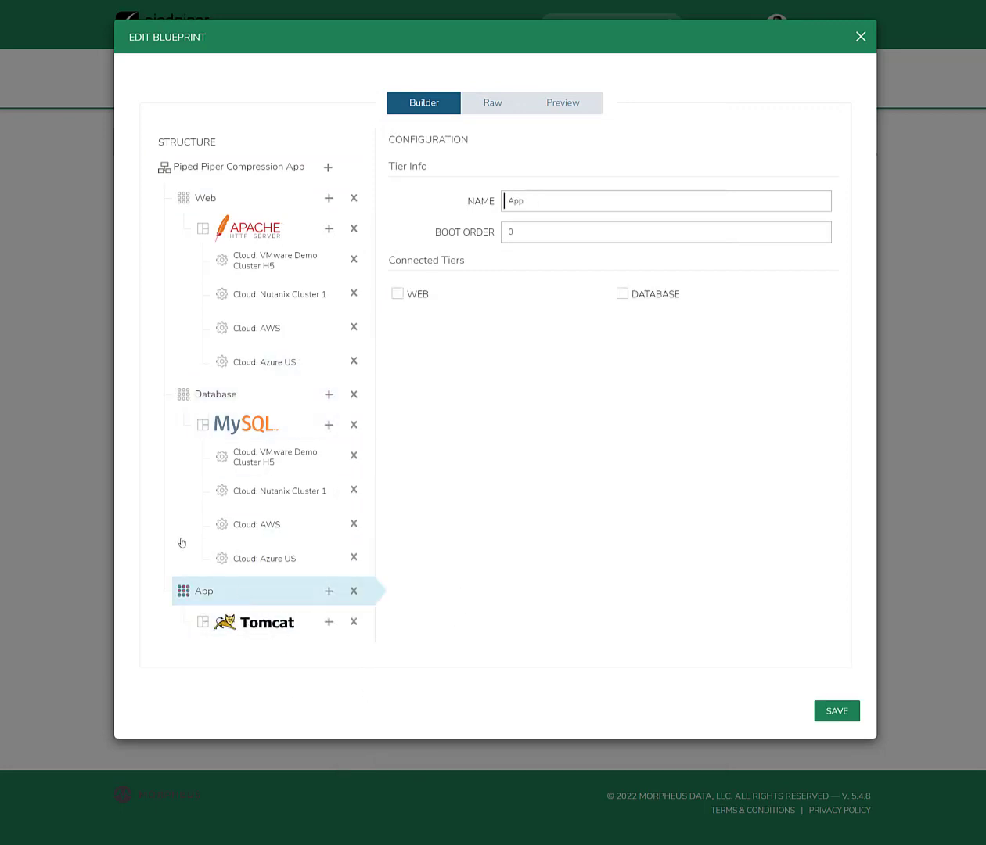
{"action": "left_click", "coordinate": [398, 295]}
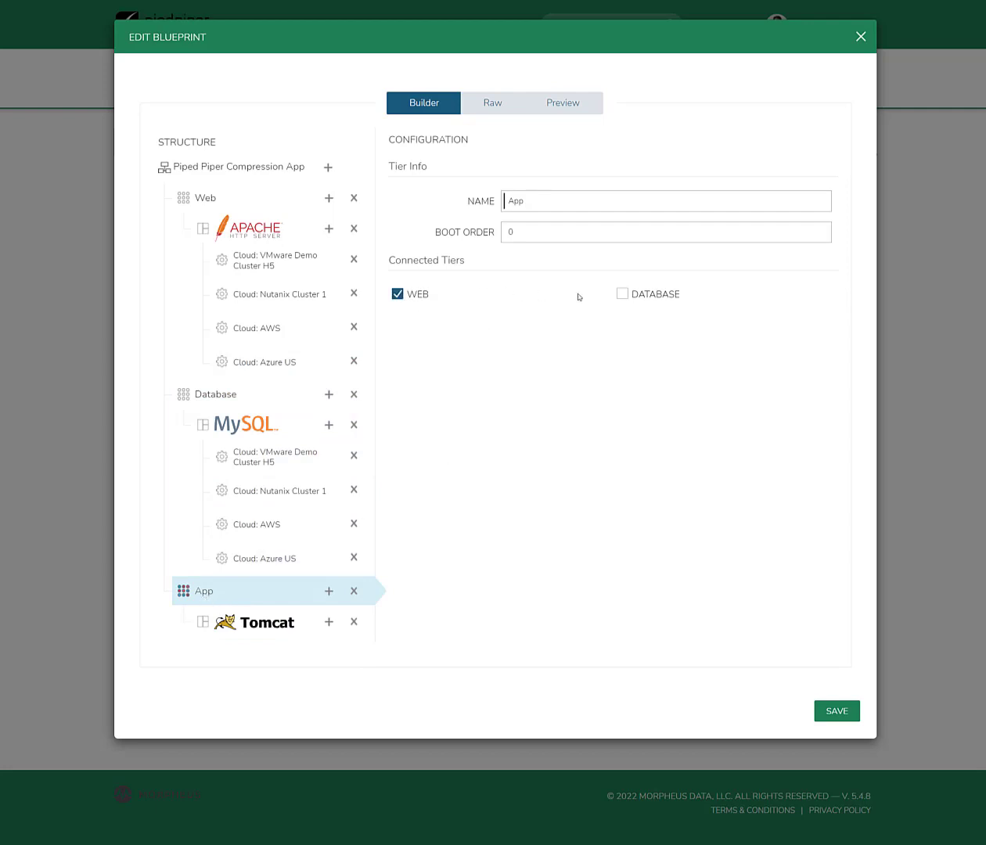
{"action": "left_click", "coordinate": [622, 295]}
{"action": "left_click", "coordinate": [214, 201]}
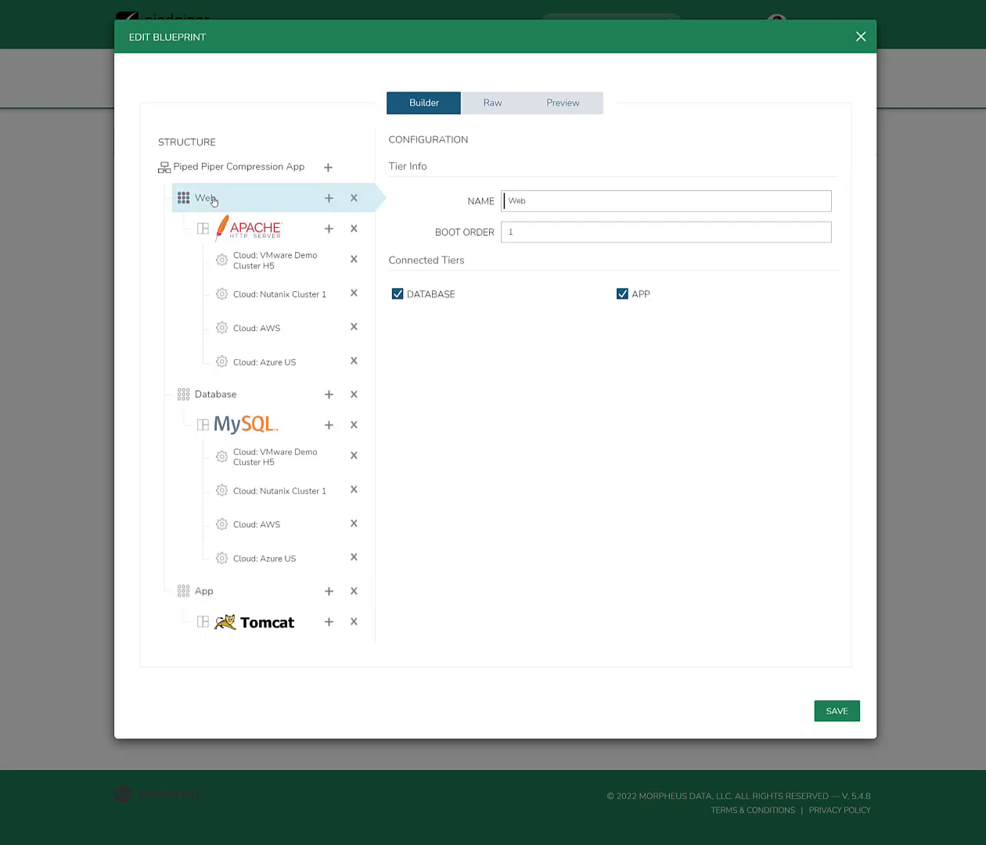
{"action": "left_click", "coordinate": [257, 397]}
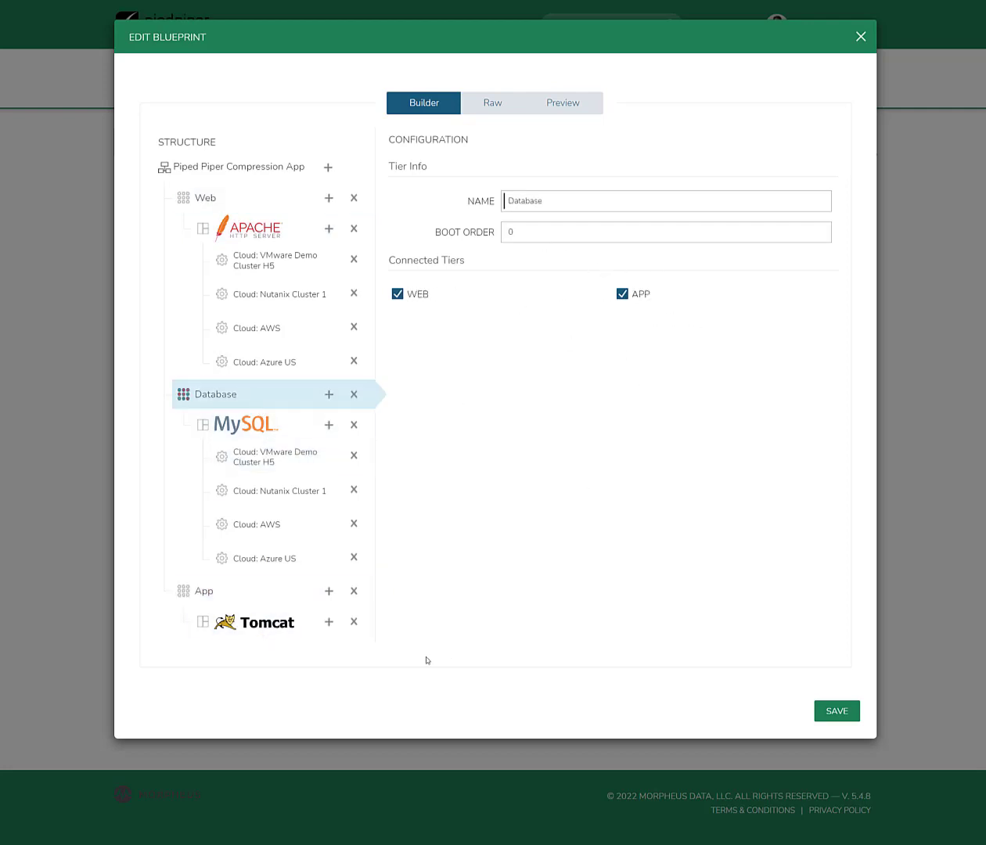
{"action": "left_click", "coordinate": [216, 596]}
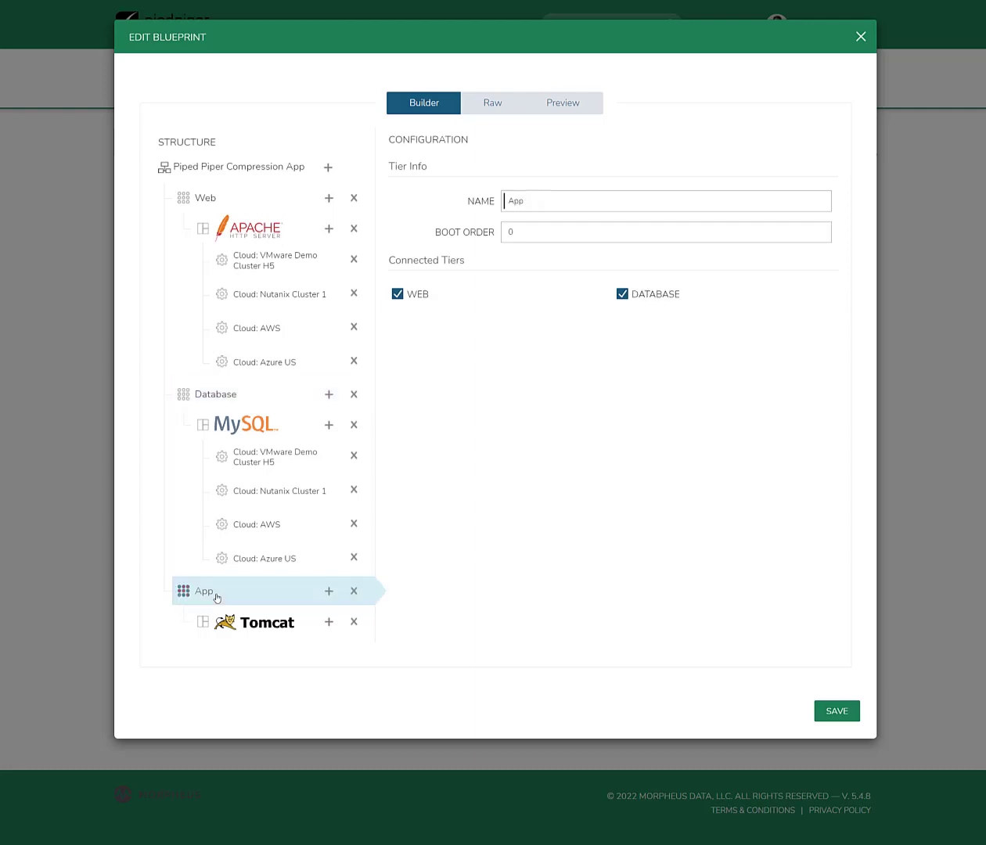
Check the Database tier's boot order, then set the boot order to 1 for the App tier and 2 for the Web tier
{"action": "left_click", "coordinate": [237, 395]}
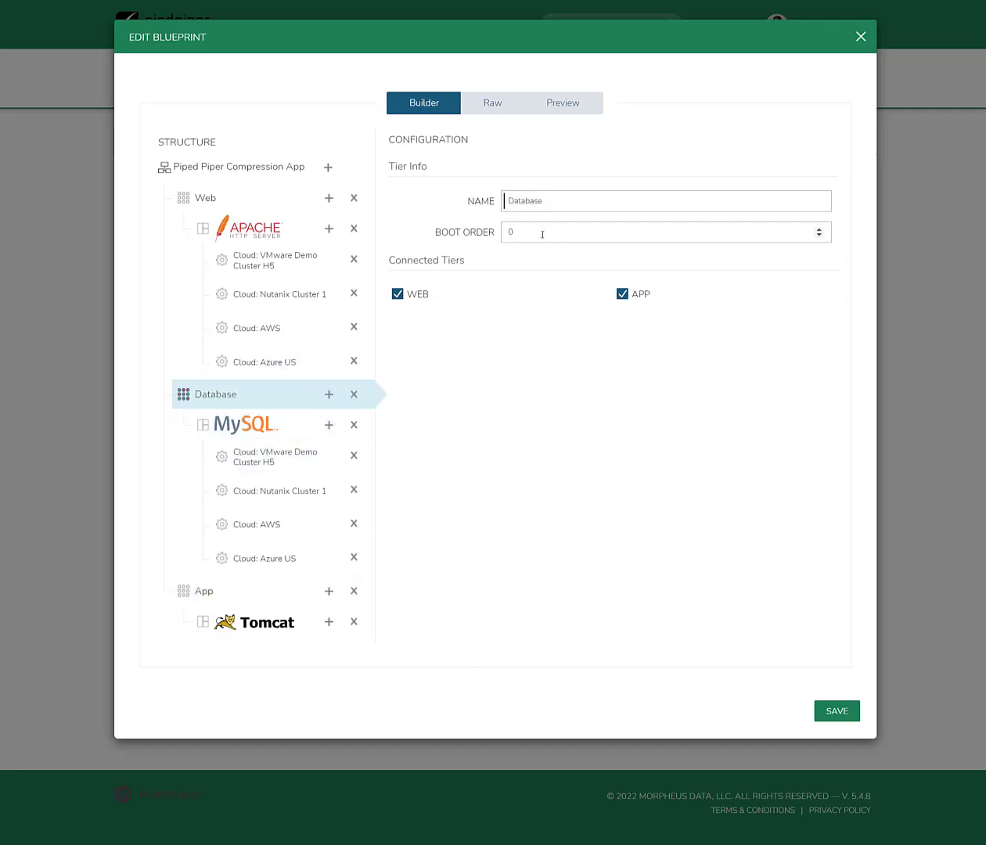
{"action": "left_click", "coordinate": [248, 592]}
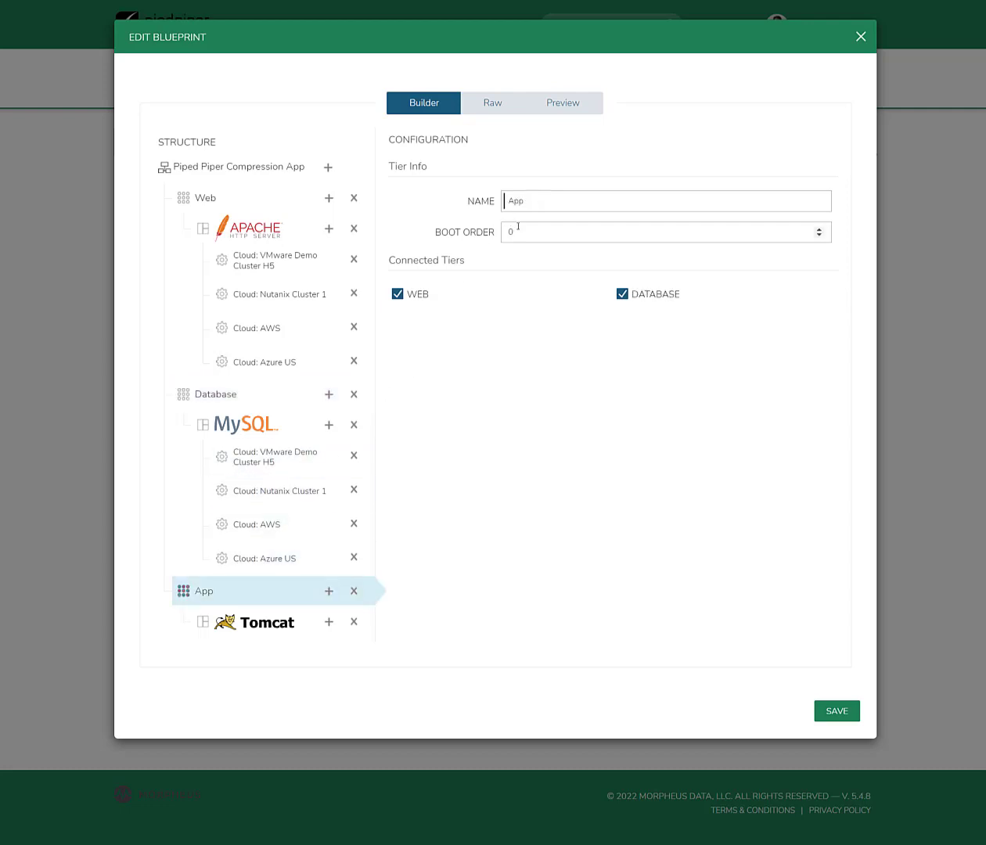
{"action": "left_click", "coordinate": [518, 227]}
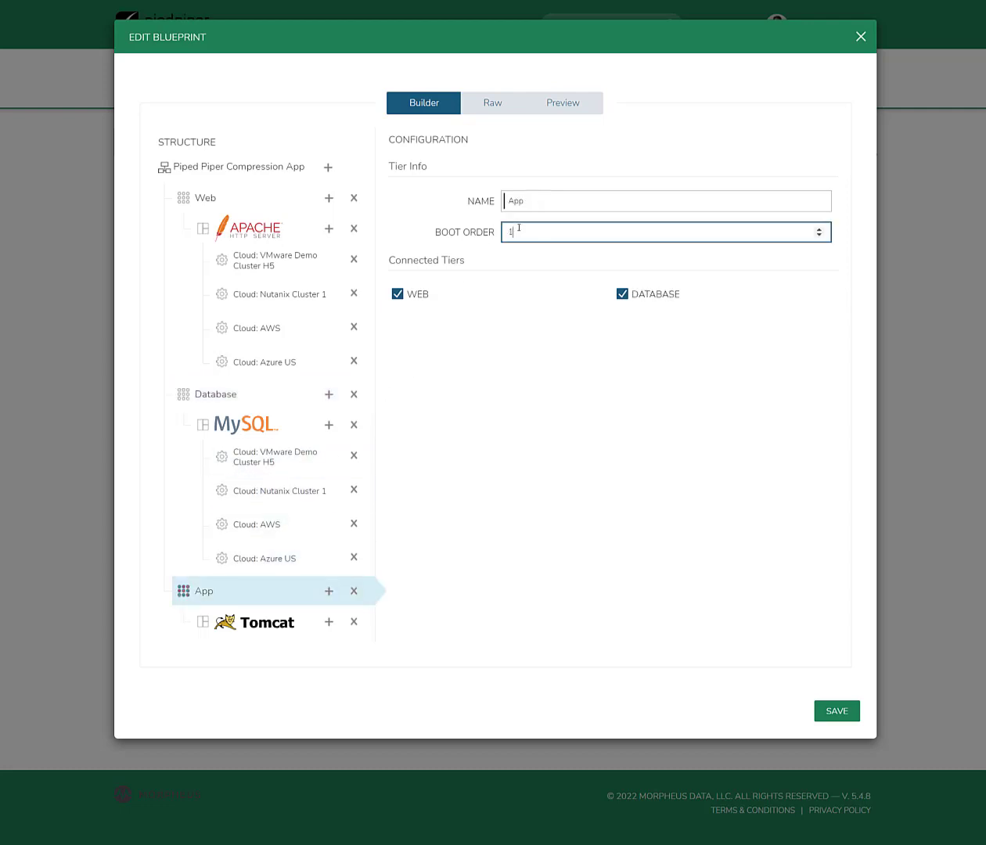
{"action": "left_click", "coordinate": [313, 200]}
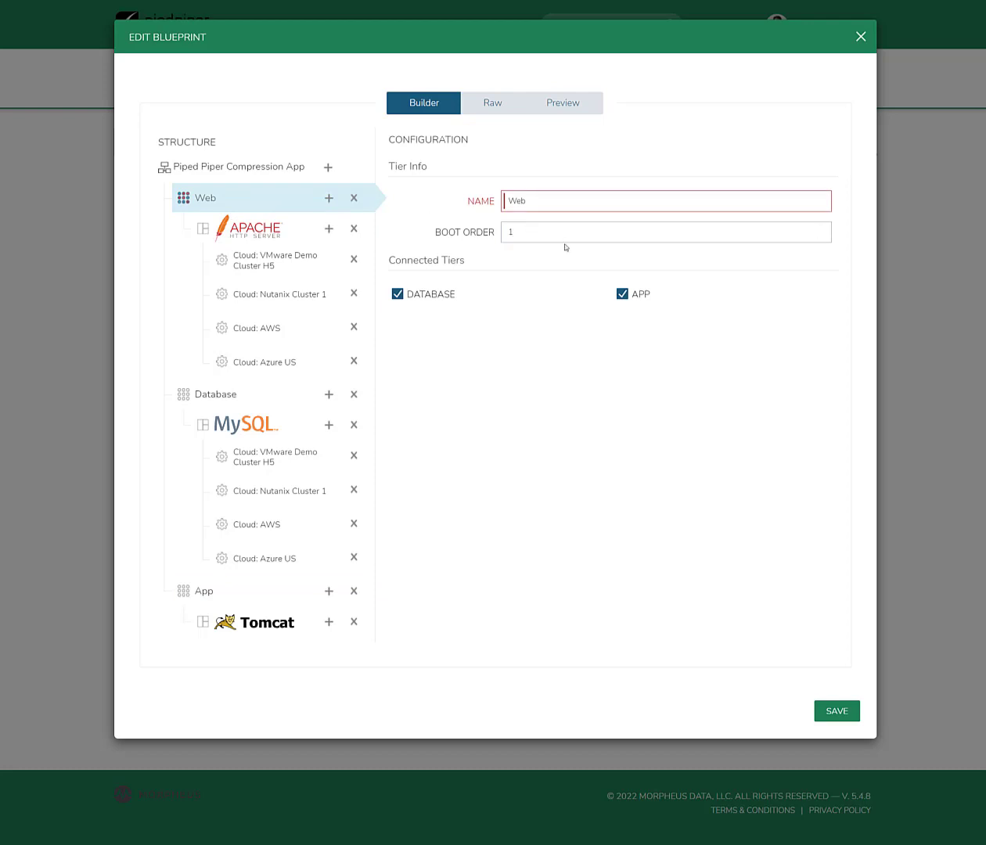
{"action": "left_click", "coordinate": [545, 231]}
{"action": "key", "text": "BackSpace"}
{"action": "type", "text": "2"}
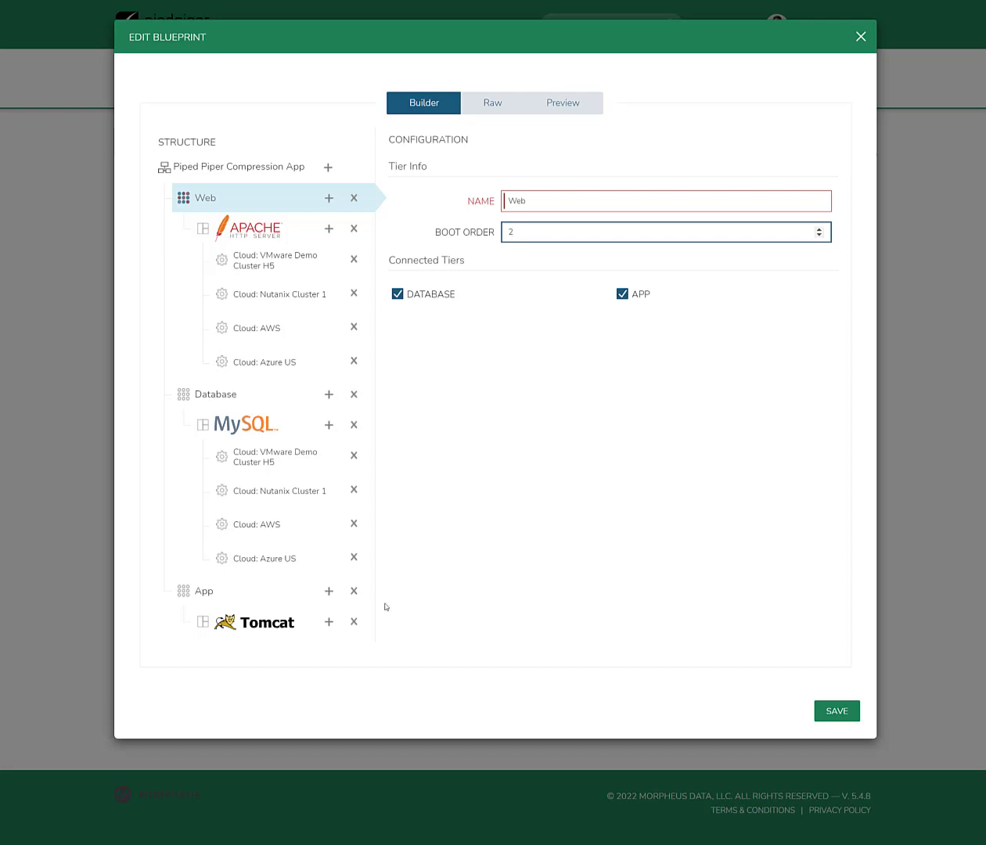
Review the VMware Demo Cluster H5 configuration under the Apache instance, then close the blueprint editor without saving
{"action": "left_click", "coordinate": [262, 274]}
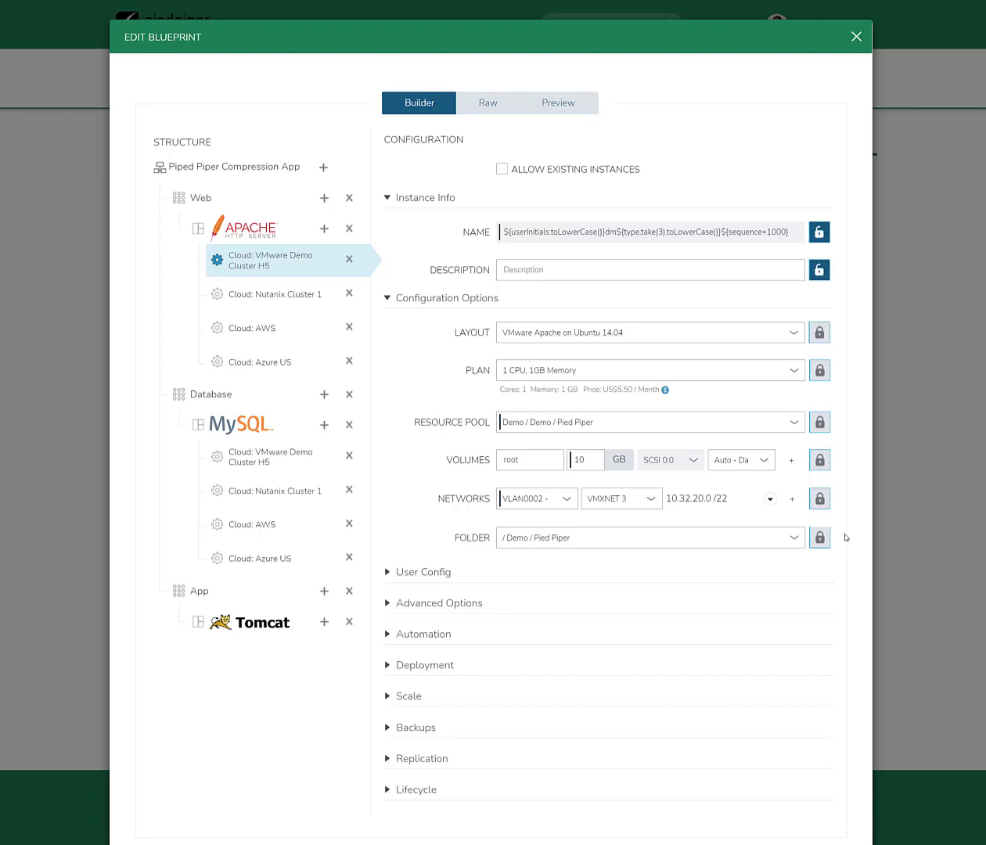
{"action": "left_click", "coordinate": [857, 36]}
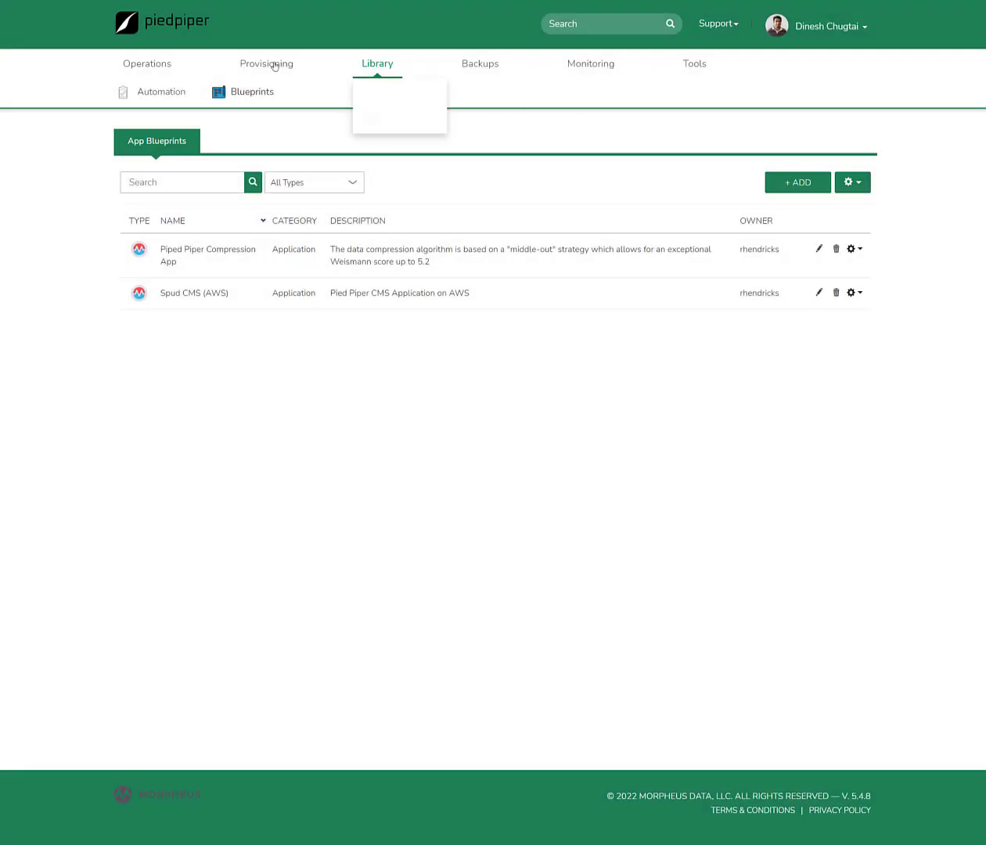
Start a new app under Provisioning based on the Piped Piper Compression App blueprint and proceed to its setup
{"action": "mouse_move", "coordinate": [271, 76]}
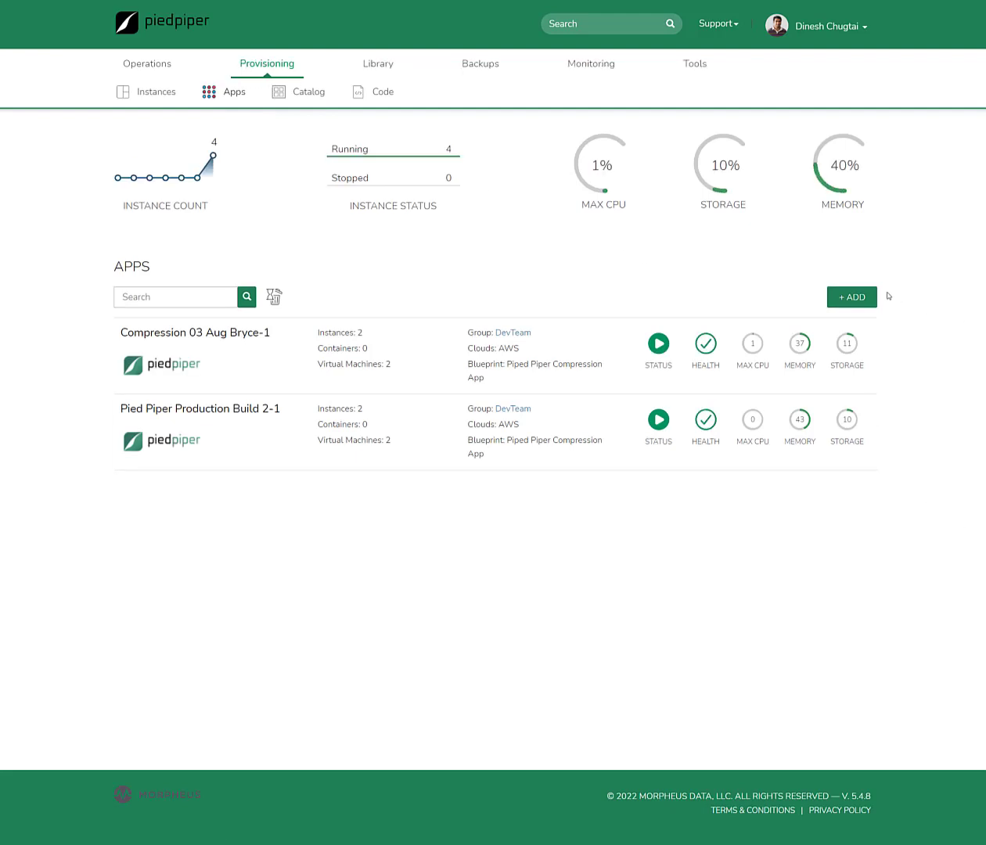
{"action": "left_click", "coordinate": [856, 302]}
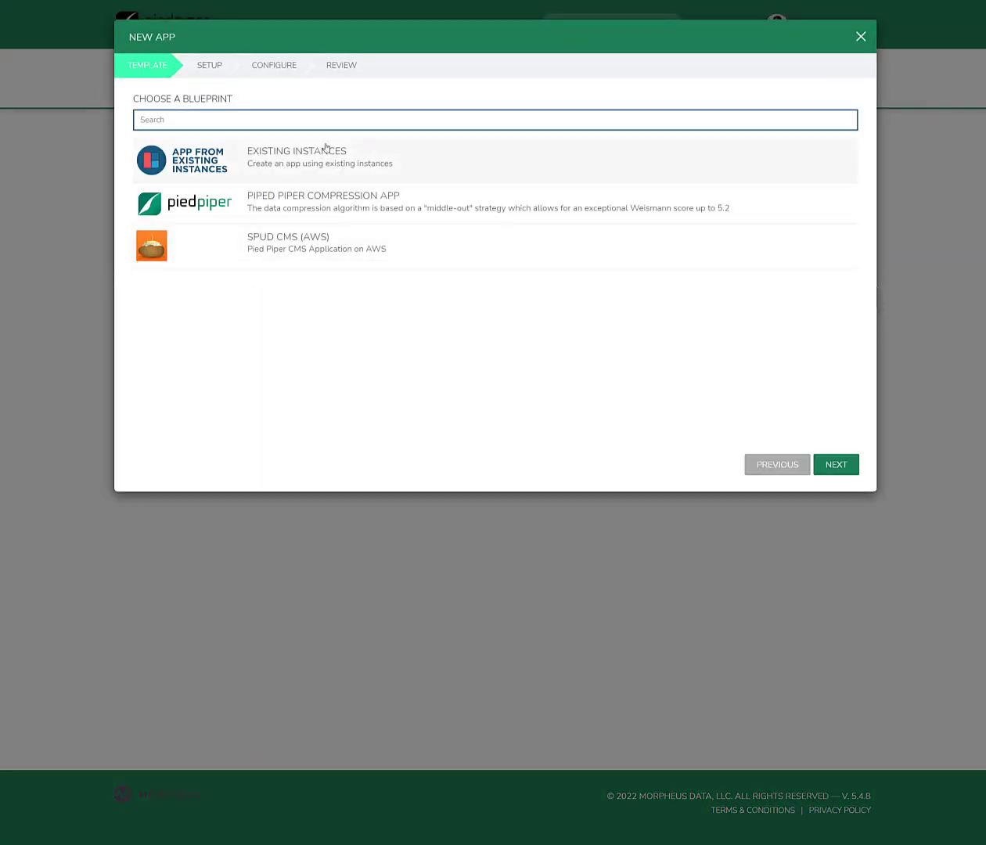
{"action": "left_click", "coordinate": [200, 202]}
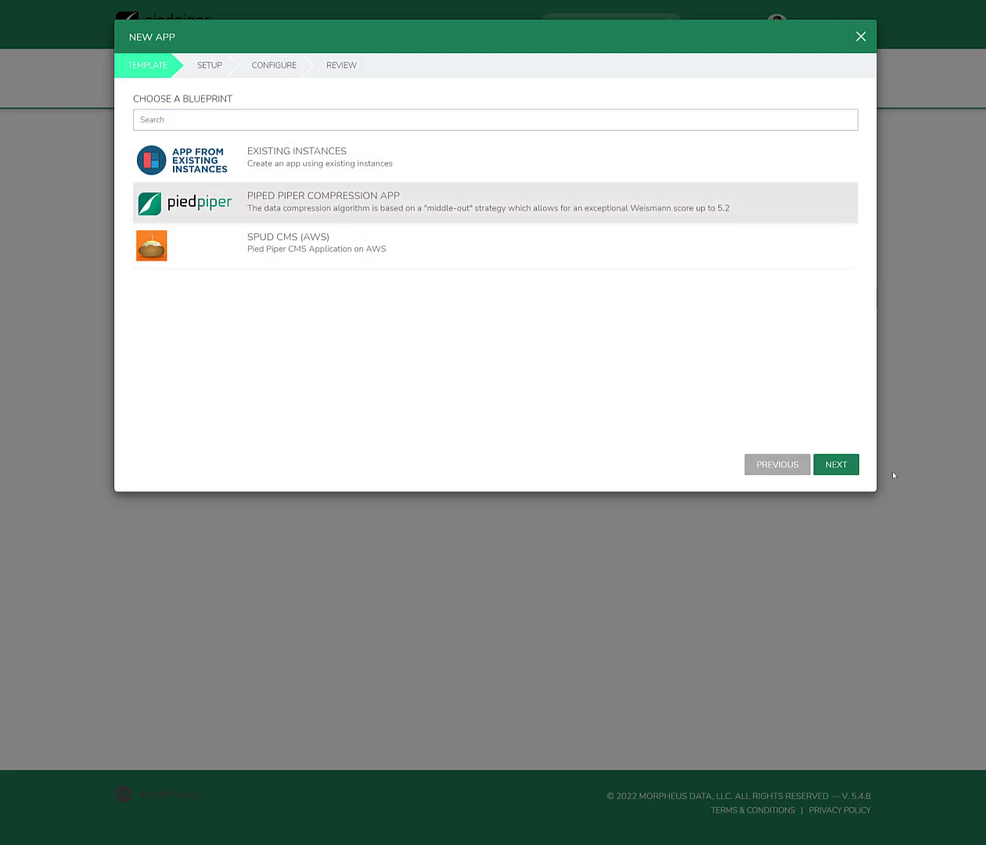
{"action": "left_click", "coordinate": [837, 466]}
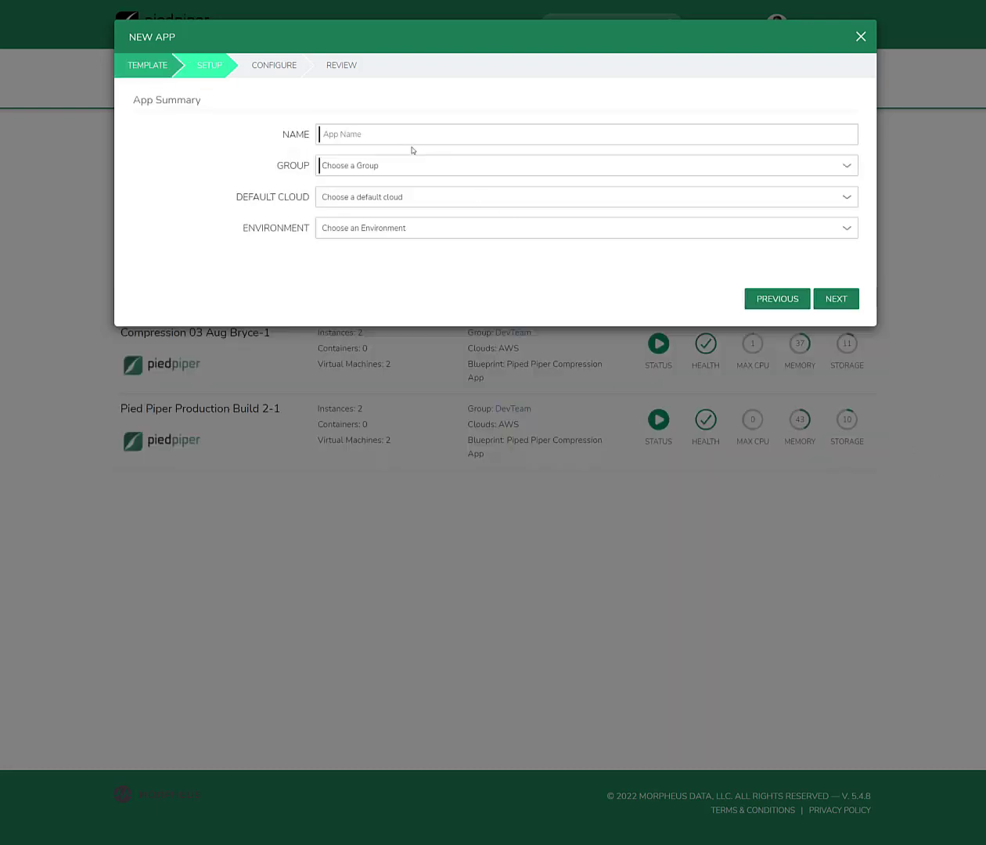
Name the app Demotest123, assign the DevTeam group and AWS as default cloud, and proceed through the configuration to the review
{"action": "left_click", "coordinate": [392, 136]}
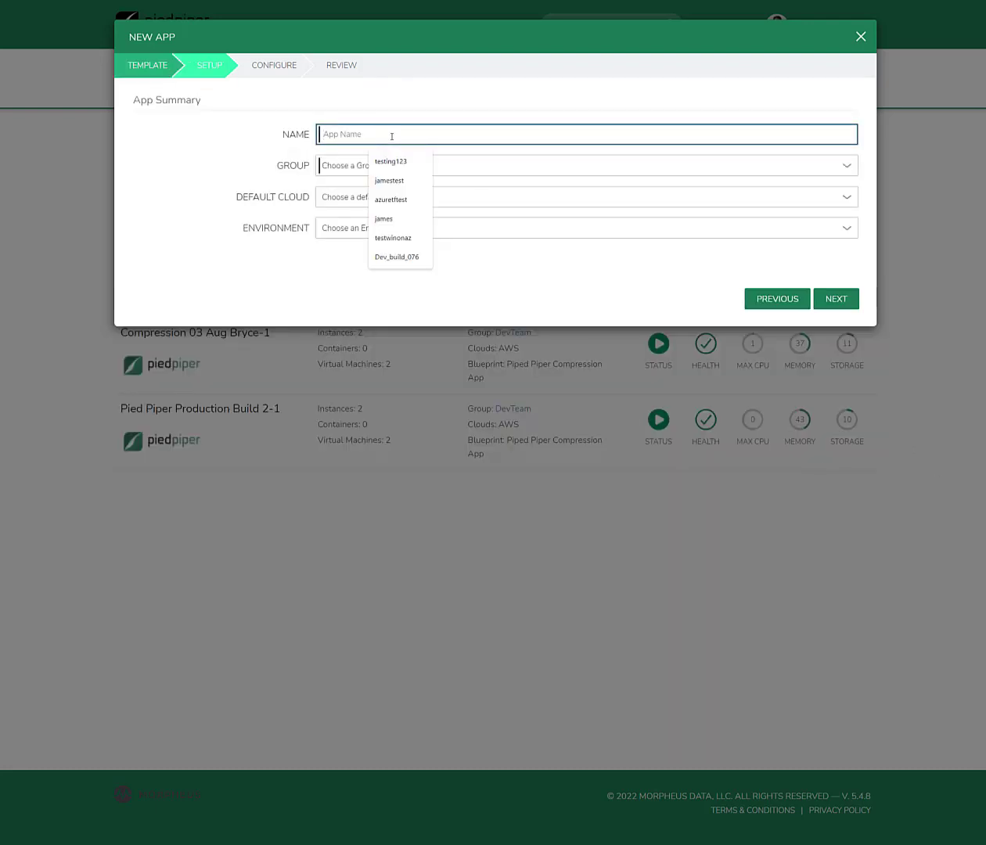
{"action": "type", "text": "Demot"}
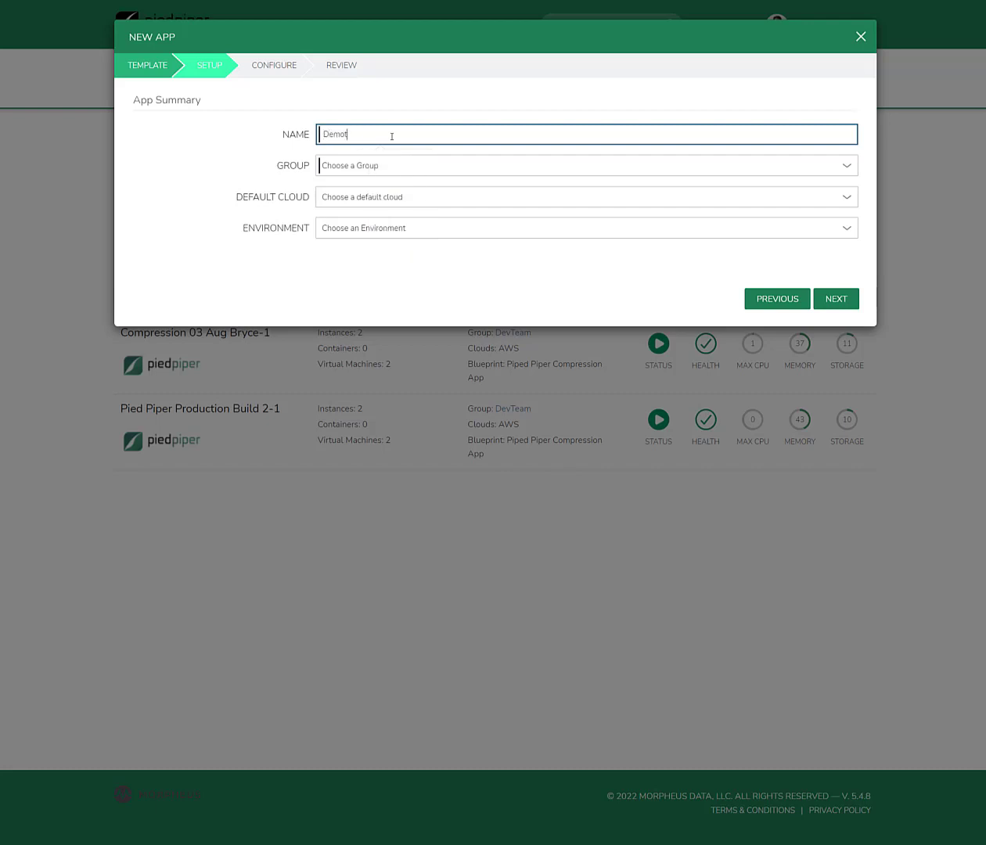
{"action": "type", "text": "est123"}
{"action": "left_click", "coordinate": [366, 169]}
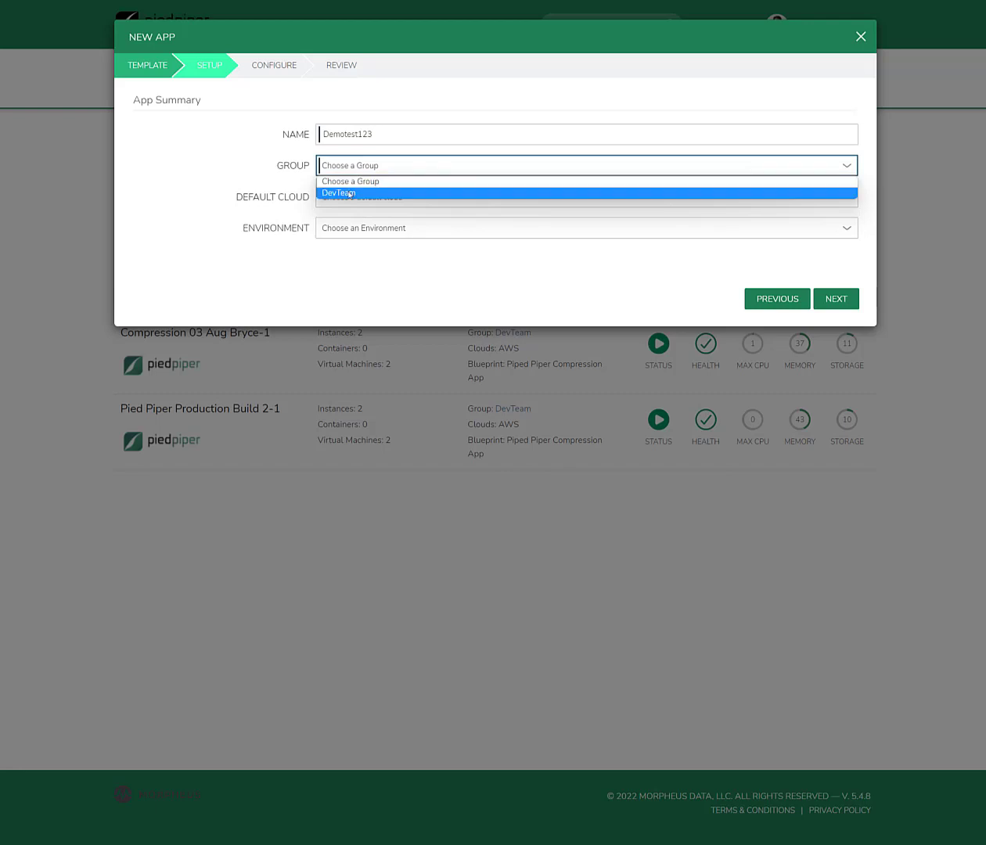
{"action": "left_click", "coordinate": [346, 191]}
{"action": "left_click", "coordinate": [357, 197]}
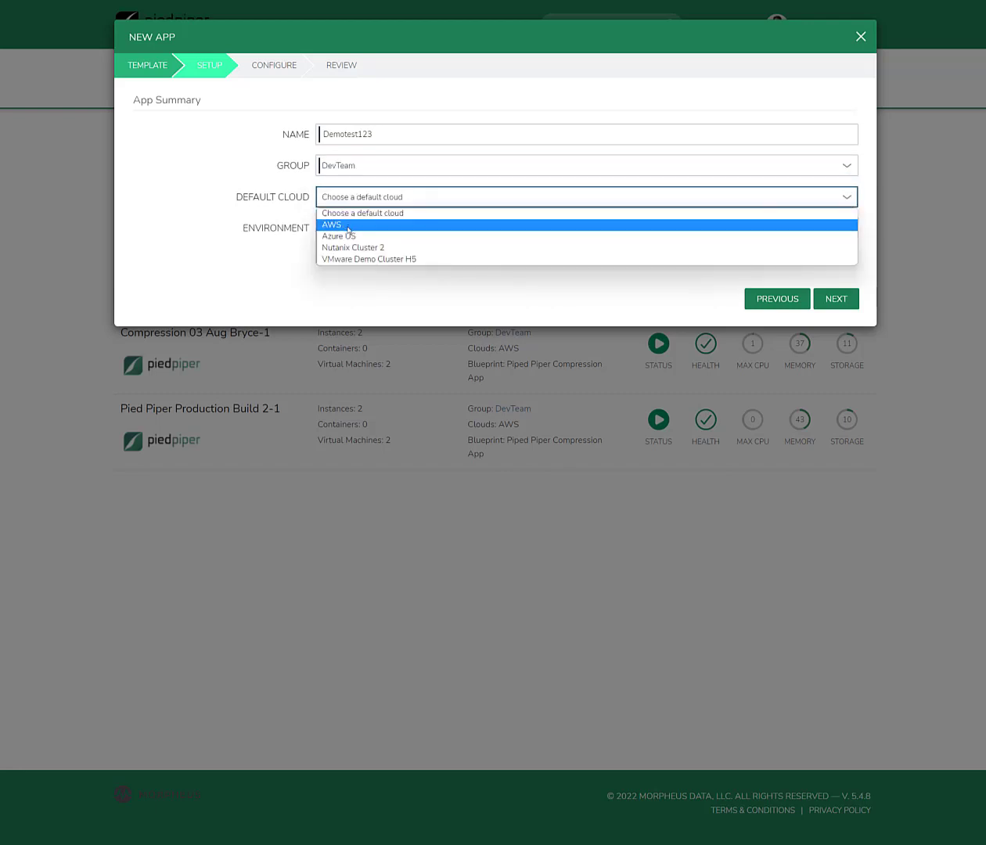
{"action": "left_click", "coordinate": [348, 225]}
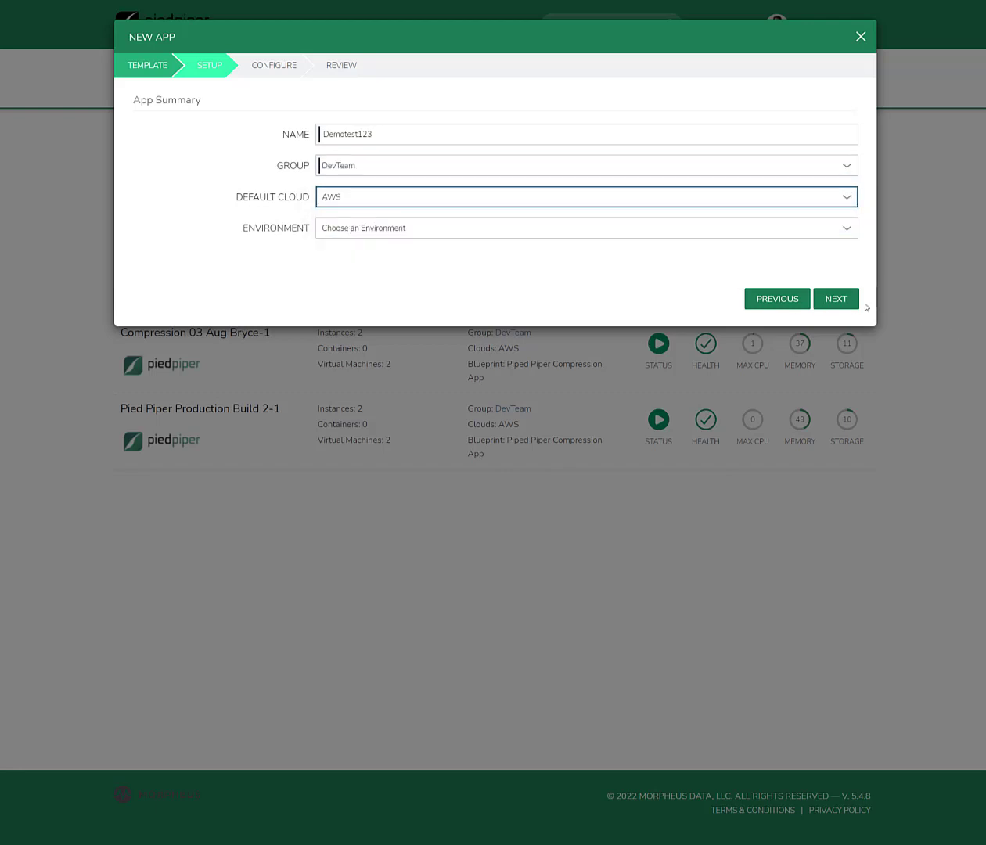
{"action": "left_click", "coordinate": [845, 306]}
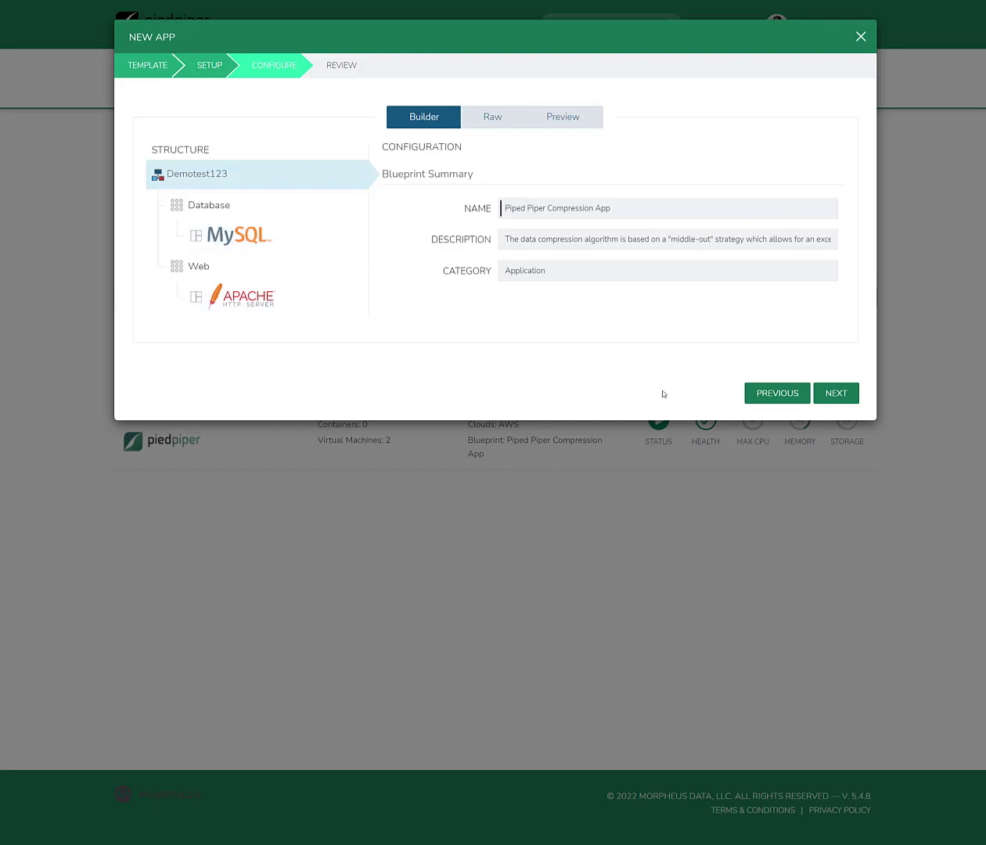
{"action": "left_click", "coordinate": [834, 398]}
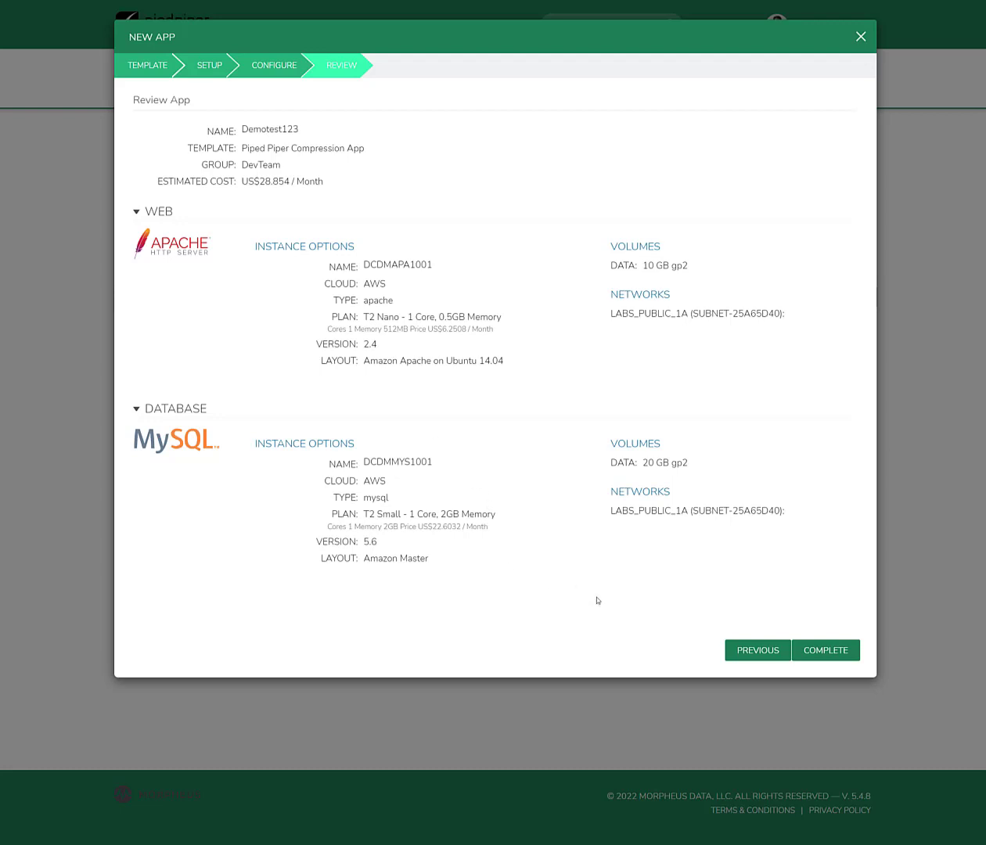
Complete the creation of the Demotest123 app, then review the instances list under Provisioning
{"action": "left_click", "coordinate": [822, 656]}
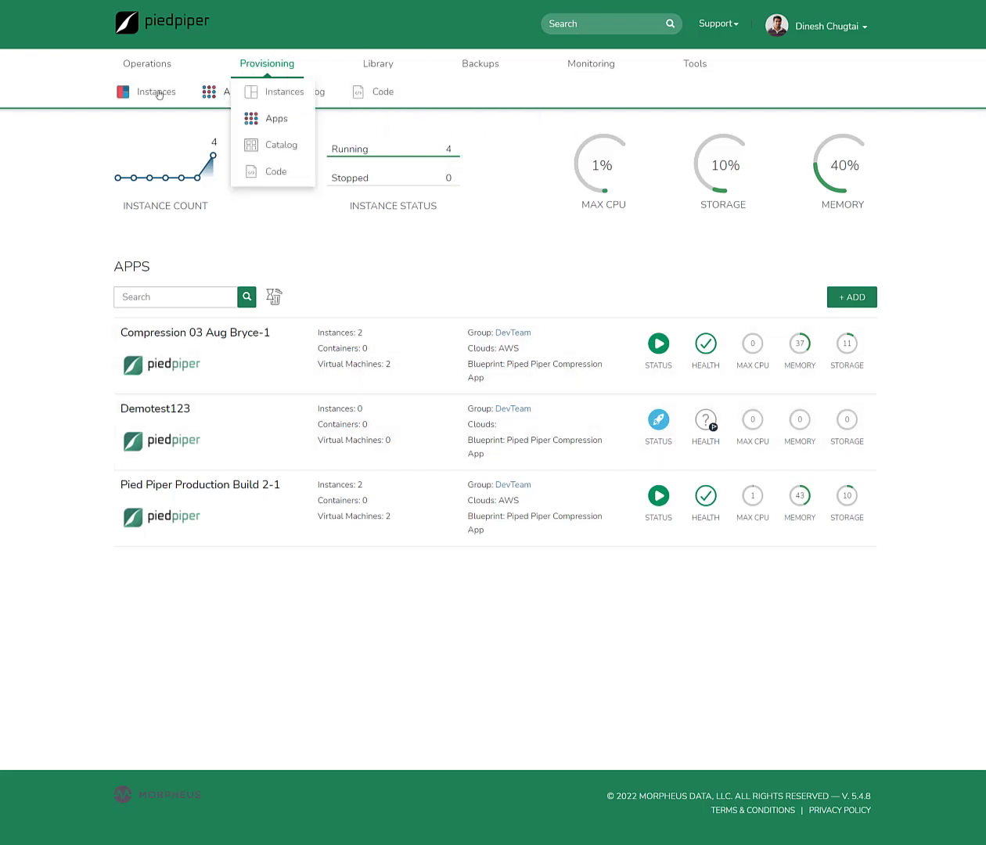
{"action": "left_click", "coordinate": [158, 95]}
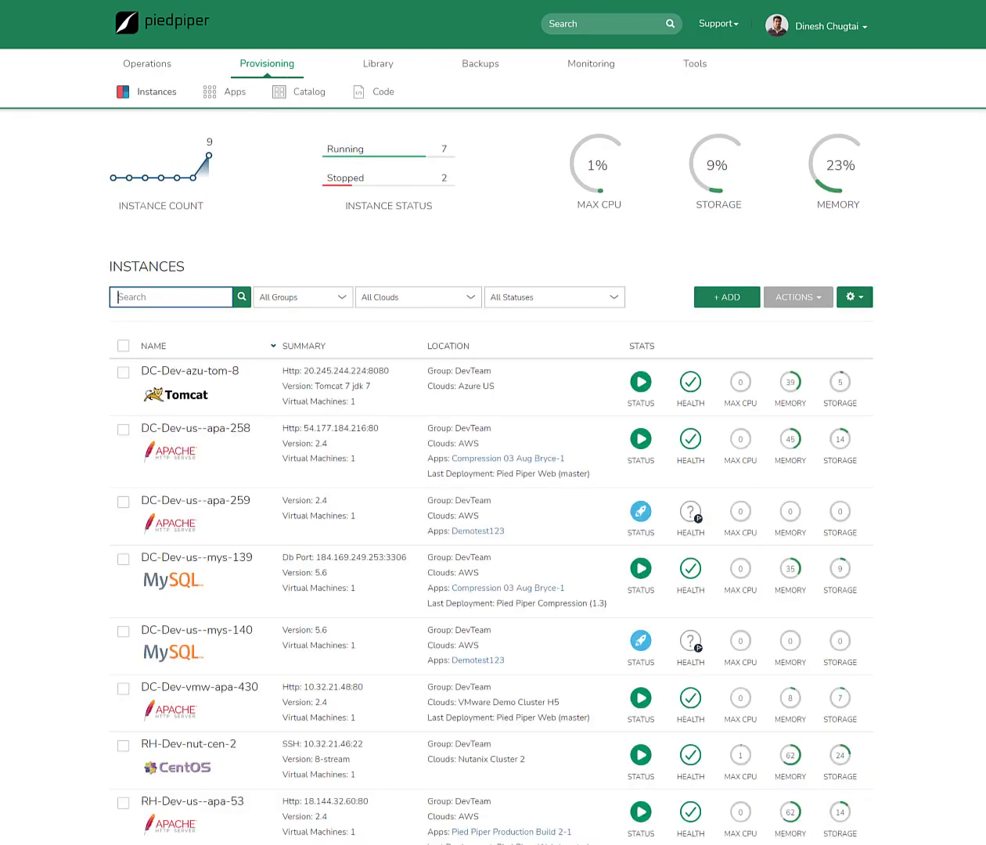
{"action": "scroll", "coordinate": [485, 469], "scroll_direction": "down", "scroll_amount": 2}
{"action": "scroll", "coordinate": [485, 469], "scroll_direction": "down", "scroll_amount": 4}
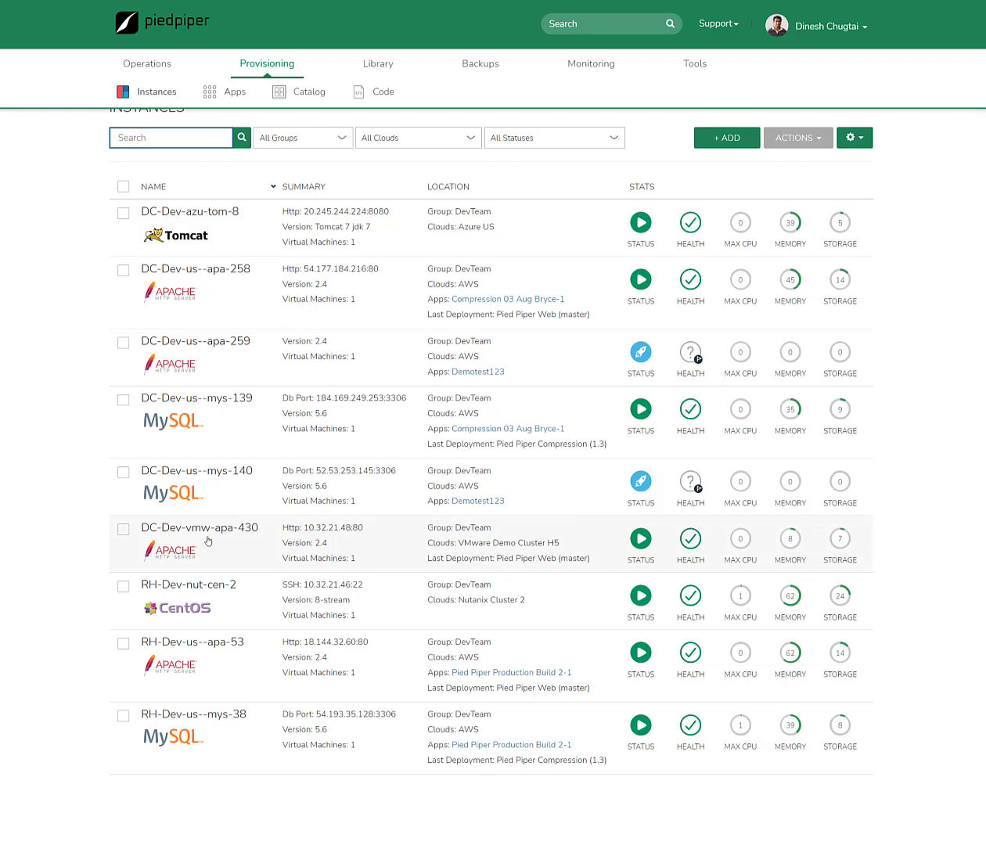
Open the DC-Dev-vmw-apa-430 instance and examine its shutdown and expiry dates, info, load balancer, VMs and memory chart
{"action": "left_click", "coordinate": [252, 550]}
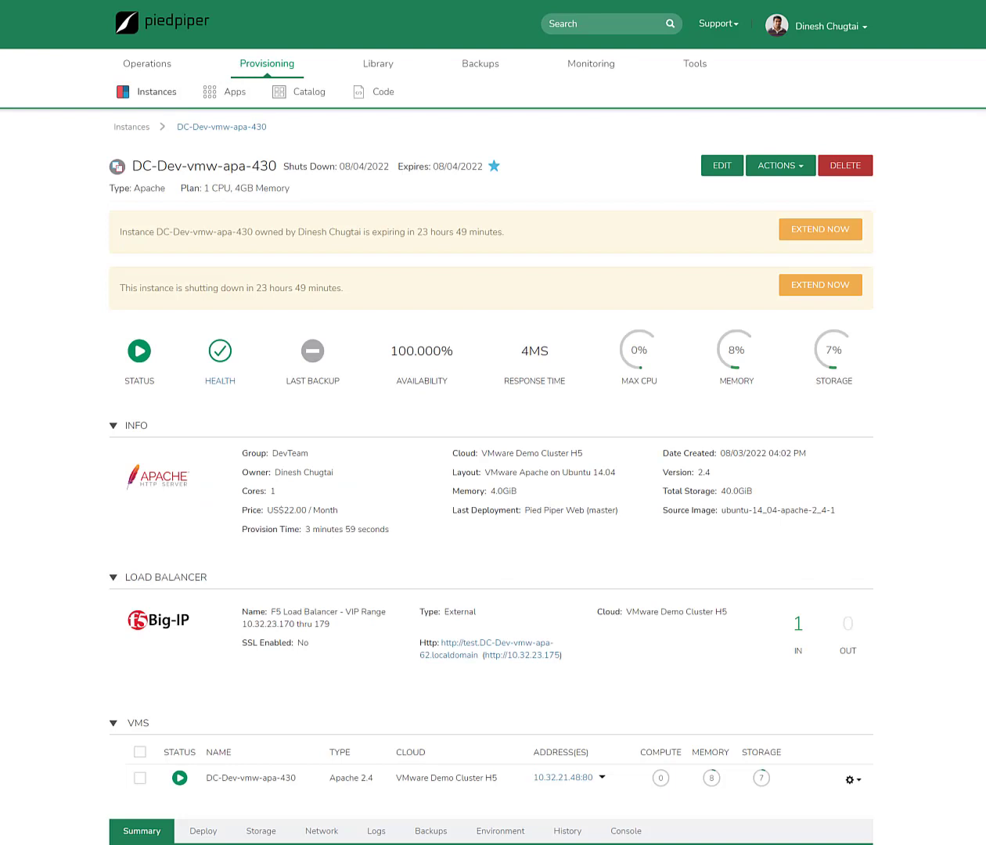
{"action": "scroll", "coordinate": [493, 470], "scroll_direction": "down", "scroll_amount": 1}
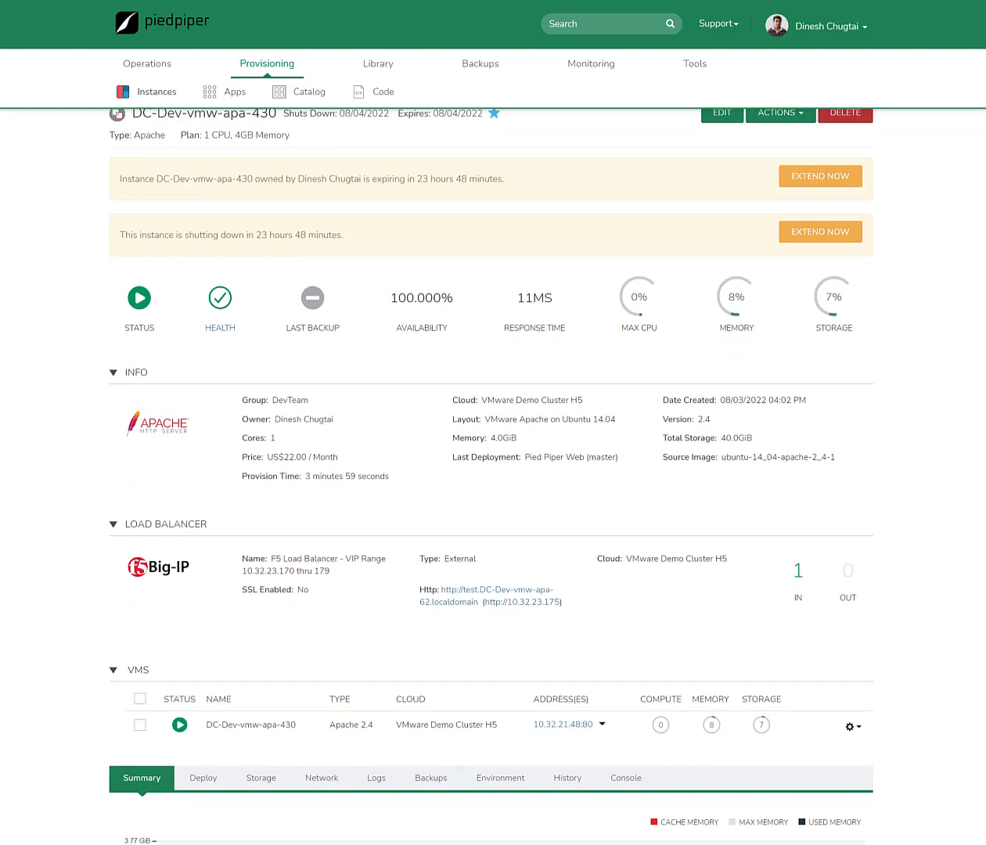
{"action": "scroll", "coordinate": [399, 165], "scroll_direction": "up", "scroll_amount": 1}
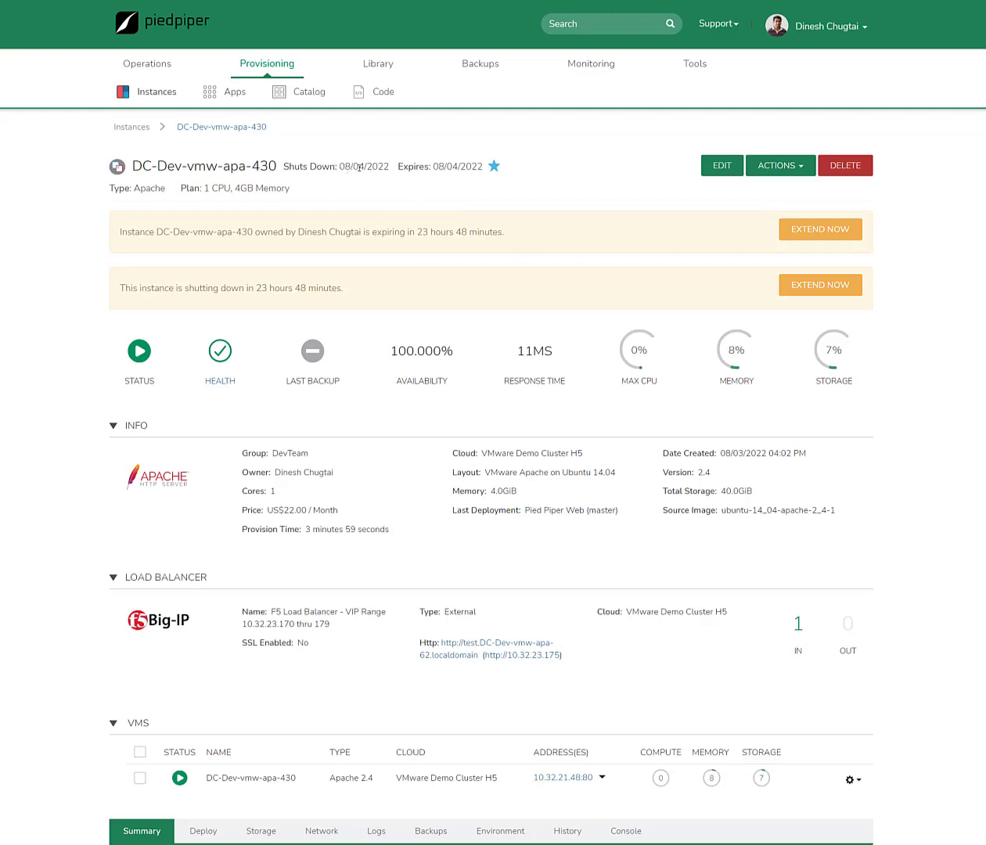
{"action": "left_click_drag", "start_coordinate": [340, 167], "coordinate": [379, 168]}
{"action": "left_click", "coordinate": [382, 167]}
{"action": "scroll", "coordinate": [450, 423], "scroll_direction": "down", "scroll_amount": 2}
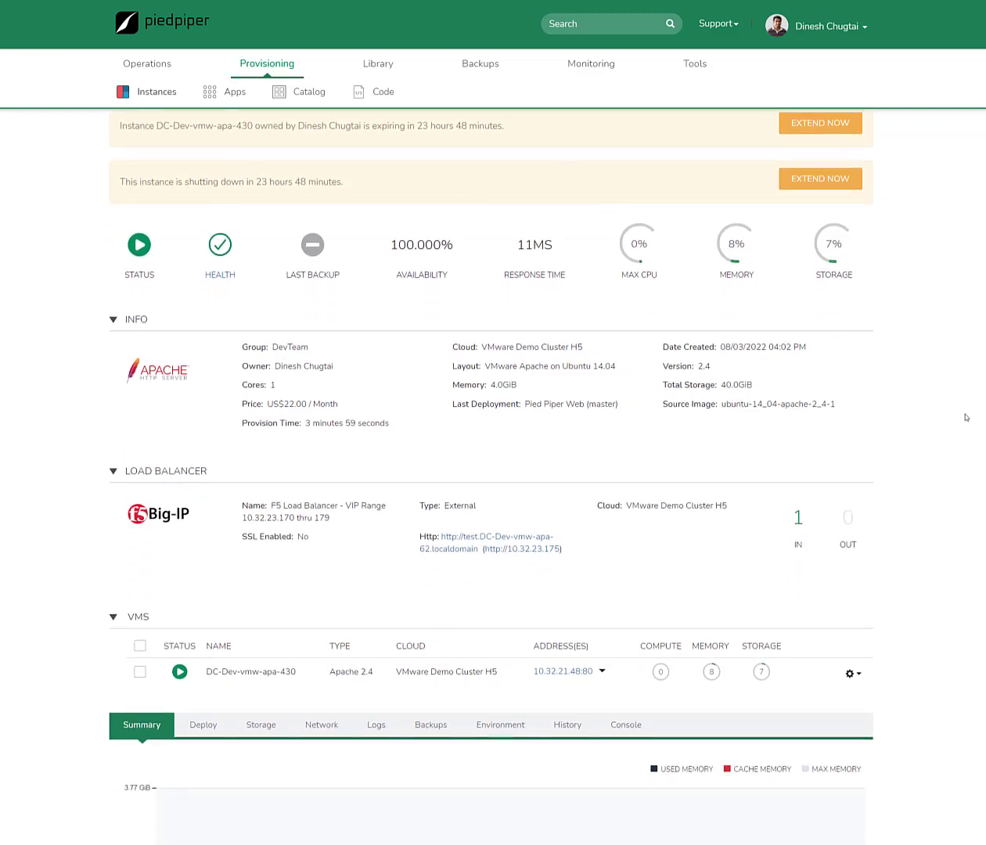
{"action": "scroll", "coordinate": [970, 423], "scroll_direction": "down", "scroll_amount": 2}
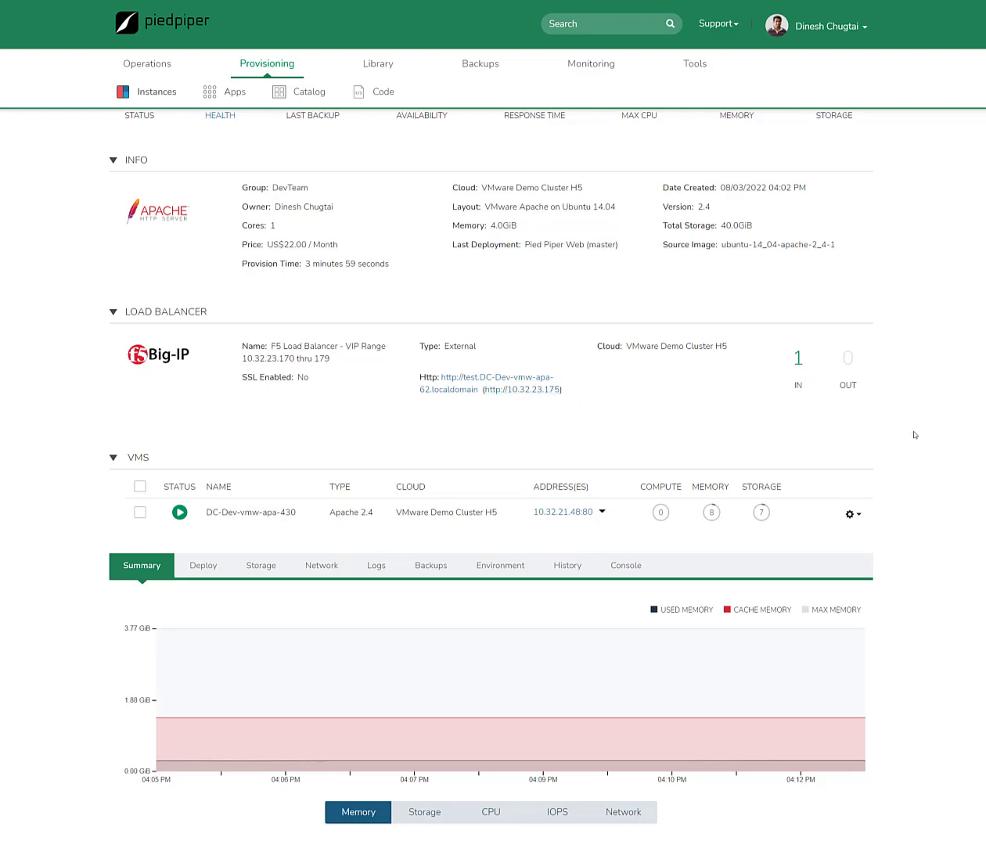
{"action": "scroll", "coordinate": [914, 435], "scroll_direction": "down", "scroll_amount": 2}
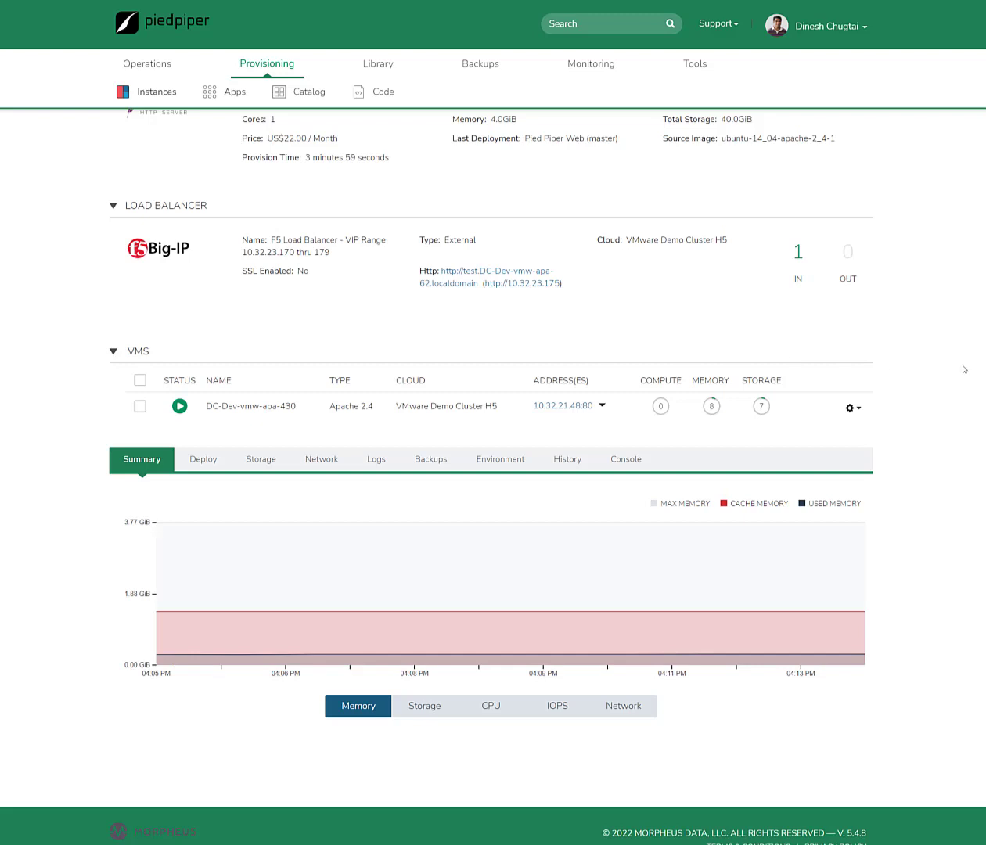
{"action": "scroll", "coordinate": [965, 369], "scroll_direction": "down", "scroll_amount": 1}
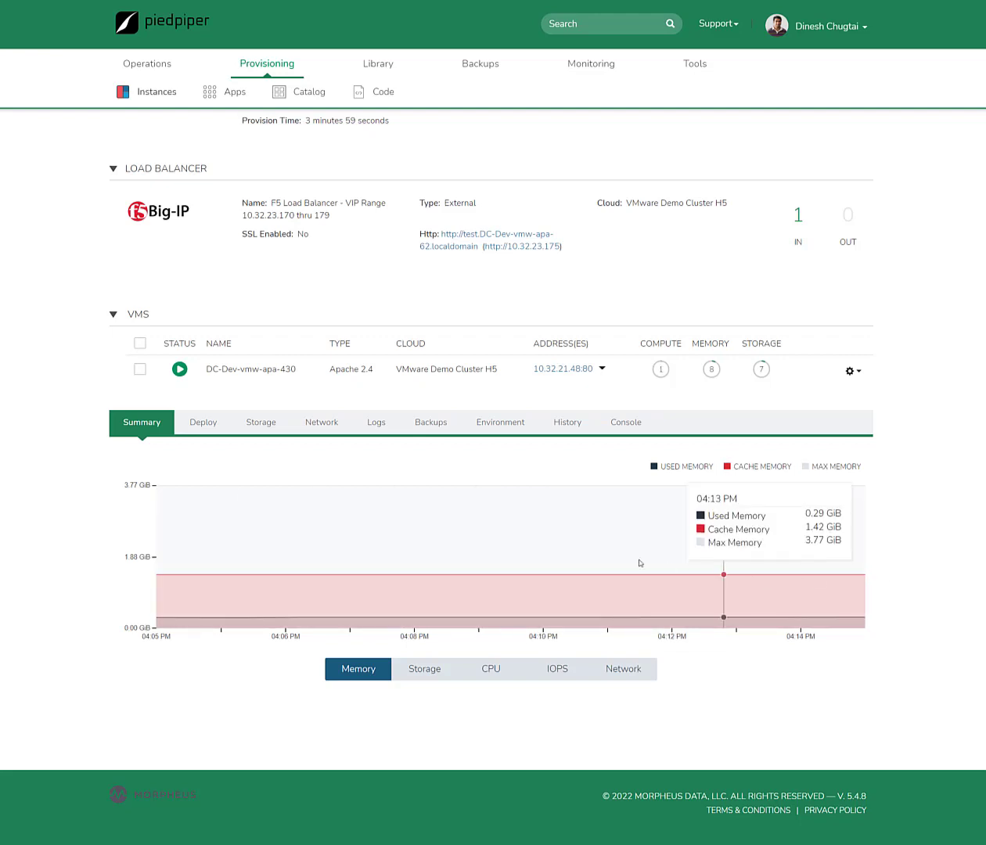
Check the instance's logs, then open its console and switch the remote session to Hypervisor
{"action": "left_click", "coordinate": [374, 423]}
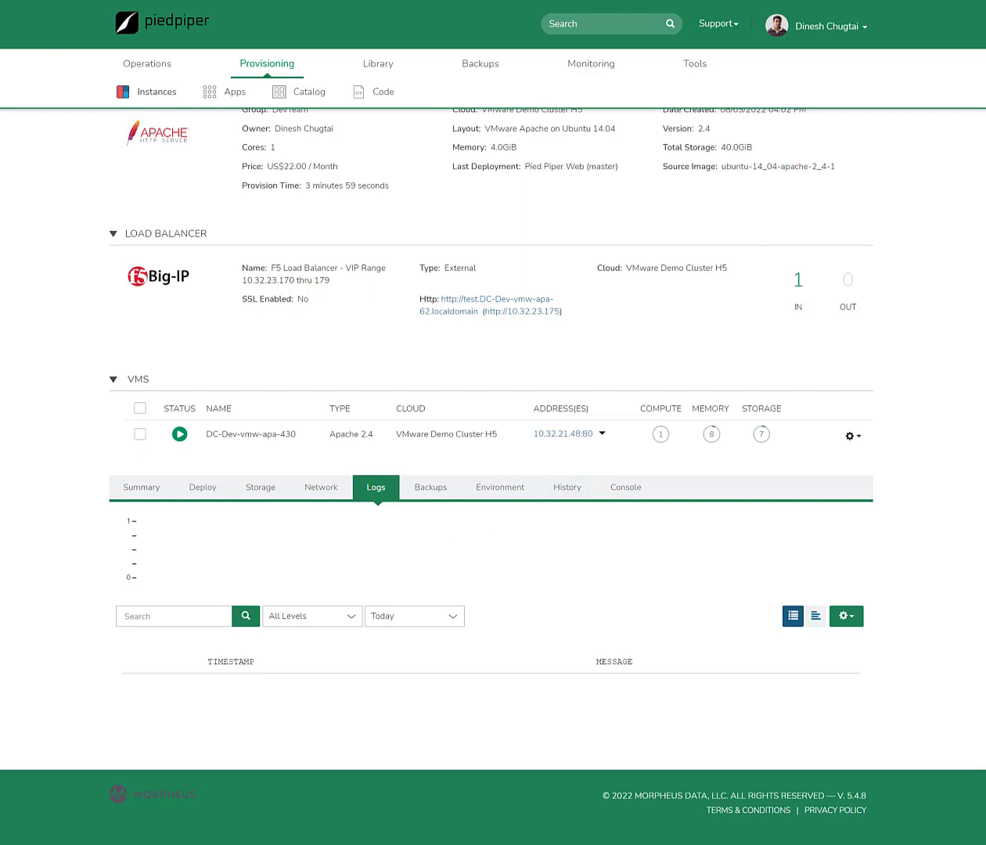
{"action": "scroll", "coordinate": [929, 533], "scroll_direction": "up", "scroll_amount": 1}
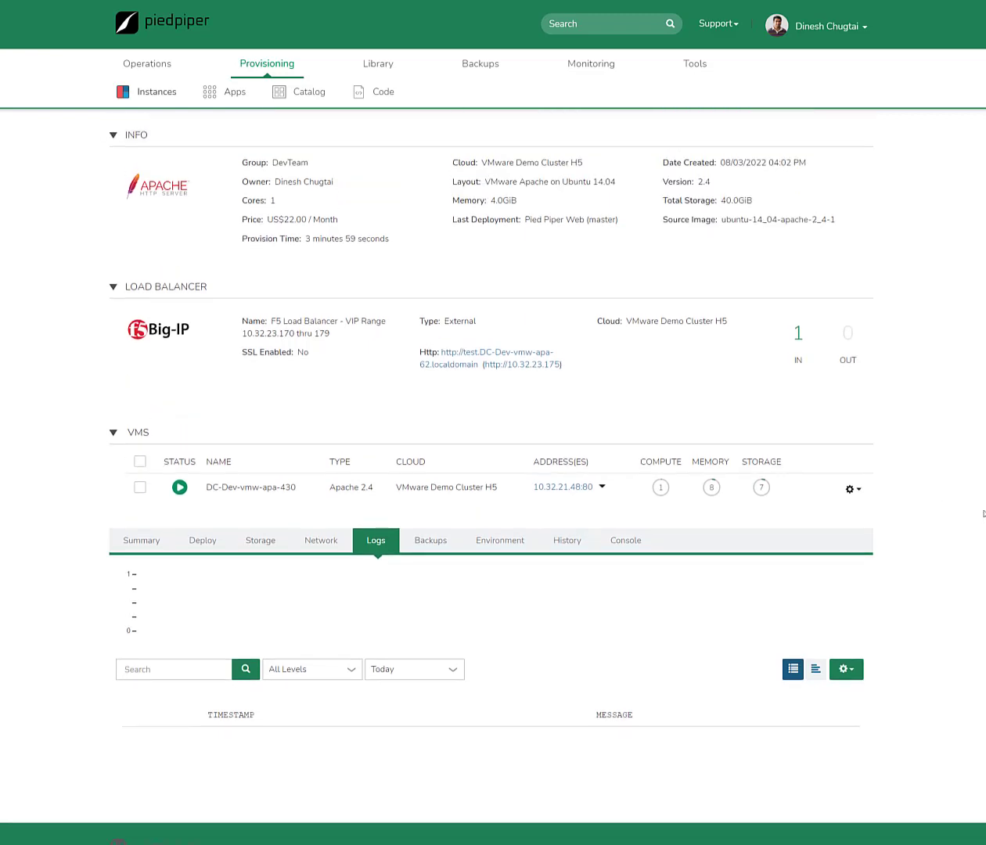
{"action": "left_click", "coordinate": [633, 544]}
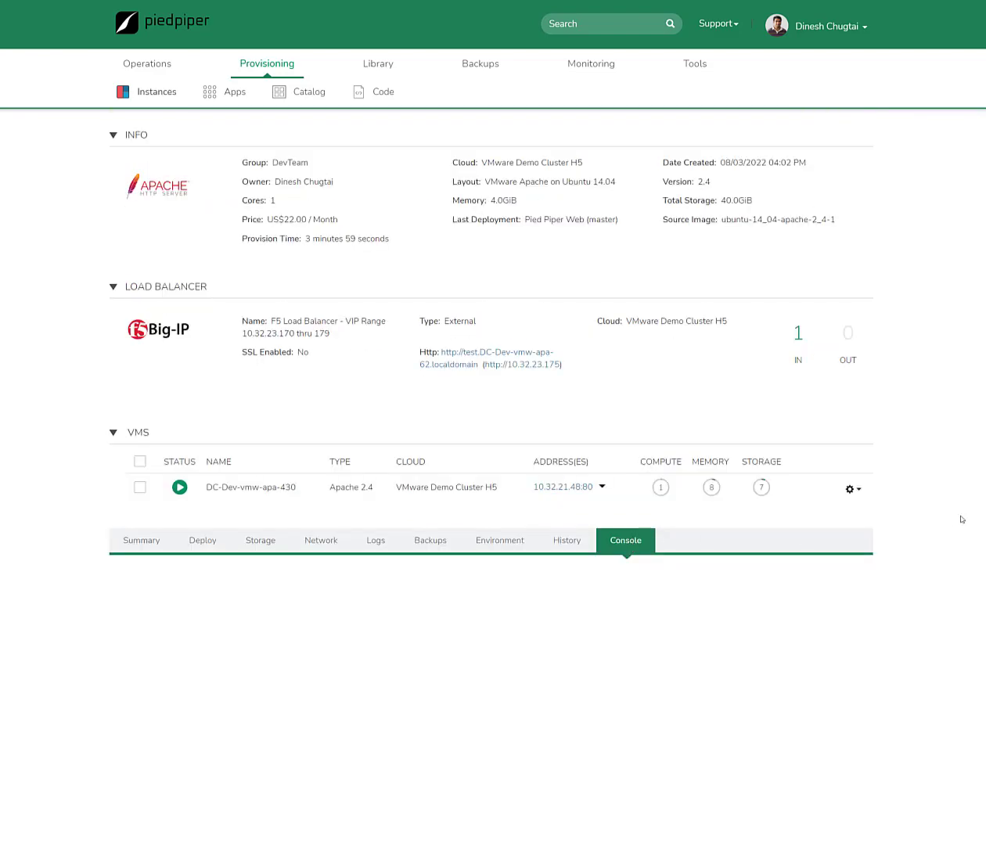
{"action": "scroll", "coordinate": [973, 519], "scroll_direction": "down", "scroll_amount": 3}
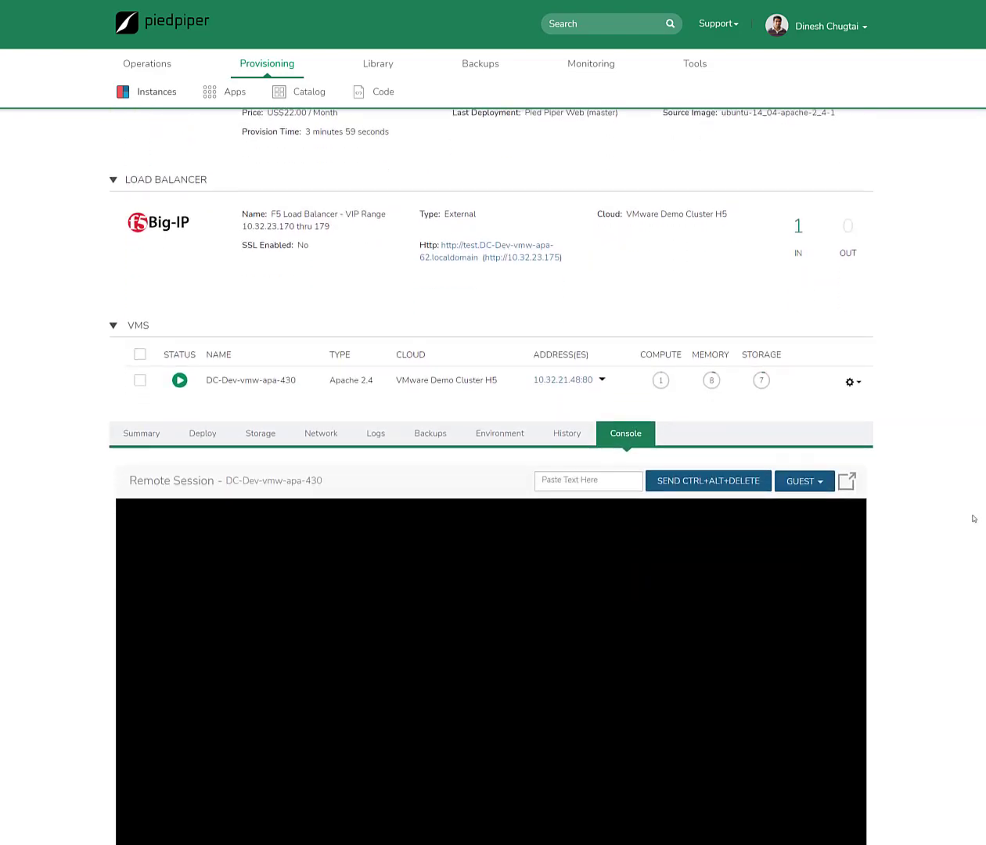
{"action": "scroll", "coordinate": [974, 518], "scroll_direction": "down", "scroll_amount": 3}
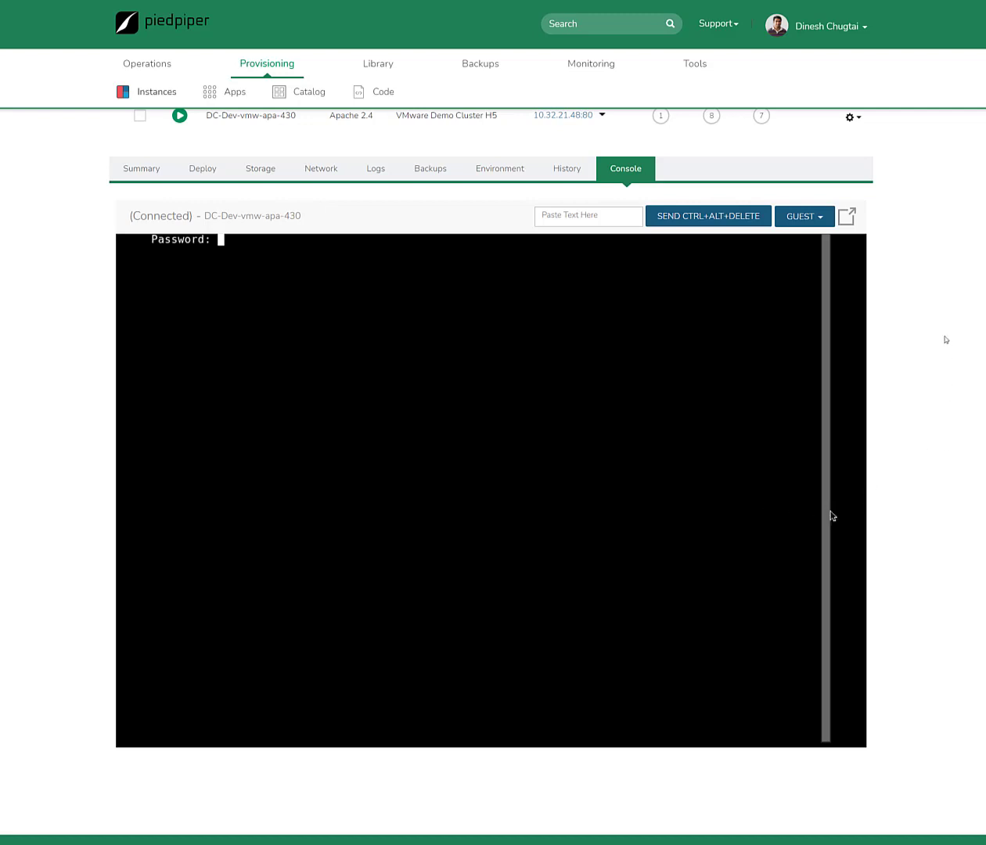
{"action": "left_click", "coordinate": [802, 217]}
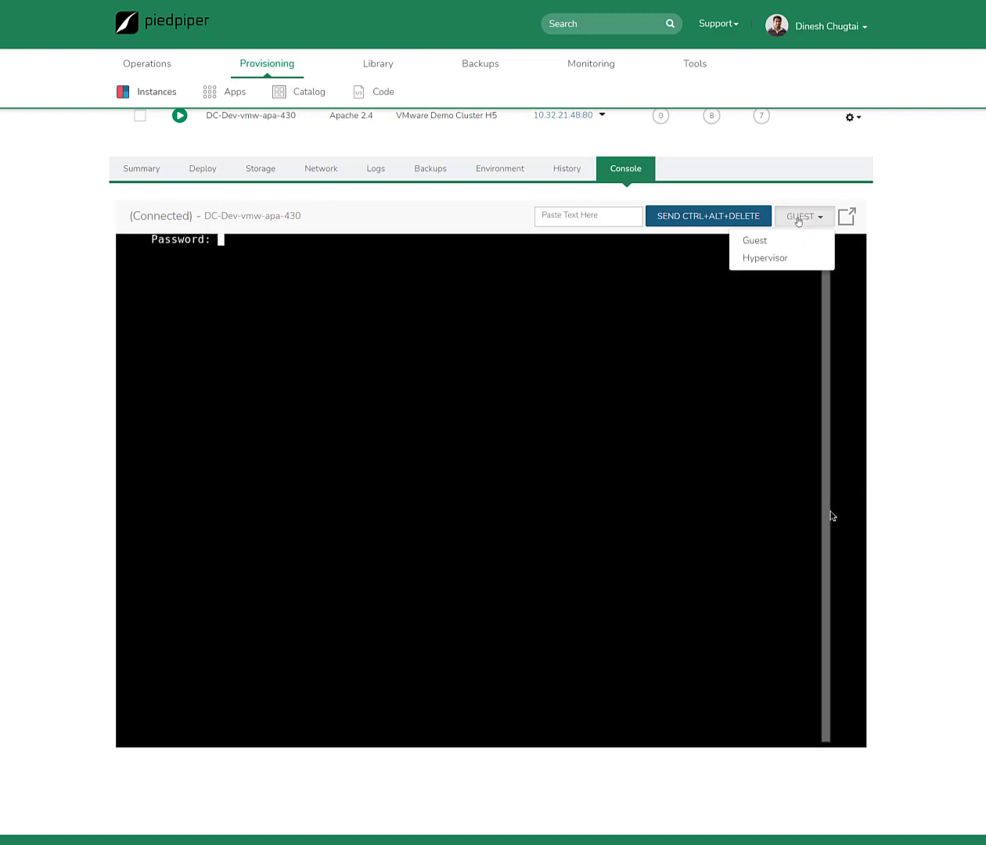
{"action": "left_click", "coordinate": [759, 257]}
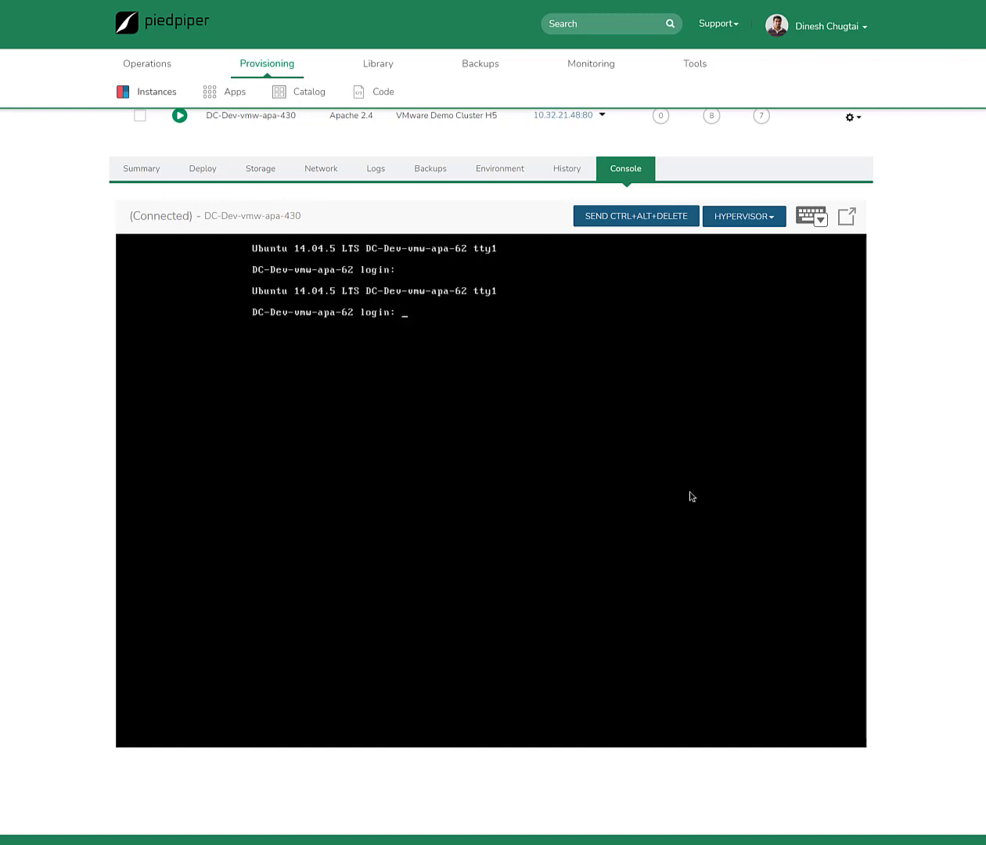
Review the available plans in the instance's Reconfigure action, then close it without making changes
{"action": "scroll", "coordinate": [692, 496], "scroll_direction": "up", "scroll_amount": 3}
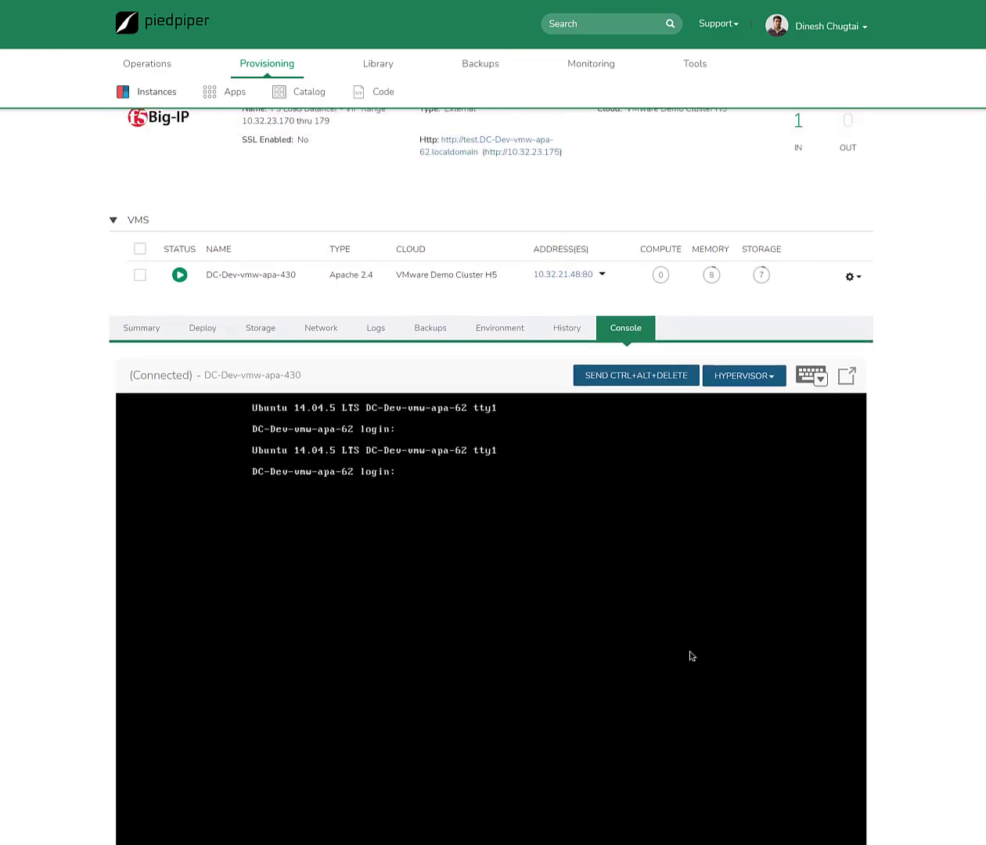
{"action": "scroll", "coordinate": [692, 656], "scroll_direction": "up", "scroll_amount": 5}
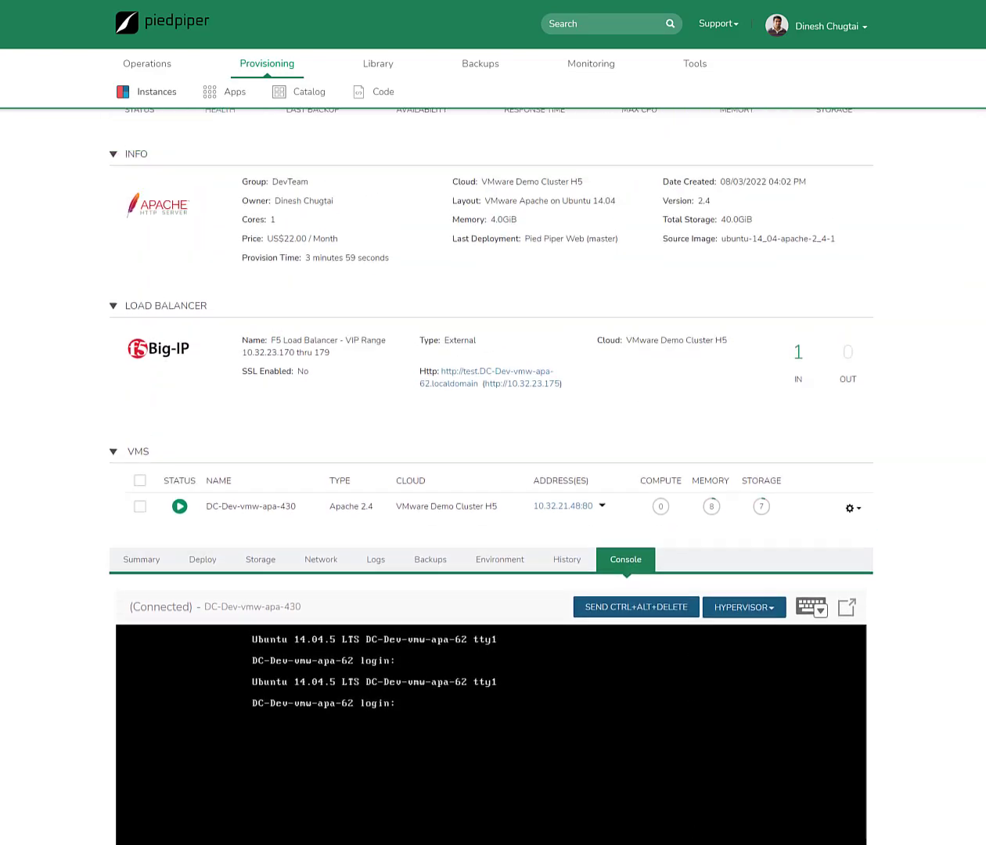
{"action": "scroll", "coordinate": [947, 219], "scroll_direction": "up", "scroll_amount": 3}
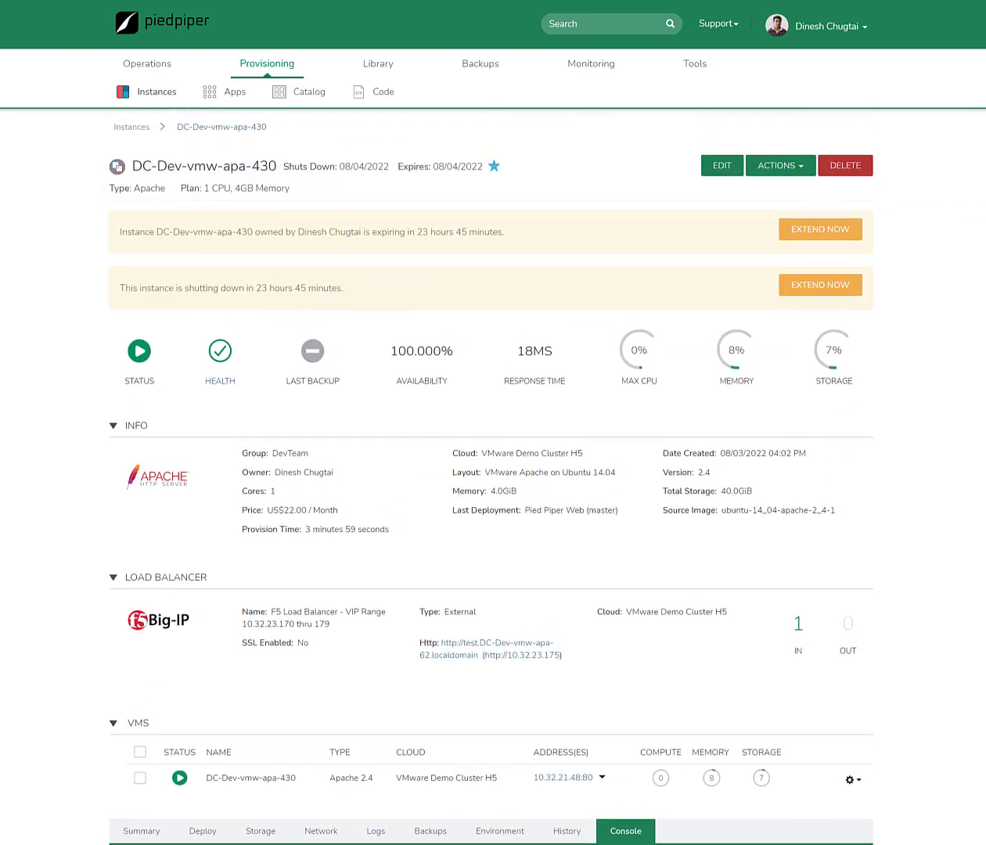
{"action": "left_click", "coordinate": [774, 169]}
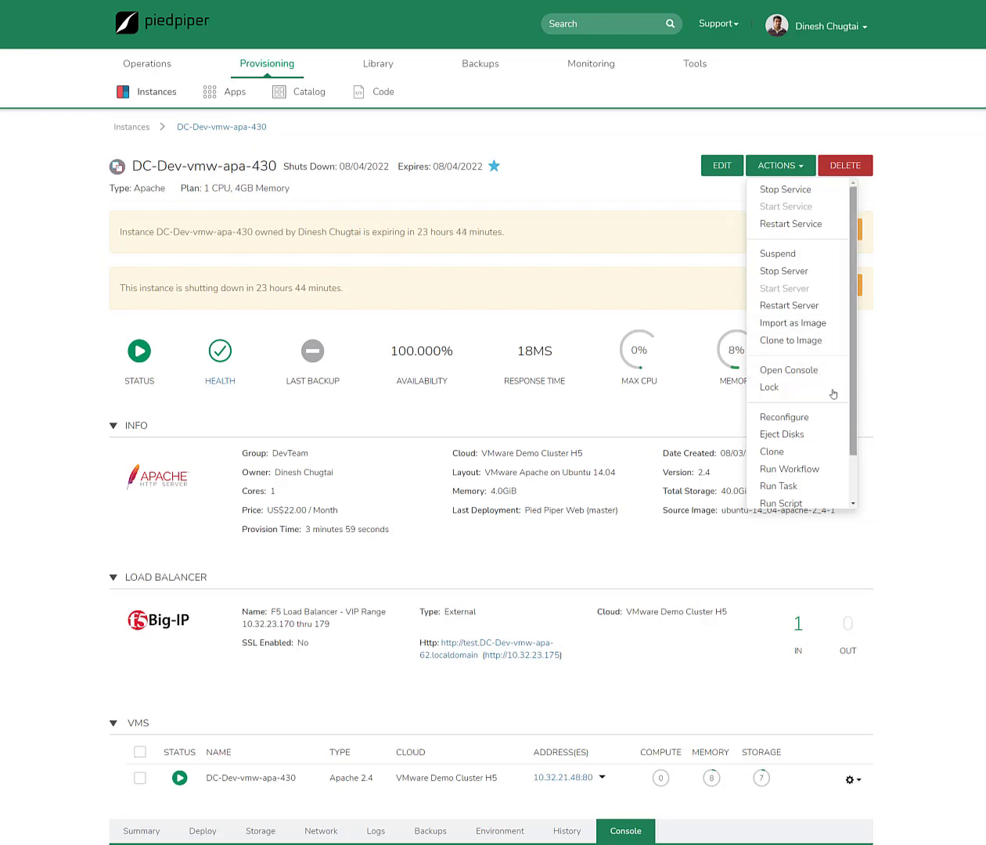
{"action": "scroll", "coordinate": [827, 401], "scroll_direction": "down", "scroll_amount": 1}
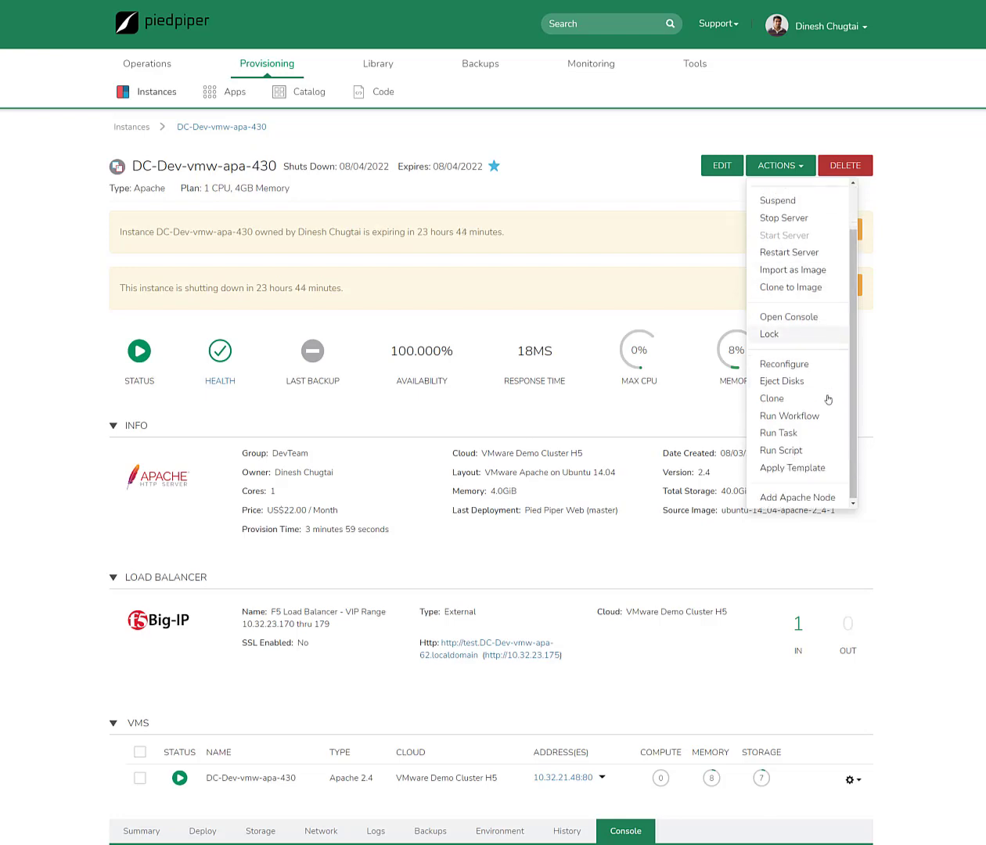
{"action": "left_click", "coordinate": [783, 365]}
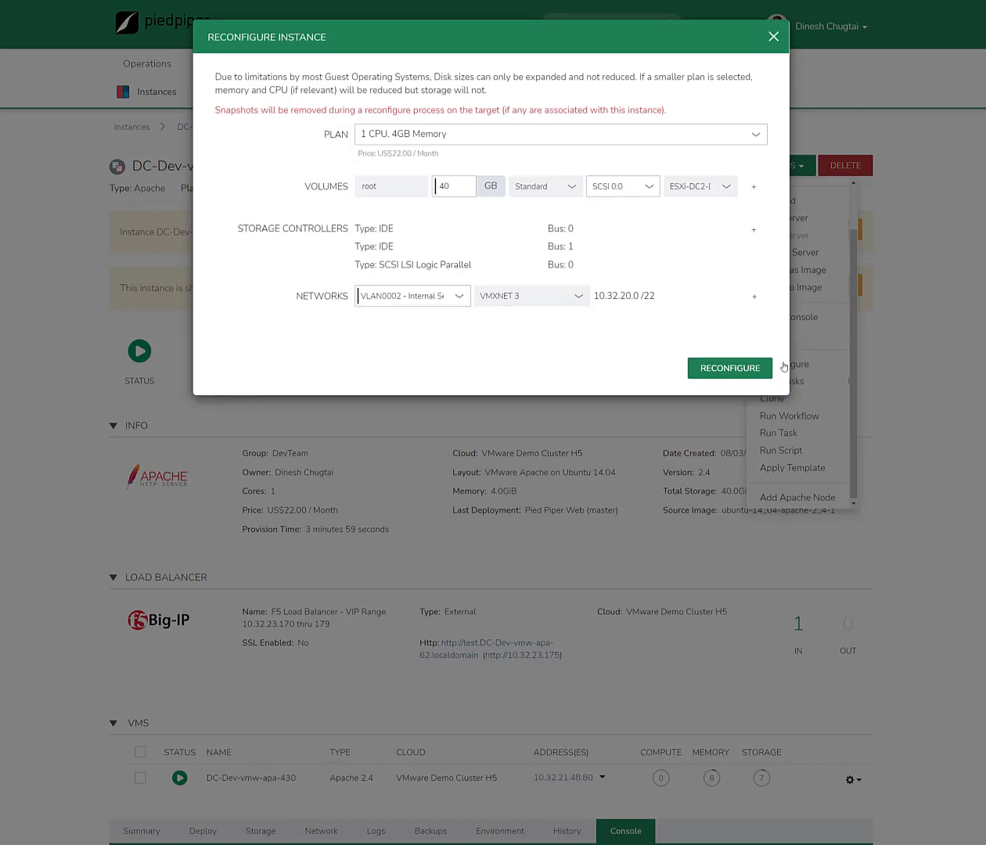
{"action": "left_click", "coordinate": [441, 134]}
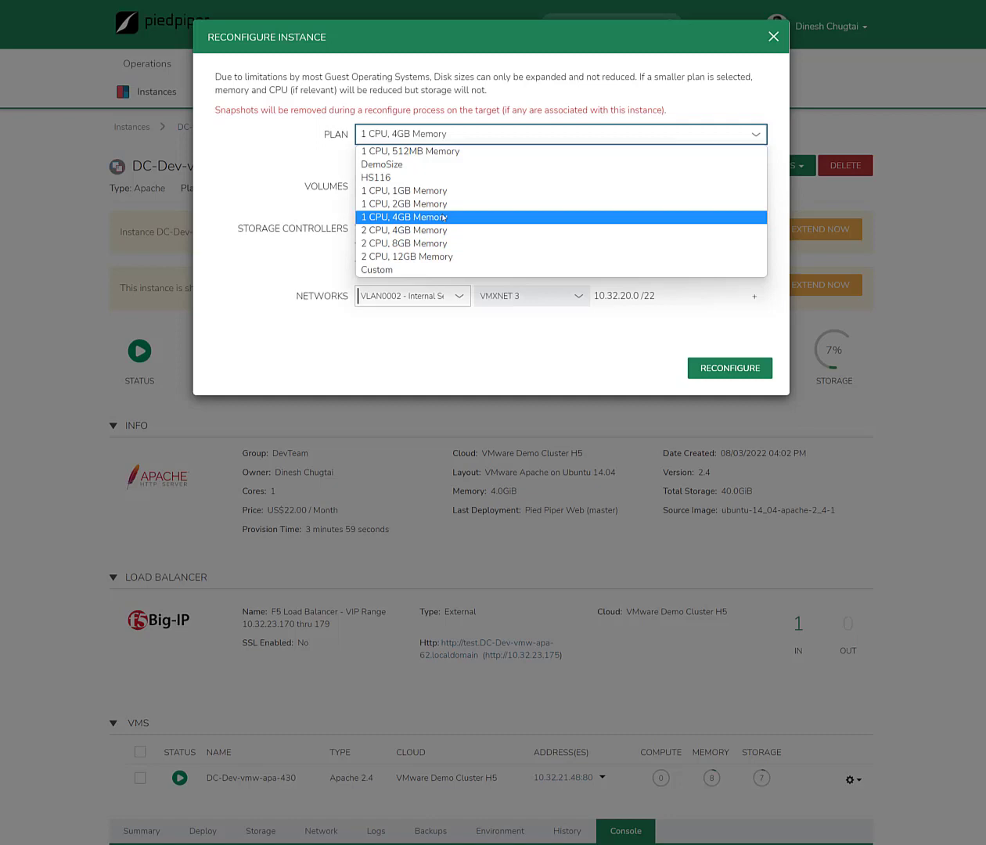
{"action": "left_click", "coordinate": [281, 171]}
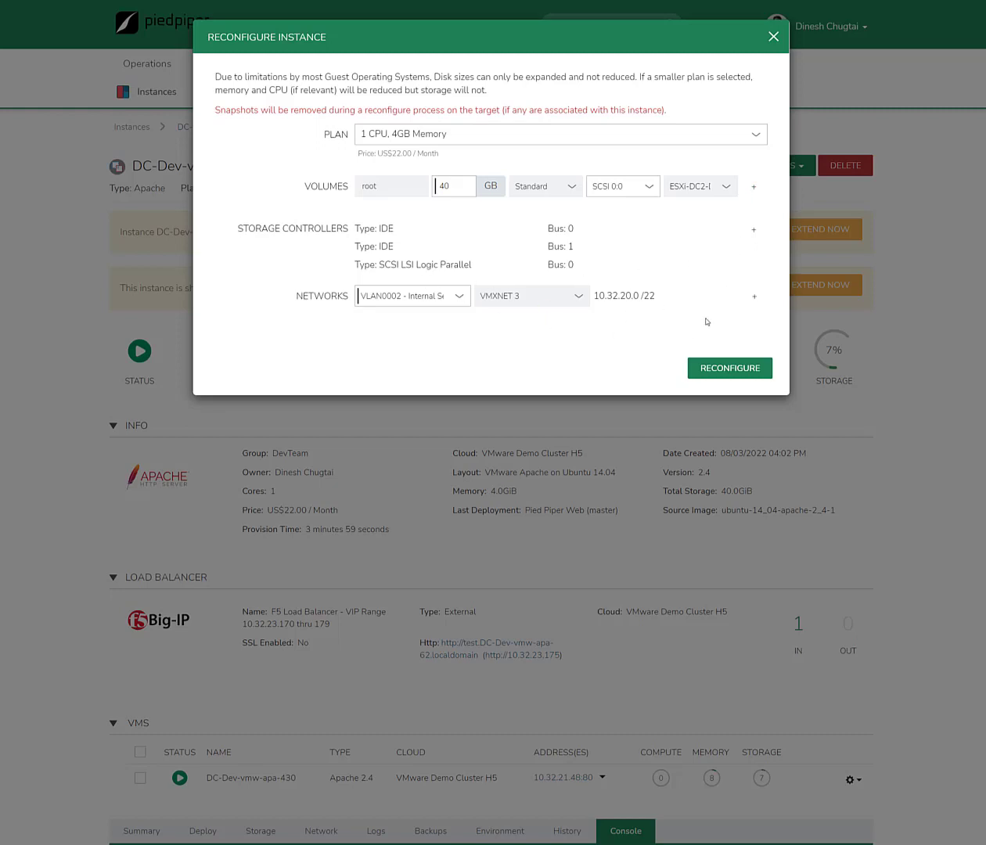
{"action": "left_click", "coordinate": [773, 36]}
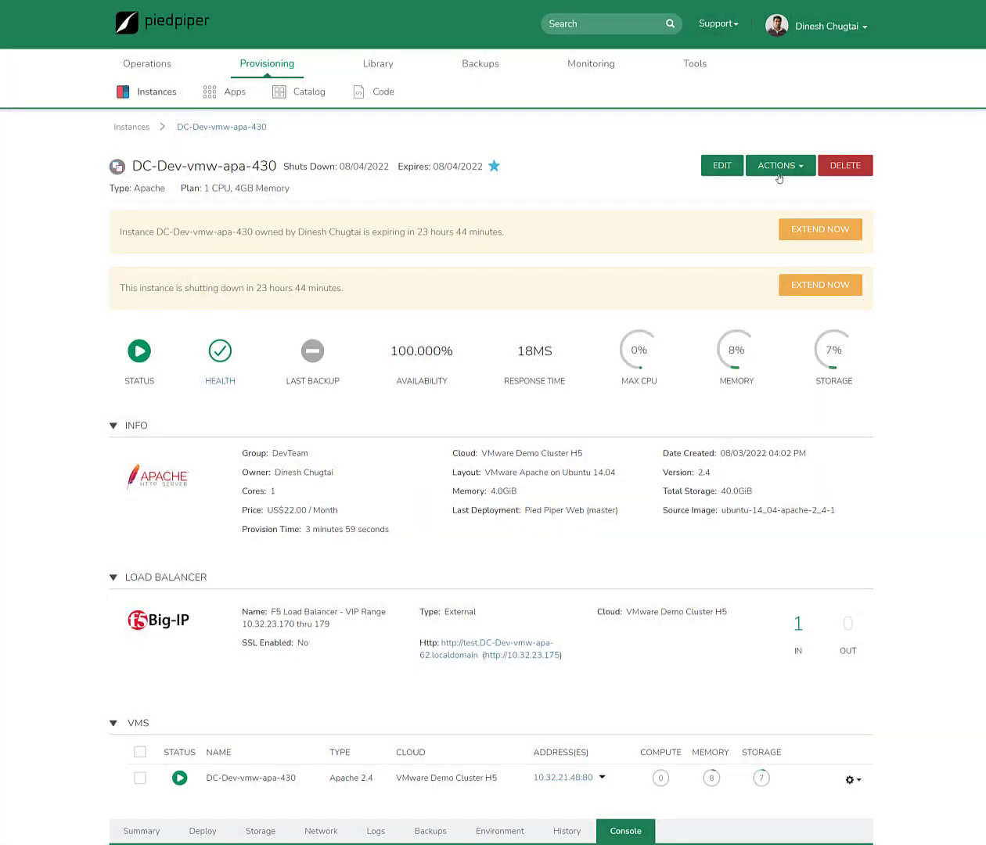
Run the task Piped Piper Standard Ansible Deployment for Linux Servers on the instance
{"action": "left_click", "coordinate": [768, 174]}
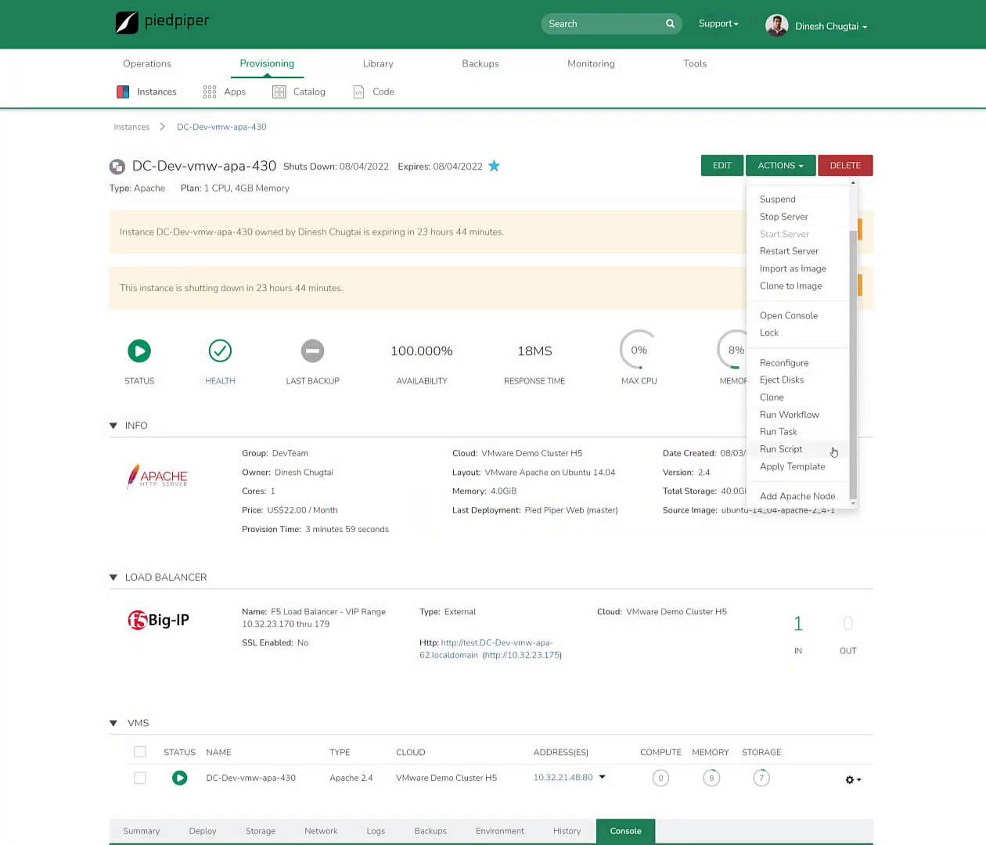
{"action": "scroll", "coordinate": [833, 452], "scroll_direction": "down", "scroll_amount": 1}
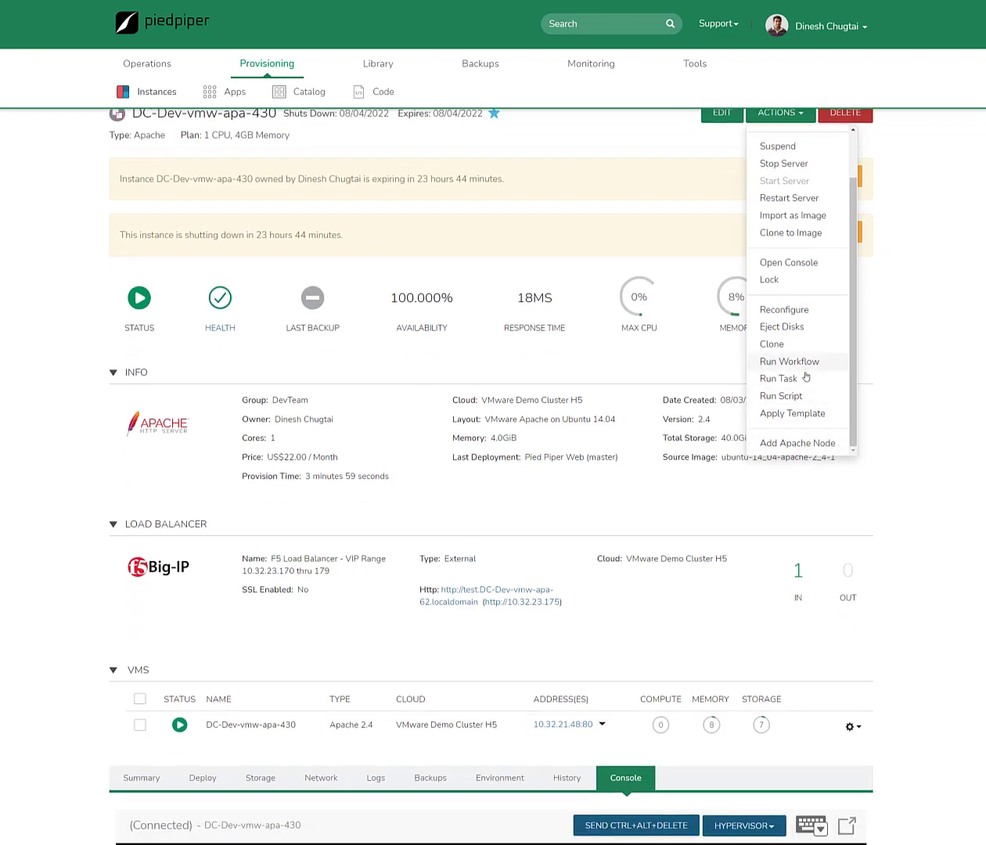
{"action": "left_click", "coordinate": [775, 378]}
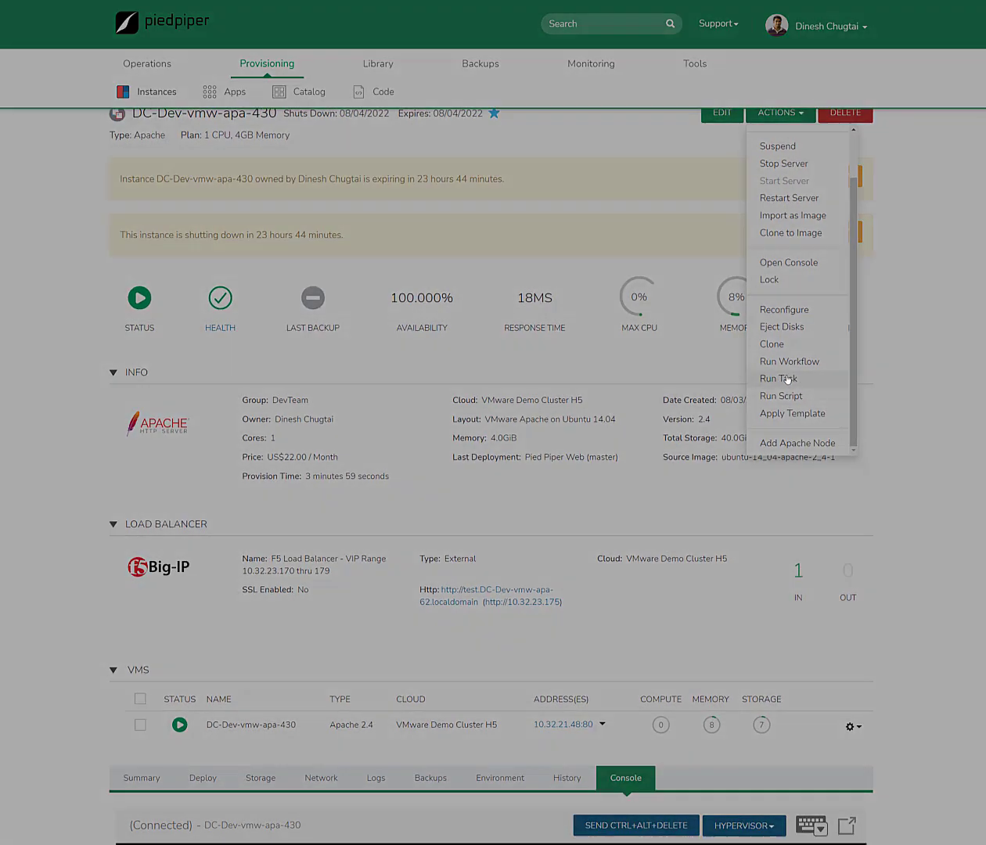
{"action": "left_click", "coordinate": [443, 104]}
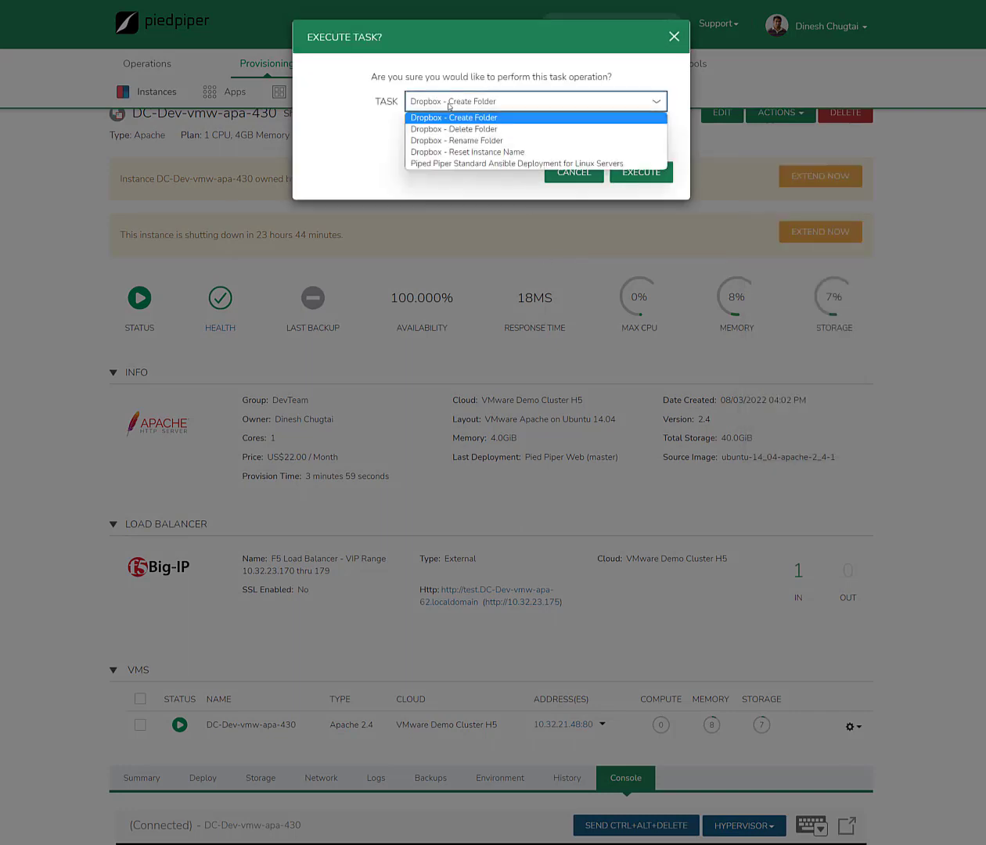
{"action": "left_click", "coordinate": [451, 163]}
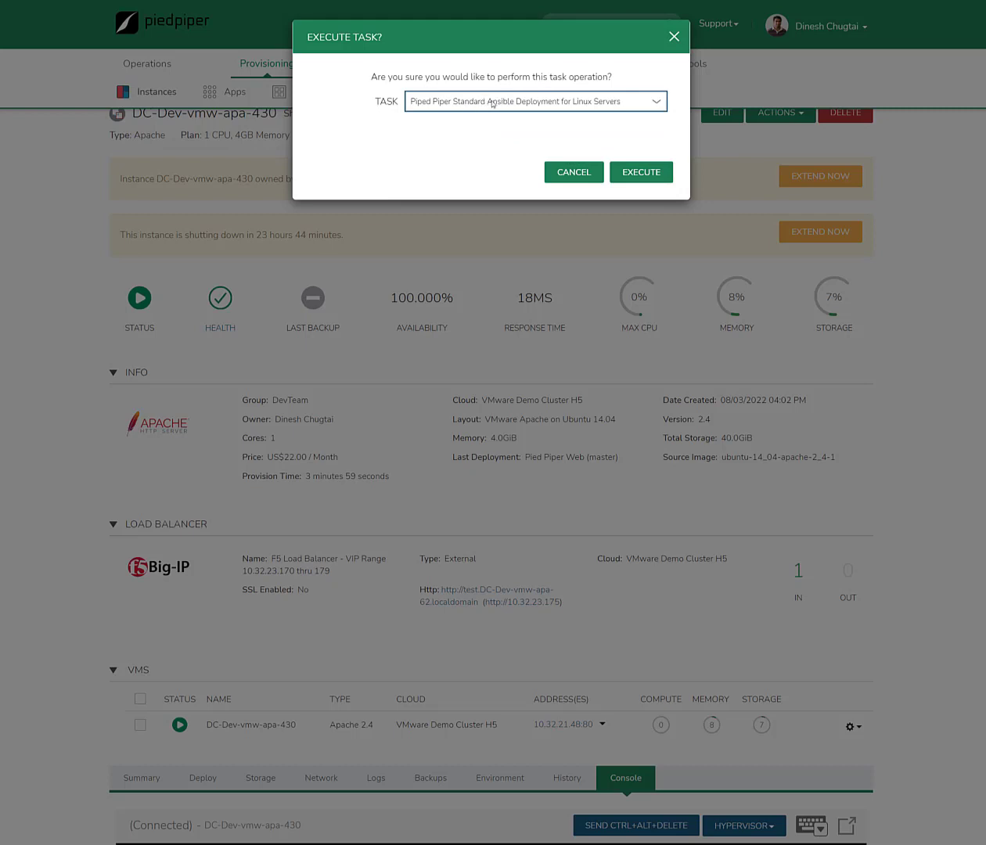
{"action": "left_click", "coordinate": [641, 181]}
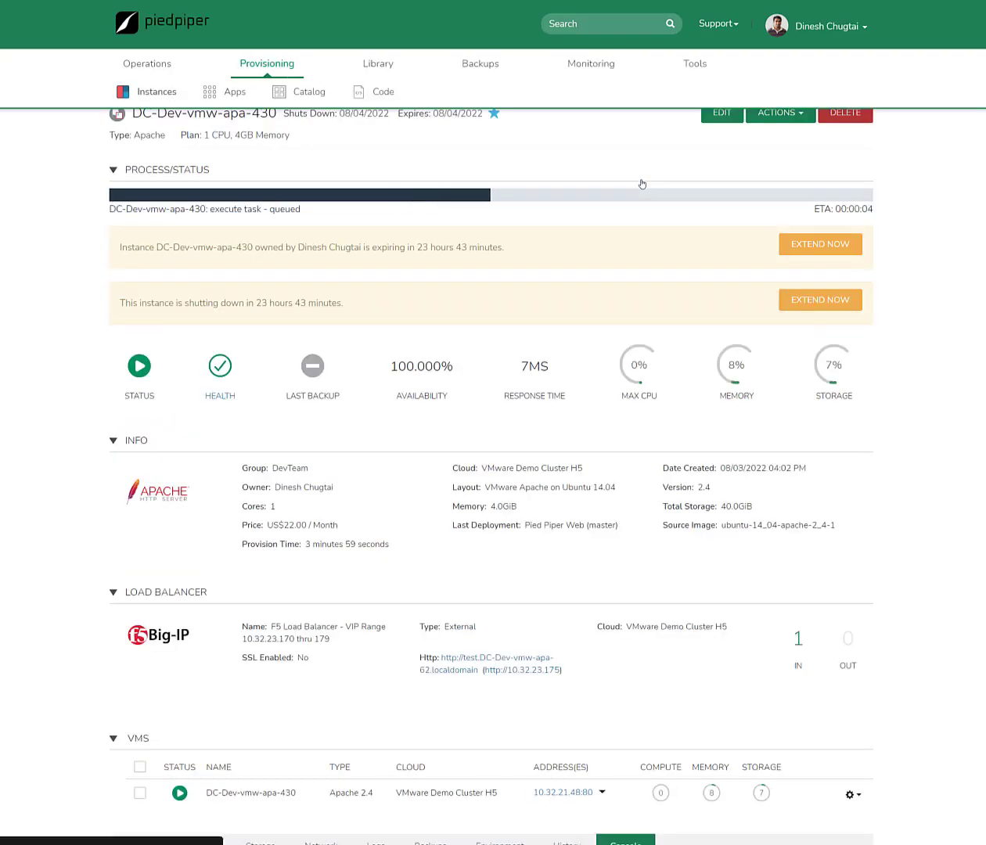
Open the instance's history and examine the output of the Piped Piper Standard Ansible Deployment for Linux Servers task
{"action": "scroll", "coordinate": [900, 438], "scroll_direction": "down", "scroll_amount": 2}
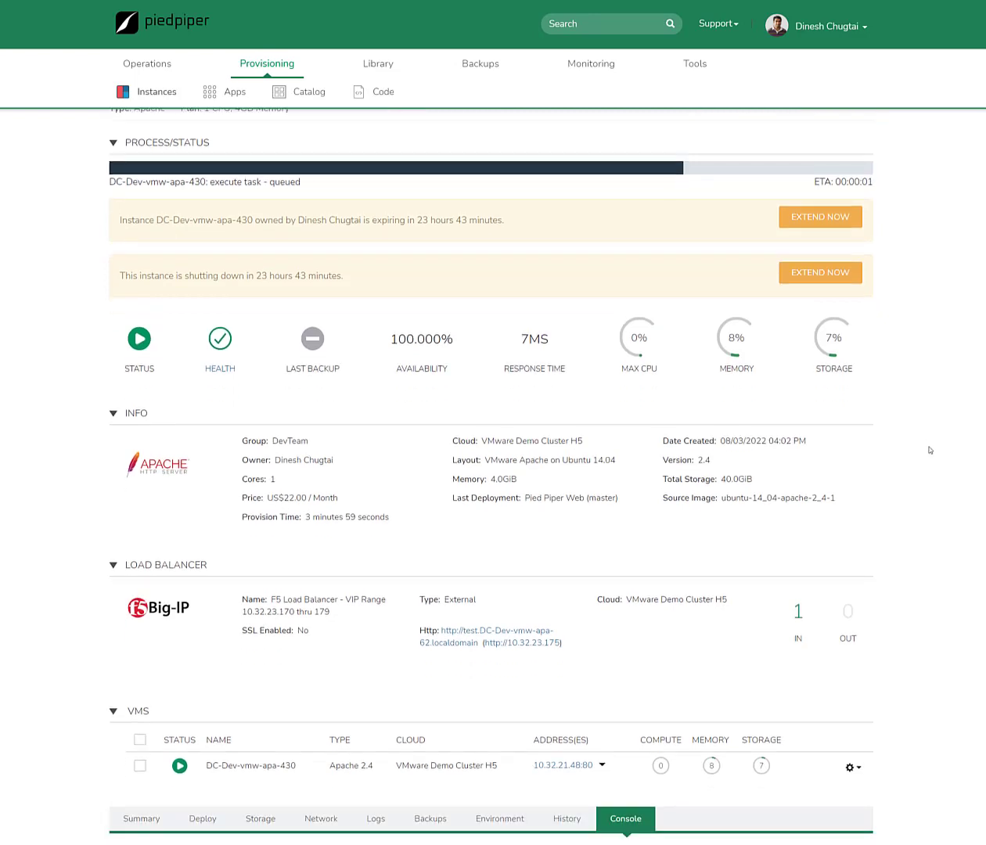
{"action": "scroll", "coordinate": [930, 450], "scroll_direction": "down", "scroll_amount": 5}
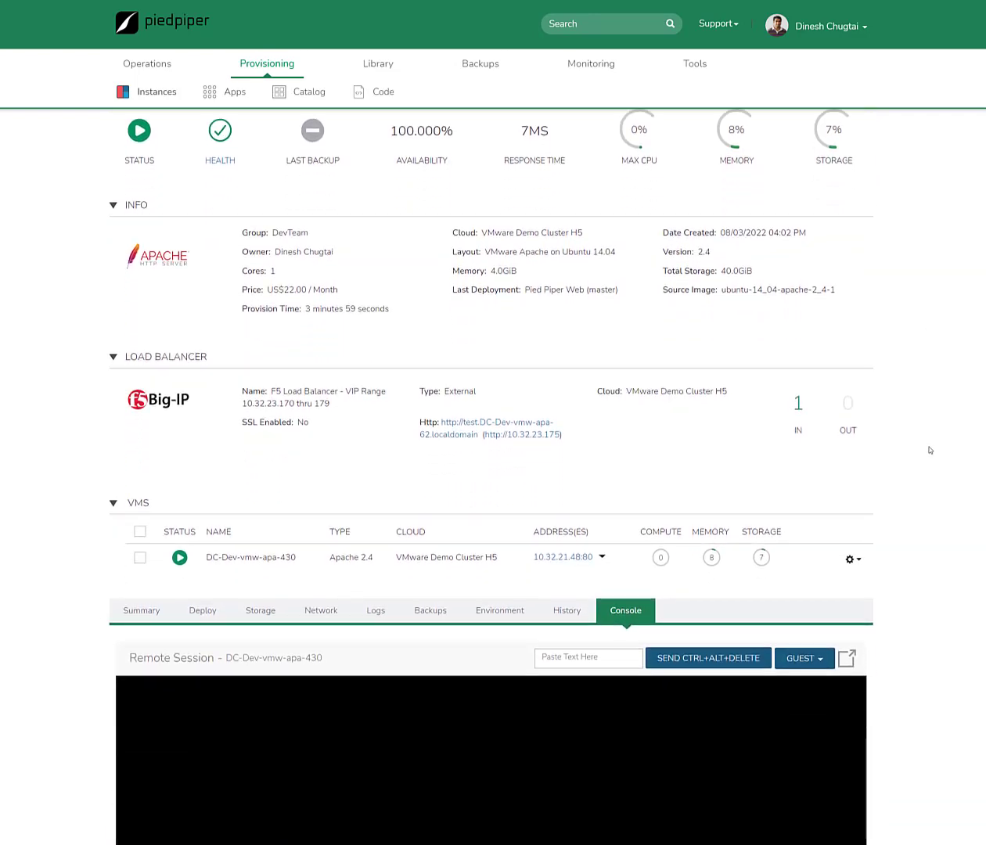
{"action": "scroll", "coordinate": [930, 450], "scroll_direction": "down", "scroll_amount": 4}
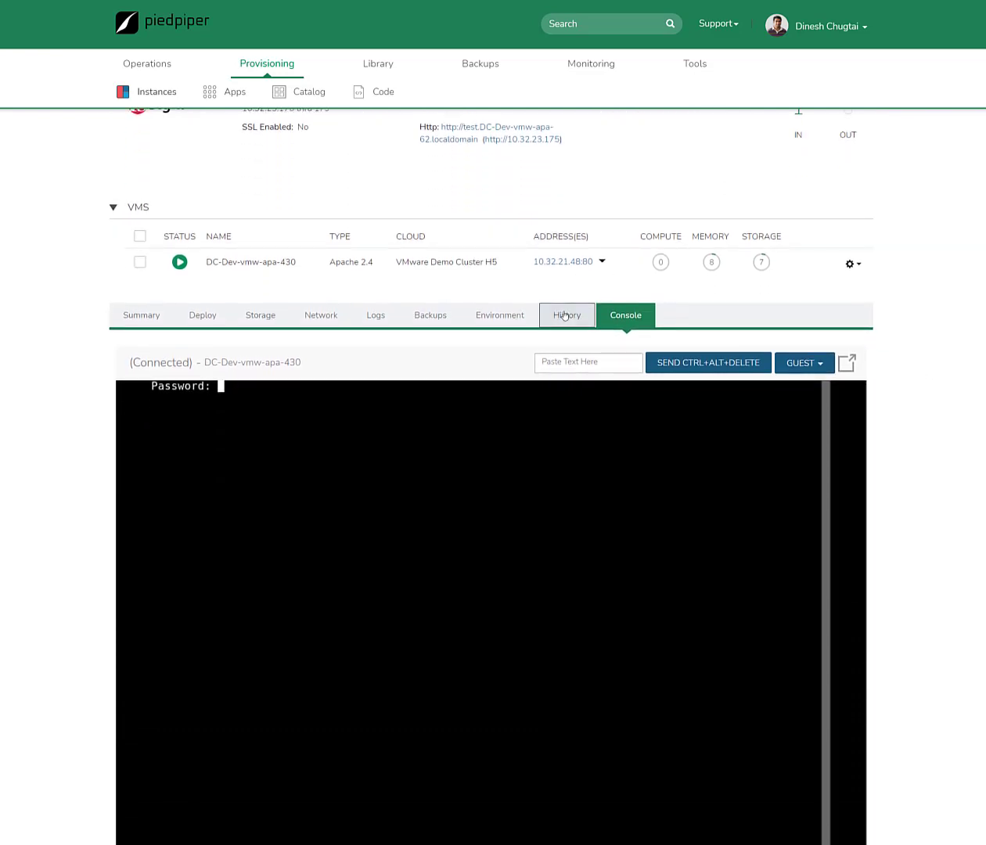
{"action": "left_click", "coordinate": [563, 315]}
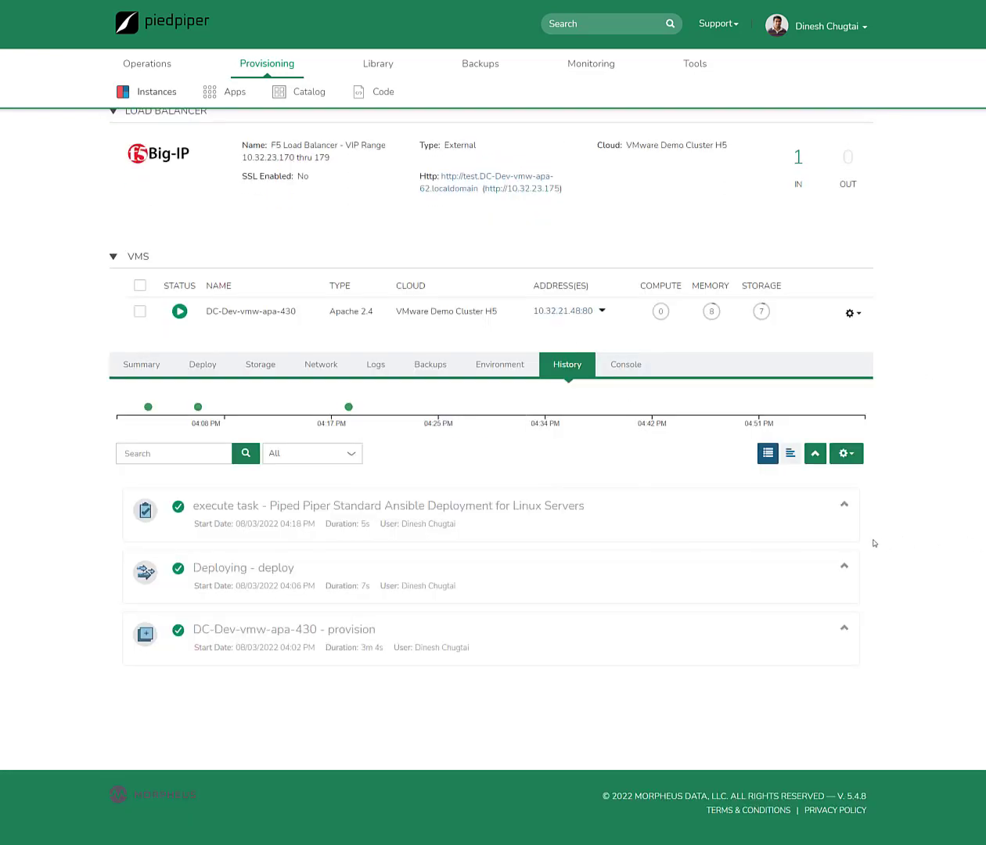
{"action": "left_click", "coordinate": [843, 506]}
{"action": "scroll", "coordinate": [636, 584], "scroll_direction": "down", "scroll_amount": 1}
{"action": "scroll", "coordinate": [572, 618], "scroll_direction": "down", "scroll_amount": 1}
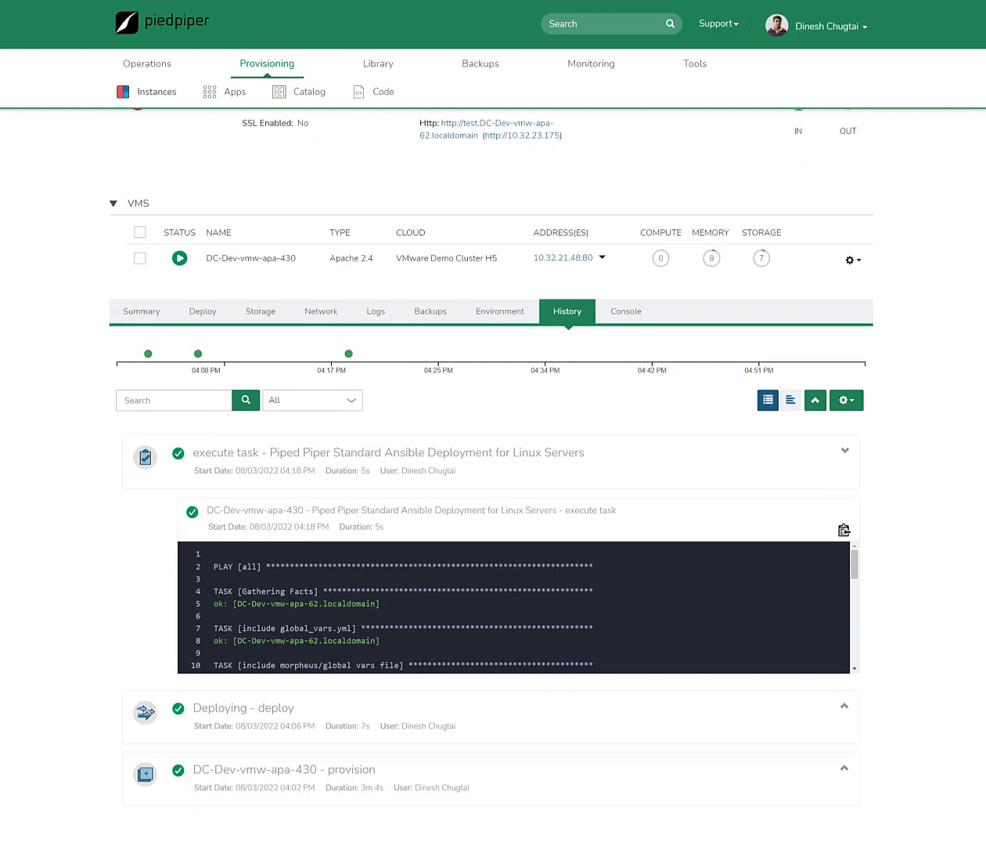
{"action": "scroll", "coordinate": [483, 451], "scroll_direction": "up", "scroll_amount": 2}
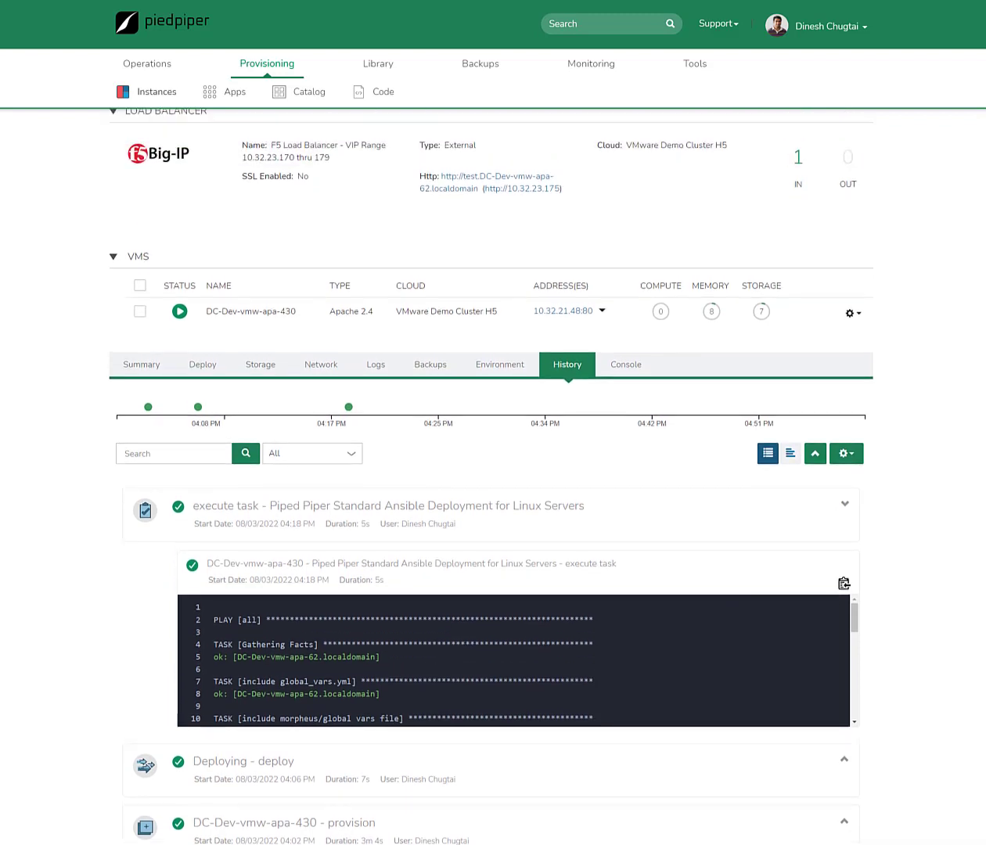
{"action": "scroll", "coordinate": [483, 469], "scroll_direction": "up", "scroll_amount": 8}
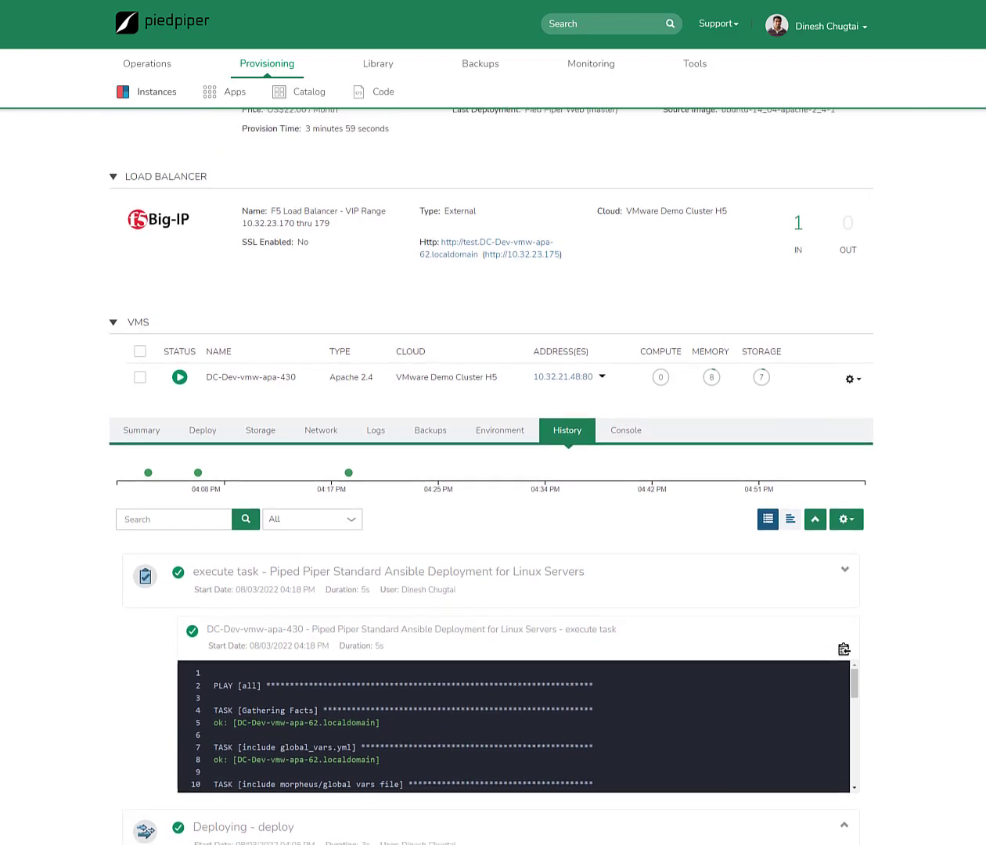
{"action": "scroll", "coordinate": [483, 470], "scroll_direction": "up", "scroll_amount": 10}
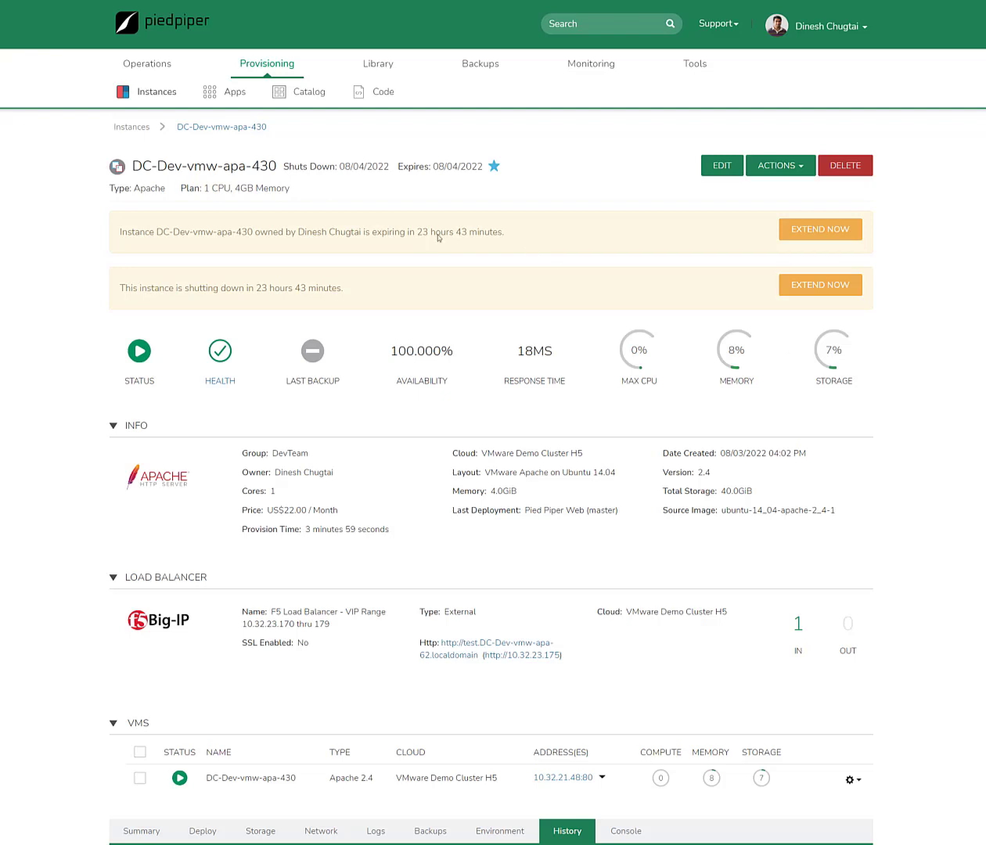
Open the Demotest123 app and review its summary, its instances and its combined Apache and MySQL logs
{"action": "left_click", "coordinate": [227, 98]}
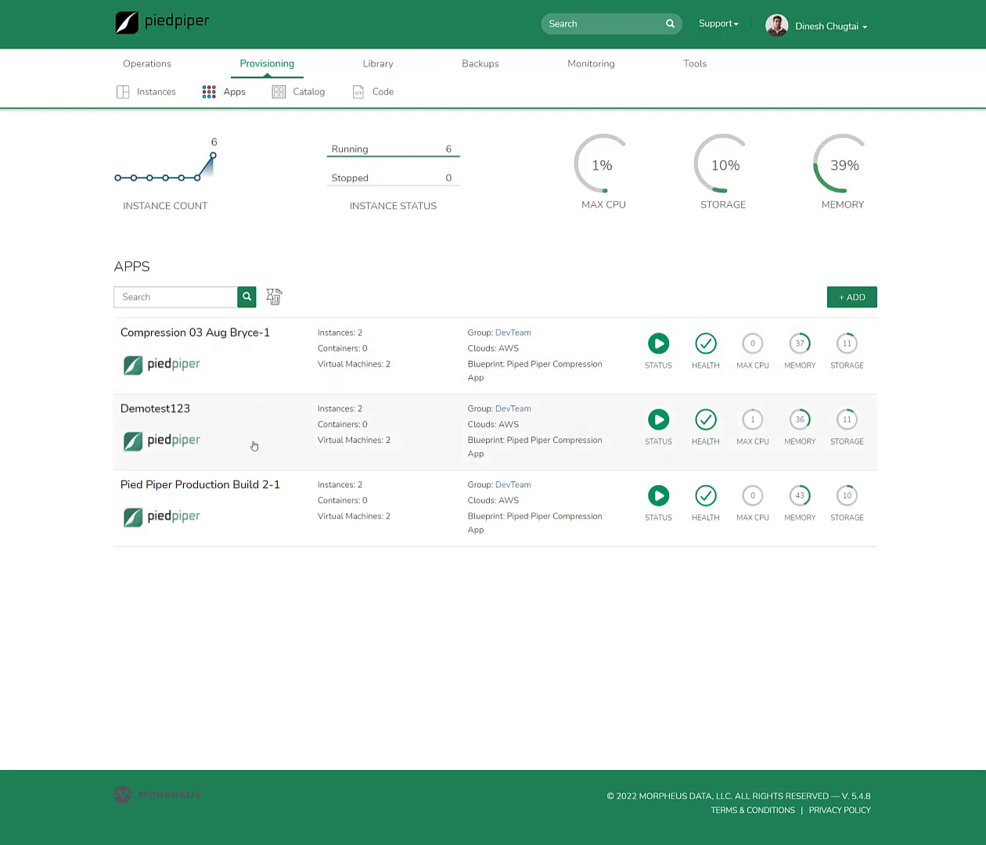
{"action": "left_click", "coordinate": [210, 432]}
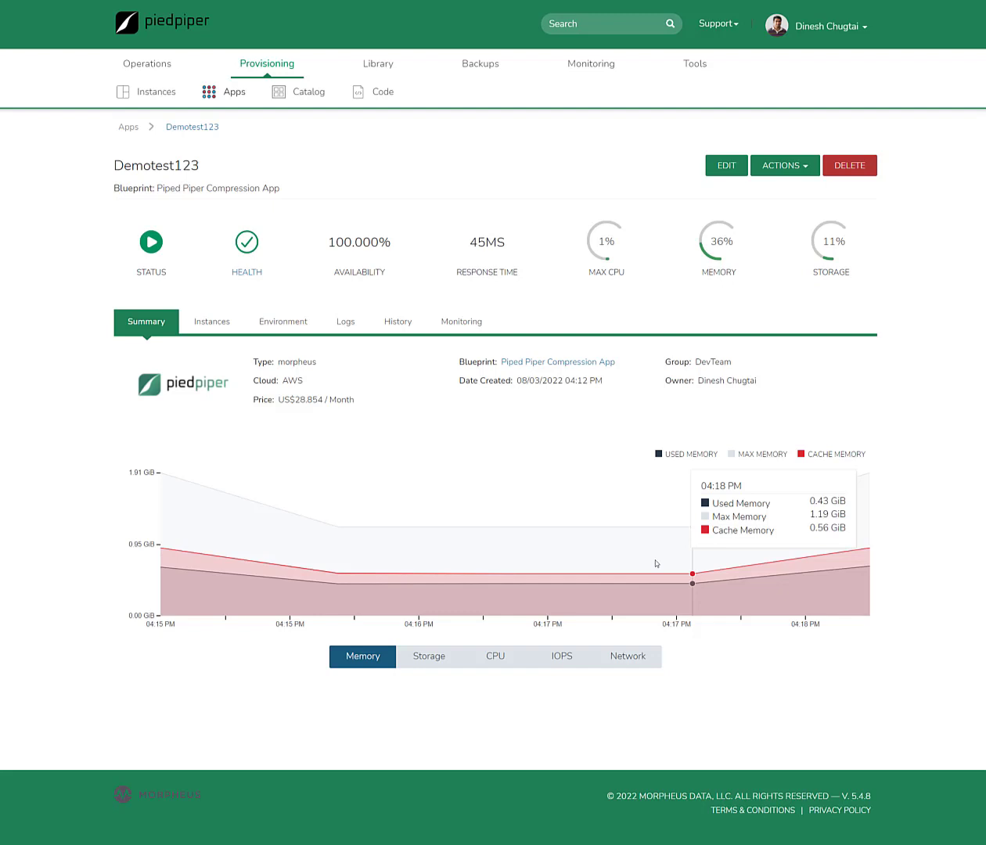
{"action": "left_click", "coordinate": [208, 328]}
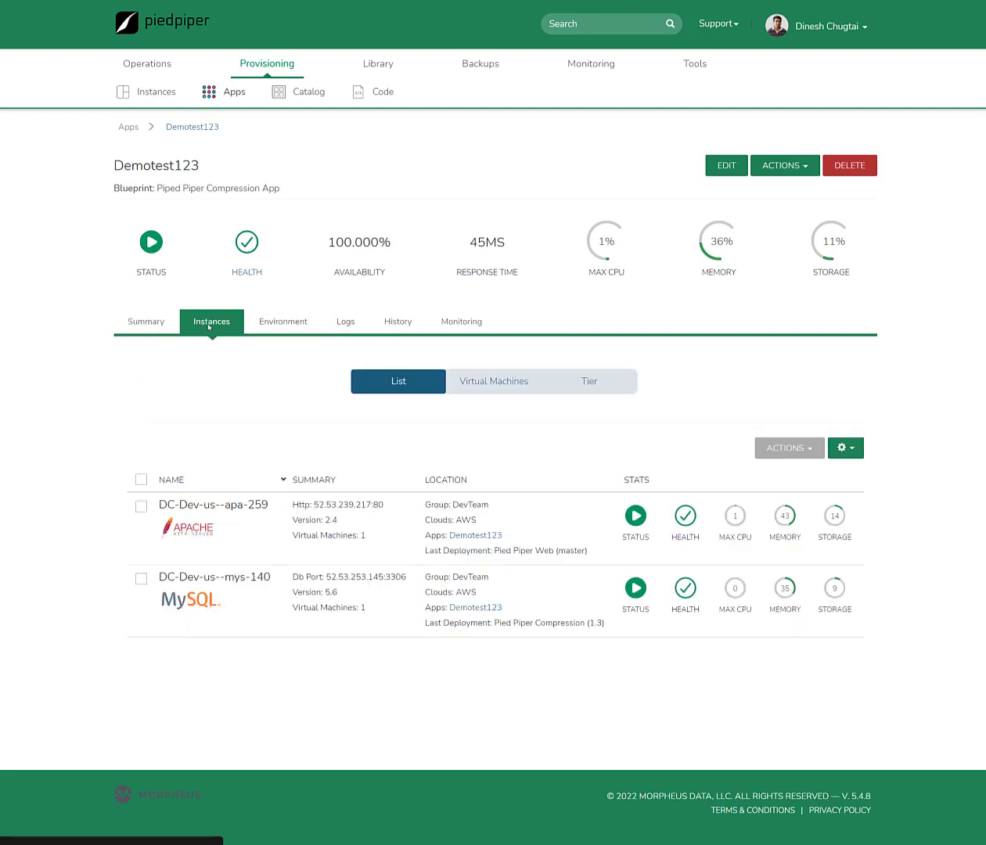
{"action": "left_click", "coordinate": [348, 323]}
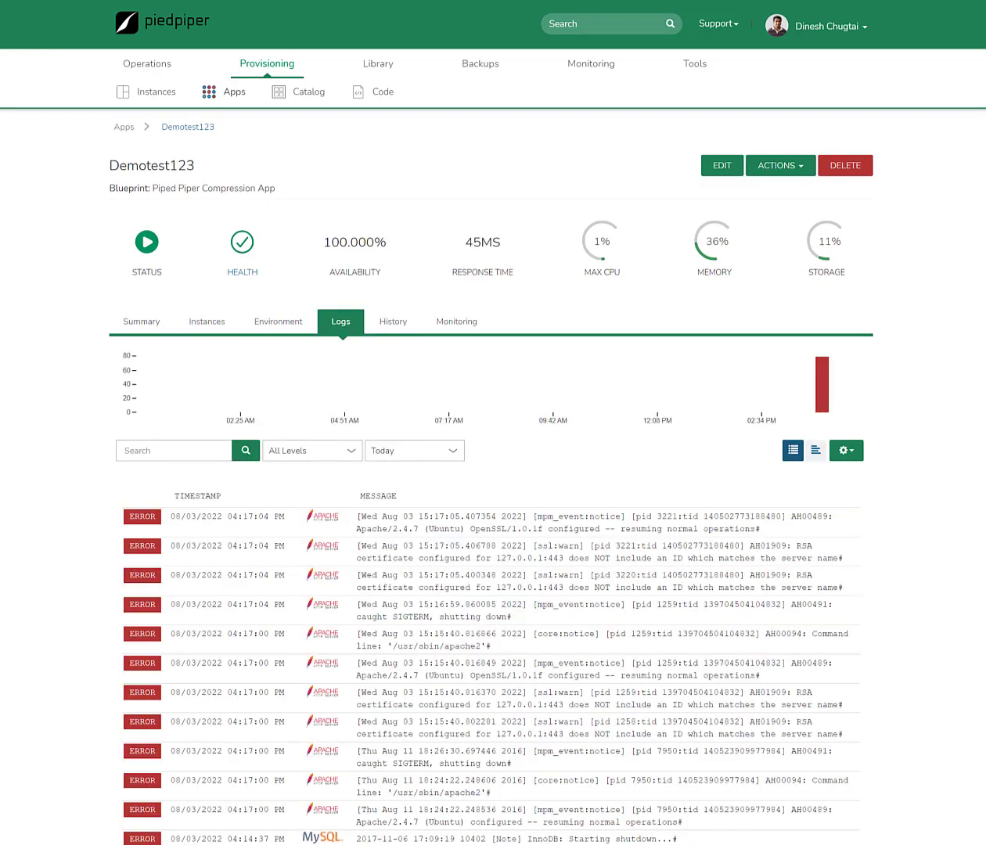
{"action": "scroll", "coordinate": [483, 477], "scroll_direction": "down", "scroll_amount": 3}
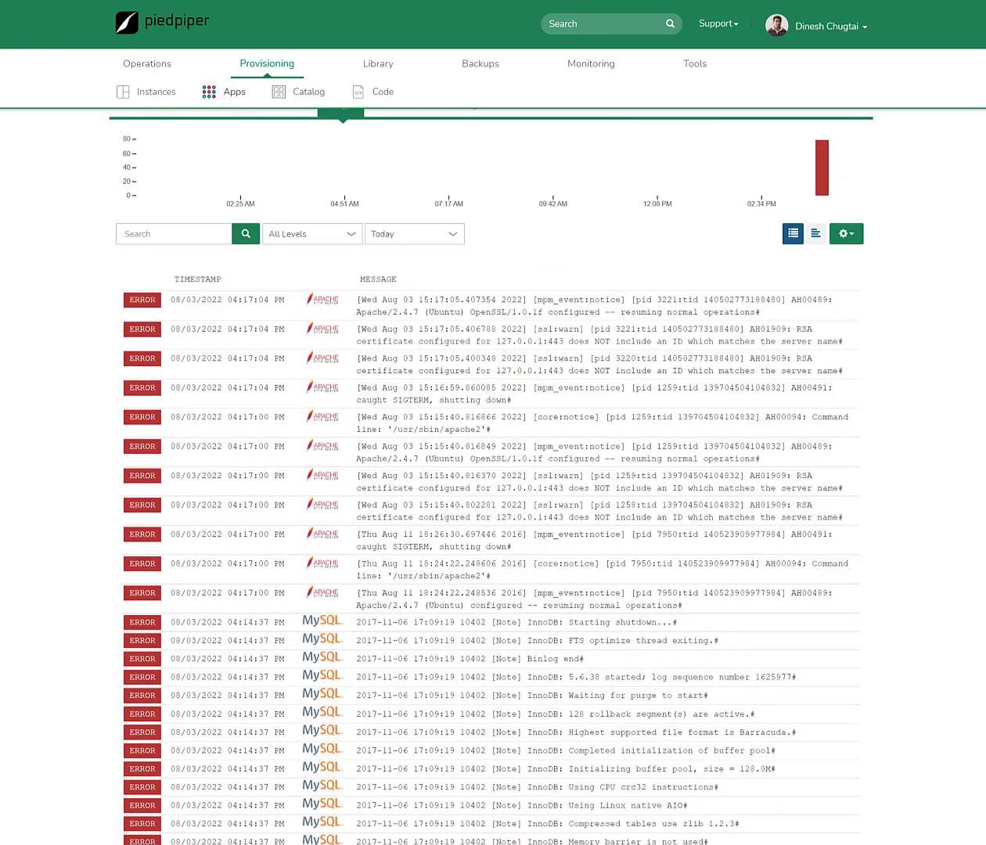
{"action": "scroll", "coordinate": [483, 477], "scroll_direction": "down", "scroll_amount": 1}
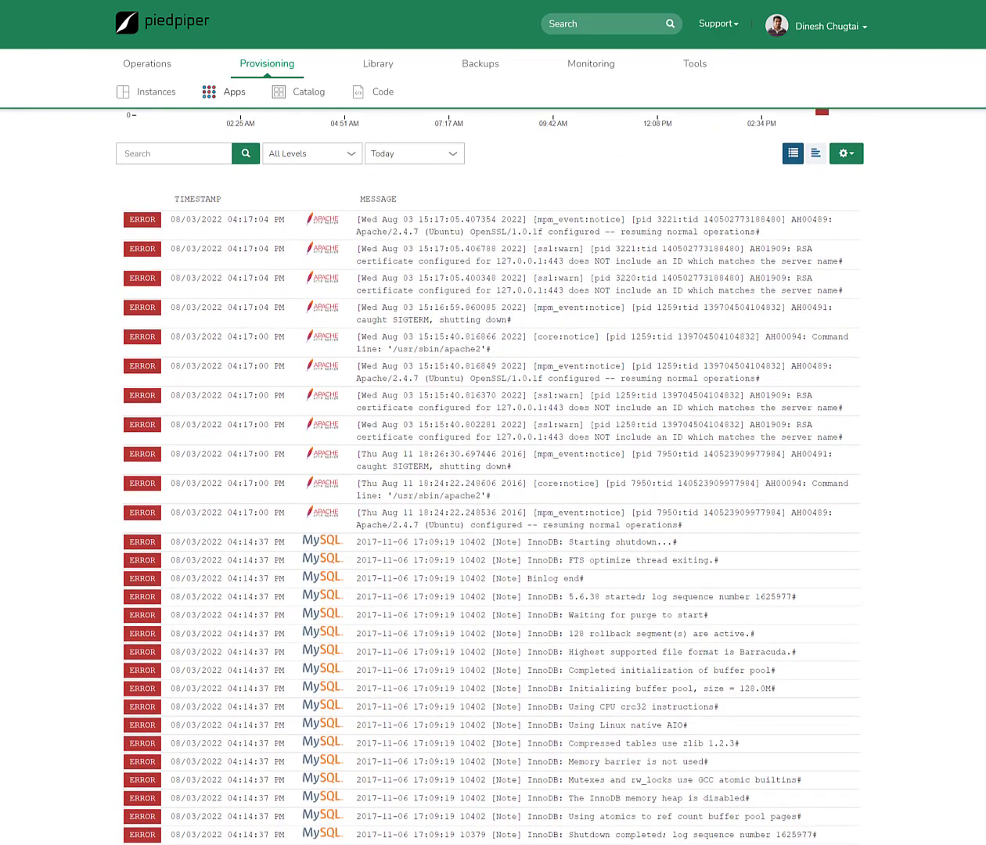
{"action": "scroll", "coordinate": [483, 477], "scroll_direction": "up", "scroll_amount": 5}
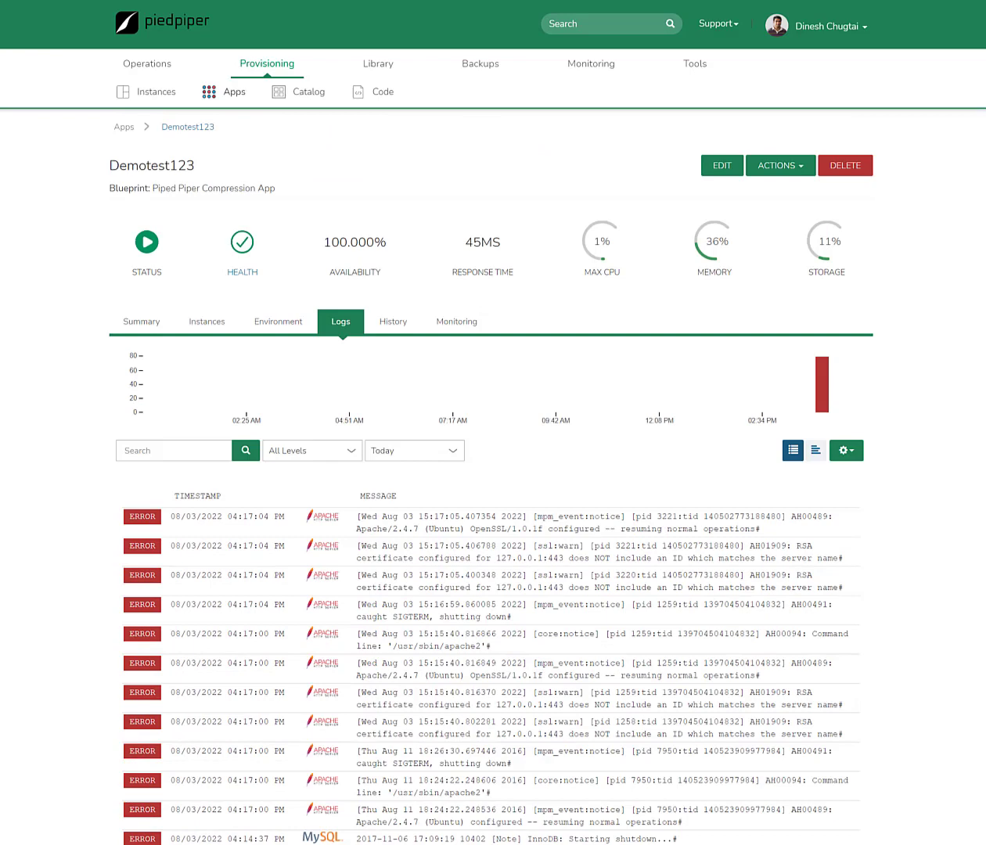
Examine the Demotest123 app's monitoring data, including availability, response time, open incidents, statistics and the website and MySQL checks
{"action": "left_click", "coordinate": [457, 321]}
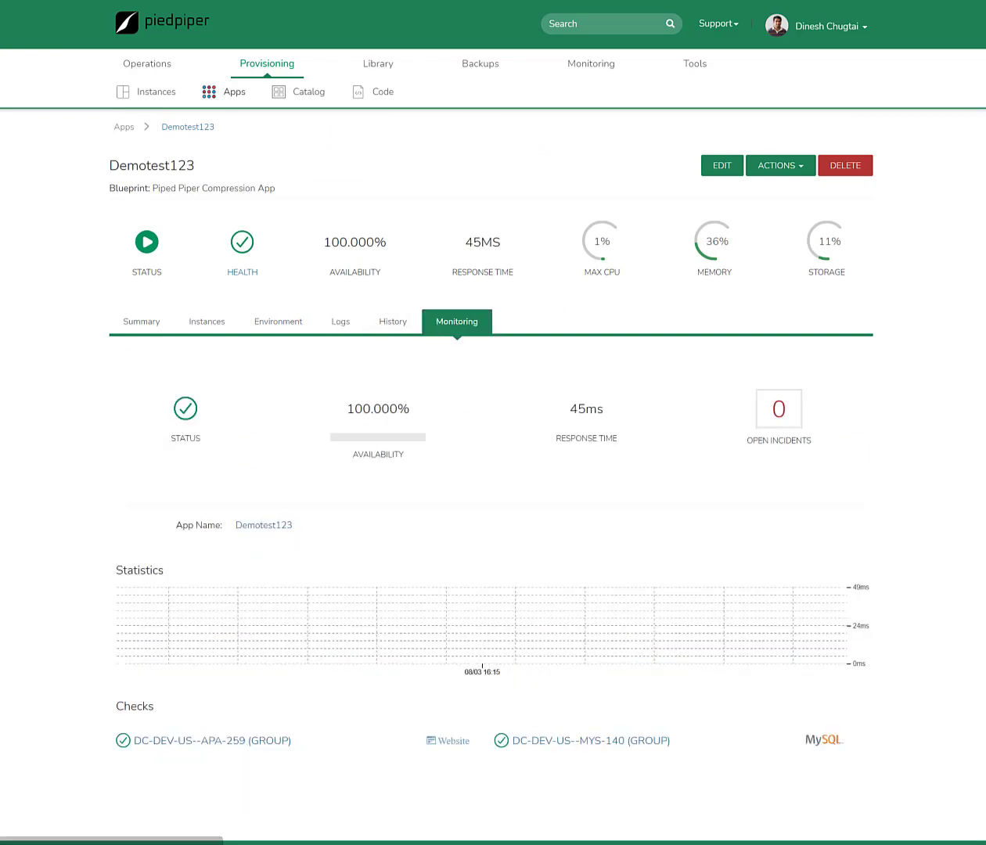
{"action": "scroll", "coordinate": [563, 336], "scroll_direction": "down", "scroll_amount": 1}
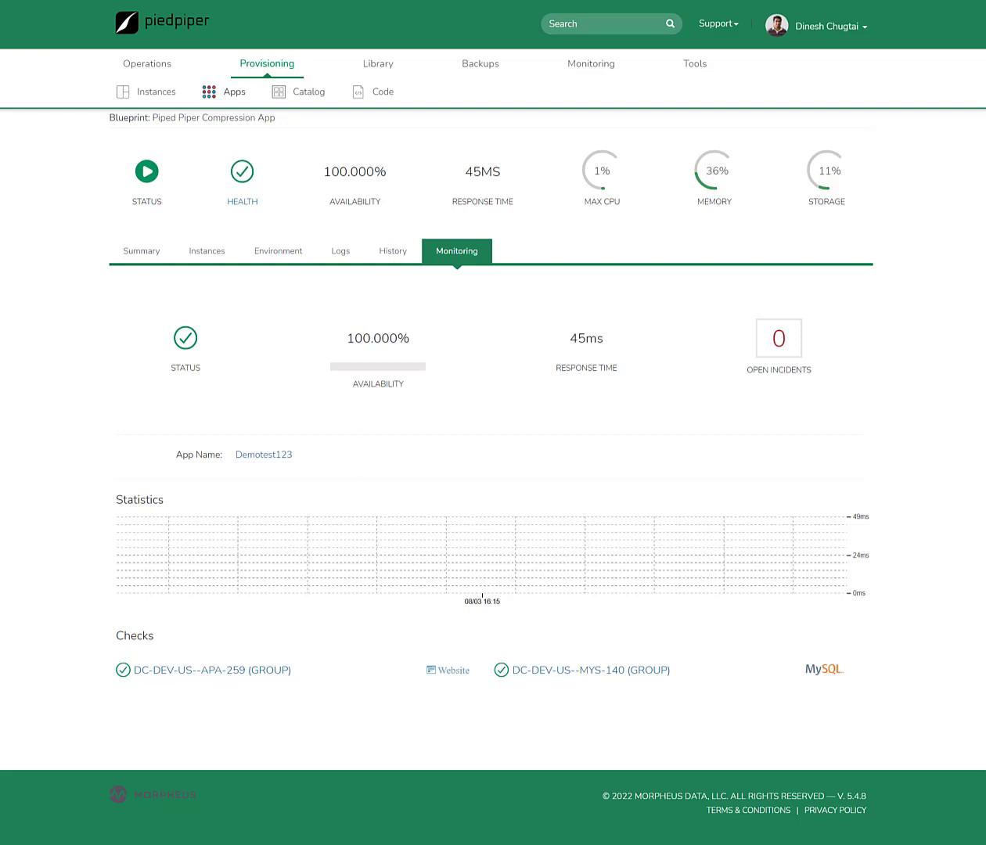
{"action": "left_click", "coordinate": [450, 671]}
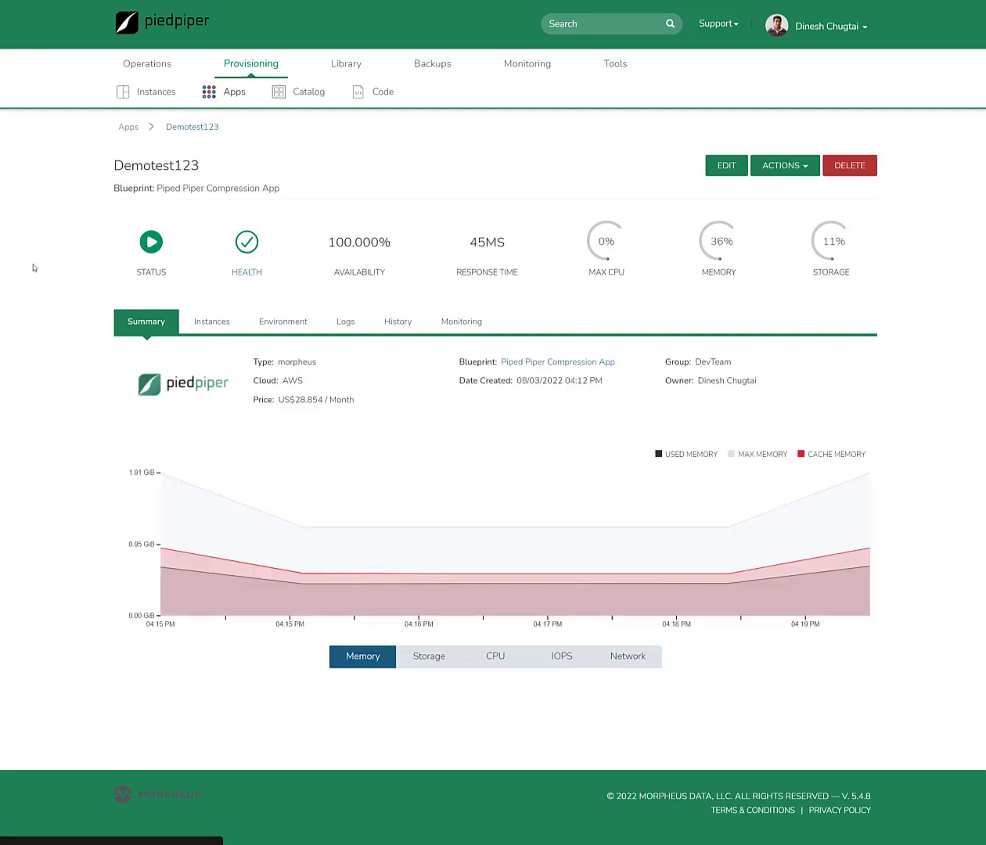
{"action": "left_click", "coordinate": [457, 319]}
{"action": "scroll", "coordinate": [411, 278], "scroll_direction": "down", "scroll_amount": 1}
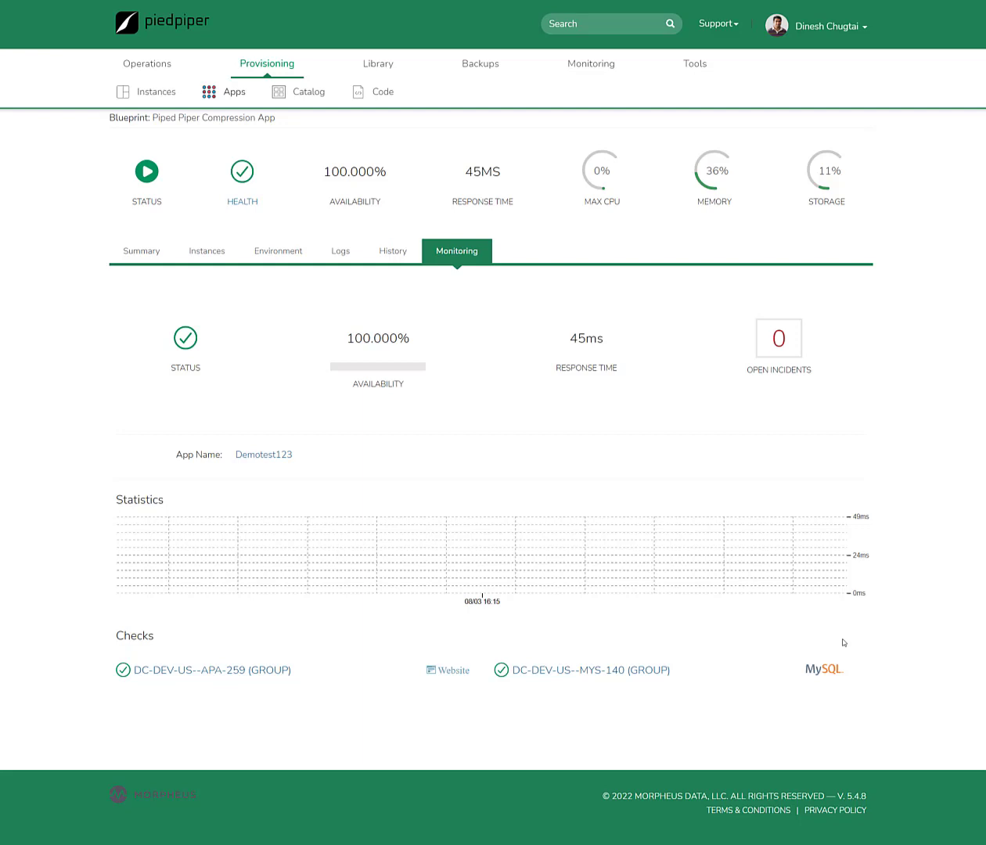
{"action": "scroll", "coordinate": [954, 588], "scroll_direction": "up", "scroll_amount": 1}
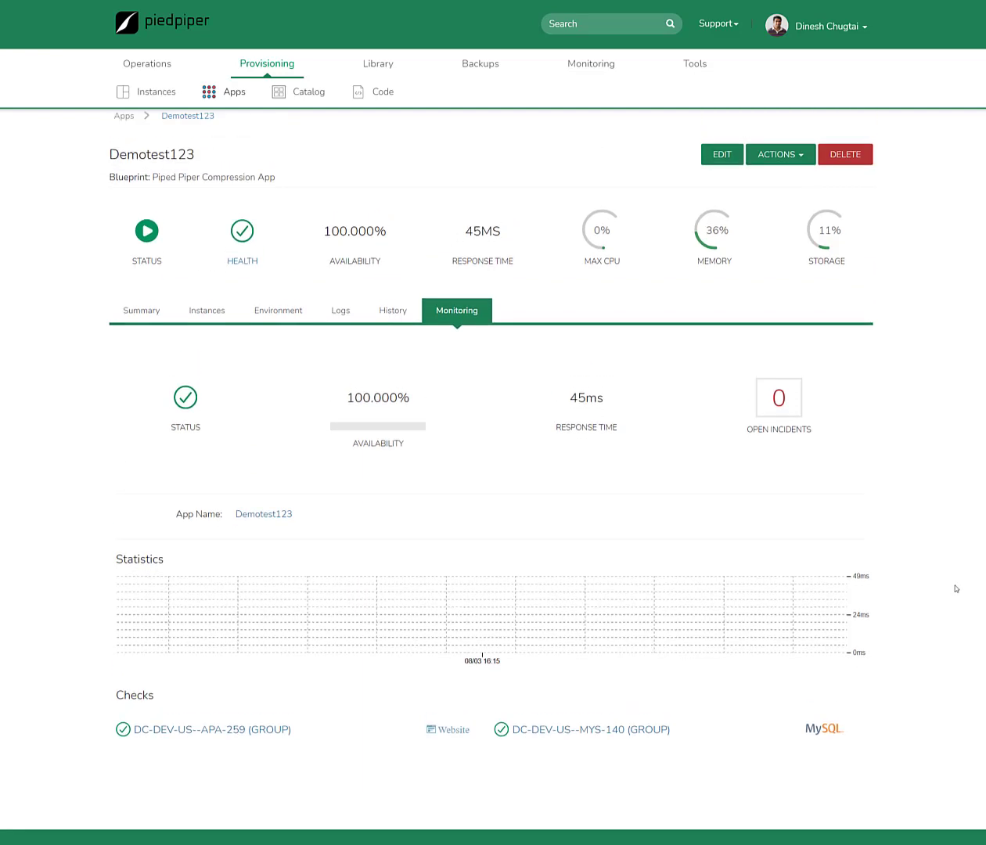
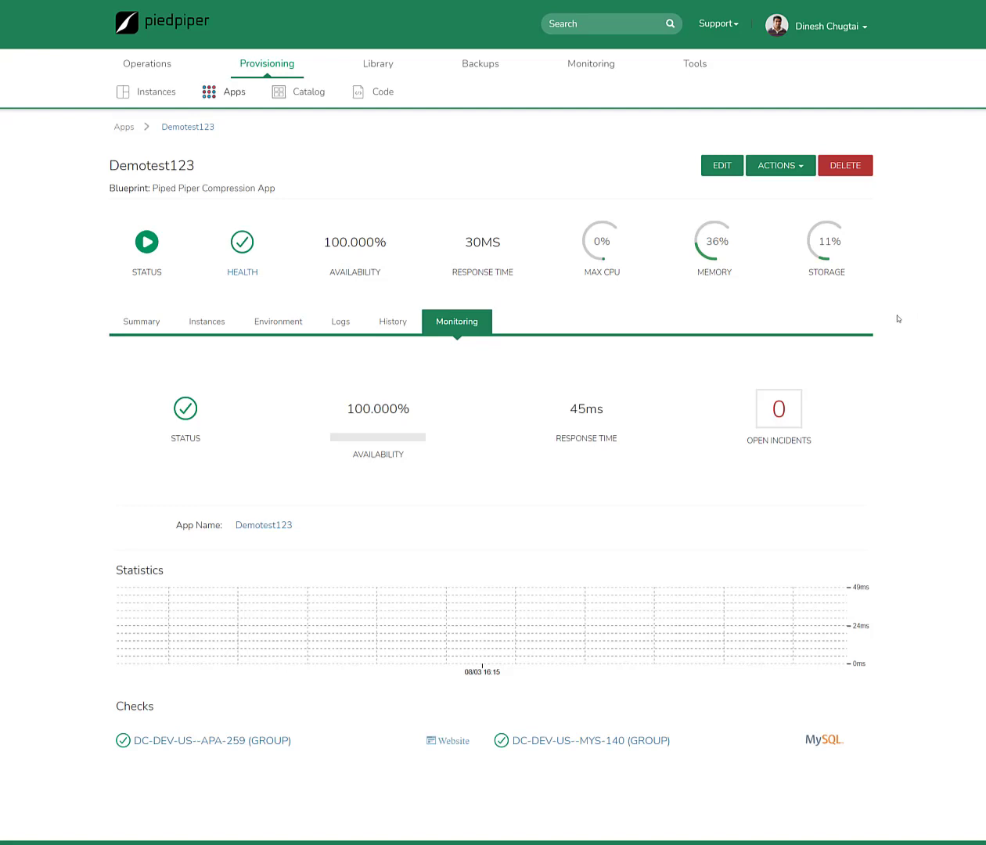
Quit impersonating the Pied Piper user and open the Integrations list in the Morpheus administration area
{"action": "left_click", "coordinate": [818, 30]}
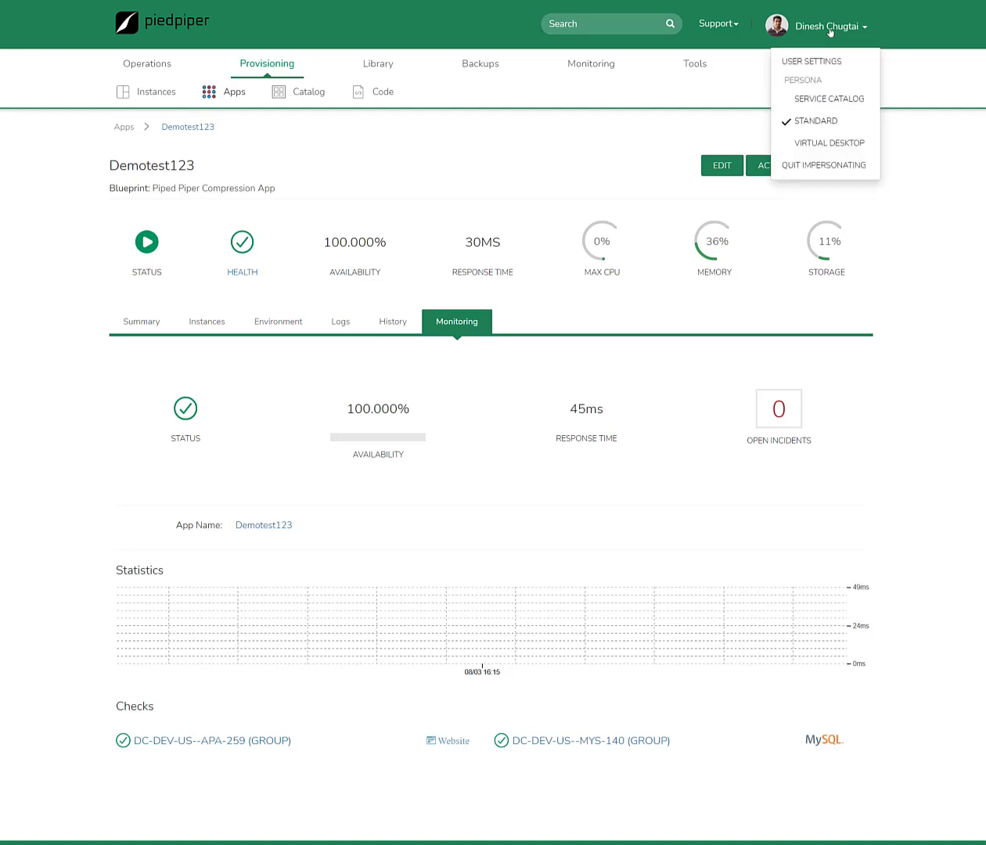
{"action": "left_click", "coordinate": [819, 169]}
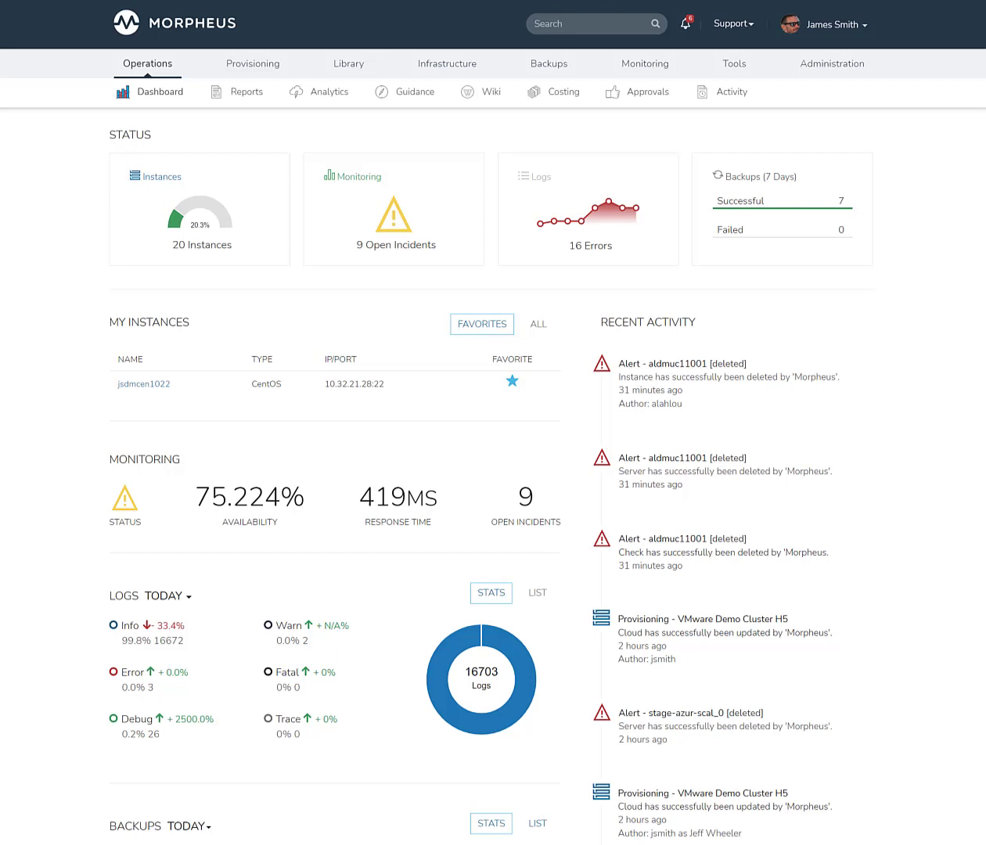
{"action": "mouse_move", "coordinate": [835, 67]}
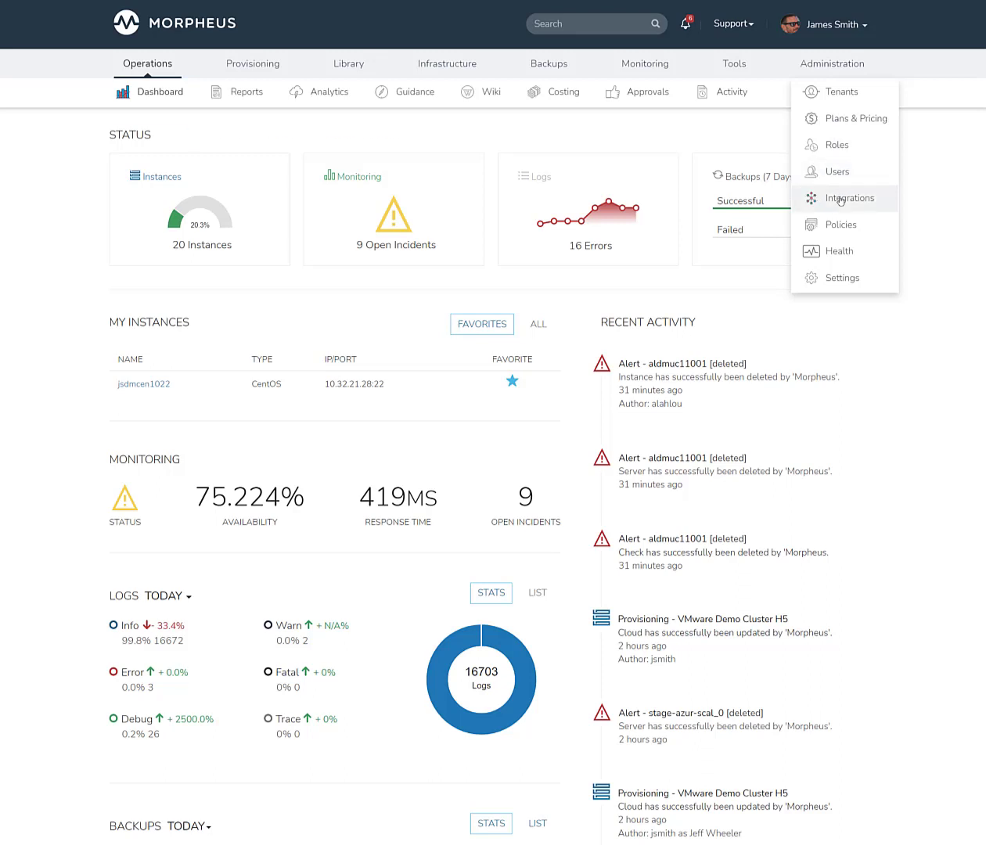
{"action": "left_click", "coordinate": [839, 200]}
Review the available new integration types, open the ServiceNow integration form, and close it without saving
{"action": "left_click", "coordinate": [800, 182]}
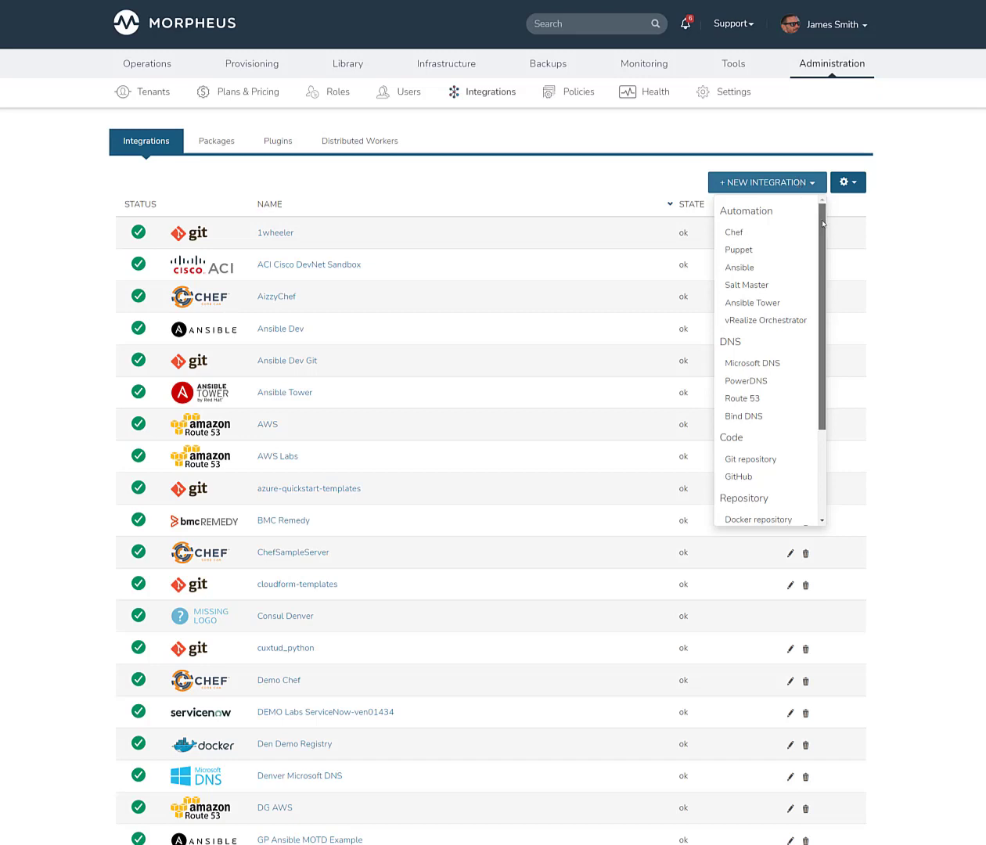
{"action": "left_click_drag", "start_coordinate": [823, 224], "coordinate": [822, 230]}
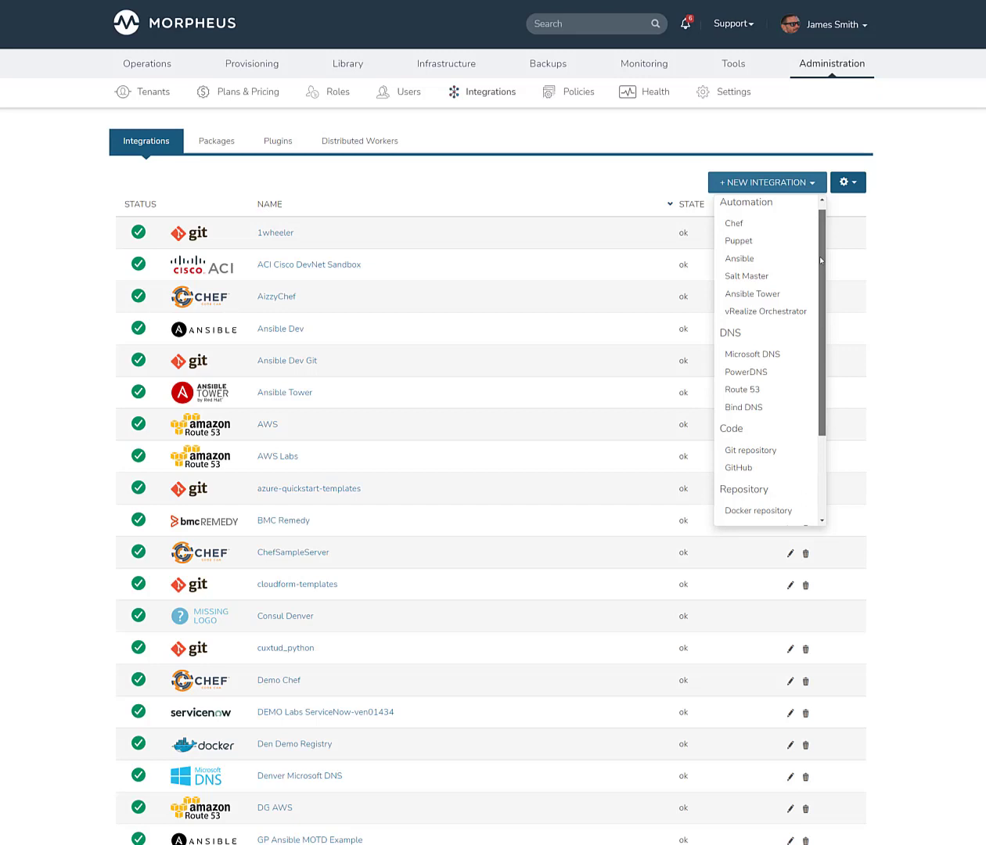
{"action": "left_click_drag", "start_coordinate": [821, 261], "coordinate": [815, 319]}
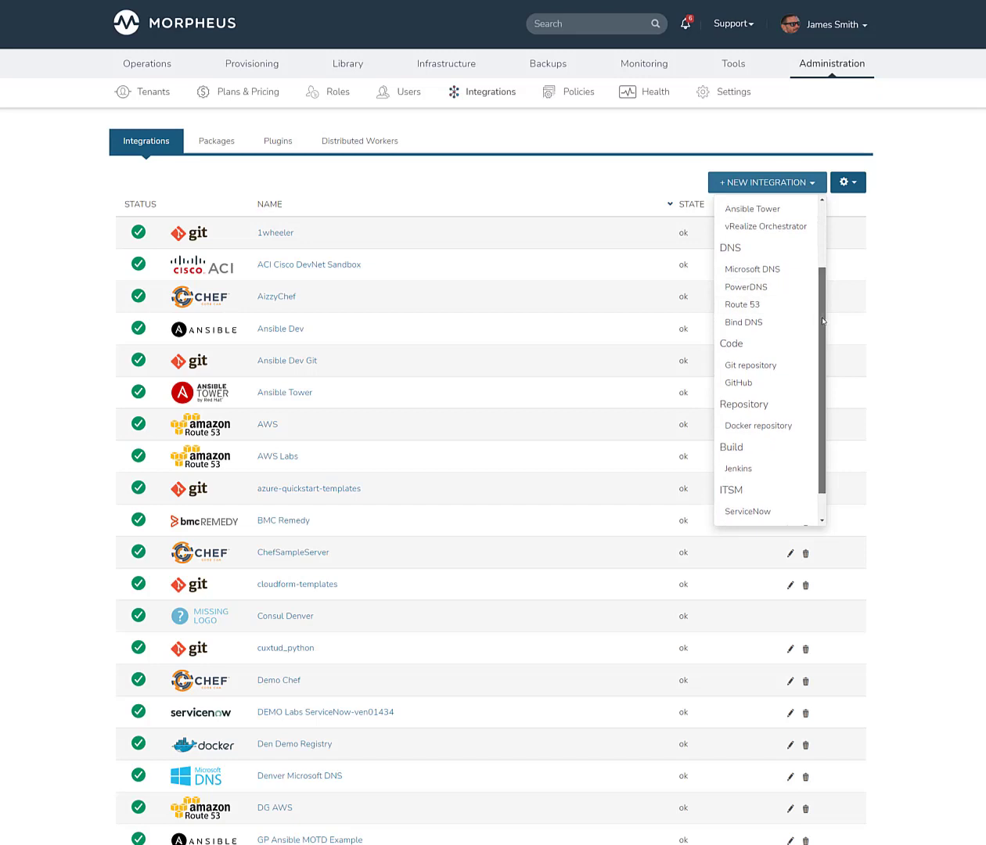
{"action": "scroll", "coordinate": [811, 317], "scroll_direction": "down", "scroll_amount": 1}
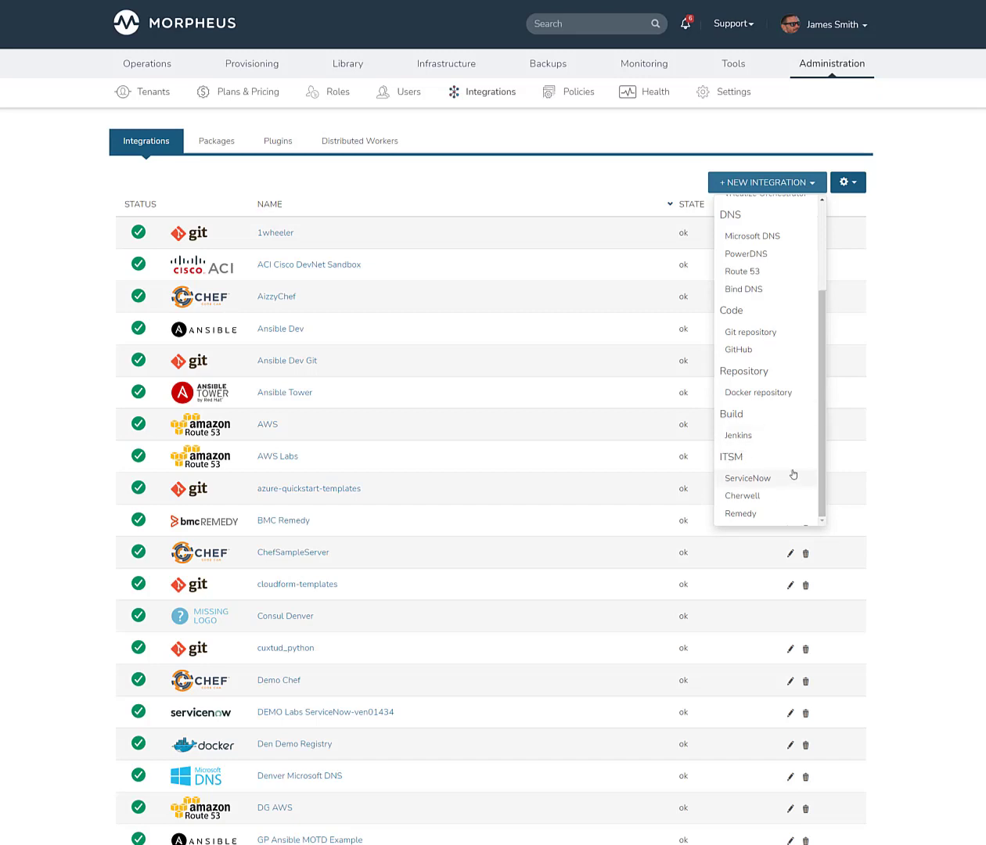
{"action": "left_click", "coordinate": [743, 481]}
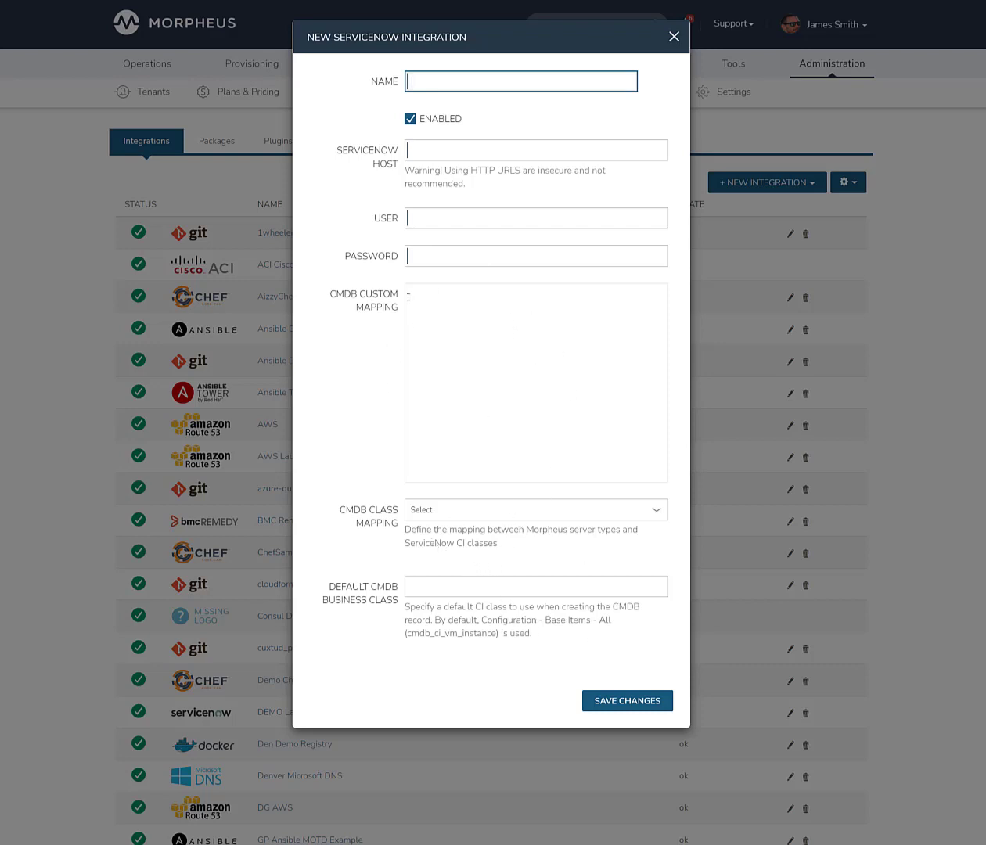
{"action": "left_click", "coordinate": [674, 38]}
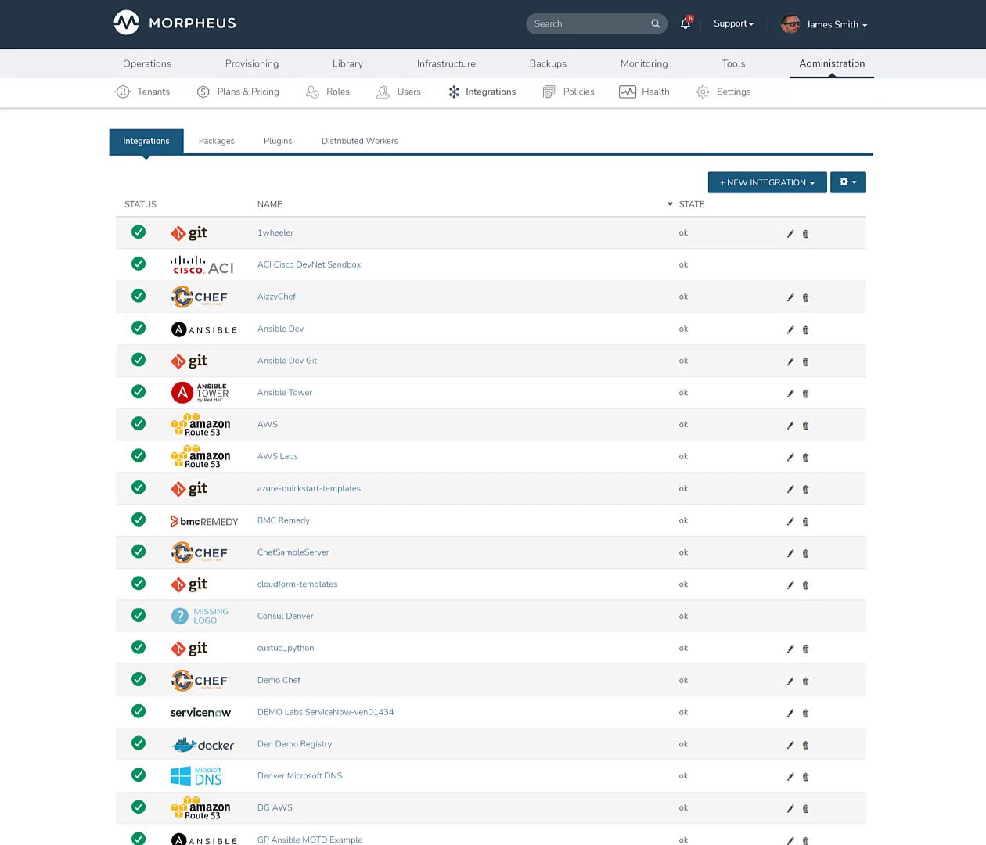
Open the Demo infrastructure group and review the full list of clouds assigned to it
{"action": "mouse_move", "coordinate": [440, 77]}
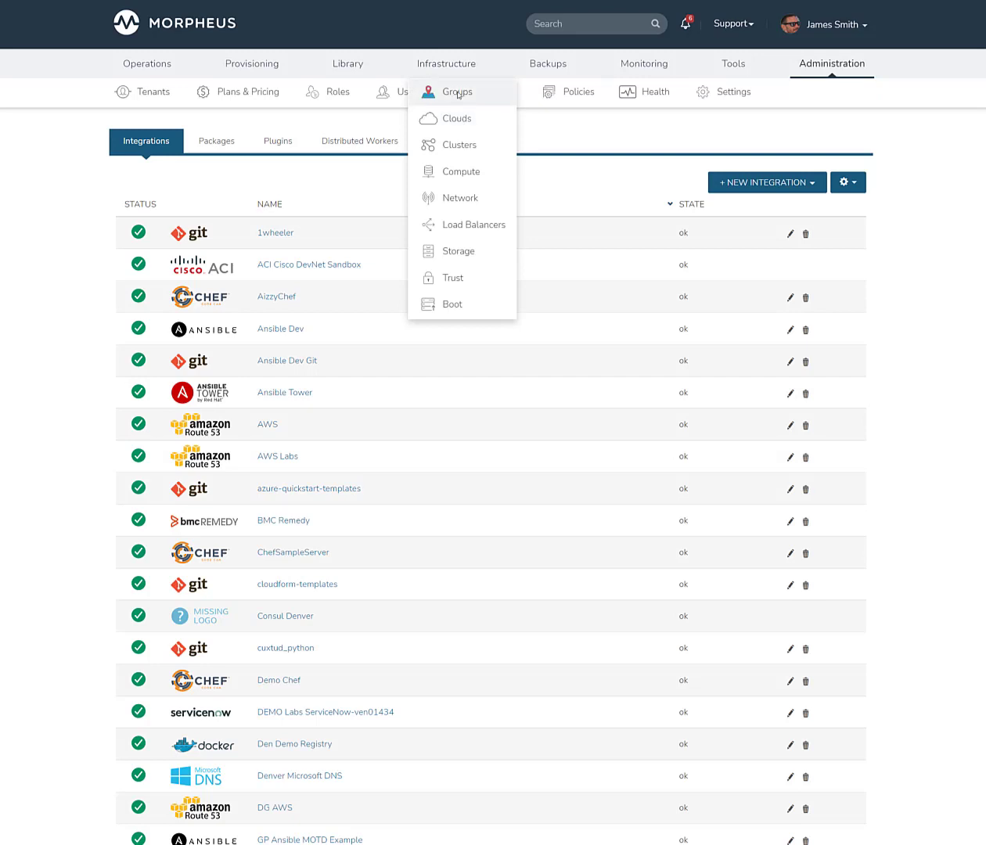
{"action": "left_click", "coordinate": [458, 94]}
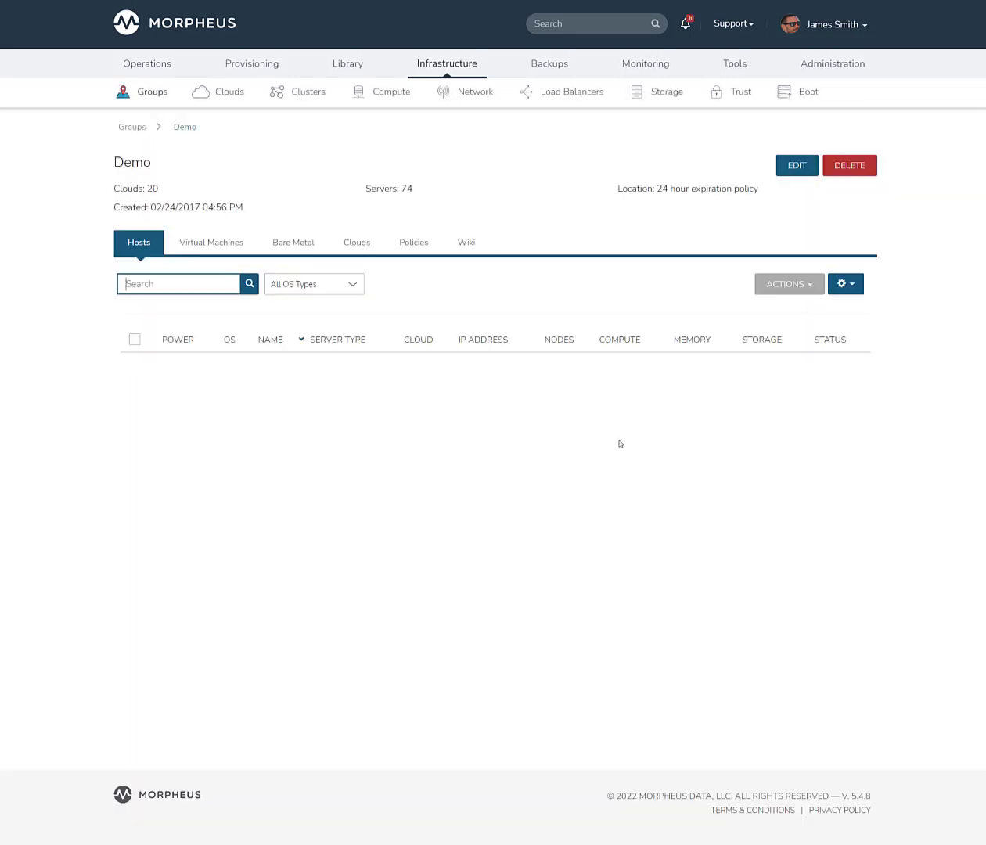
{"action": "left_click", "coordinate": [359, 246]}
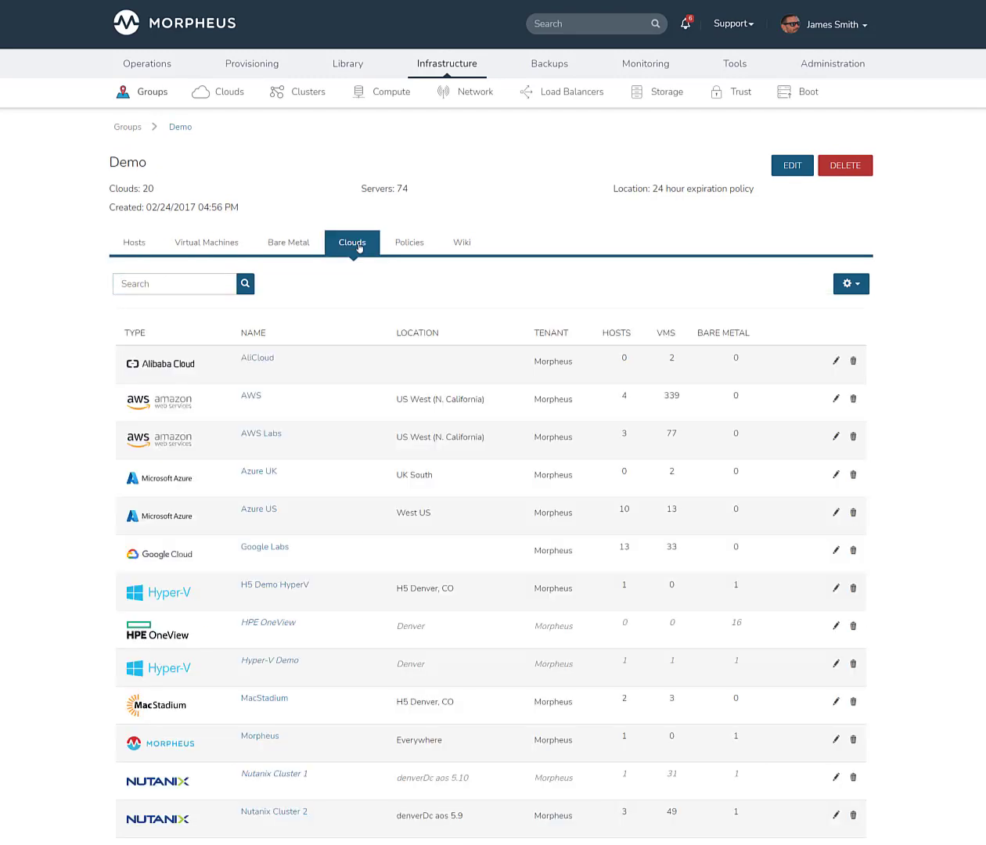
{"action": "double_click", "coordinate": [143, 188]}
{"action": "scroll", "coordinate": [493, 470], "scroll_direction": "down", "scroll_amount": 5}
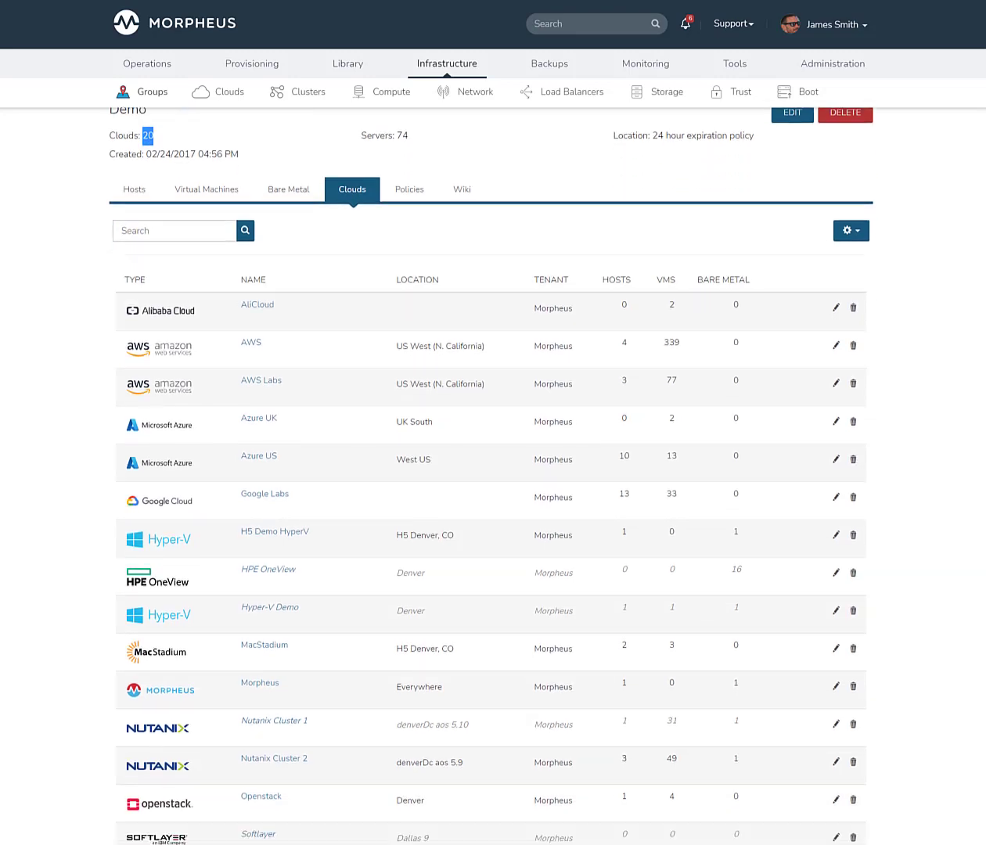
{"action": "scroll", "coordinate": [494, 470], "scroll_direction": "down", "scroll_amount": 4}
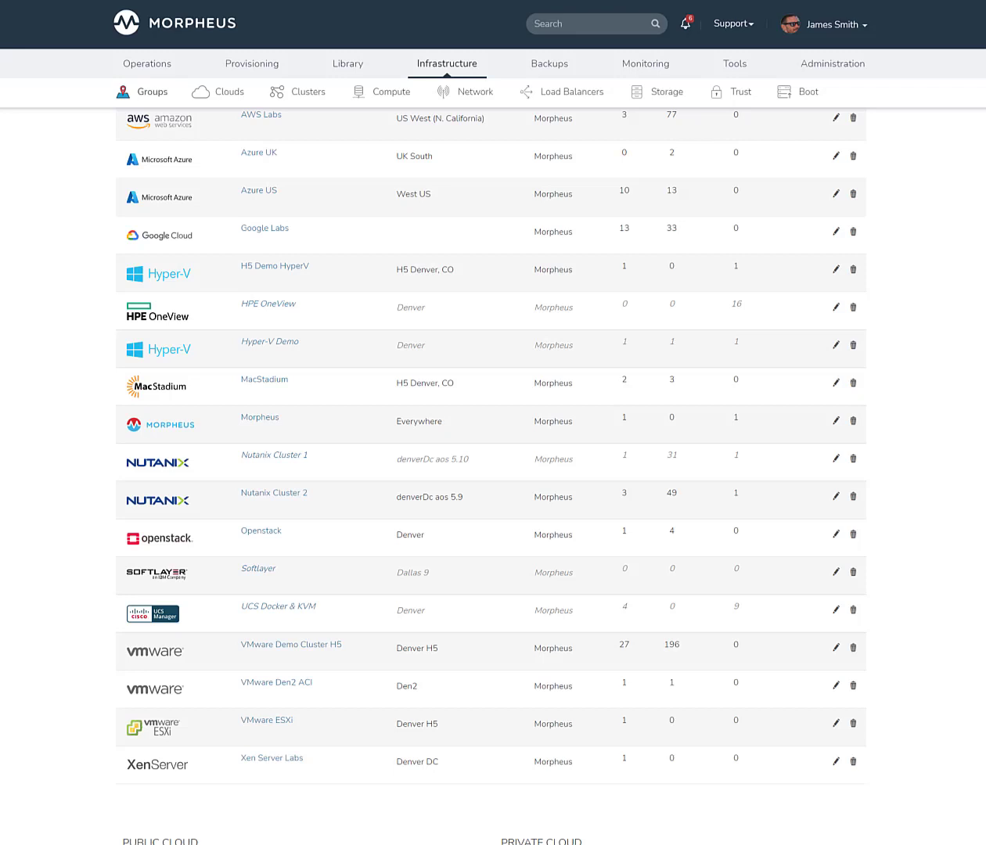
Examine the public and private cloud types that can be added to the Demo group, from Alibaba Cloud through XenServer
{"action": "scroll", "coordinate": [493, 470], "scroll_direction": "down", "scroll_amount": 3}
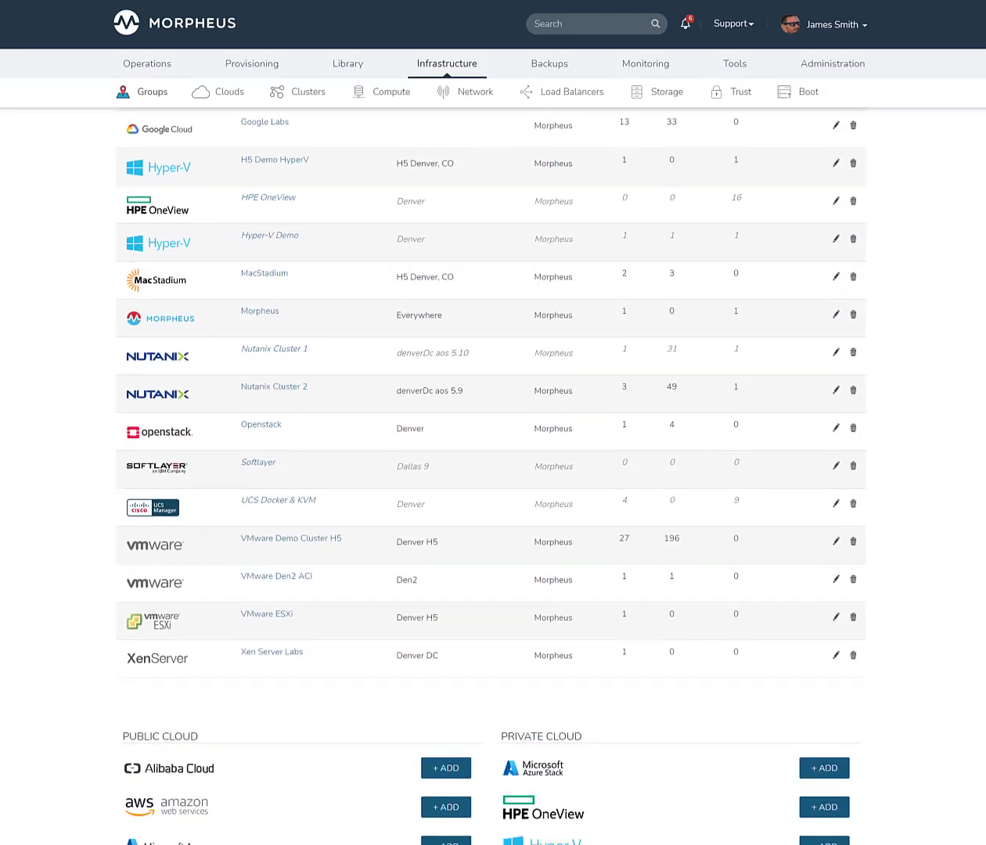
{"action": "scroll", "coordinate": [493, 470], "scroll_direction": "down", "scroll_amount": 3}
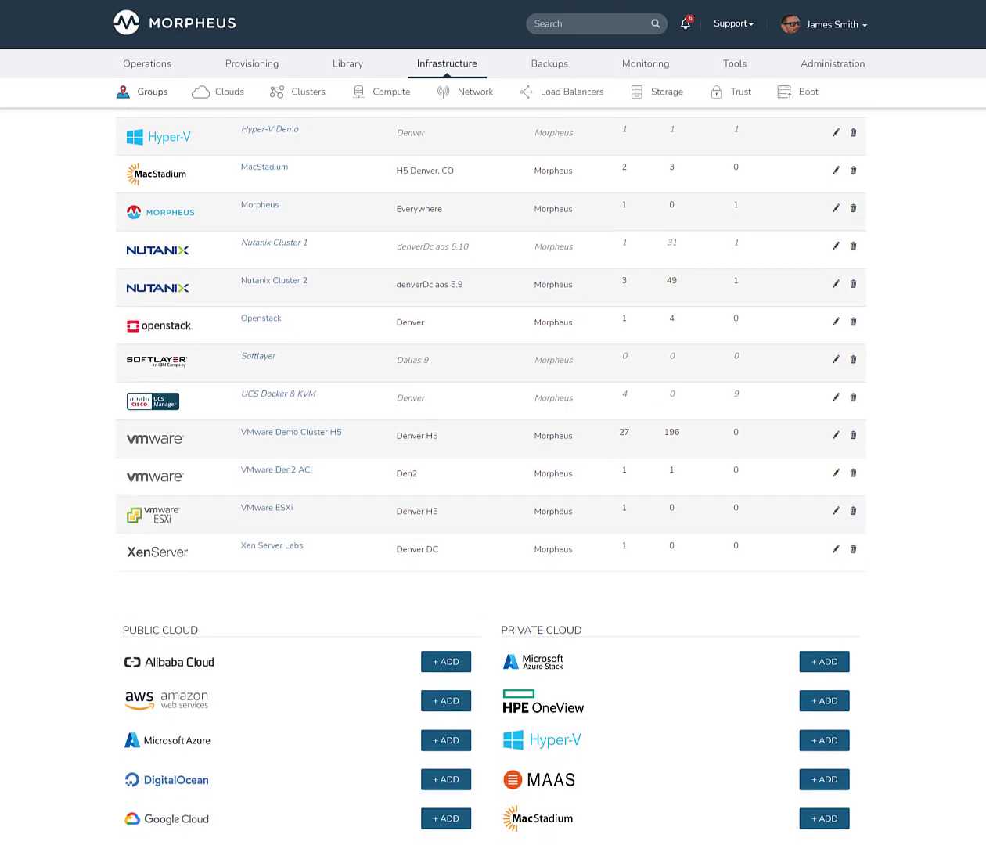
{"action": "scroll", "coordinate": [483, 470], "scroll_direction": "down", "scroll_amount": 4}
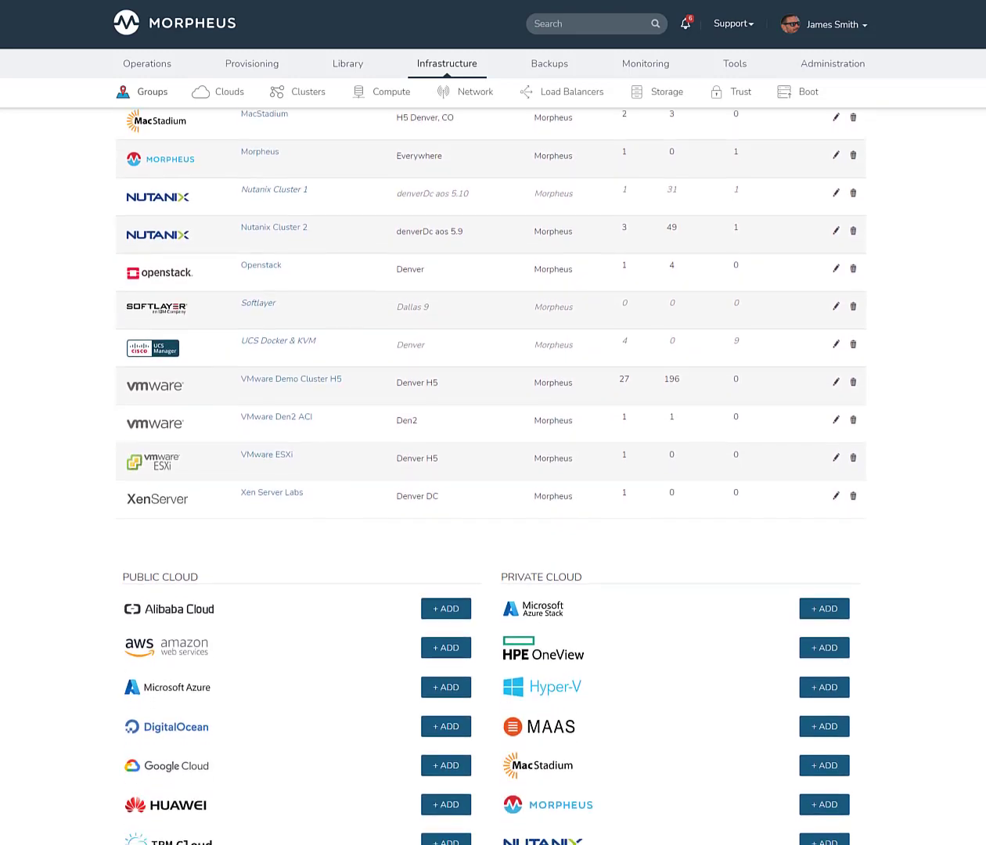
{"action": "scroll", "coordinate": [491, 469], "scroll_direction": "down", "scroll_amount": 3}
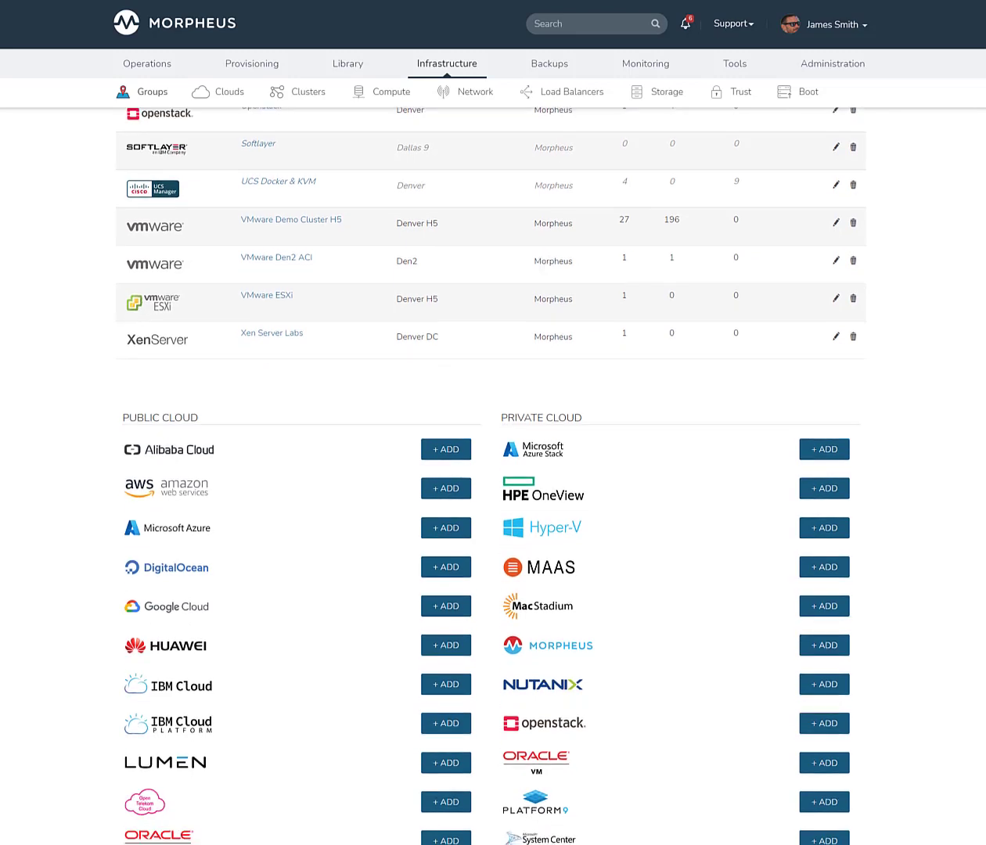
{"action": "scroll", "coordinate": [490, 470], "scroll_direction": "down", "scroll_amount": 4}
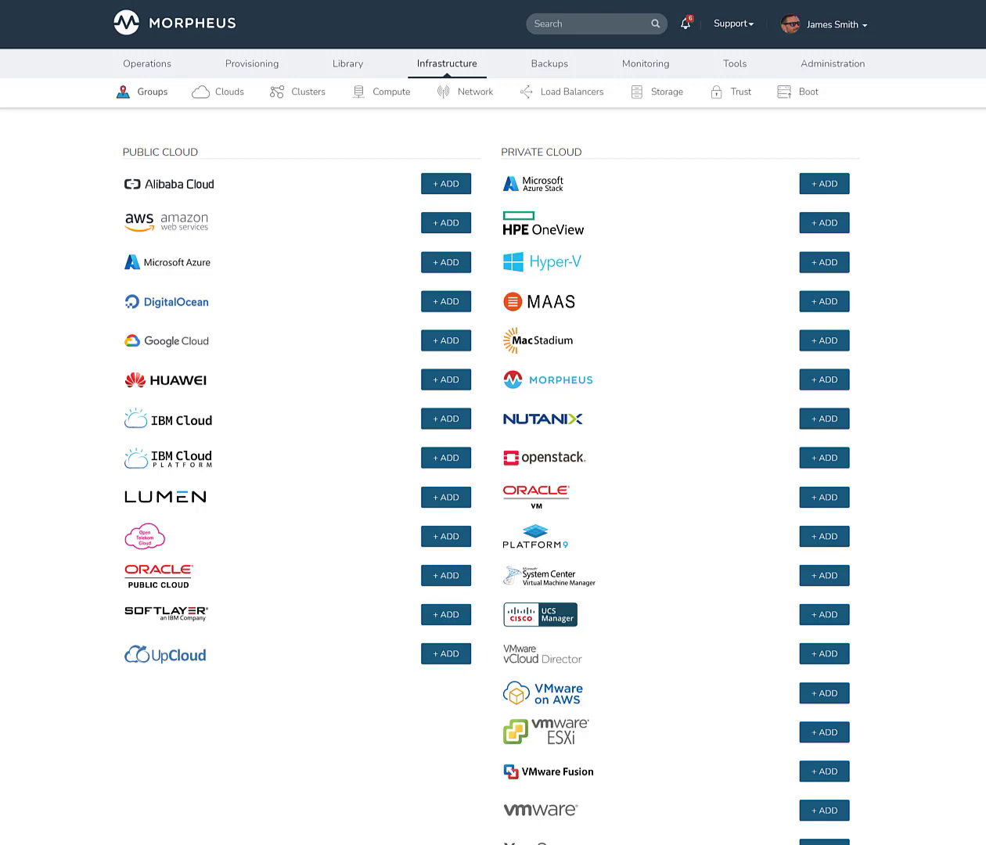
{"action": "scroll", "coordinate": [479, 469], "scroll_direction": "down", "scroll_amount": 2}
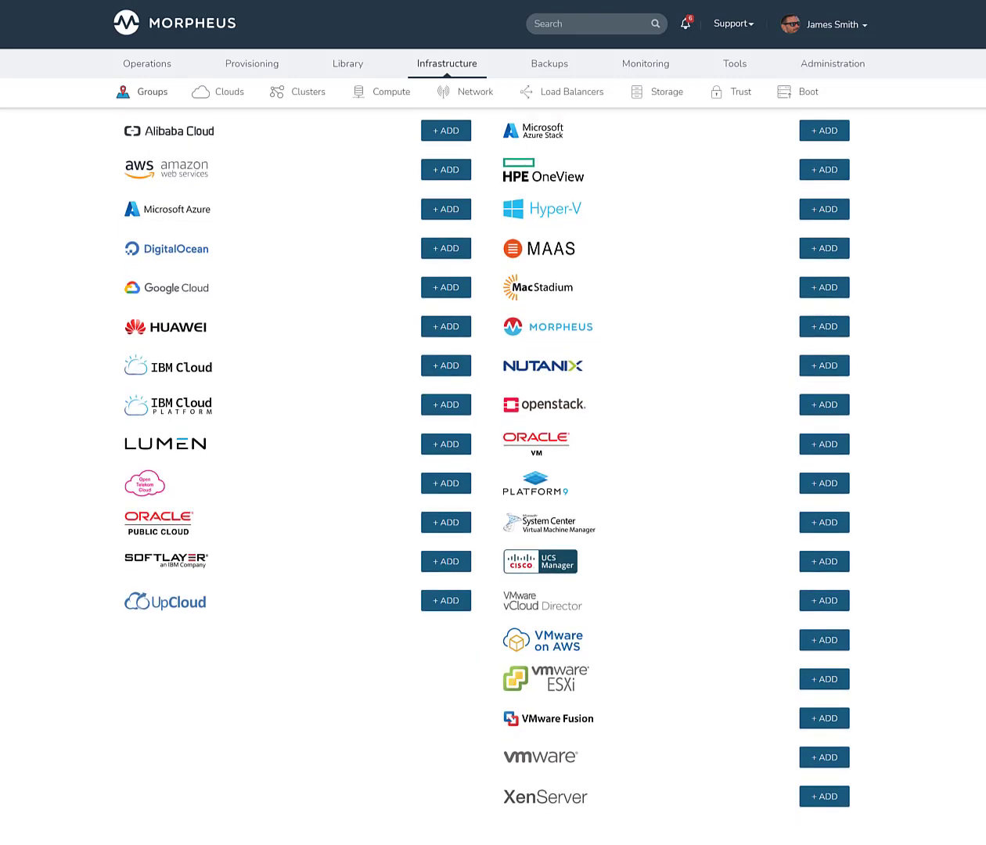
{"action": "scroll", "coordinate": [479, 470], "scroll_direction": "down", "scroll_amount": 1}
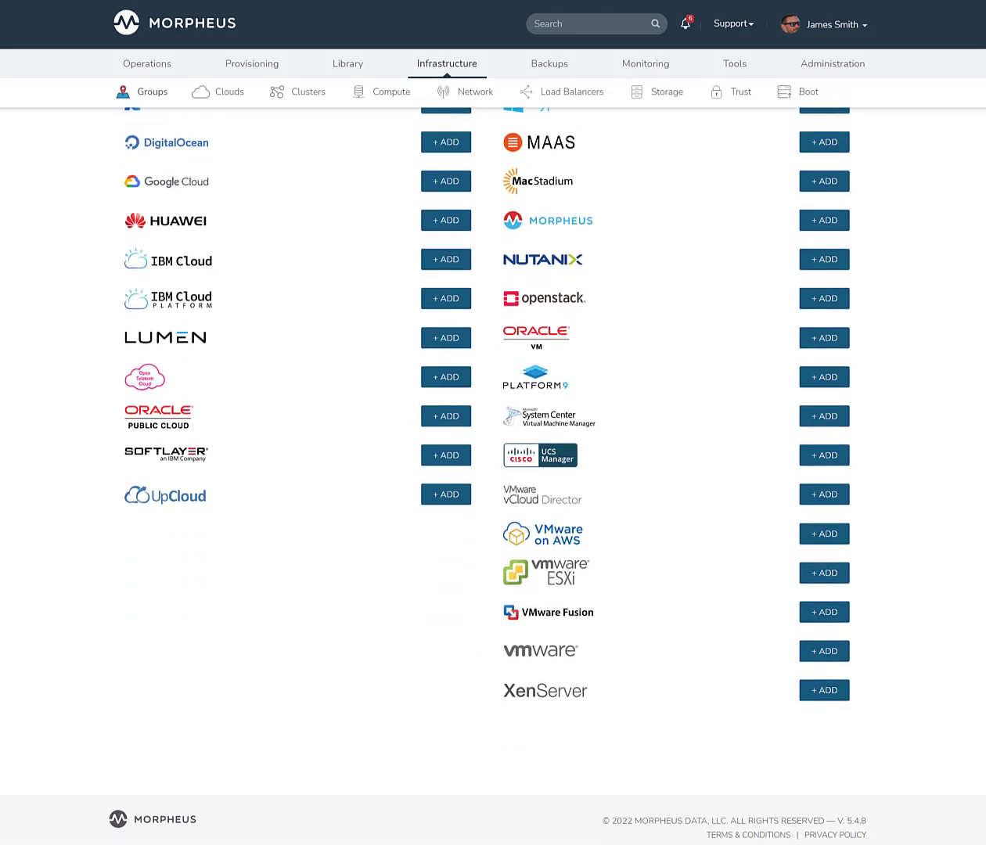
{"action": "scroll", "coordinate": [485, 469], "scroll_direction": "down", "scroll_amount": 1}
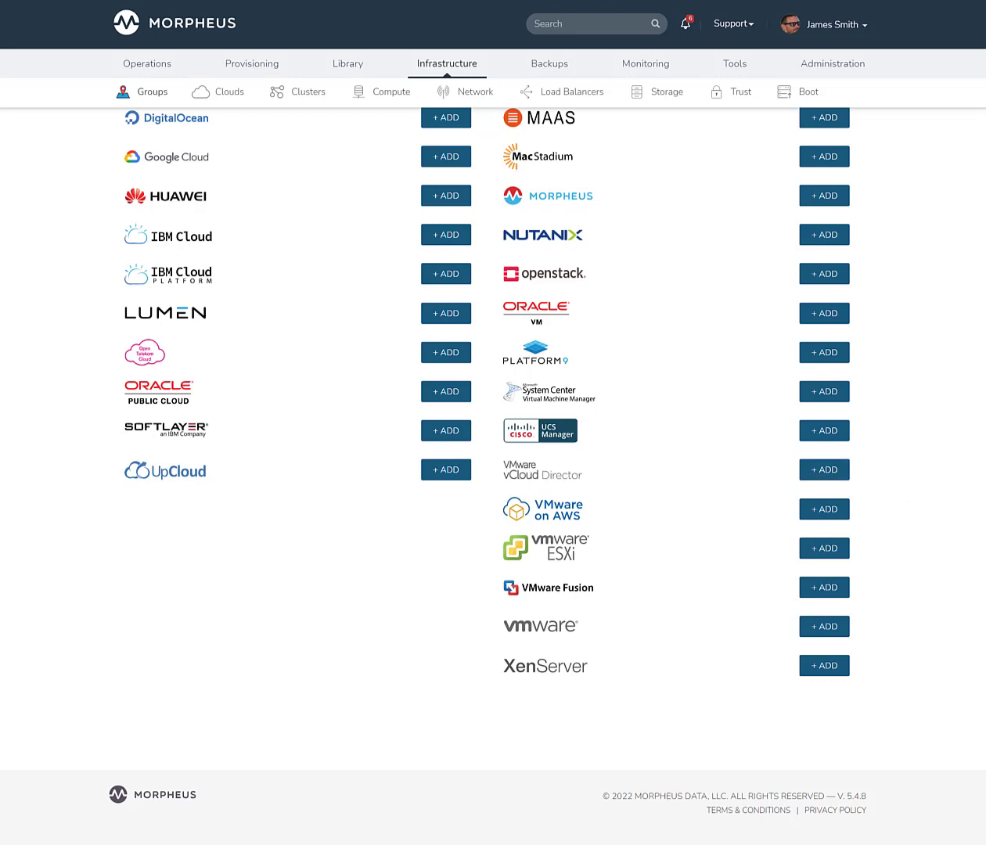
{"action": "scroll", "coordinate": [493, 462], "scroll_direction": "up", "scroll_amount": 3}
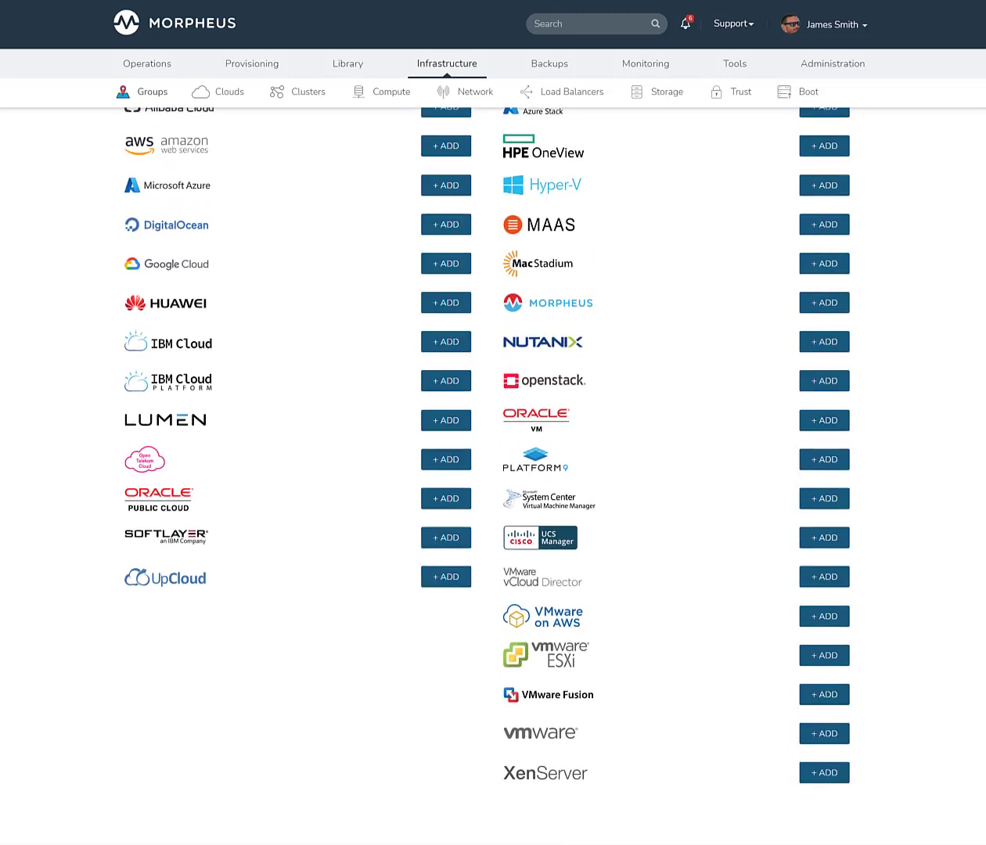
{"action": "scroll", "coordinate": [493, 470], "scroll_direction": "up", "scroll_amount": 4}
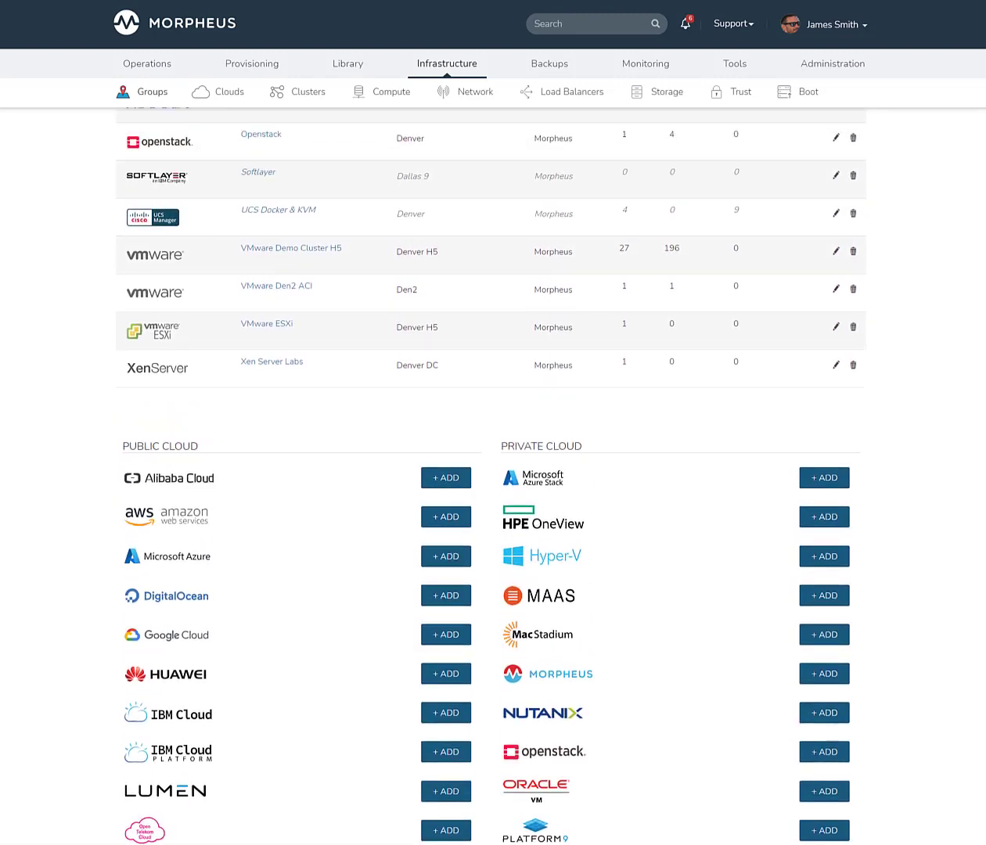
{"action": "scroll", "coordinate": [493, 470], "scroll_direction": "down", "scroll_amount": 3}
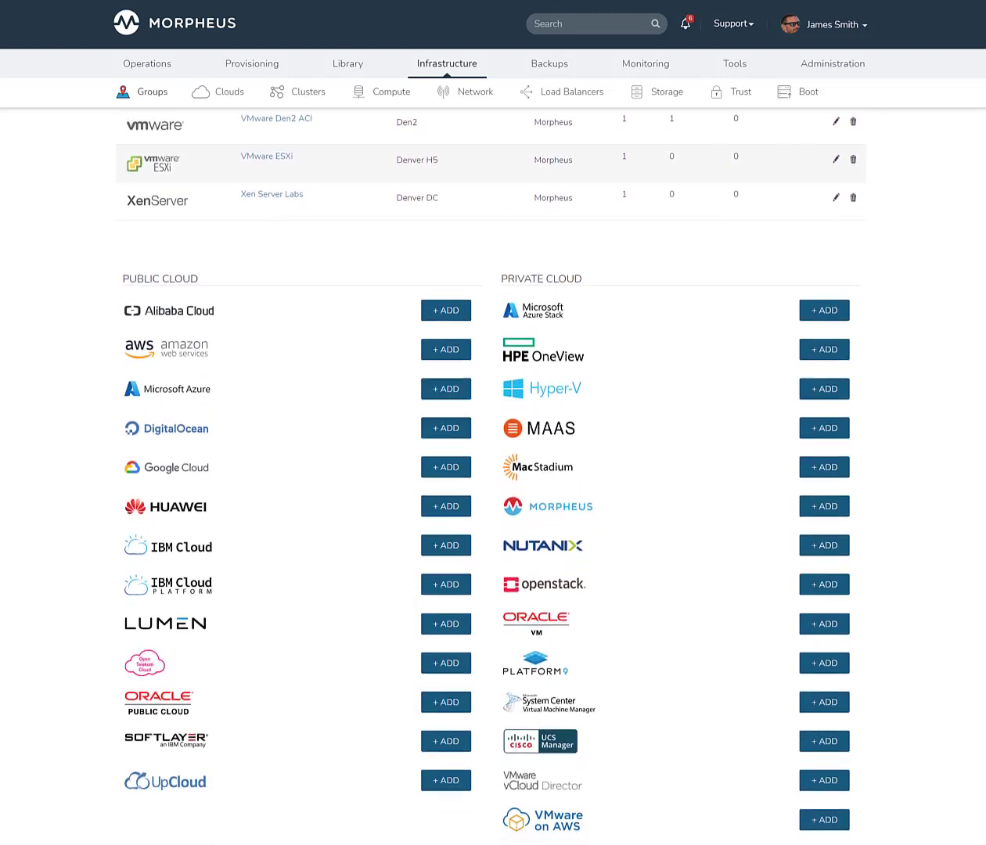
{"action": "scroll", "coordinate": [933, 832], "scroll_direction": "down", "scroll_amount": 4}
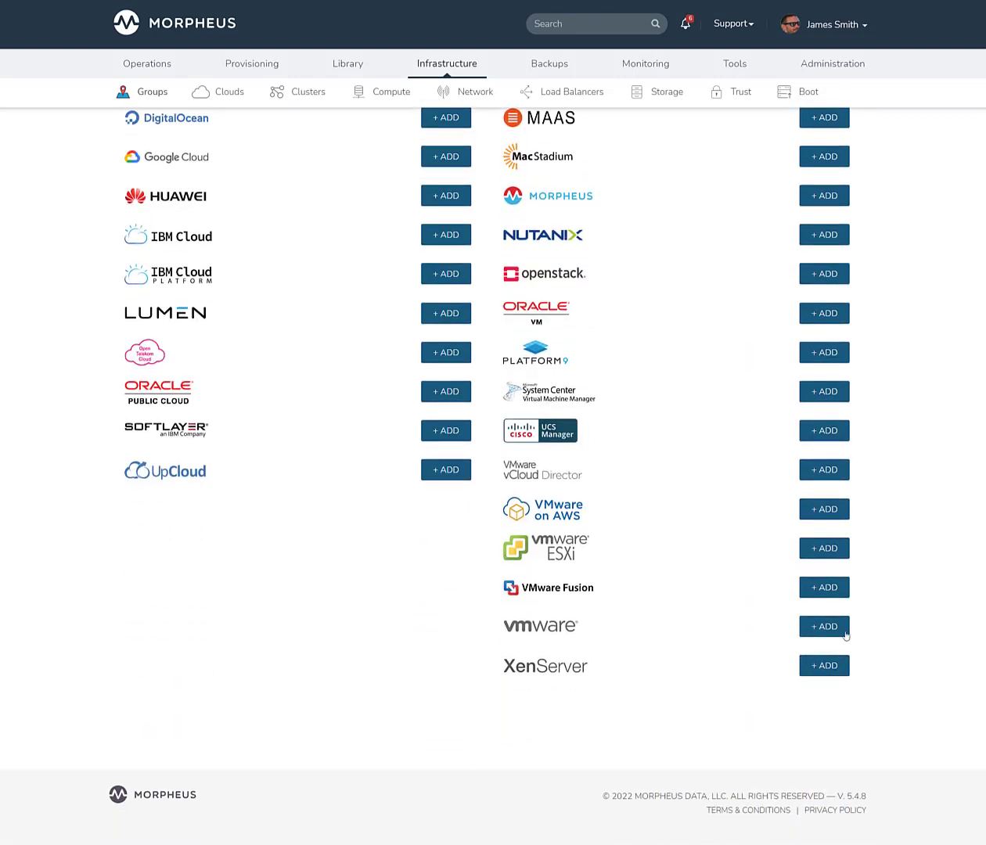
Open the new cloud form for VMware, review its connection details and options, and close it without saving
{"action": "left_click", "coordinate": [830, 634]}
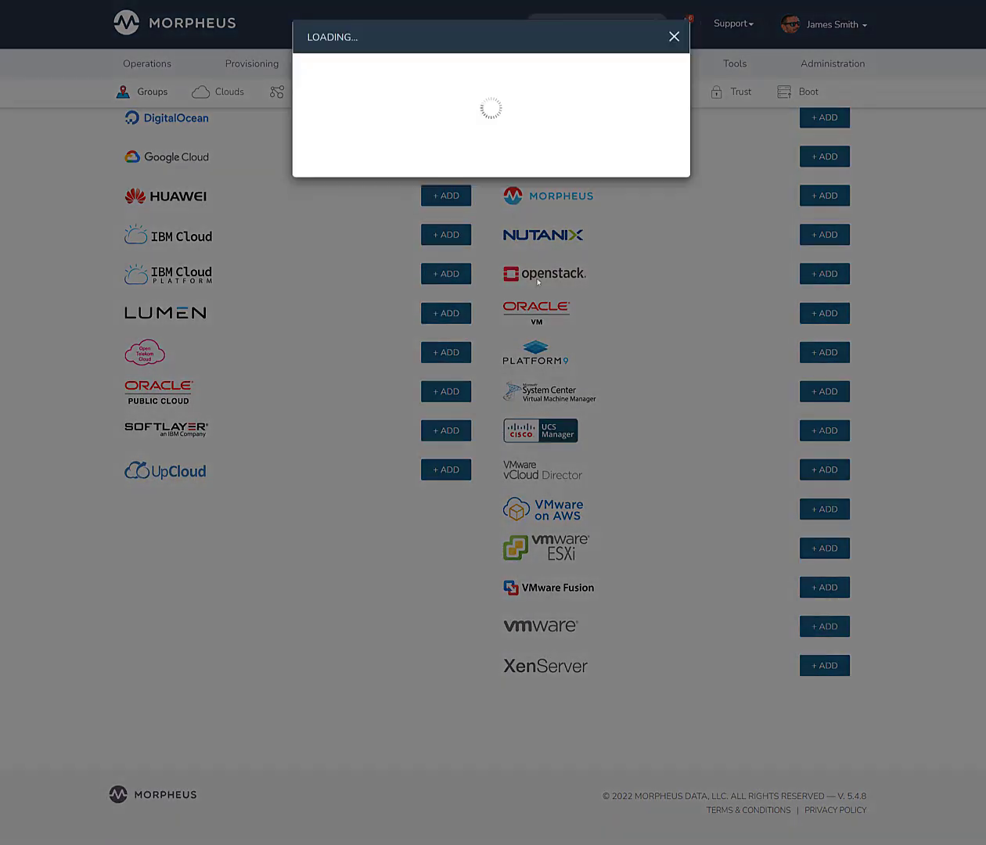
{"action": "left_click", "coordinate": [493, 82]}
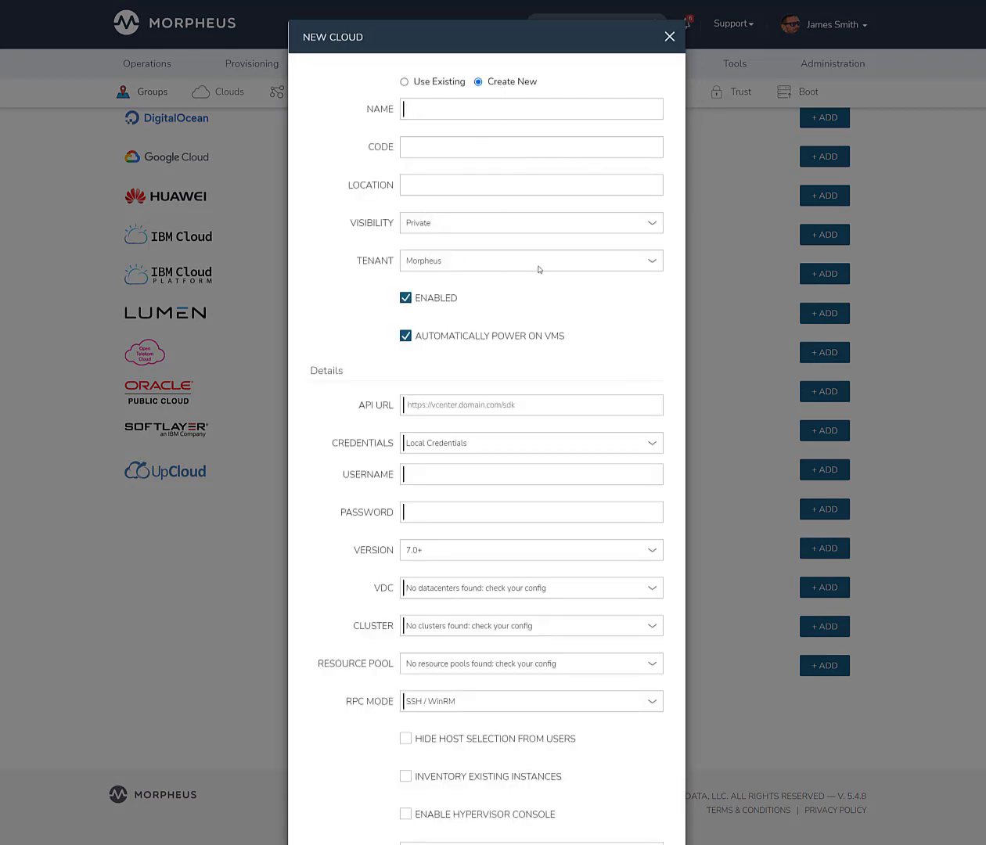
{"action": "scroll", "coordinate": [539, 270], "scroll_direction": "down", "scroll_amount": 1}
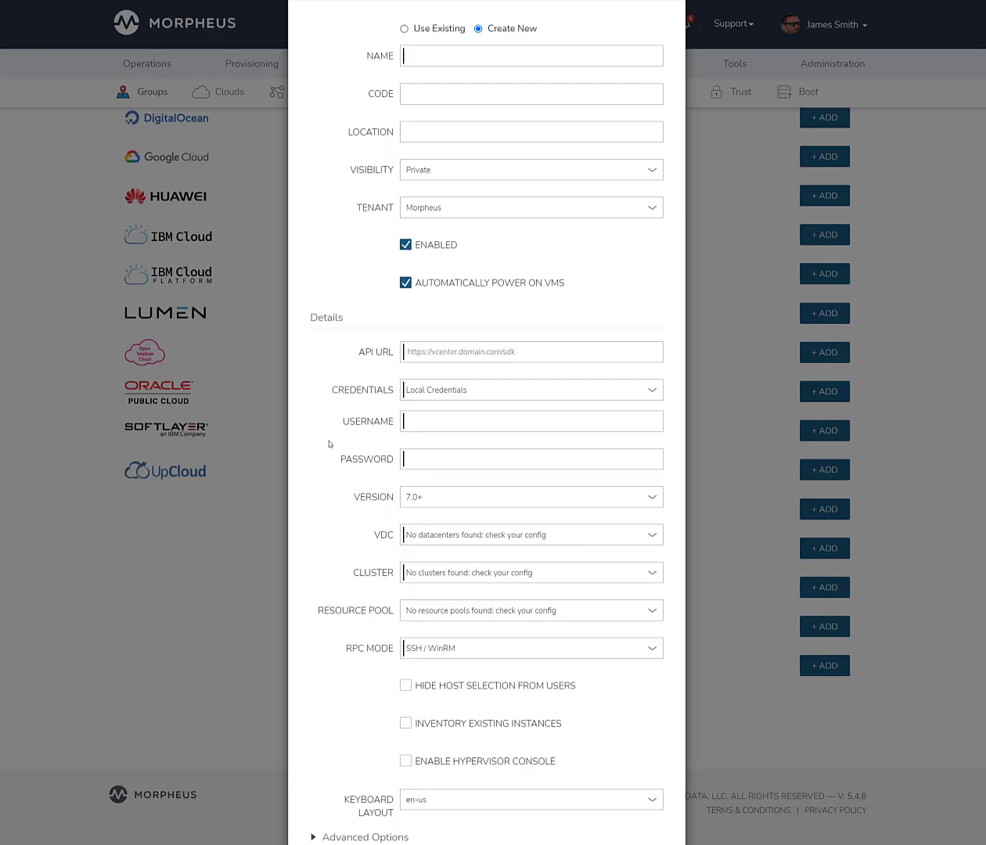
{"action": "scroll", "coordinate": [328, 443], "scroll_direction": "down", "scroll_amount": 3}
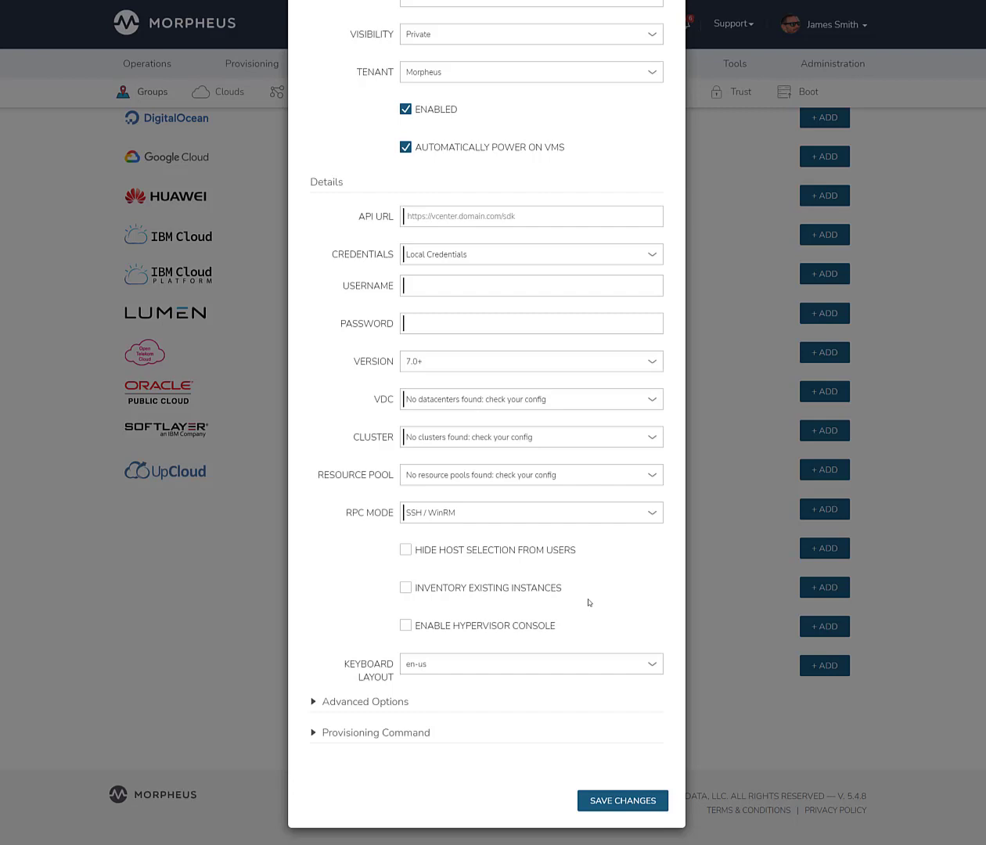
{"action": "scroll", "coordinate": [589, 603], "scroll_direction": "up", "scroll_amount": 1}
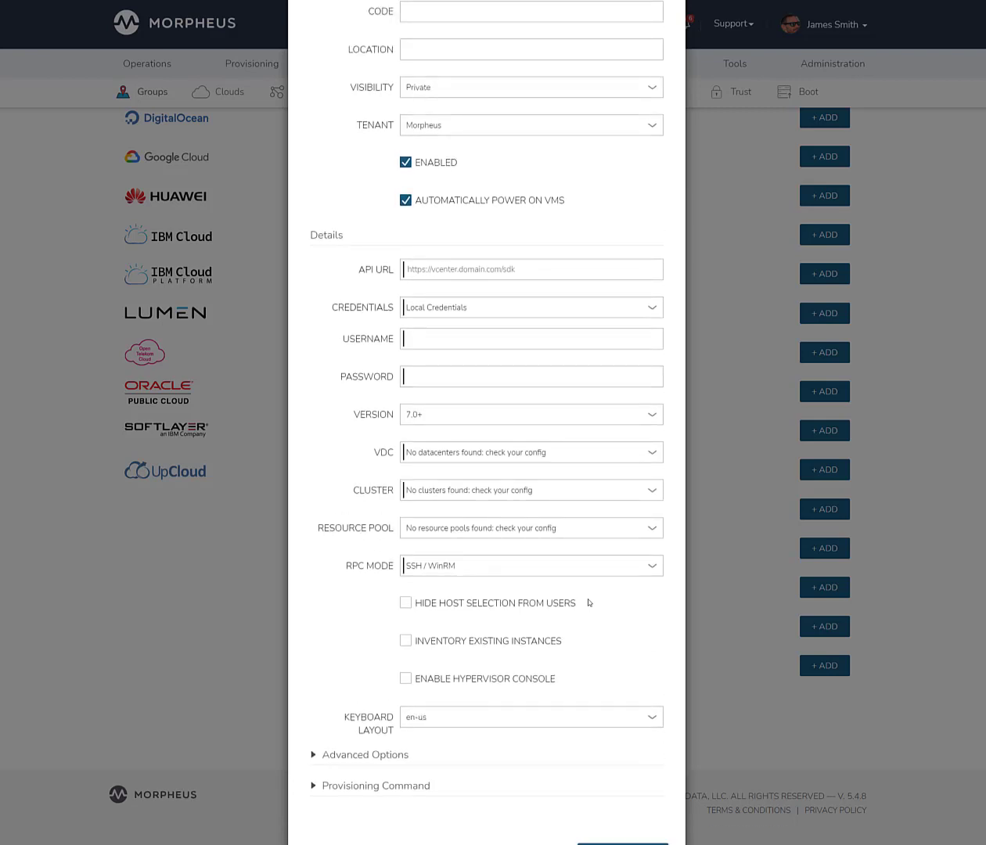
{"action": "scroll", "coordinate": [589, 601], "scroll_direction": "up", "scroll_amount": 3}
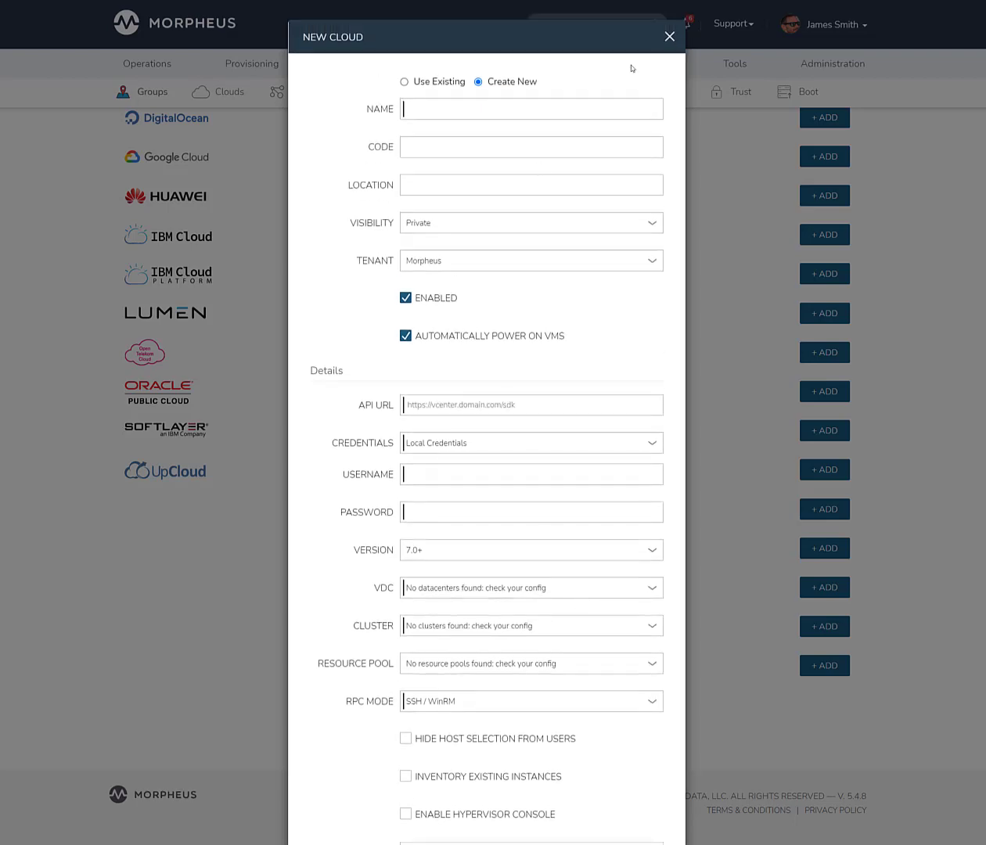
{"action": "left_click", "coordinate": [669, 36]}
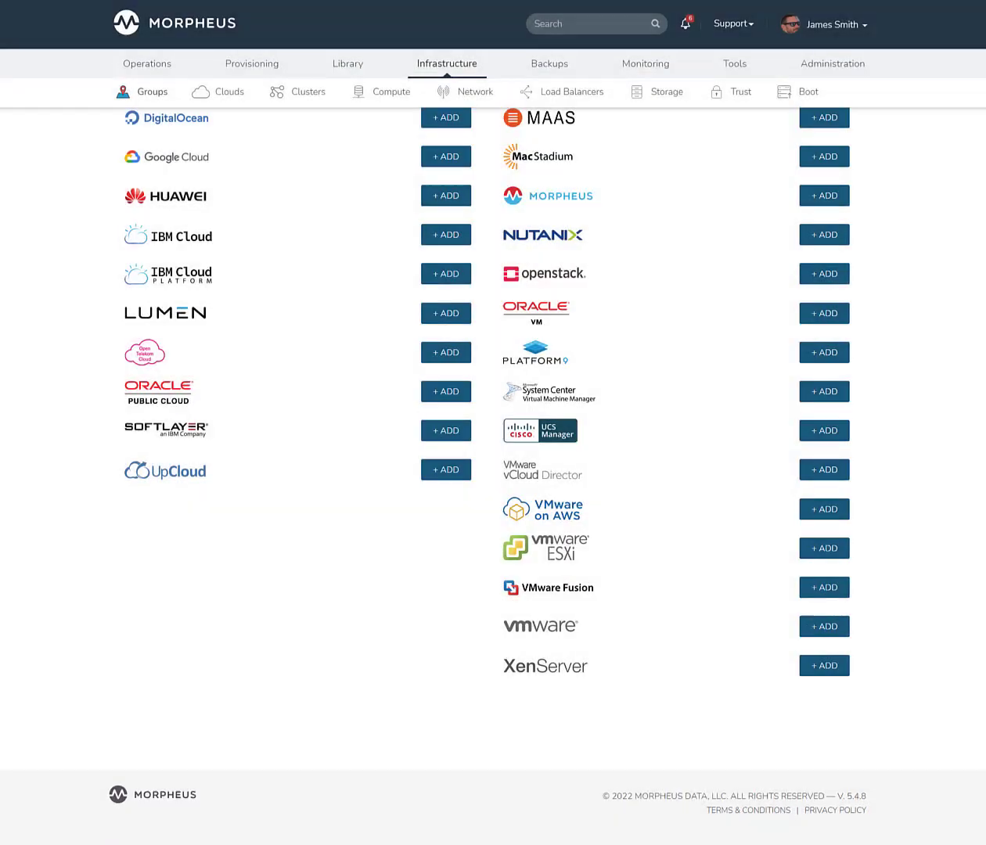
Open the VMware Demo Cluster H5 cloud from the Demo group and review its list of virtual machines
{"action": "scroll", "coordinate": [493, 462], "scroll_direction": "up", "scroll_amount": 5}
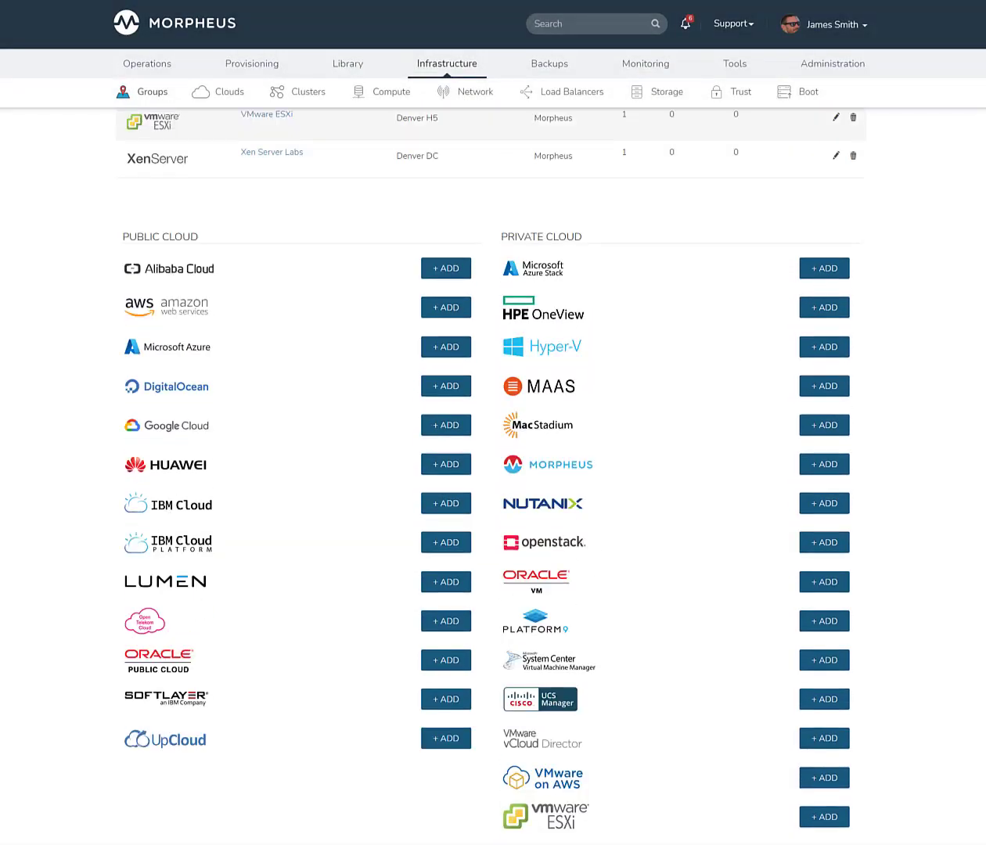
{"action": "scroll", "coordinate": [493, 462], "scroll_direction": "up", "scroll_amount": 5}
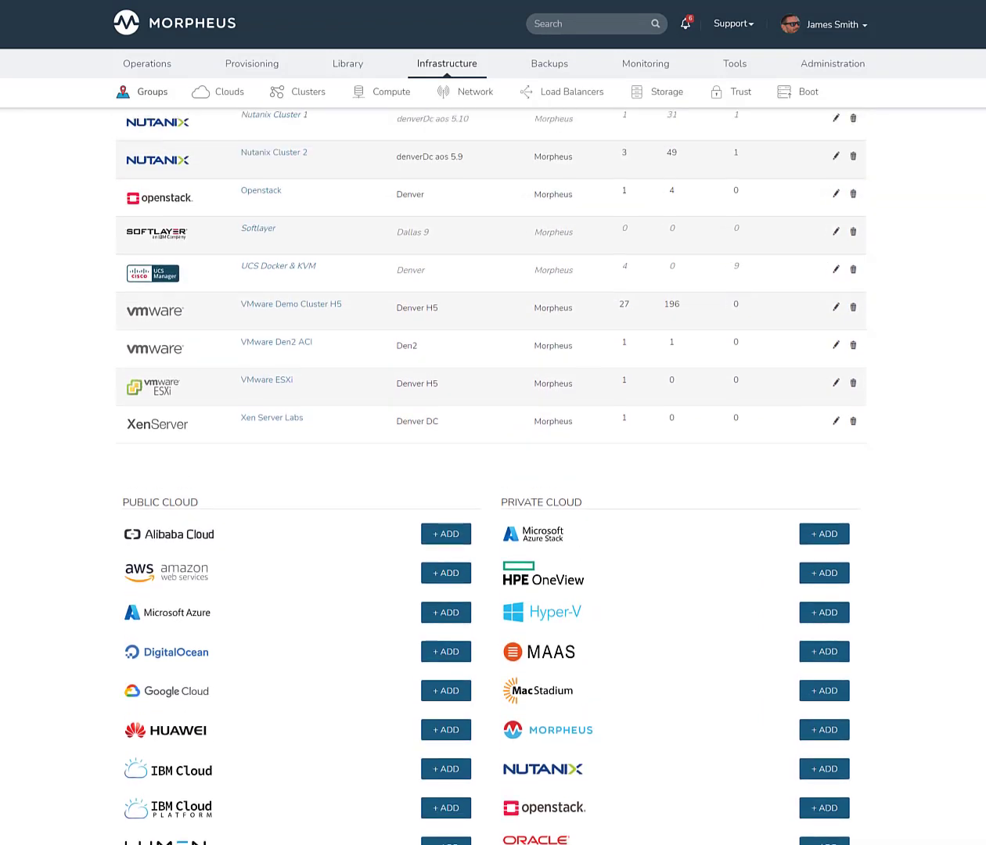
{"action": "scroll", "coordinate": [493, 462], "scroll_direction": "up", "scroll_amount": 2}
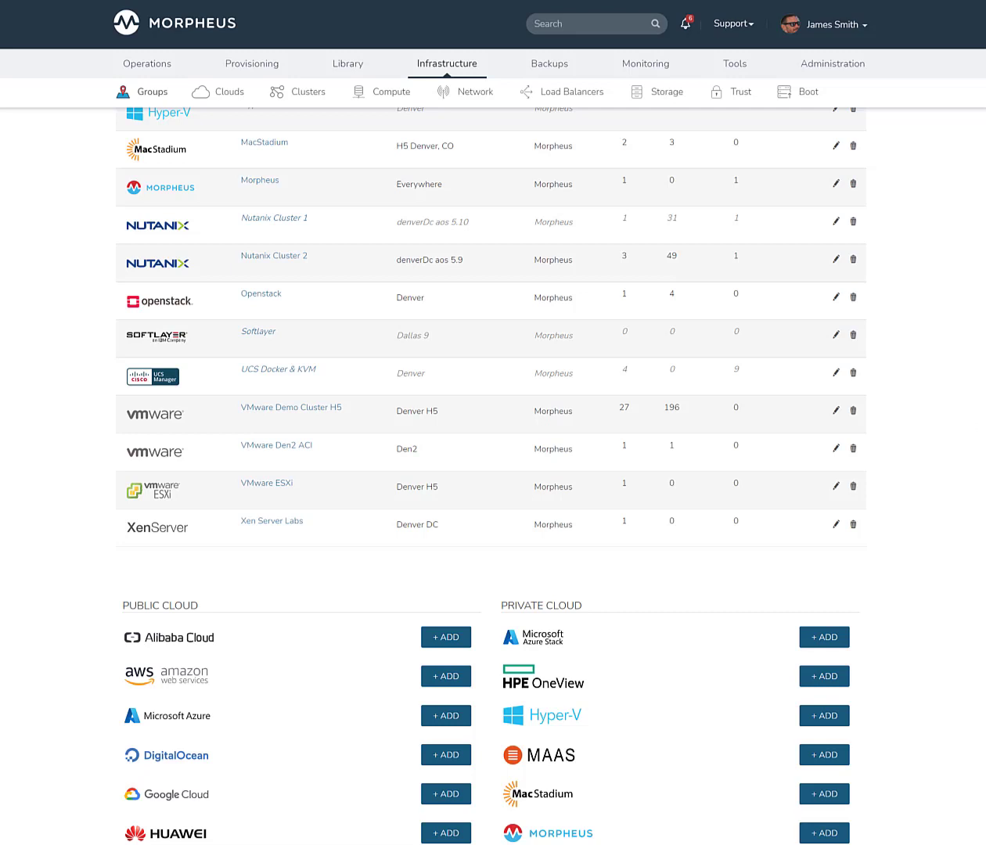
{"action": "left_click", "coordinate": [290, 410]}
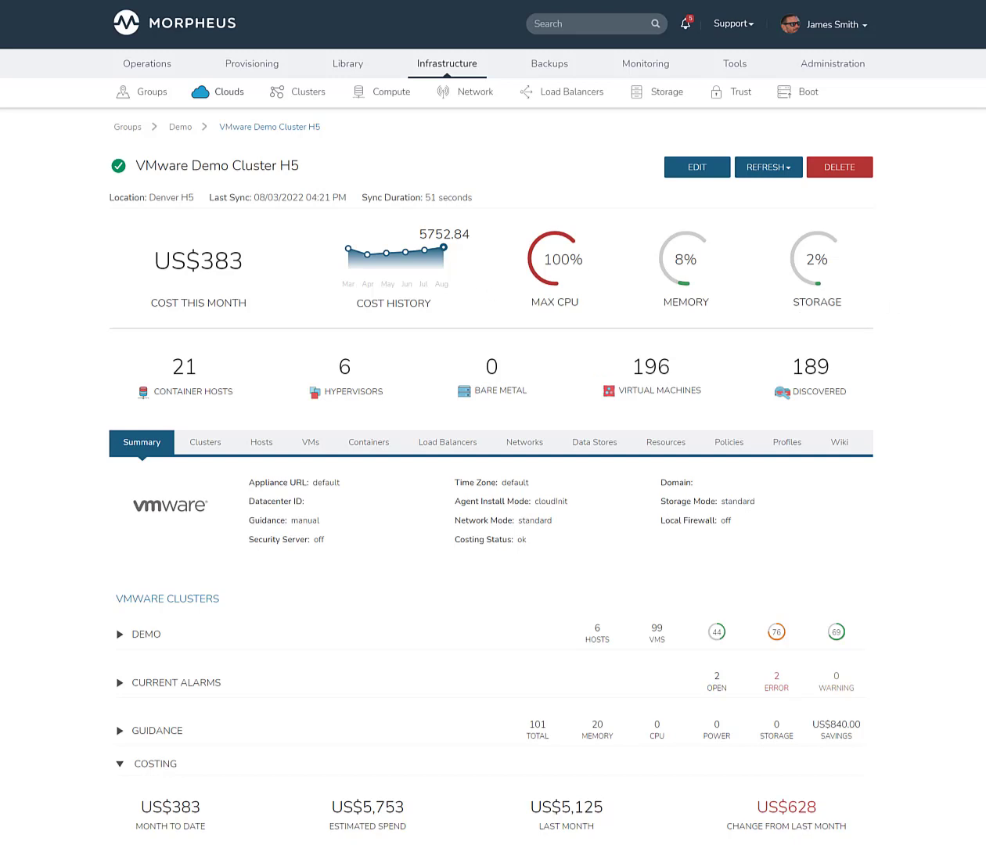
{"action": "left_click", "coordinate": [312, 440]}
{"action": "scroll", "coordinate": [651, 506], "scroll_direction": "down", "scroll_amount": 2}
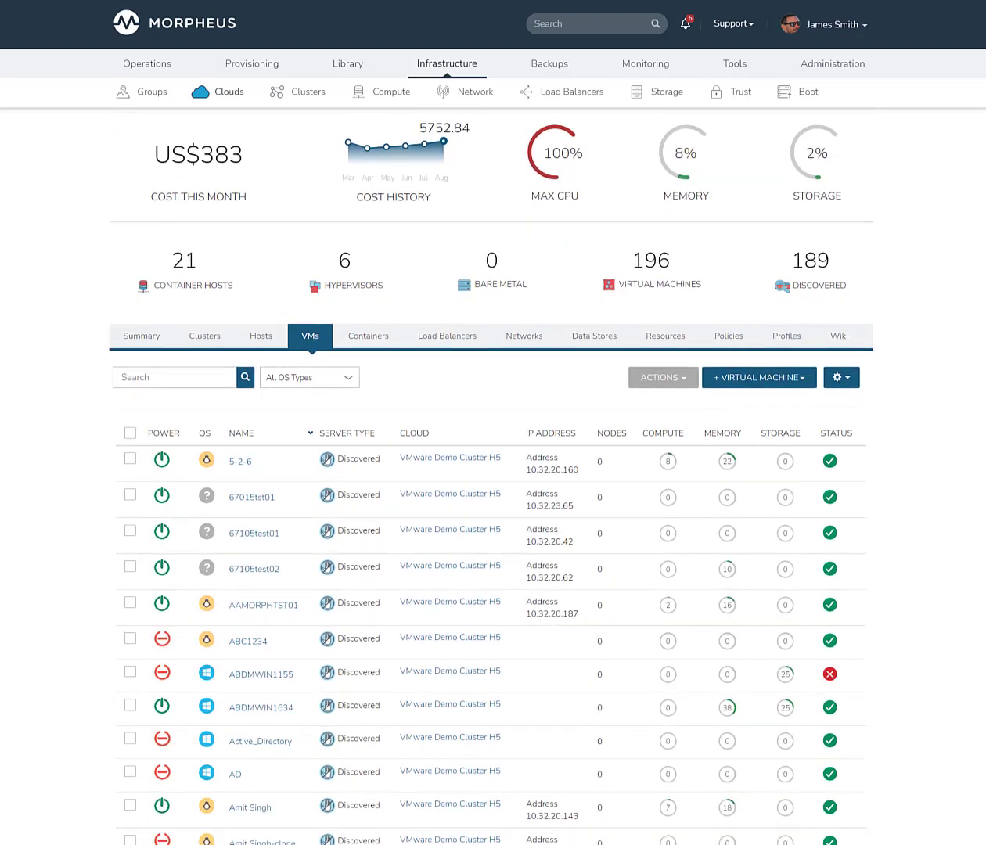
{"action": "scroll", "coordinate": [704, 605], "scroll_direction": "down", "scroll_amount": 1}
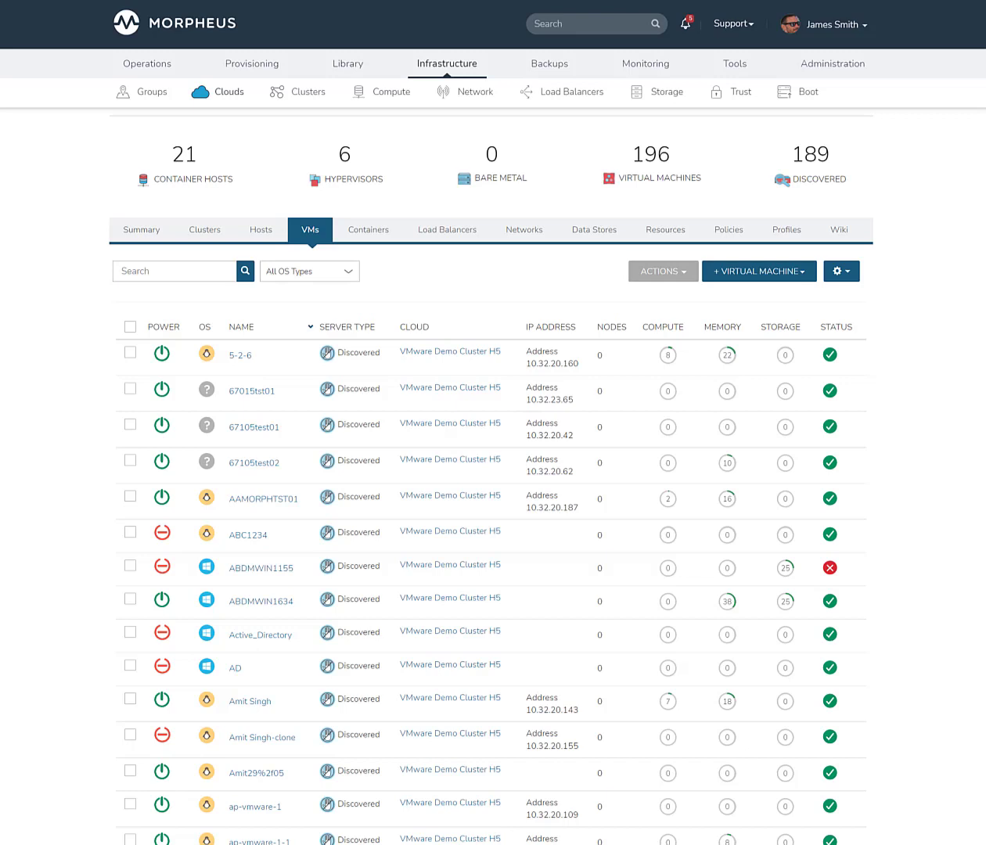
{"action": "scroll", "coordinate": [493, 469], "scroll_direction": "up", "scroll_amount": 3}
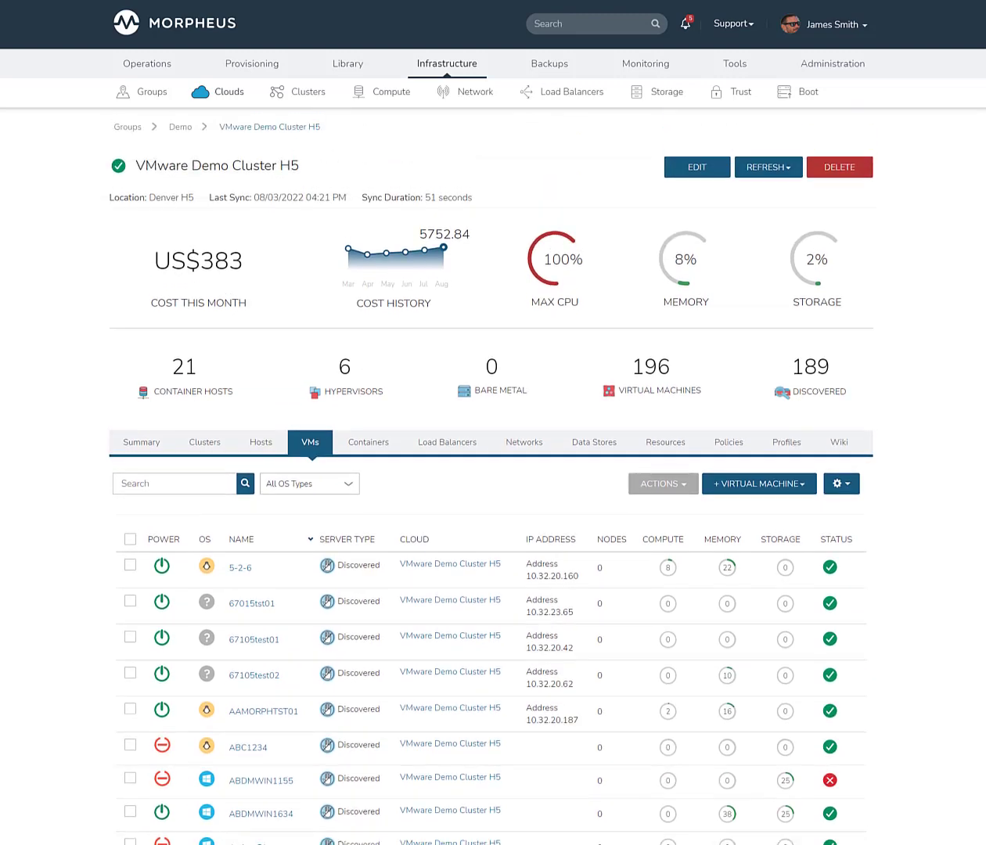
Review the VMware Demo Cluster H5 cloud's networks and data stores, including the tenants assigned to each
{"action": "left_click", "coordinate": [518, 444]}
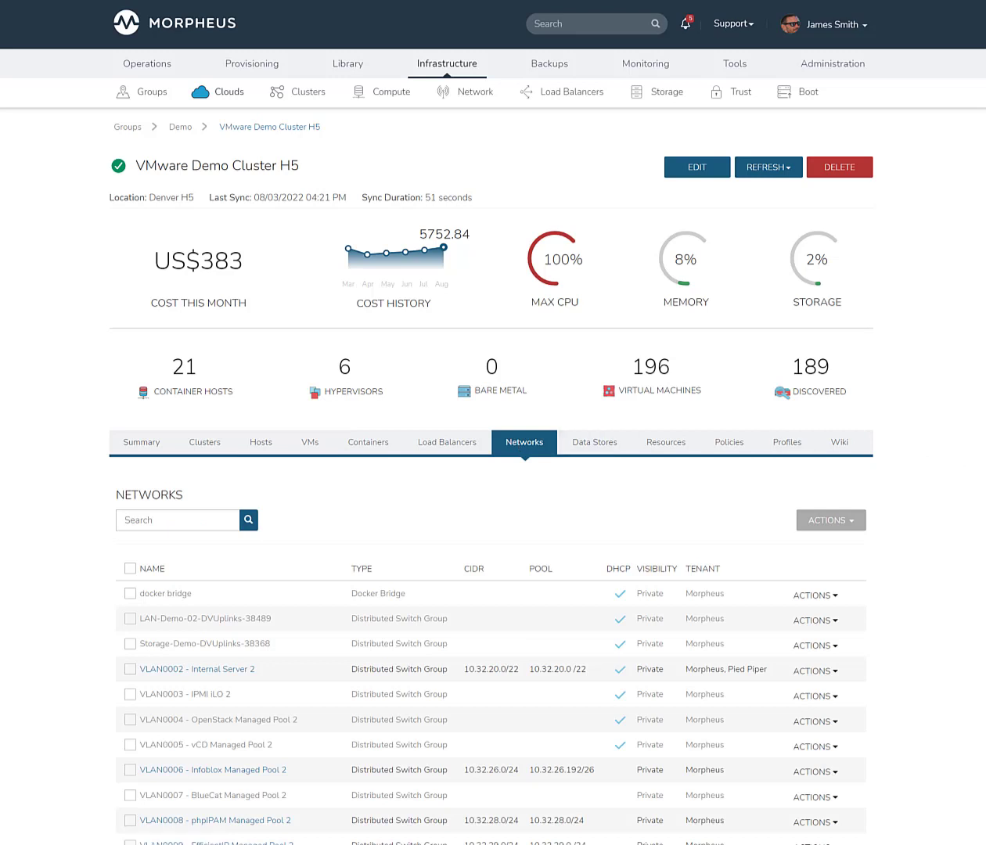
{"action": "scroll", "coordinate": [493, 469], "scroll_direction": "down", "scroll_amount": 2}
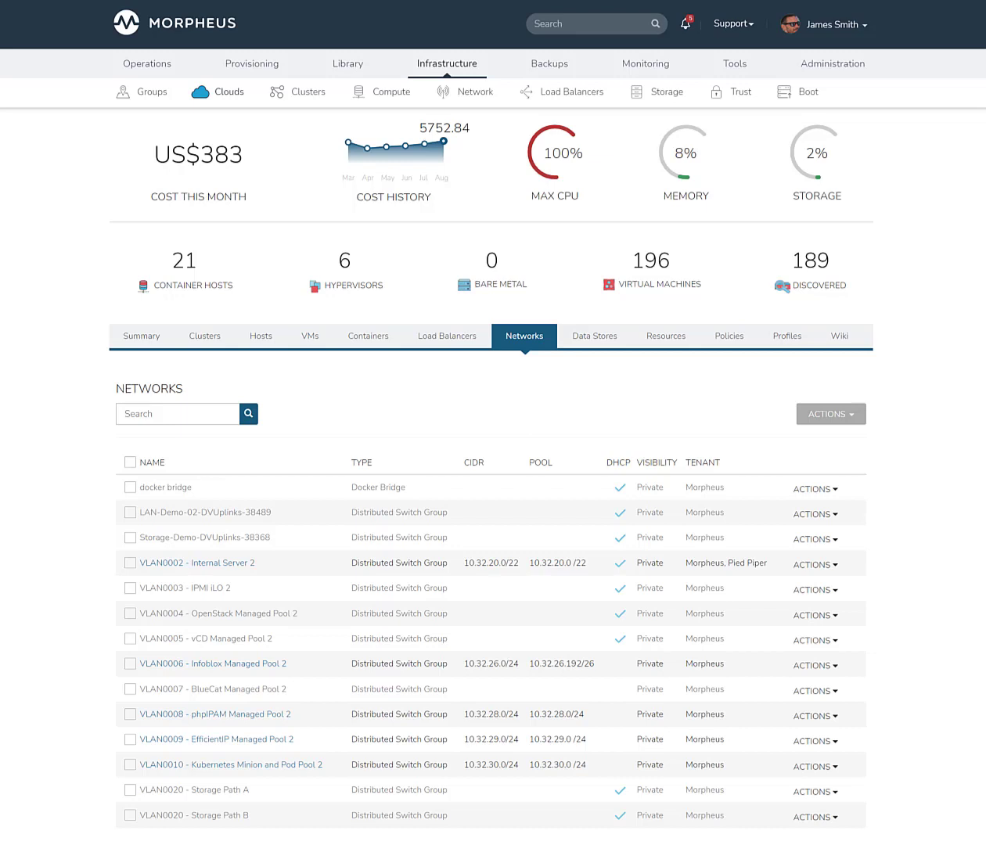
{"action": "scroll", "coordinate": [493, 470], "scroll_direction": "down", "scroll_amount": 2}
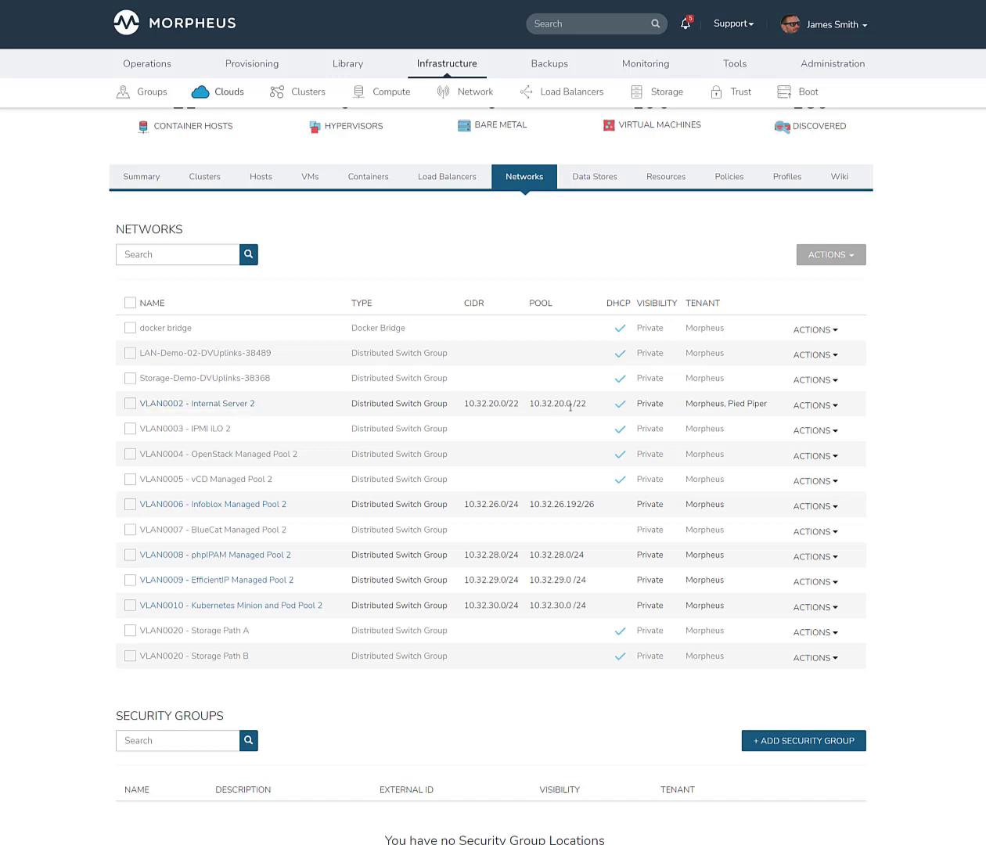
{"action": "left_click_drag", "start_coordinate": [727, 403], "coordinate": [768, 404]}
{"action": "scroll", "coordinate": [626, 223], "scroll_direction": "up", "scroll_amount": 1}
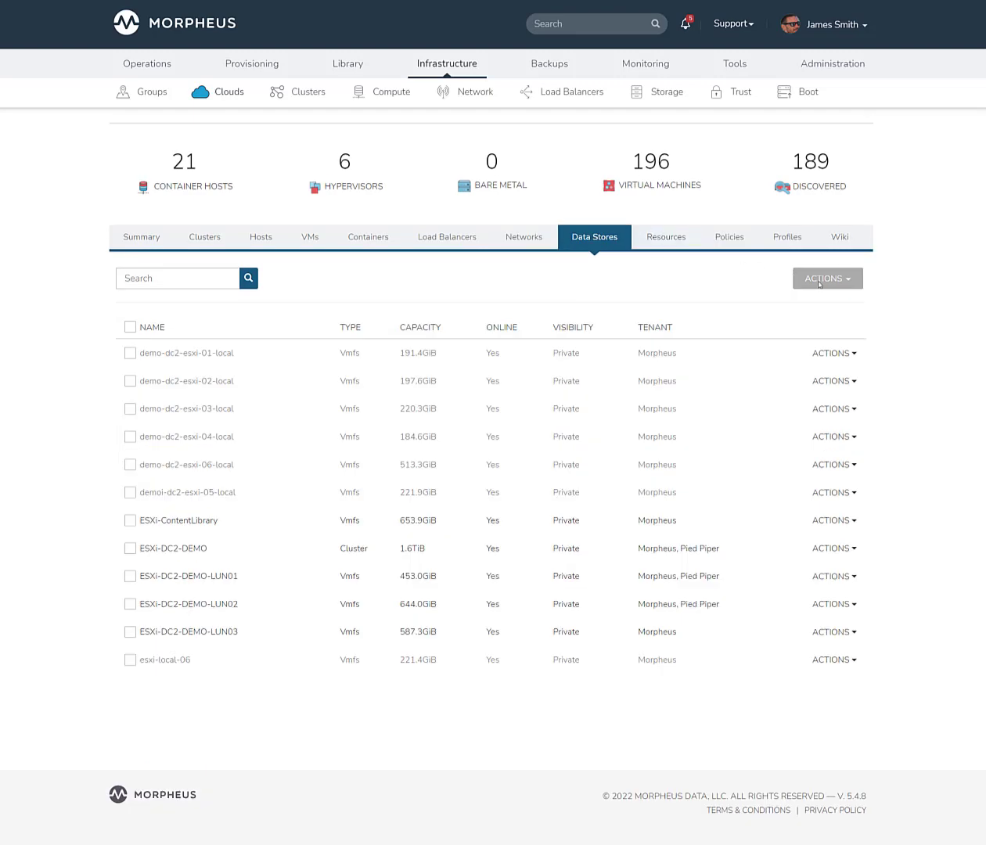
{"action": "scroll", "coordinate": [493, 470], "scroll_direction": "up", "scroll_amount": 3}
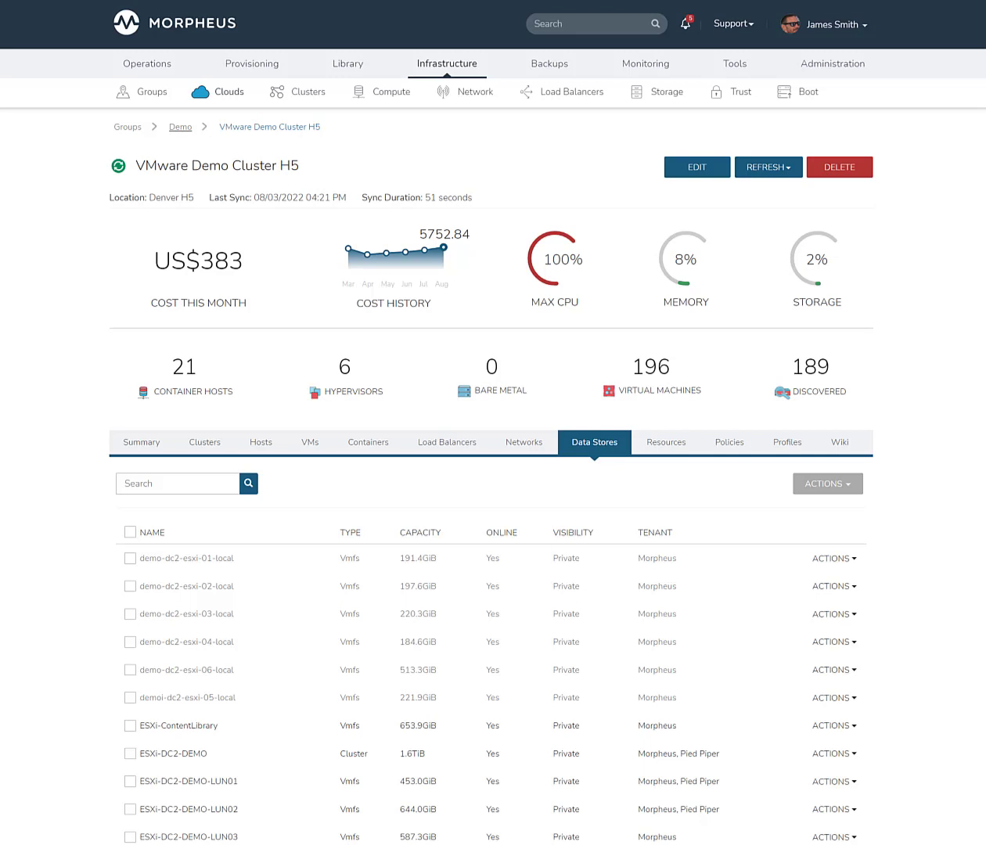
Return to the Demo group's clouds, open the AWS cloud, and highlight its cost for this month
{"action": "left_click", "coordinate": [180, 127]}
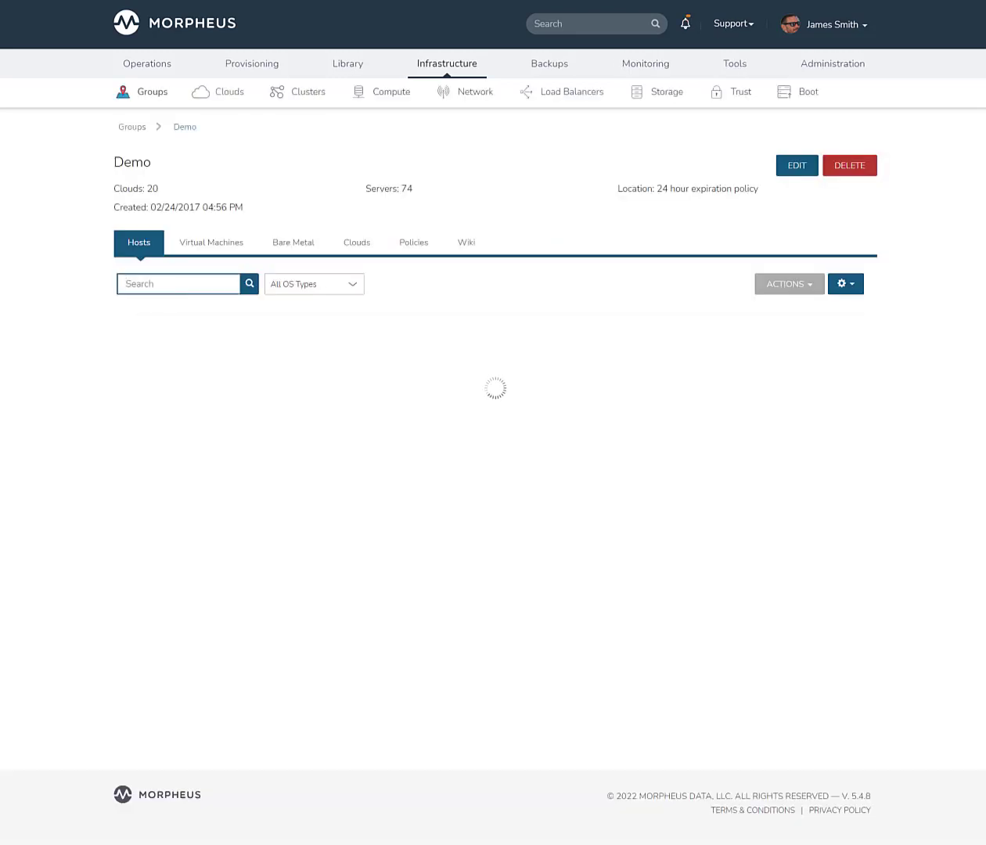
{"action": "left_click", "coordinate": [356, 249]}
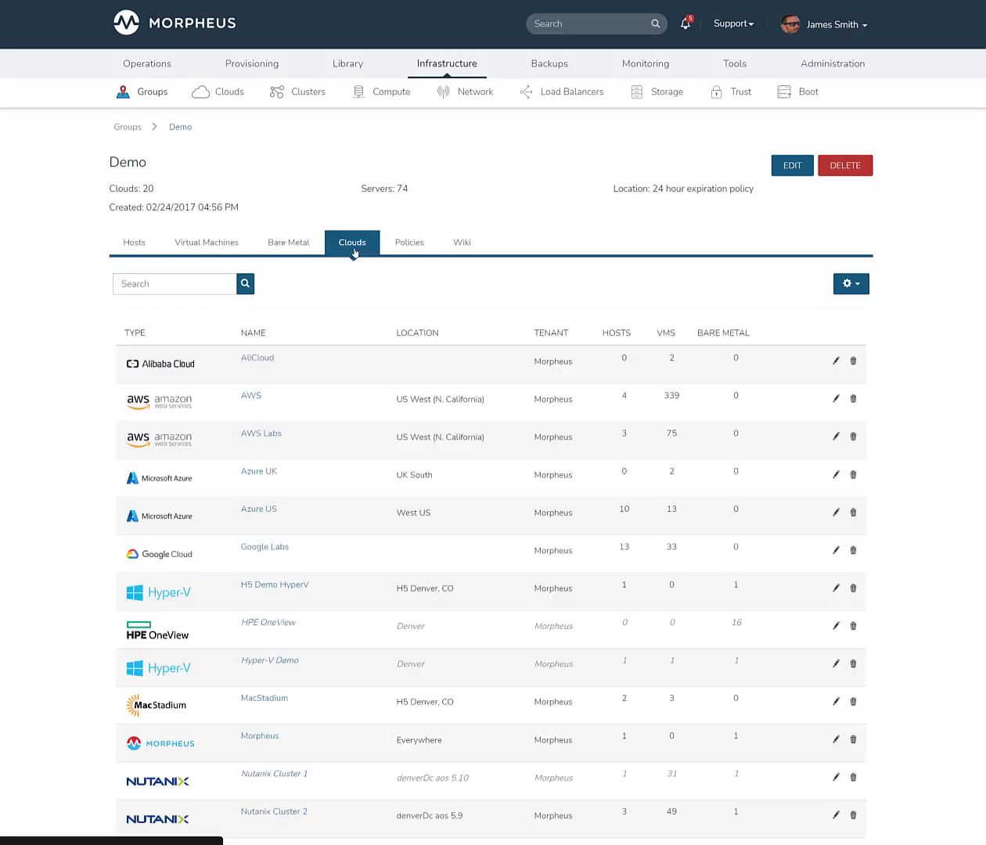
{"action": "left_click", "coordinate": [252, 397]}
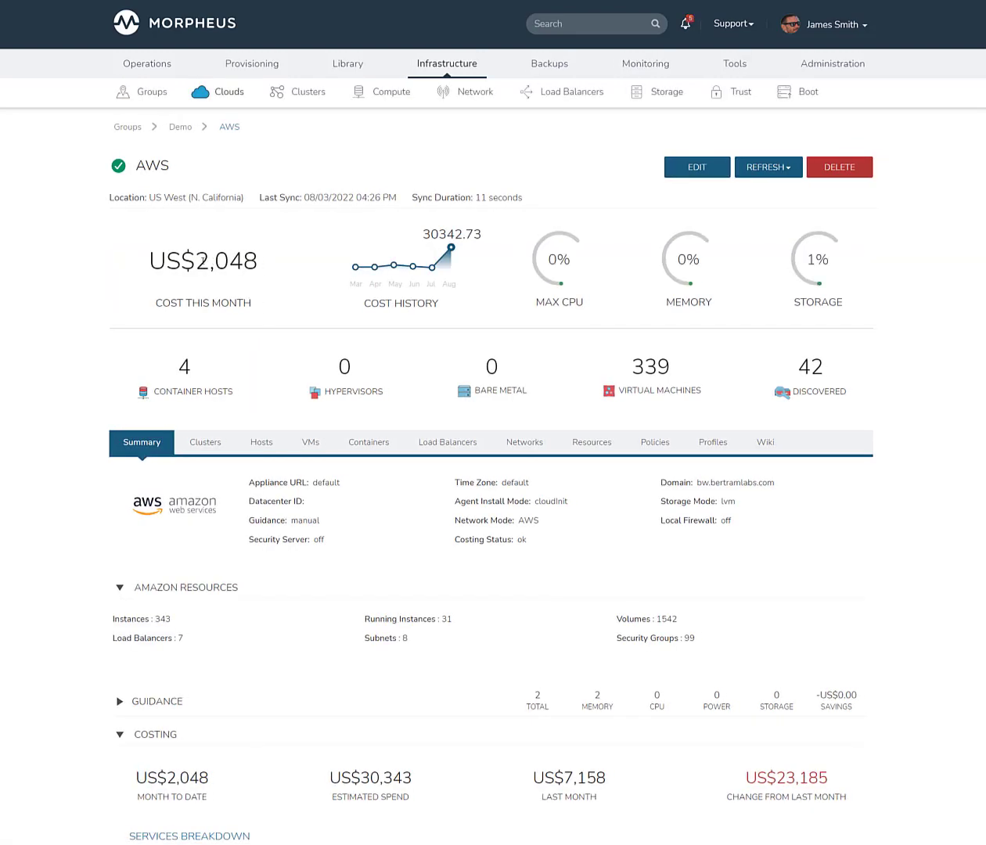
{"action": "left_click_drag", "start_coordinate": [196, 261], "coordinate": [258, 261]}
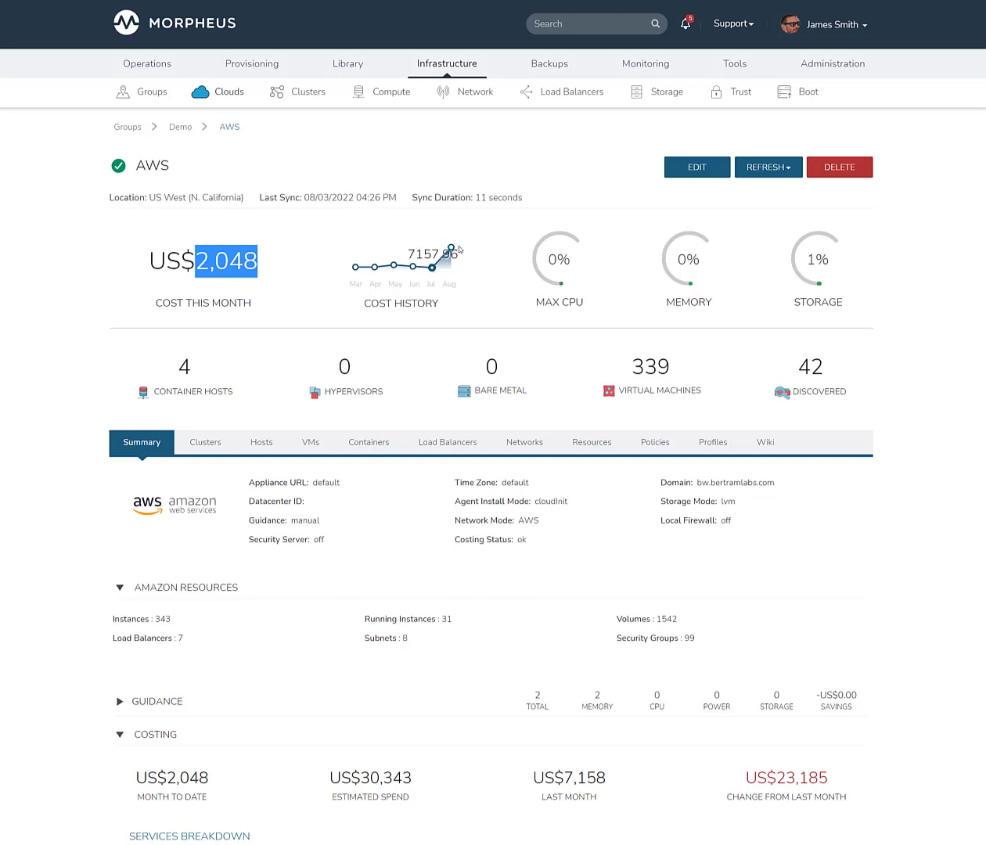
Review the AWS cloud's costing details, including its services breakdown and reservation recommendations
{"action": "scroll", "coordinate": [452, 248], "scroll_direction": "down", "scroll_amount": 2}
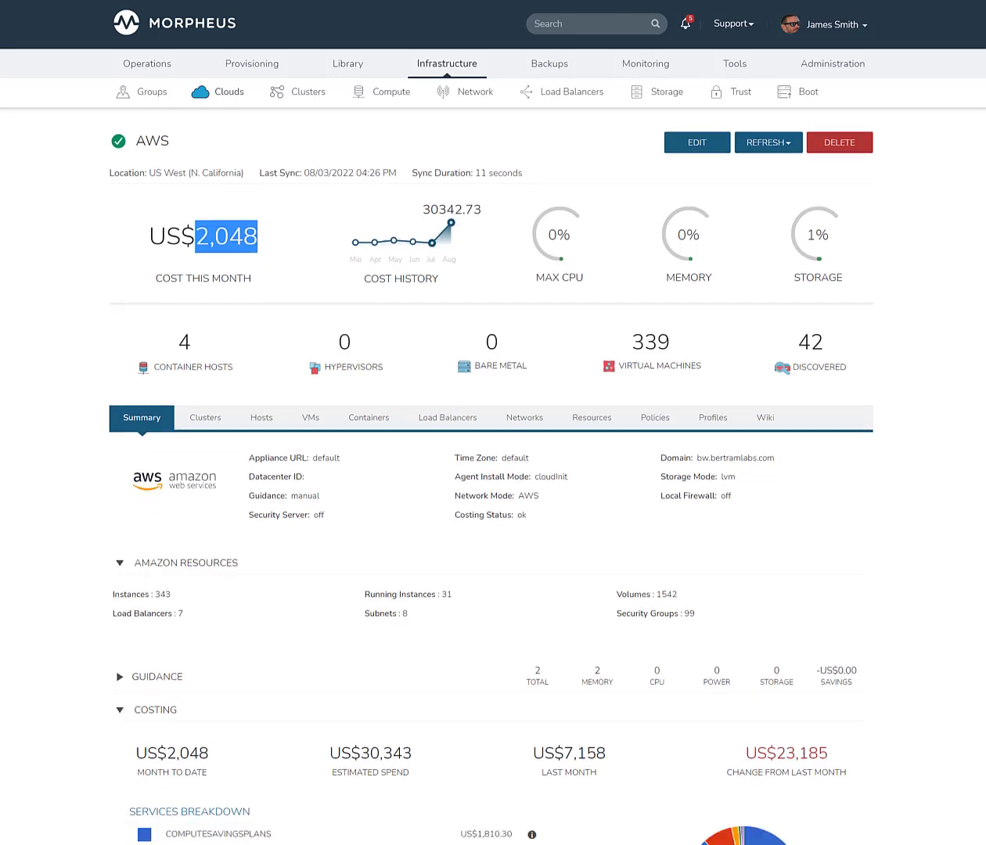
{"action": "scroll", "coordinate": [483, 477], "scroll_direction": "down", "scroll_amount": 5}
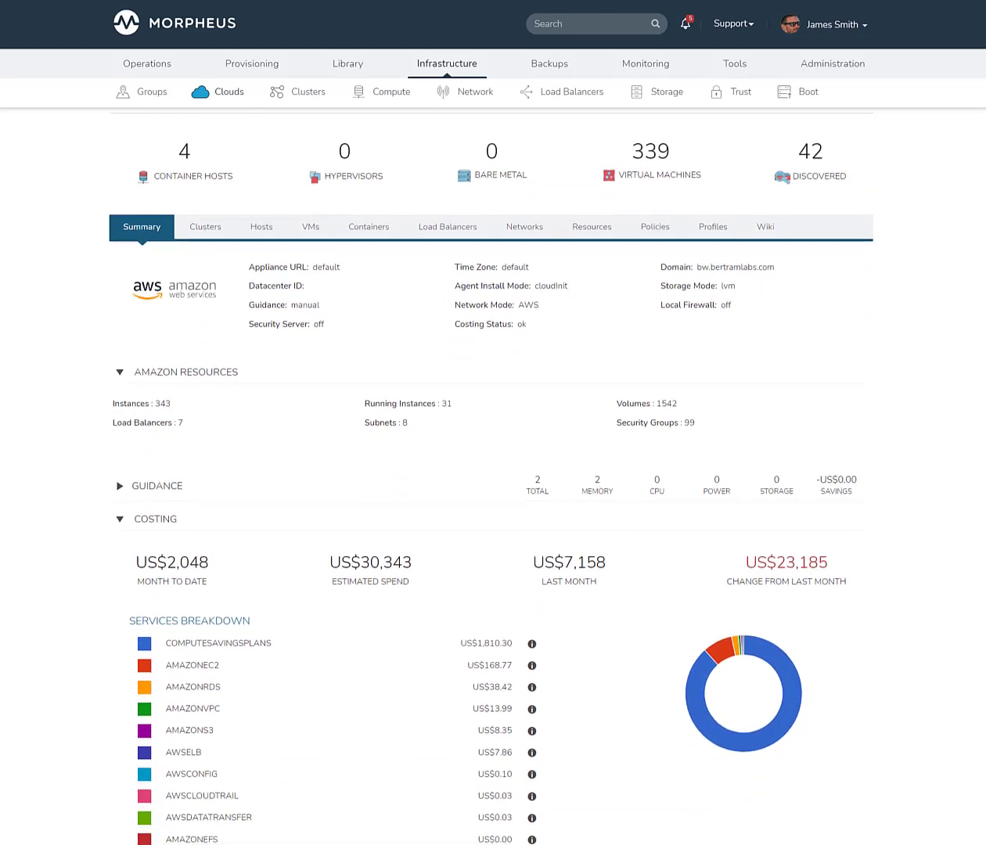
{"action": "scroll", "coordinate": [486, 458], "scroll_direction": "down", "scroll_amount": 5}
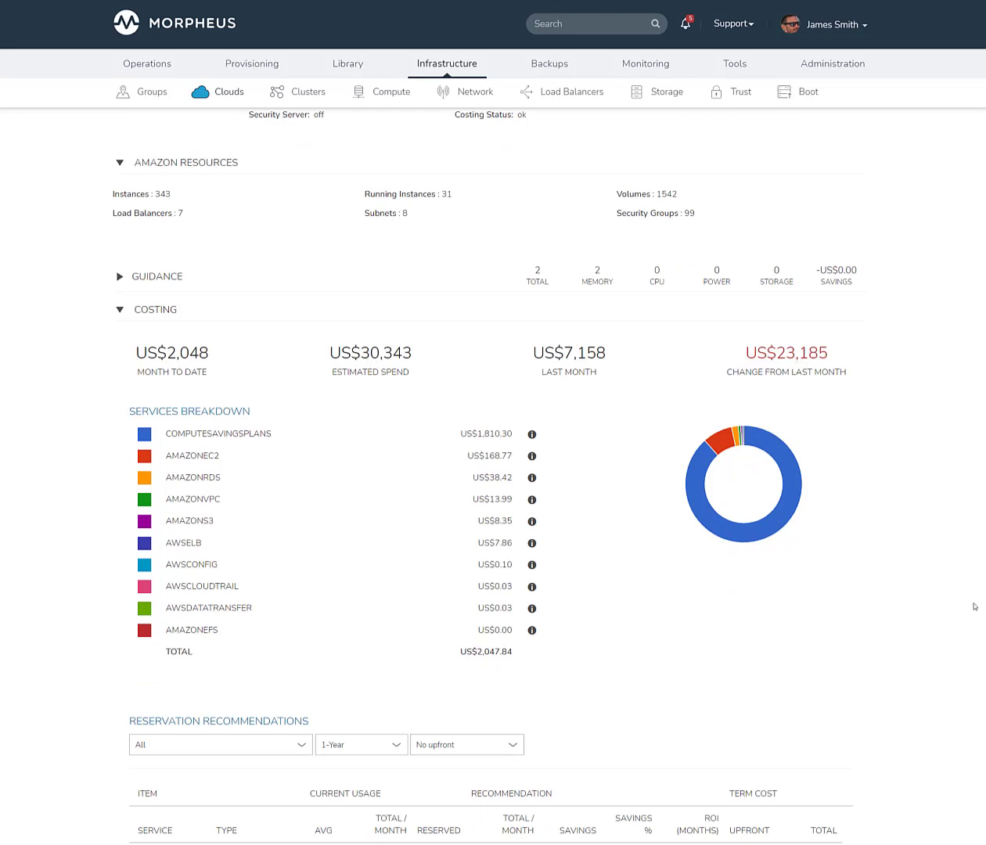
{"action": "scroll", "coordinate": [974, 606], "scroll_direction": "down", "scroll_amount": 1}
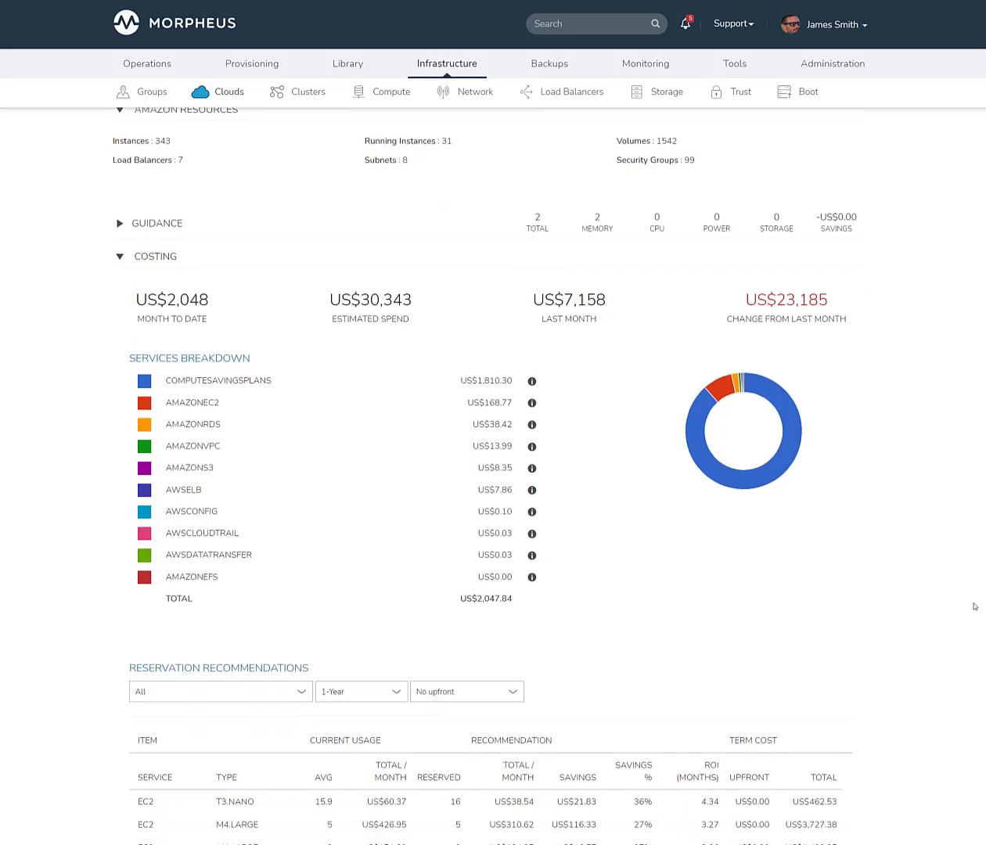
{"action": "scroll", "coordinate": [974, 606], "scroll_direction": "down", "scroll_amount": 2}
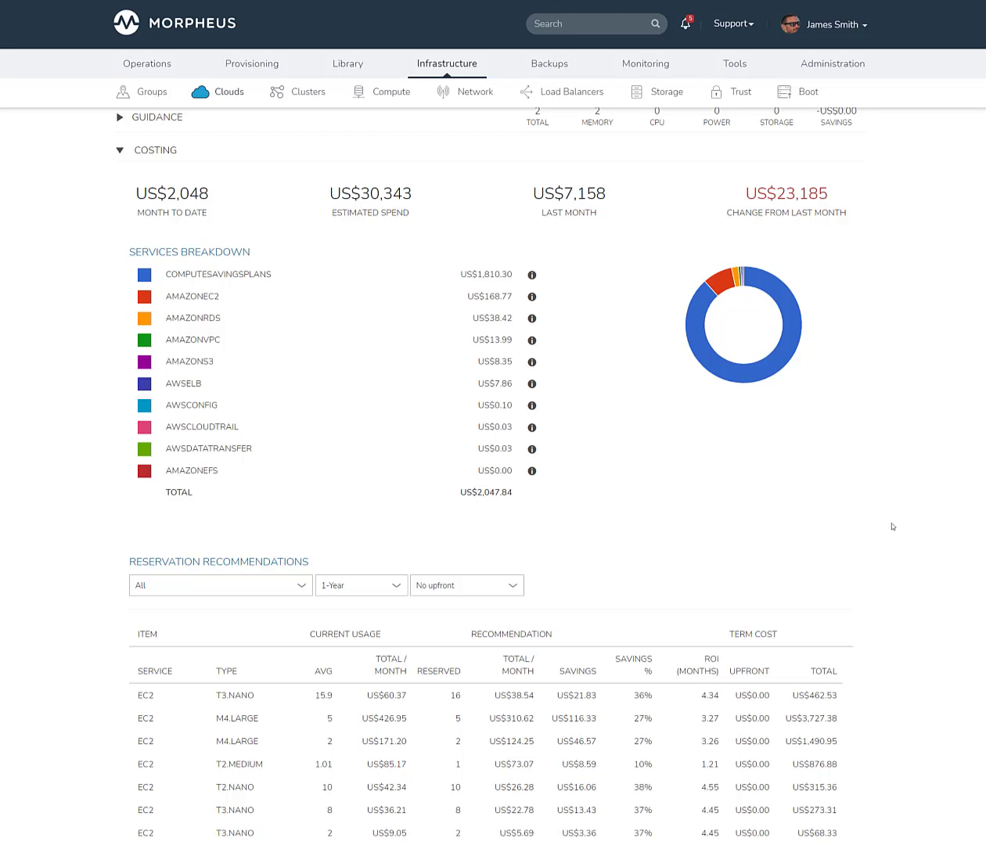
{"action": "scroll", "coordinate": [868, 525], "scroll_direction": "up", "scroll_amount": 3}
{"action": "scroll", "coordinate": [861, 529], "scroll_direction": "up", "scroll_amount": 10}
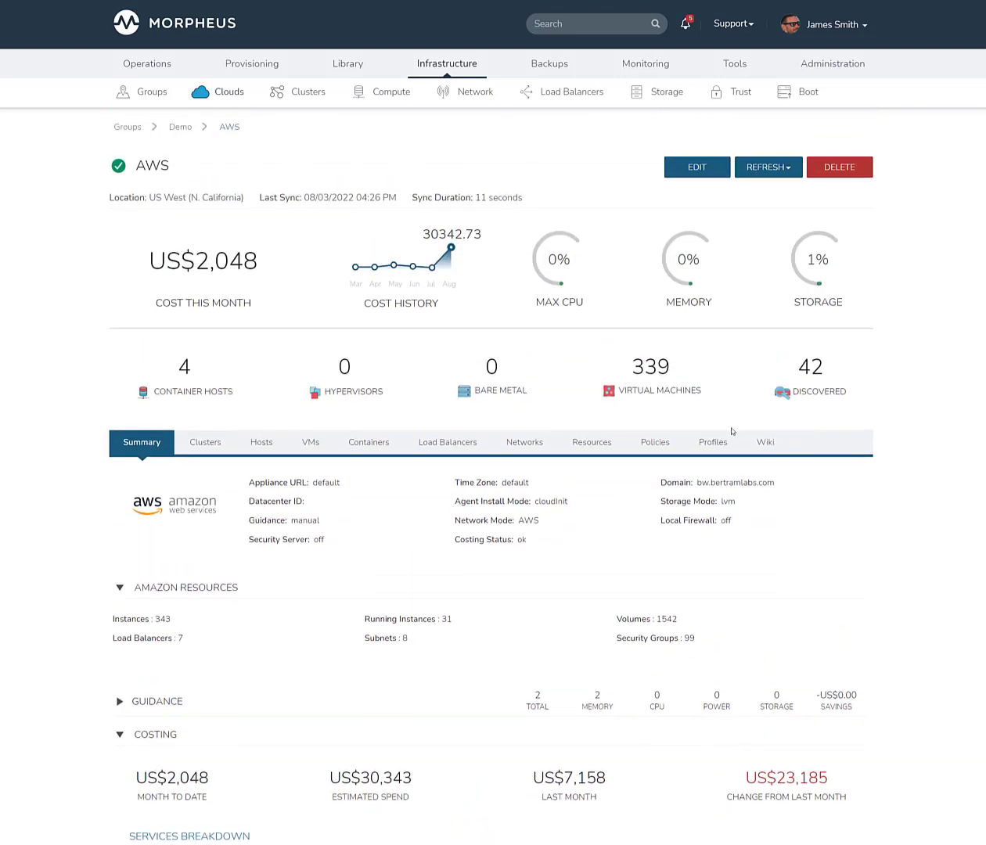
Open the operations reports and review the full list of report types, covering usage, cost and inventory categories
{"action": "mouse_move", "coordinate": [140, 74]}
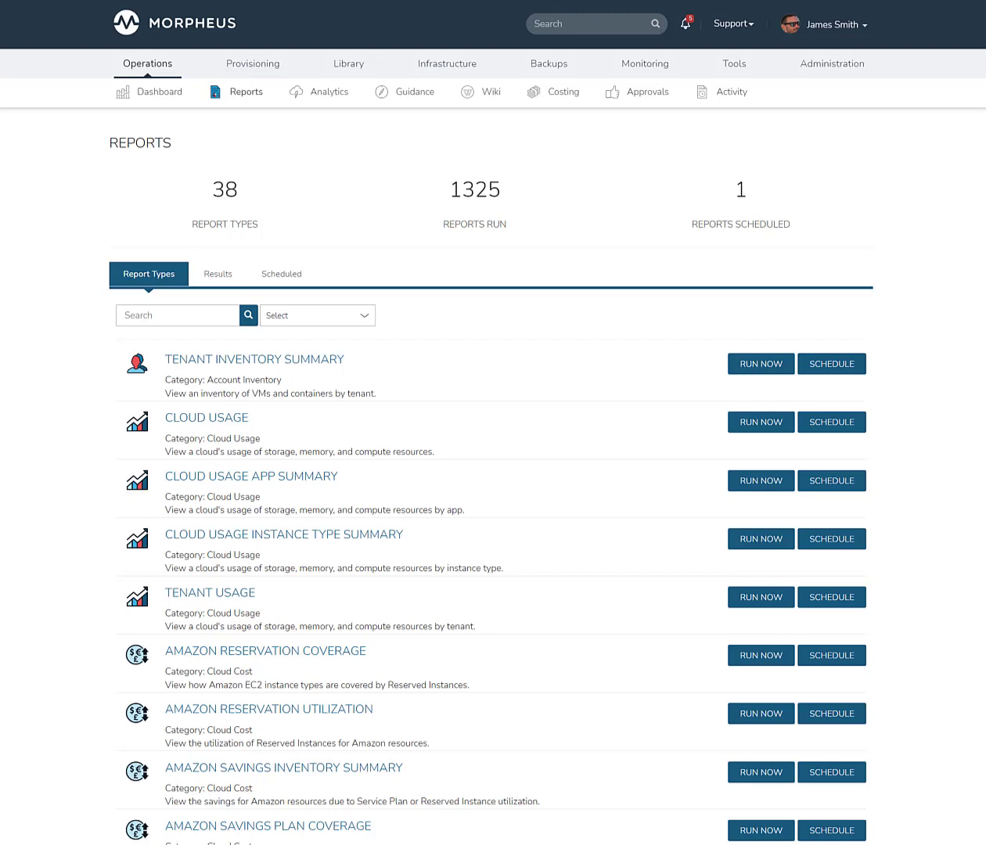
{"action": "scroll", "coordinate": [483, 473], "scroll_direction": "down", "scroll_amount": 2}
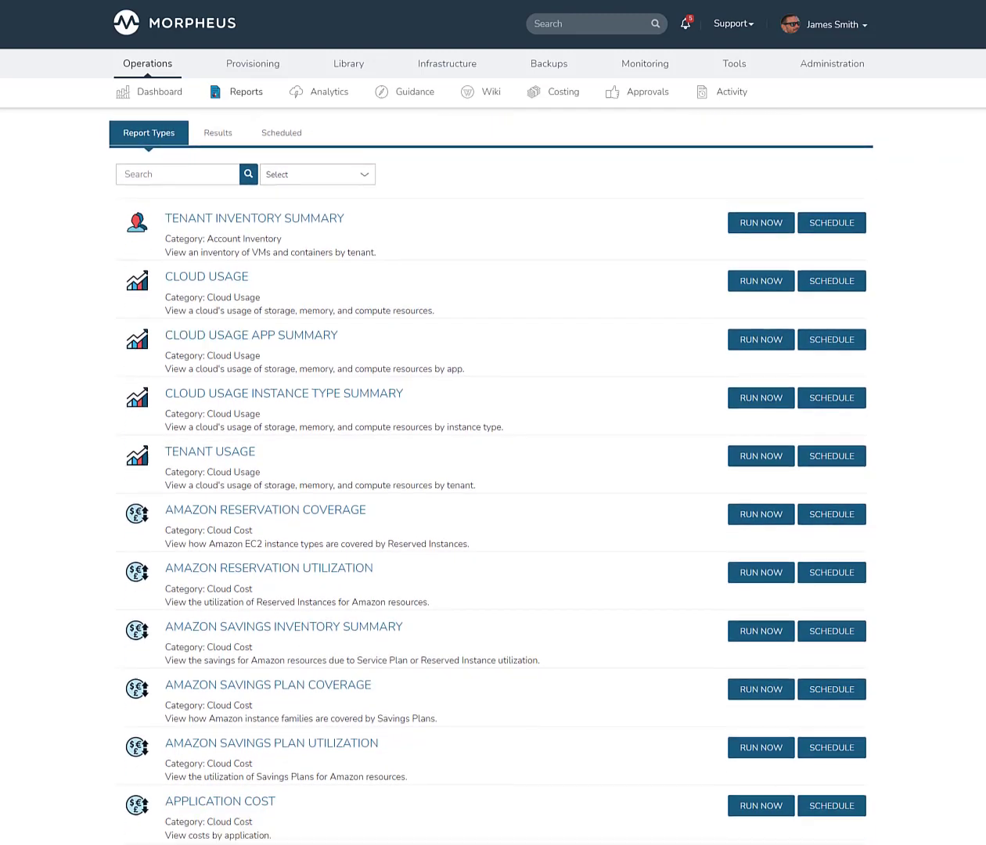
{"action": "scroll", "coordinate": [483, 470], "scroll_direction": "down", "scroll_amount": 2}
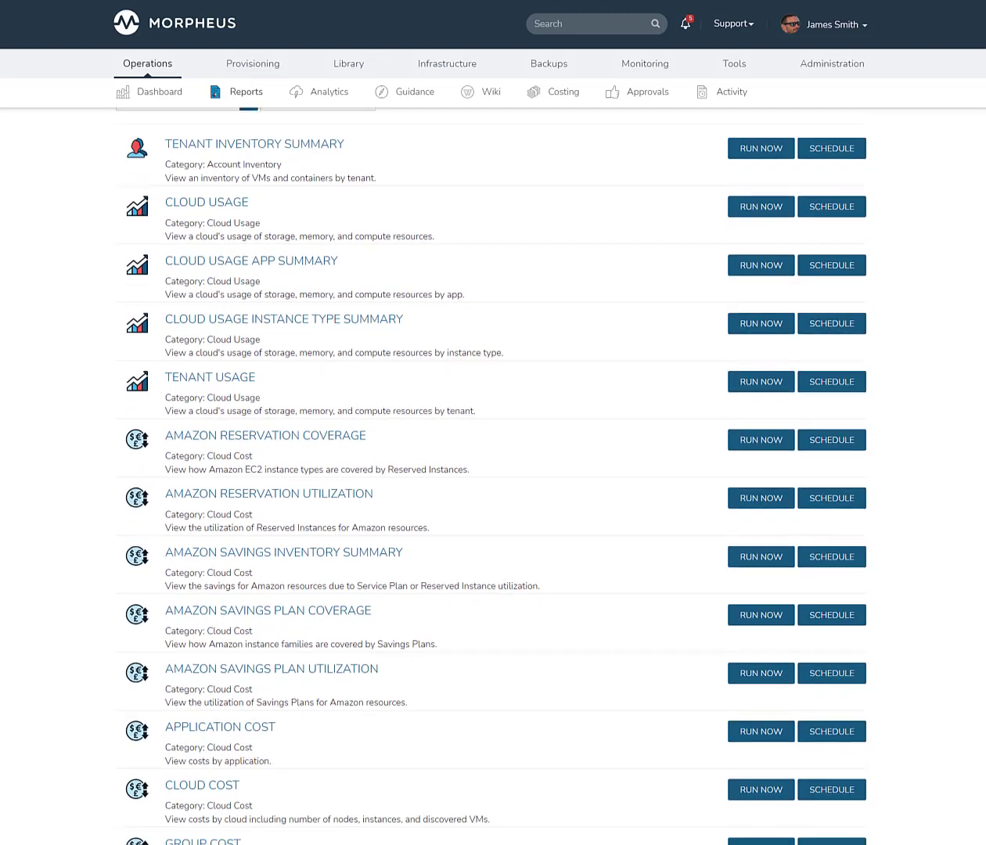
{"action": "scroll", "coordinate": [488, 470], "scroll_direction": "down", "scroll_amount": 3}
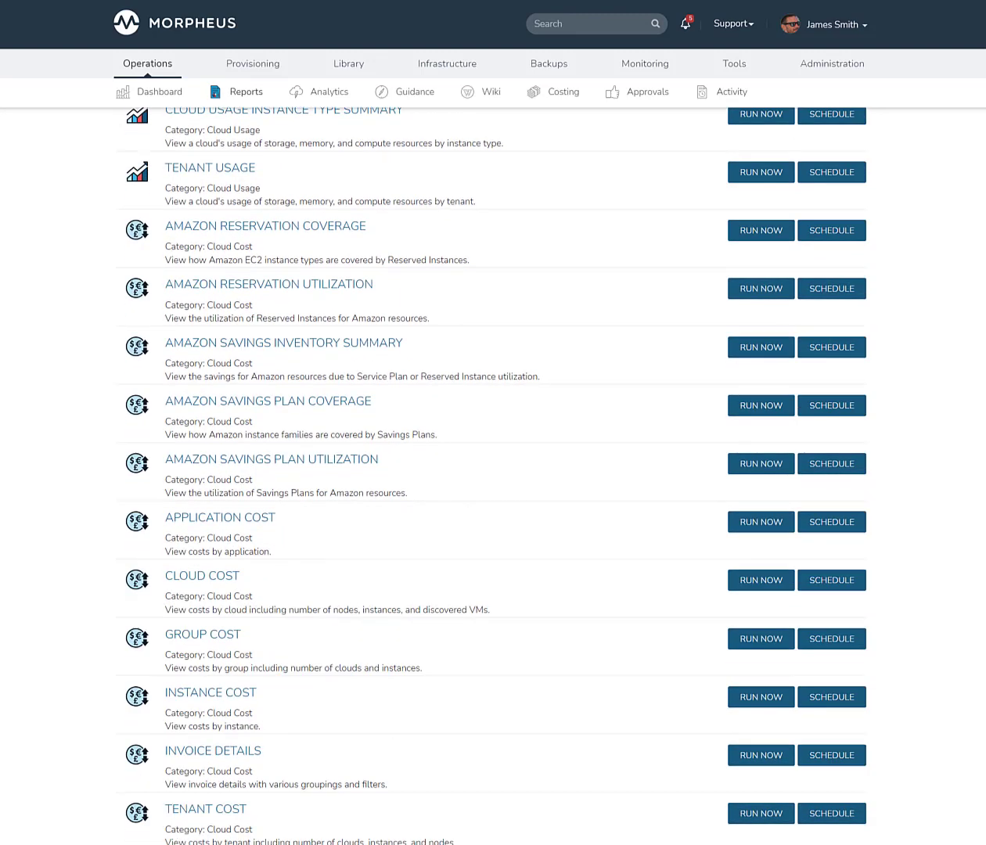
{"action": "scroll", "coordinate": [489, 469], "scroll_direction": "down", "scroll_amount": 2}
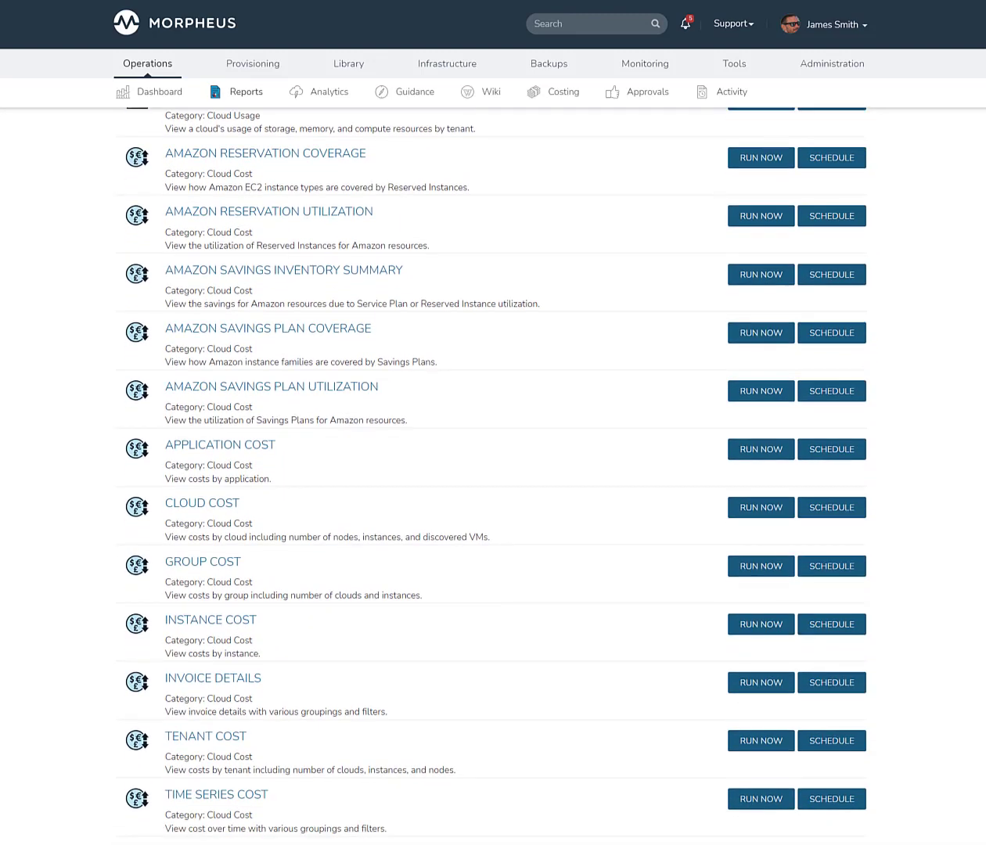
{"action": "scroll", "coordinate": [489, 470], "scroll_direction": "down", "scroll_amount": 4}
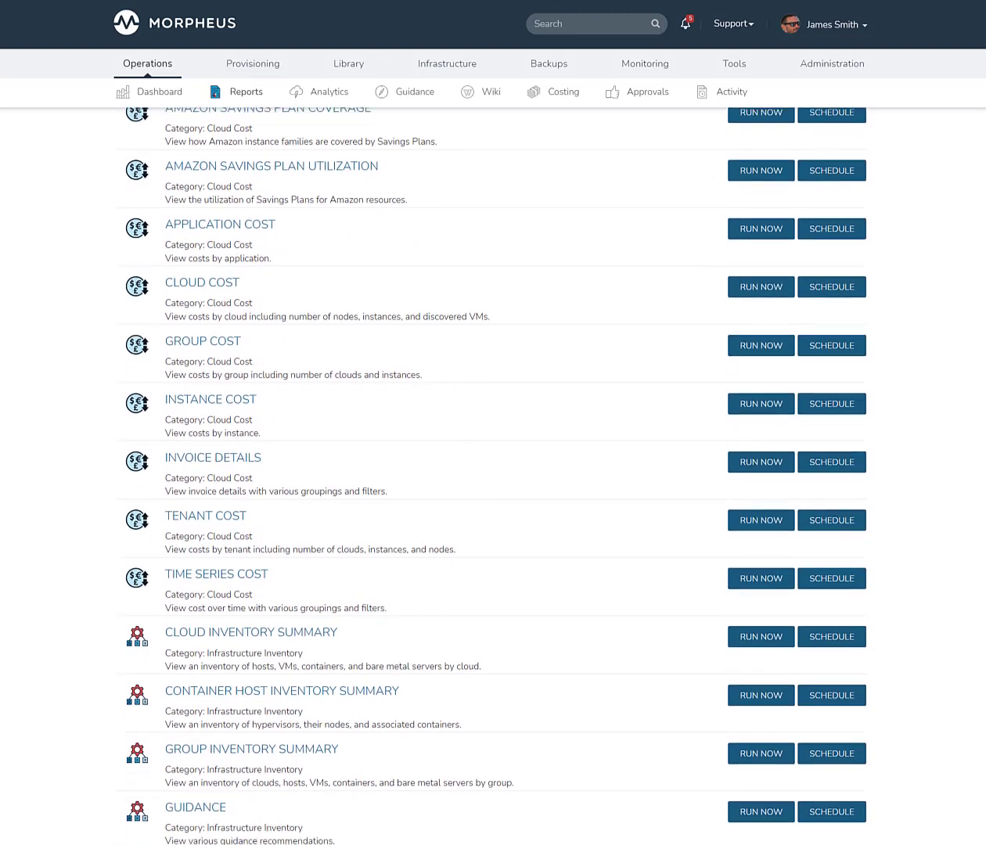
{"action": "scroll", "coordinate": [488, 469], "scroll_direction": "down", "scroll_amount": 4}
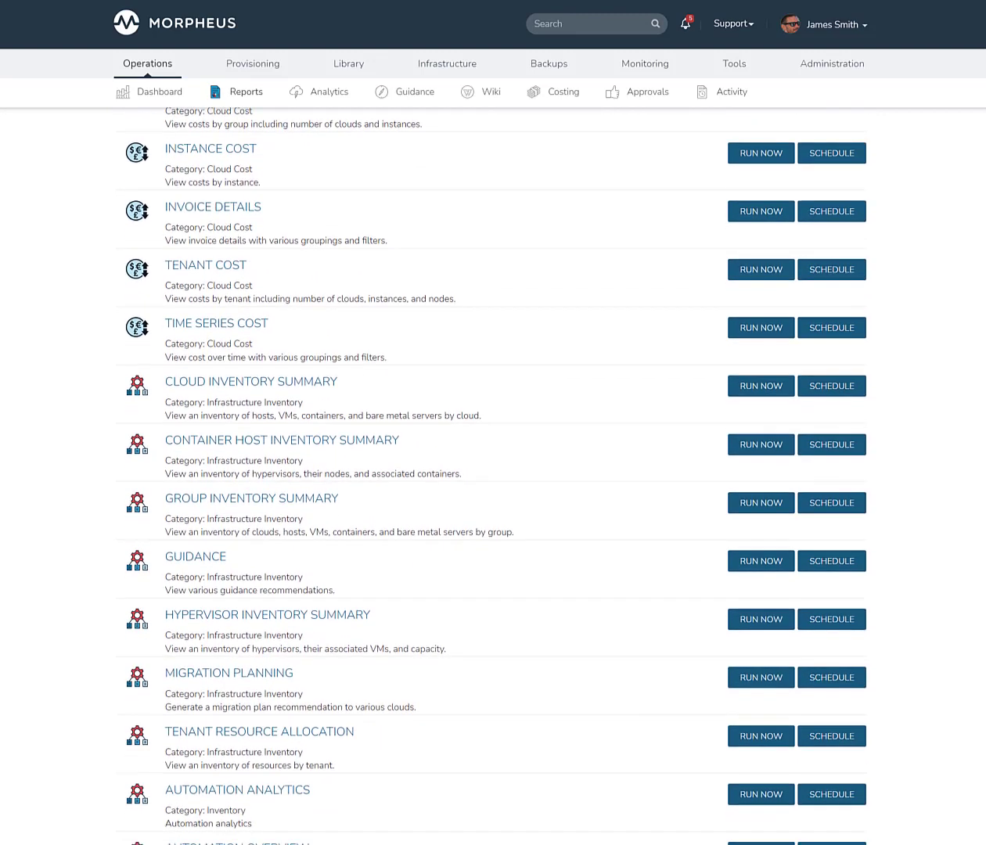
{"action": "scroll", "coordinate": [489, 470], "scroll_direction": "down", "scroll_amount": 2}
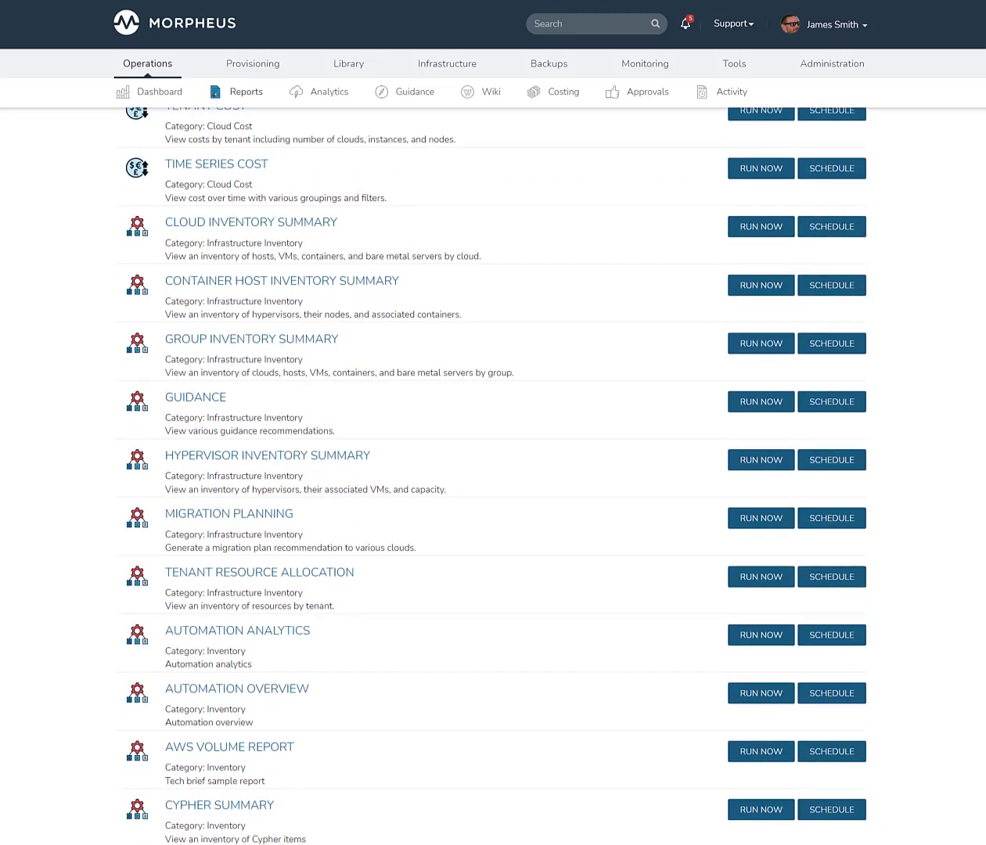
{"action": "scroll", "coordinate": [404, 407], "scroll_direction": "down", "scroll_amount": 1}
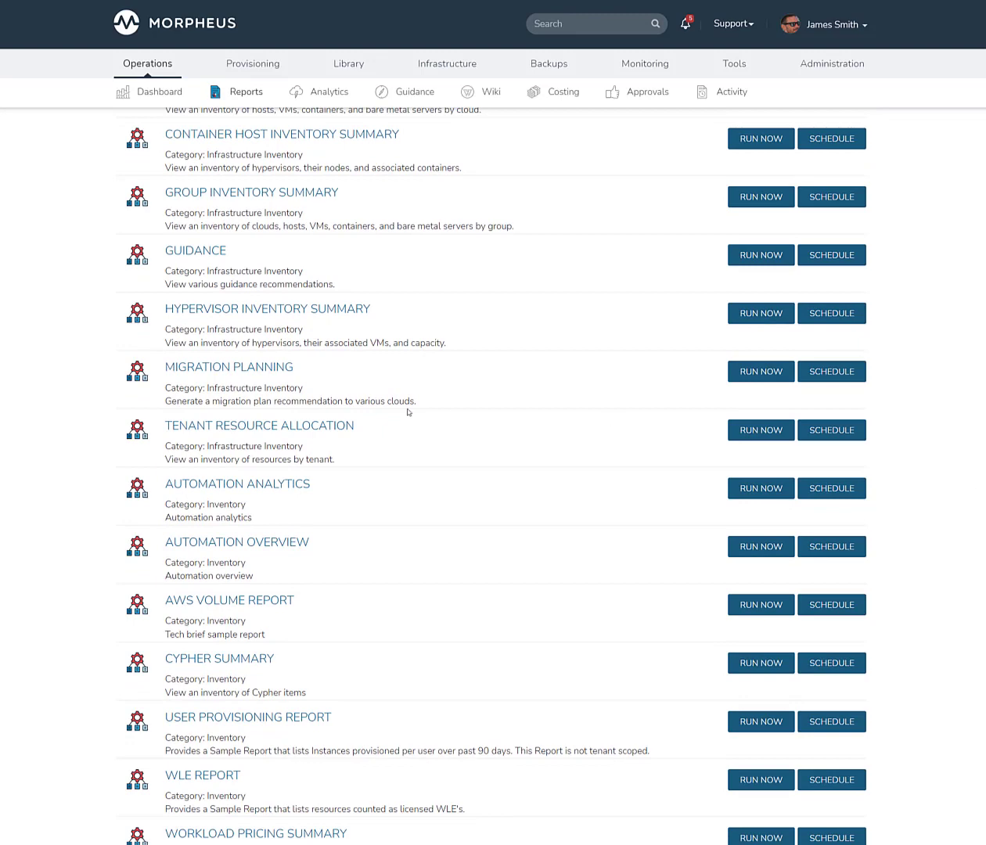
{"action": "scroll", "coordinate": [318, 513], "scroll_direction": "down", "scroll_amount": 2}
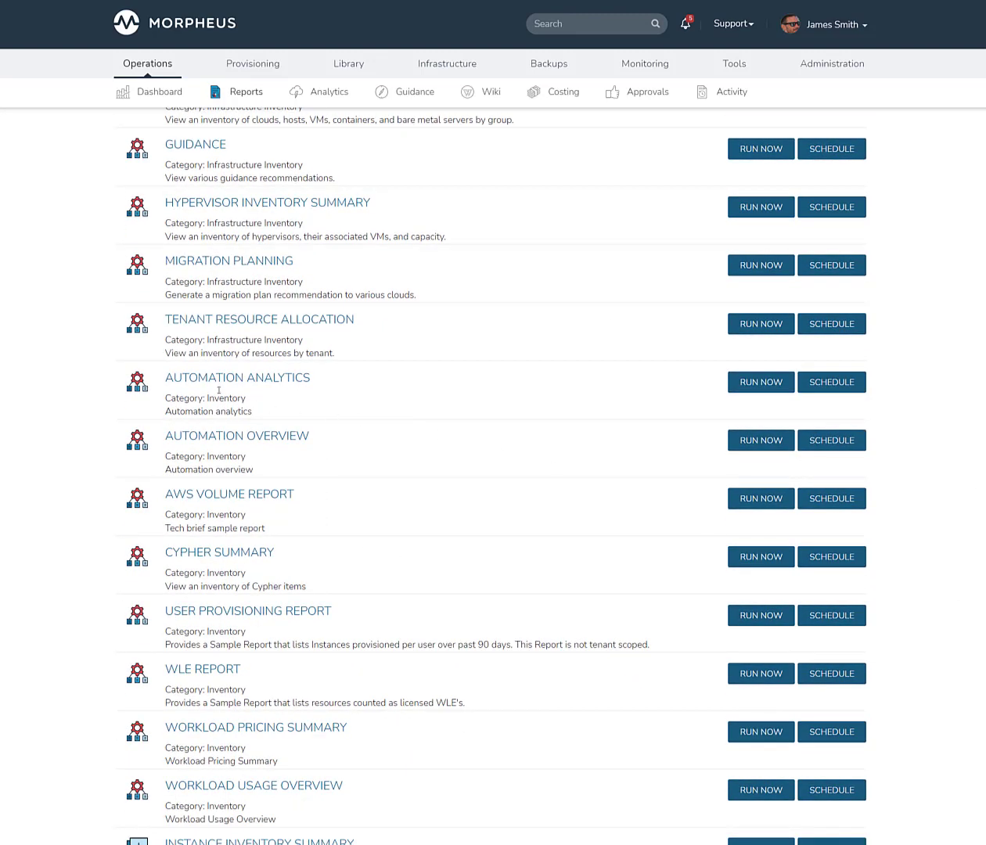
{"action": "scroll", "coordinate": [488, 470], "scroll_direction": "down", "scroll_amount": 3}
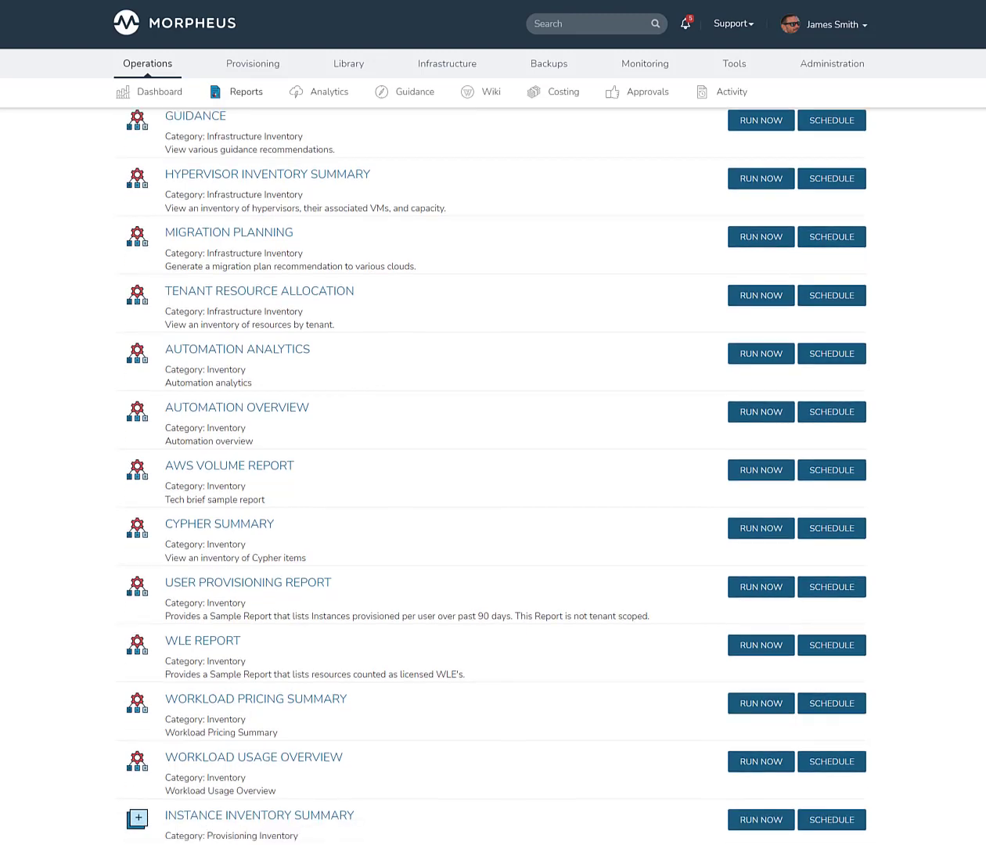
{"action": "scroll", "coordinate": [489, 469], "scroll_direction": "down", "scroll_amount": 4}
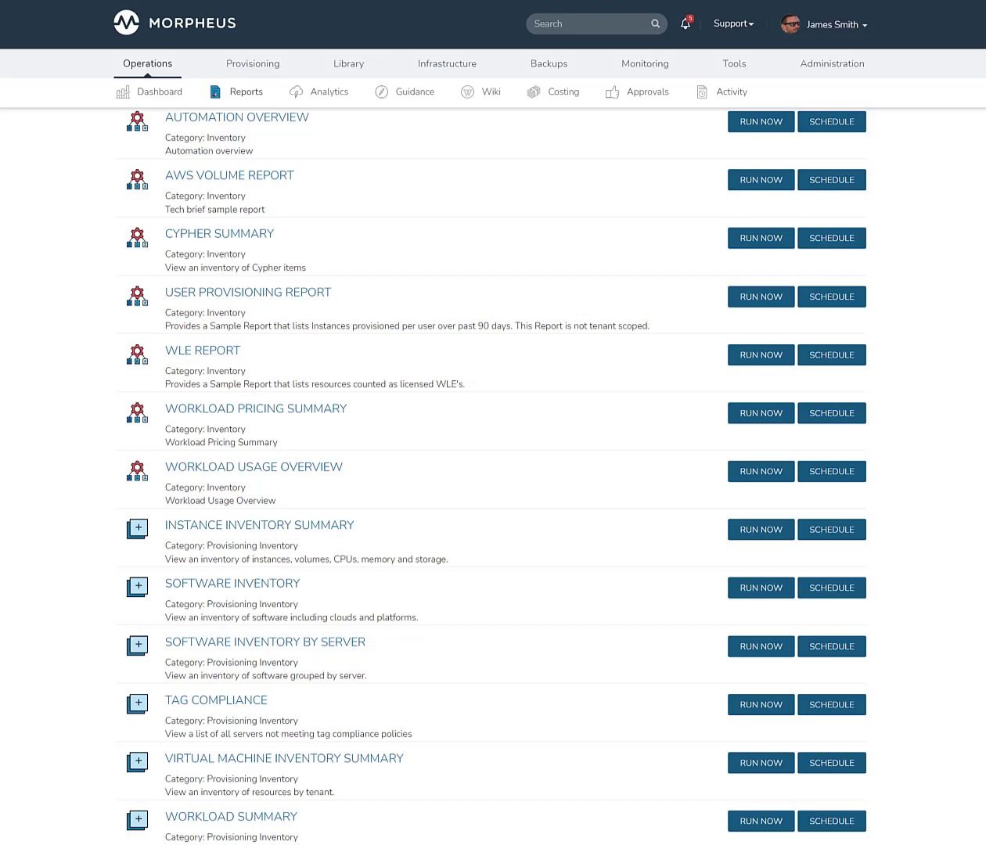
{"action": "scroll", "coordinate": [486, 470], "scroll_direction": "up", "scroll_amount": 3}
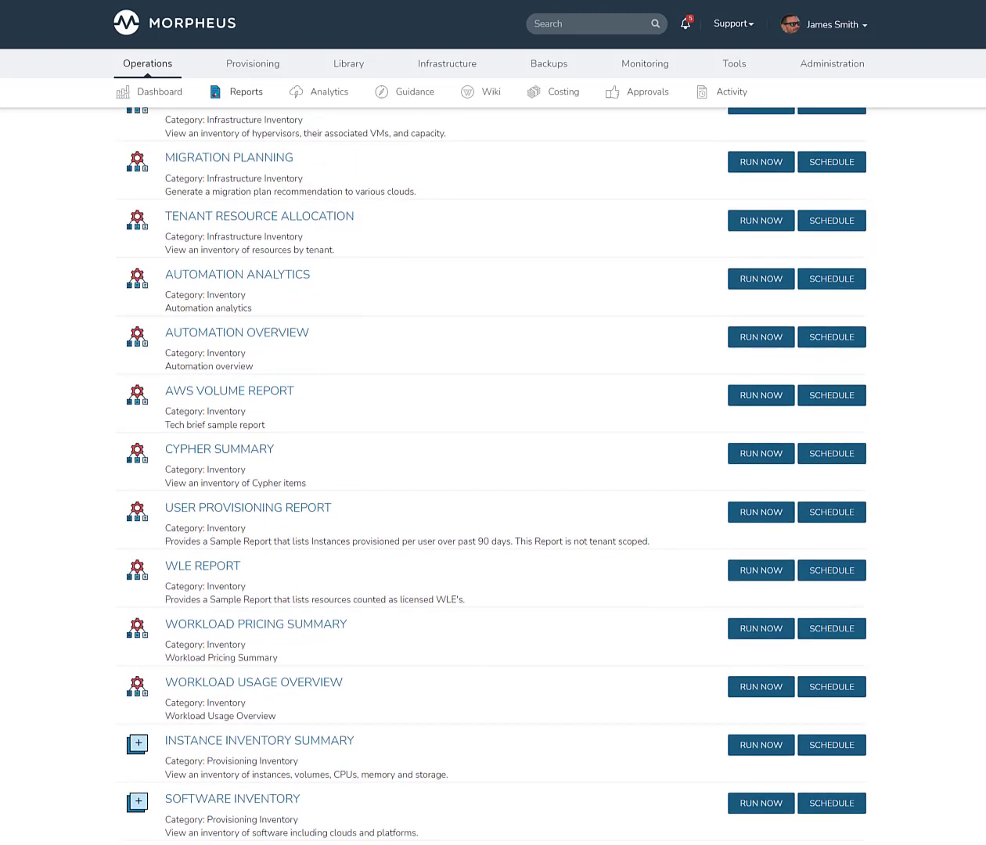
{"action": "scroll", "coordinate": [486, 470], "scroll_direction": "up", "scroll_amount": 5}
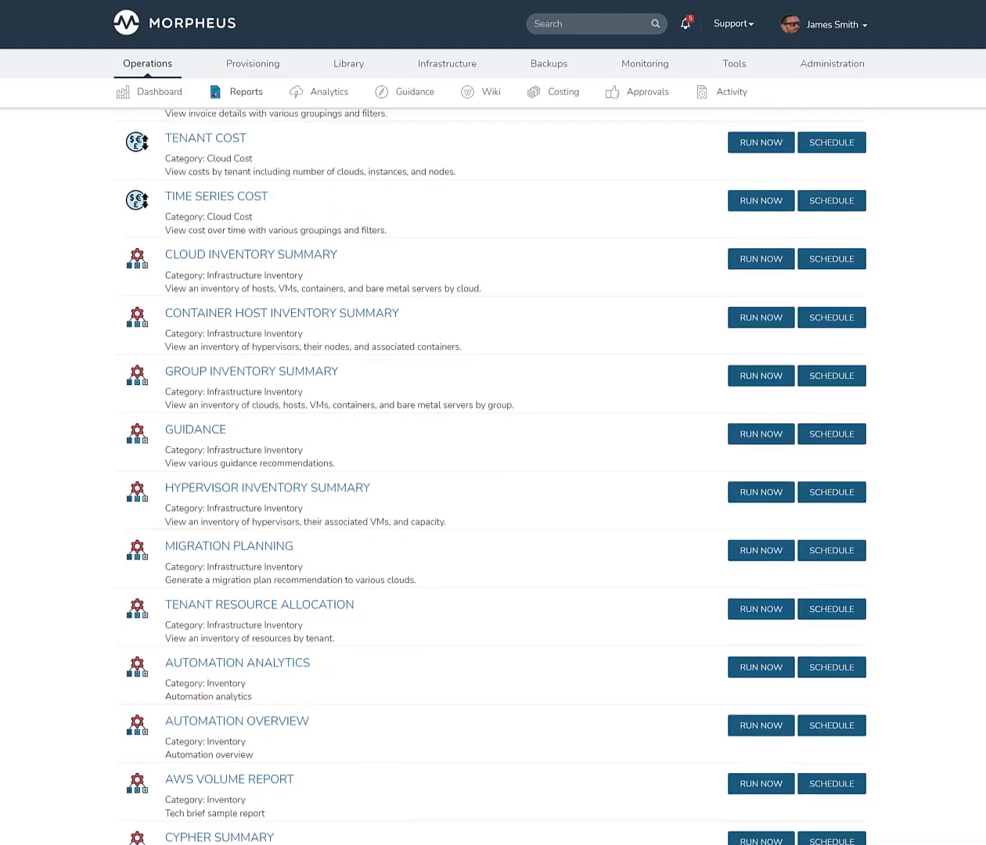
{"action": "scroll", "coordinate": [485, 469], "scroll_direction": "up", "scroll_amount": 3}
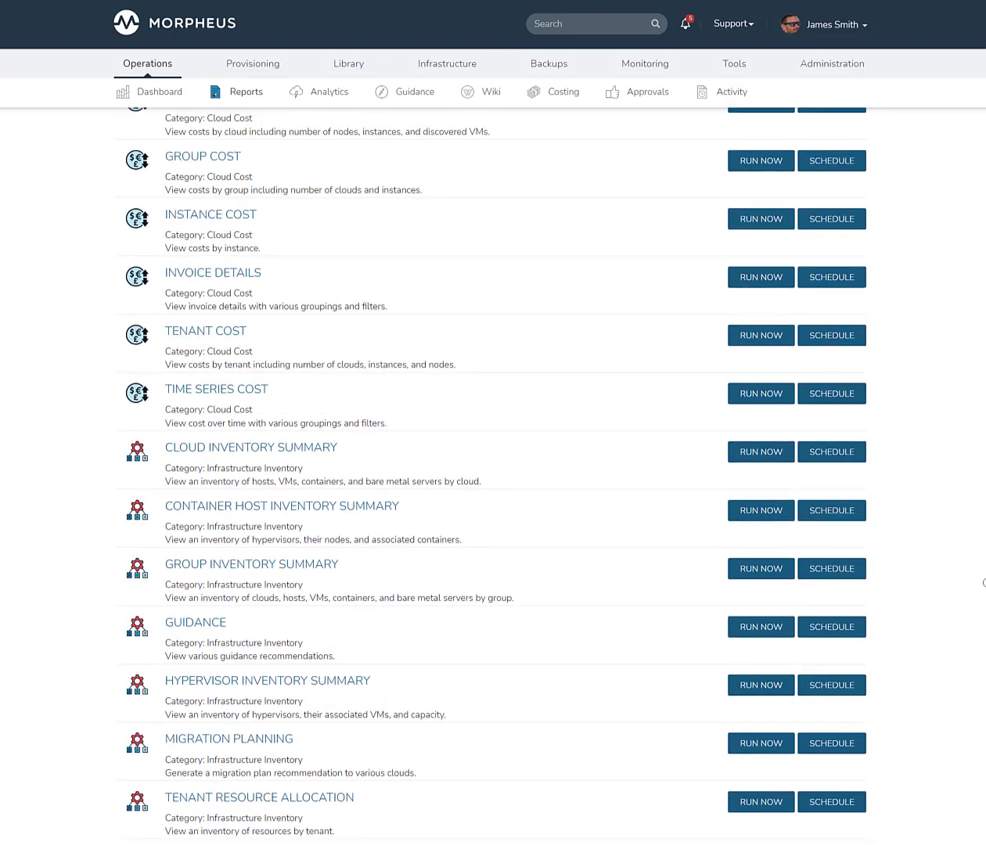
{"action": "scroll", "coordinate": [984, 583], "scroll_direction": "up", "scroll_amount": 11}
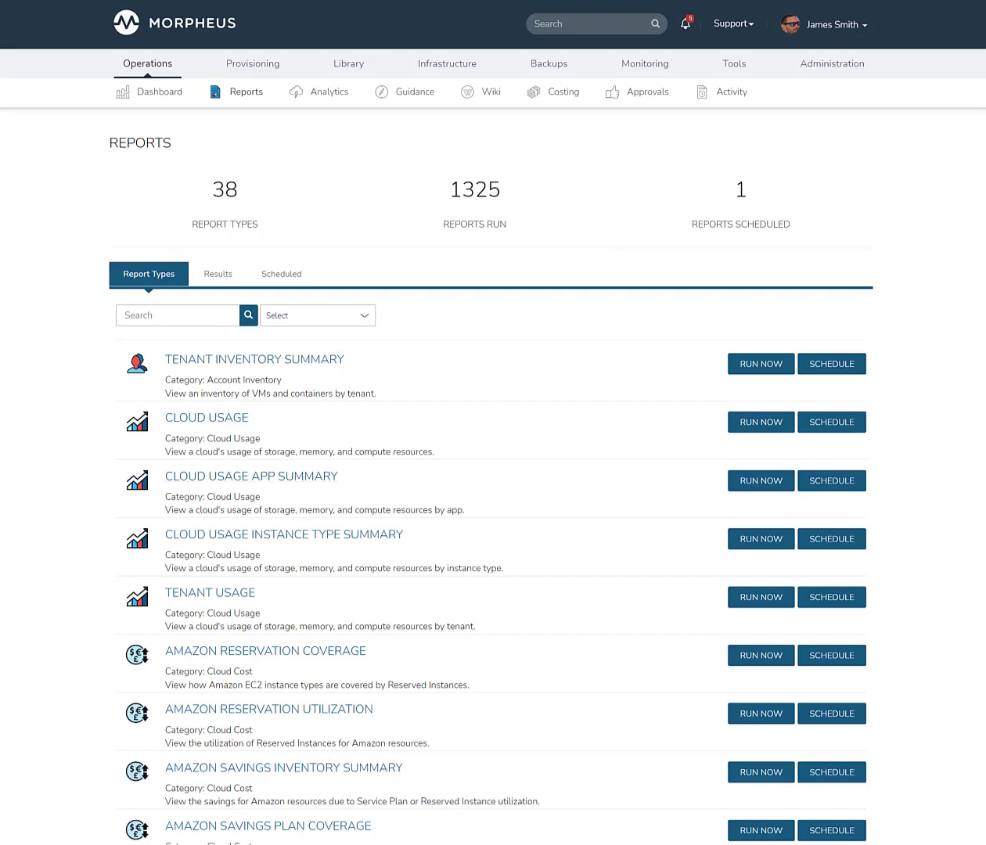
Open the cloud cost analysis in Analytics and check its group and cloud filter choices without applying any
{"action": "left_click", "coordinate": [326, 94]}
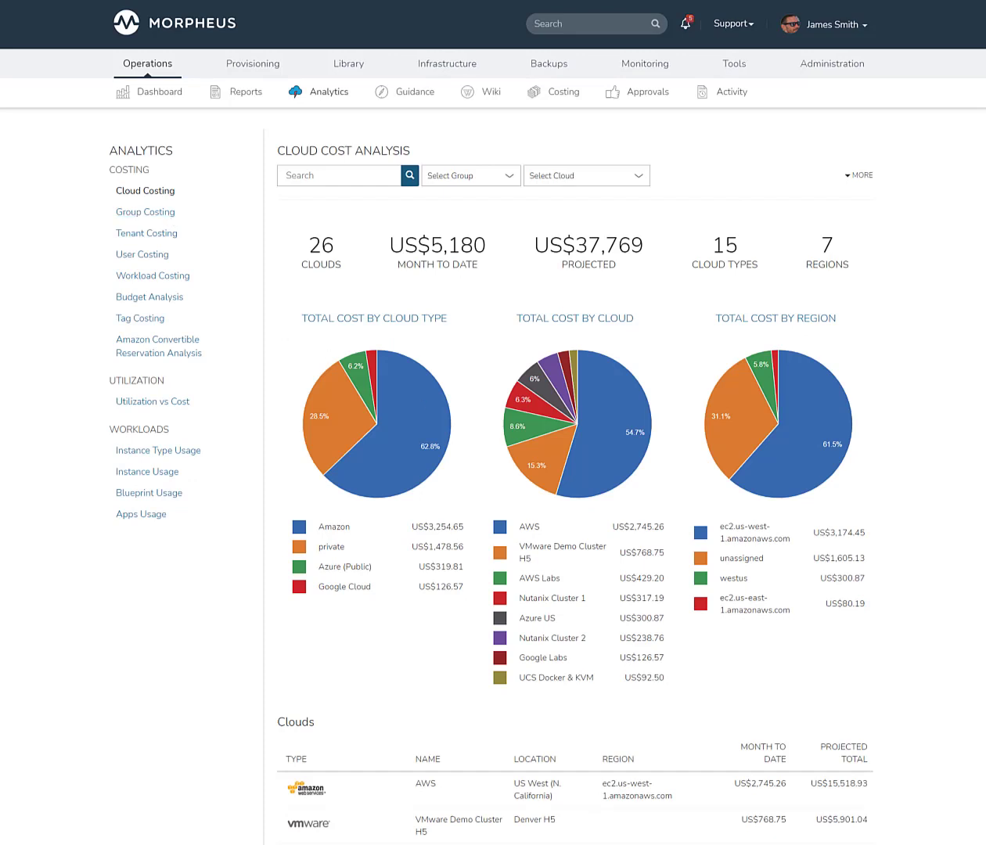
{"action": "mouse_move", "coordinate": [517, 429]}
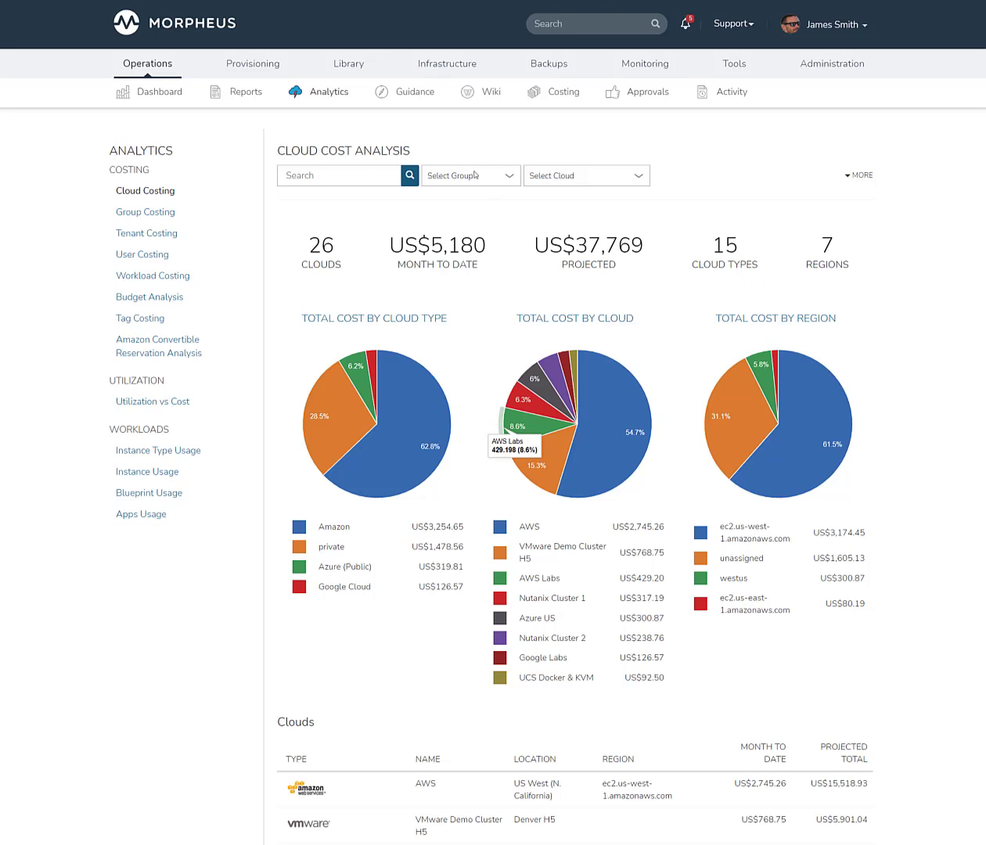
{"action": "left_click", "coordinate": [475, 174]}
{"action": "left_click", "coordinate": [540, 176]}
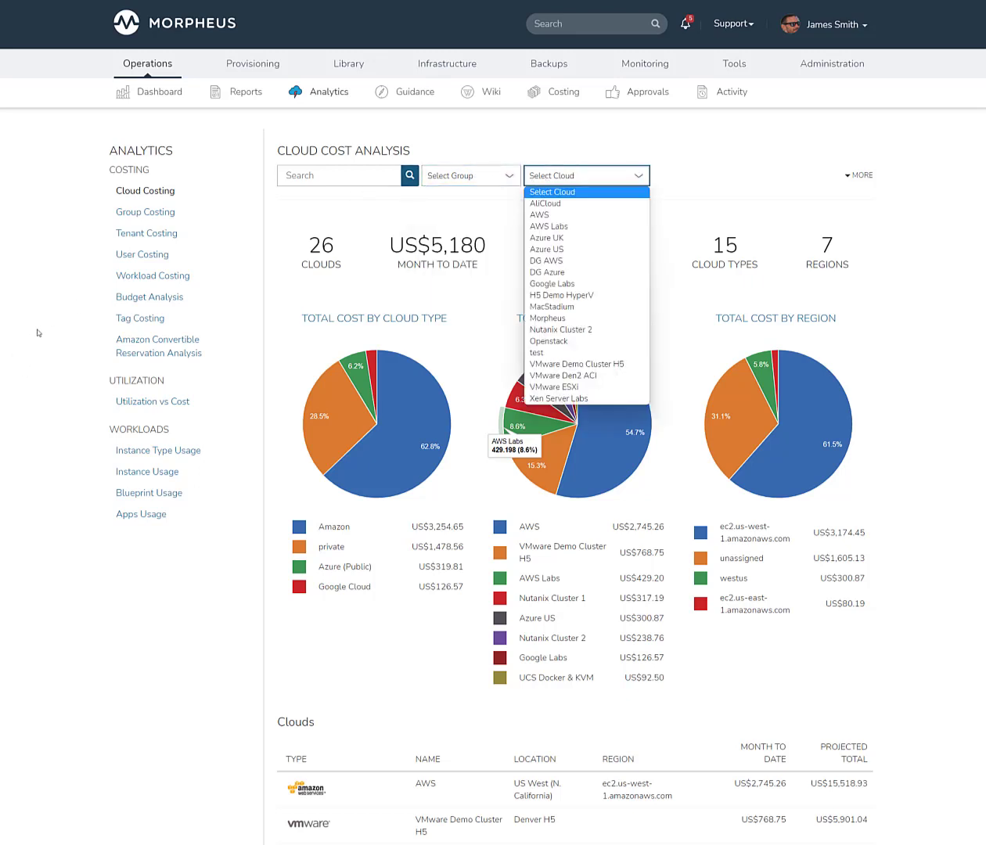
{"action": "left_click", "coordinate": [48, 613]}
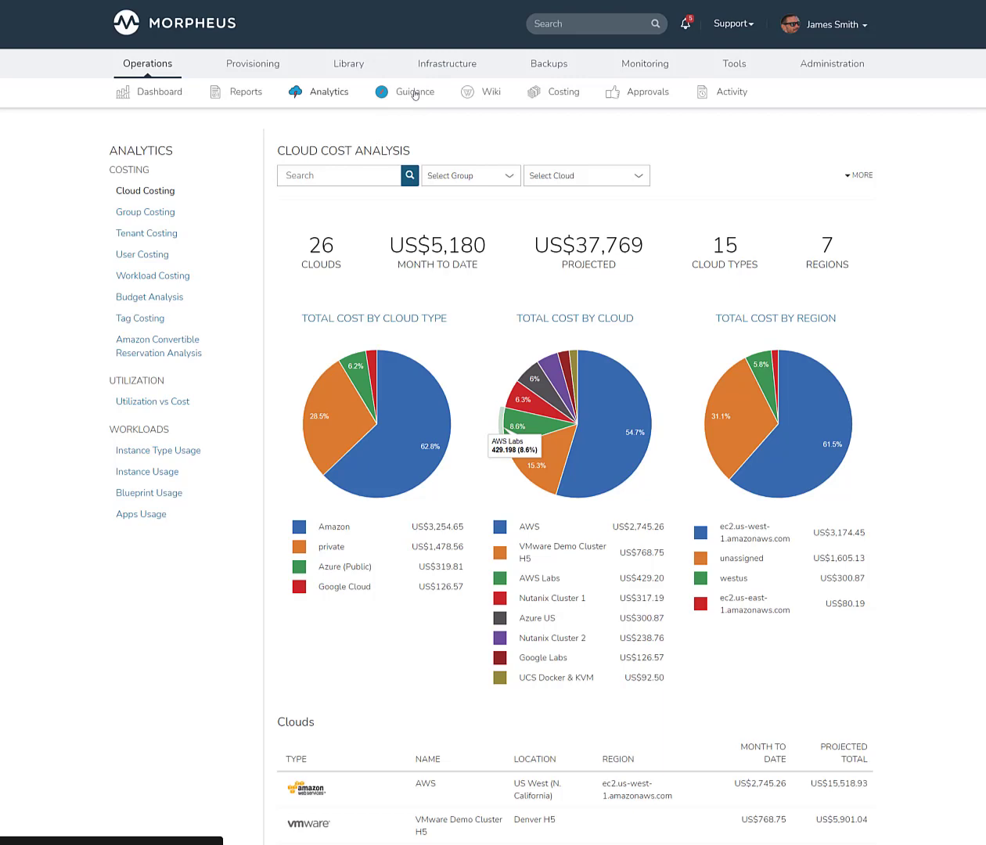
Open the Guidance recommendations and review the KG-OpenStackUssuri2 memory resize details, highlighting its current memory usage, without executing the resize
{"action": "left_click", "coordinate": [415, 93]}
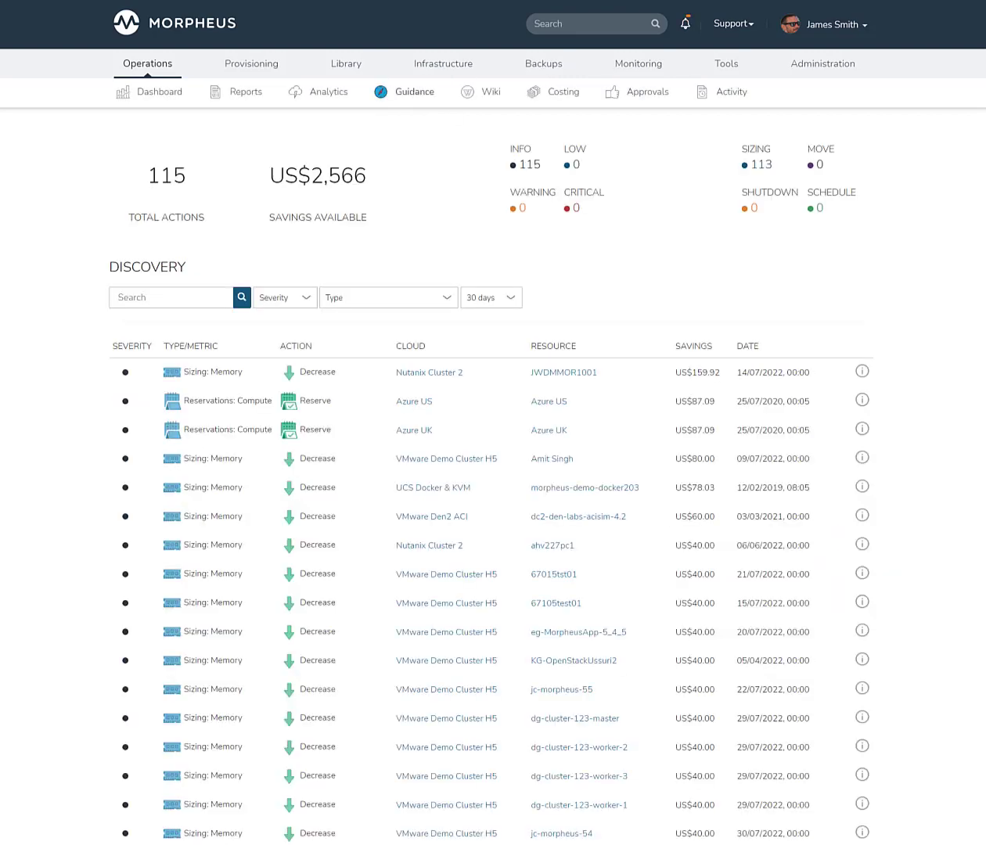
{"action": "scroll", "coordinate": [494, 469], "scroll_direction": "down", "scroll_amount": 1}
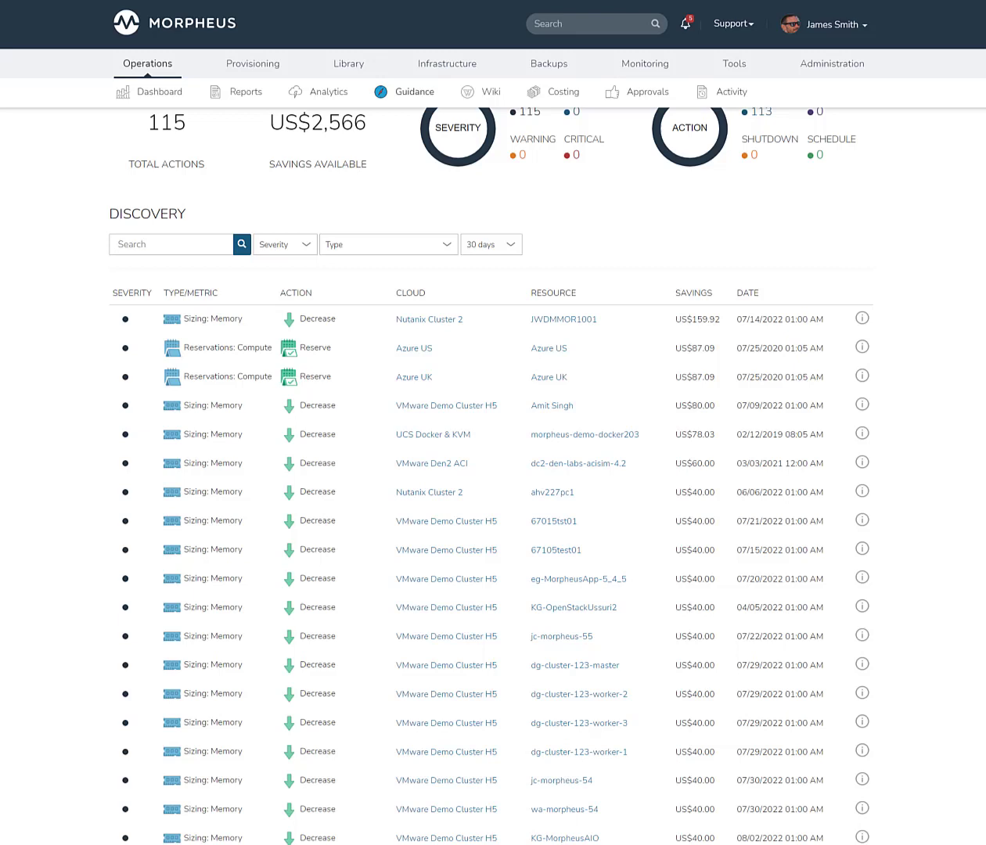
{"action": "scroll", "coordinate": [909, 572], "scroll_direction": "down", "scroll_amount": 1}
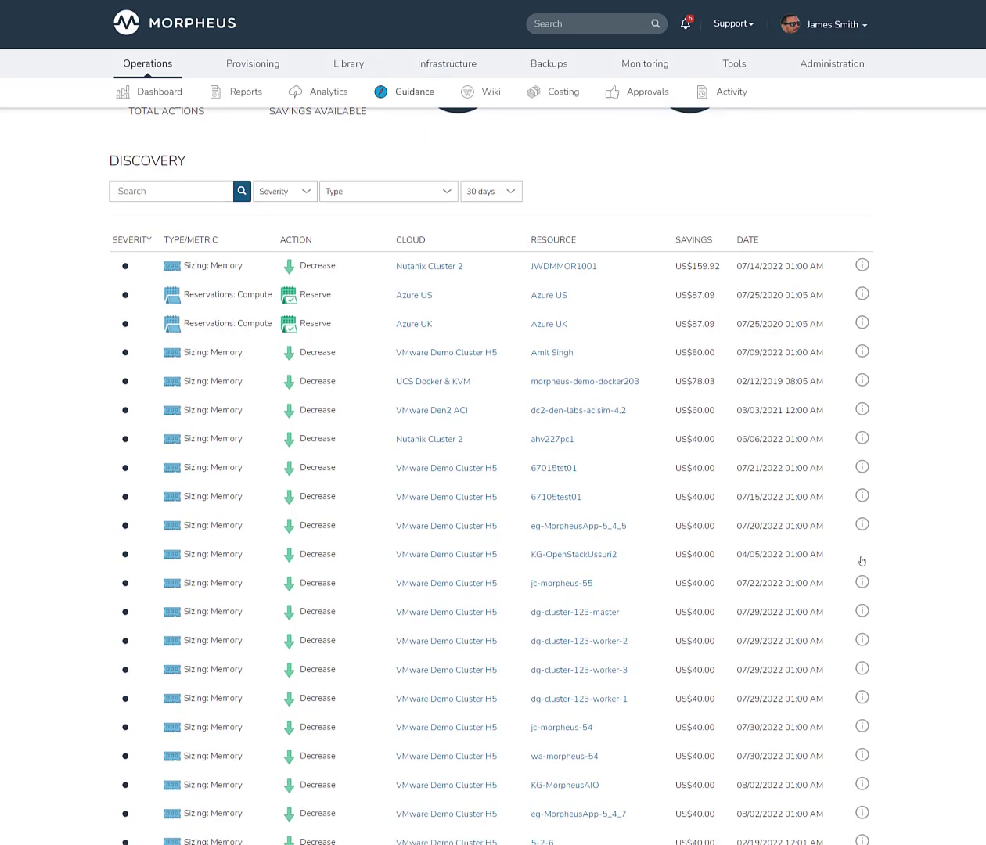
{"action": "left_click", "coordinate": [862, 557]}
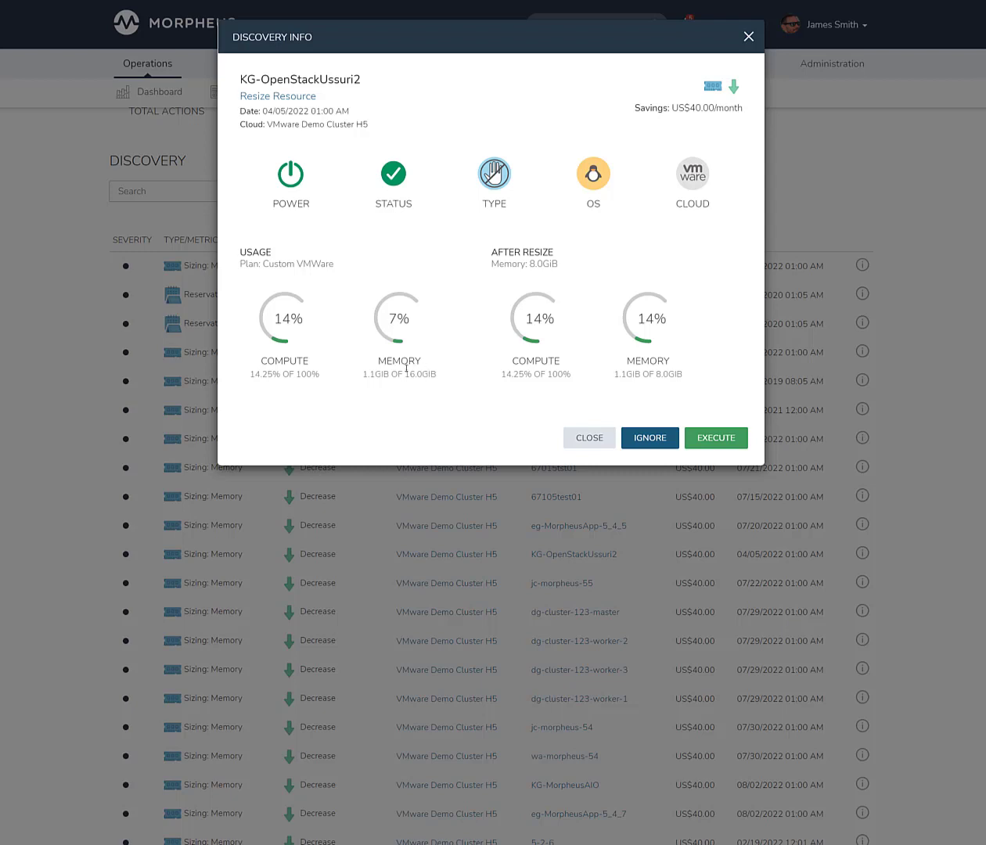
{"action": "left_click_drag", "start_coordinate": [404, 373], "coordinate": [449, 376]}
{"action": "left_click", "coordinate": [748, 36]}
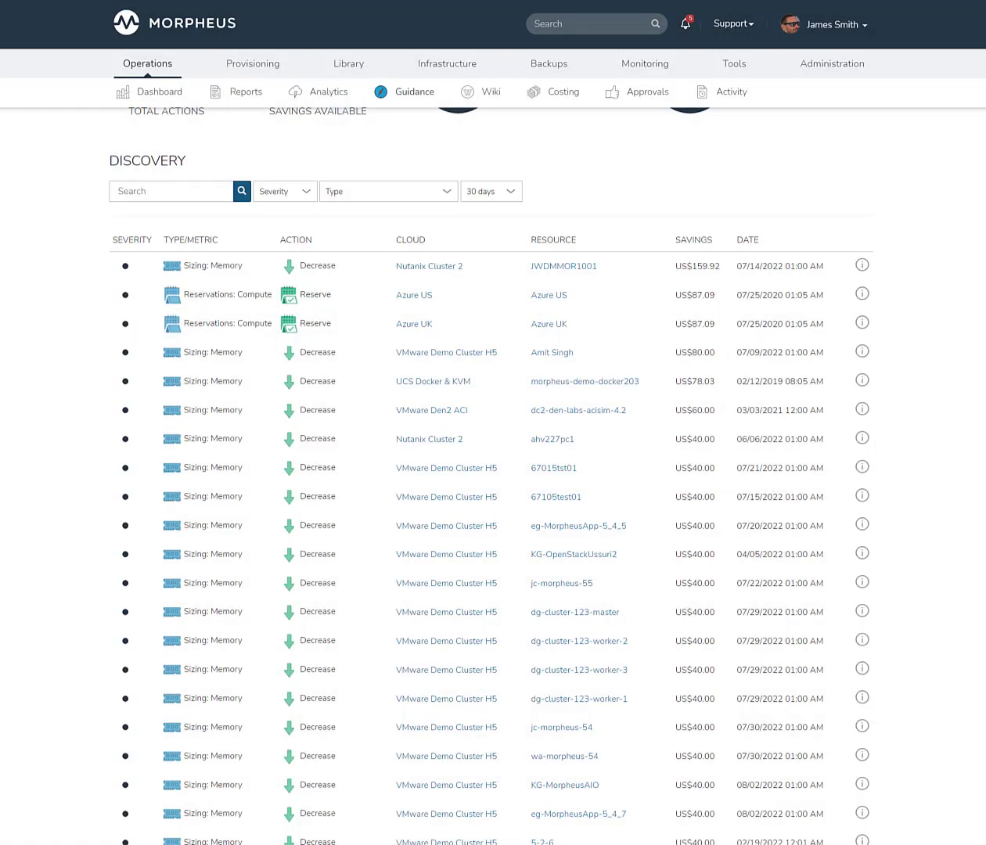
Check the guidance type filter's options, and review the wa-node1 CPU sizing recommendation on page 3 without executing it
{"action": "left_click", "coordinate": [384, 190]}
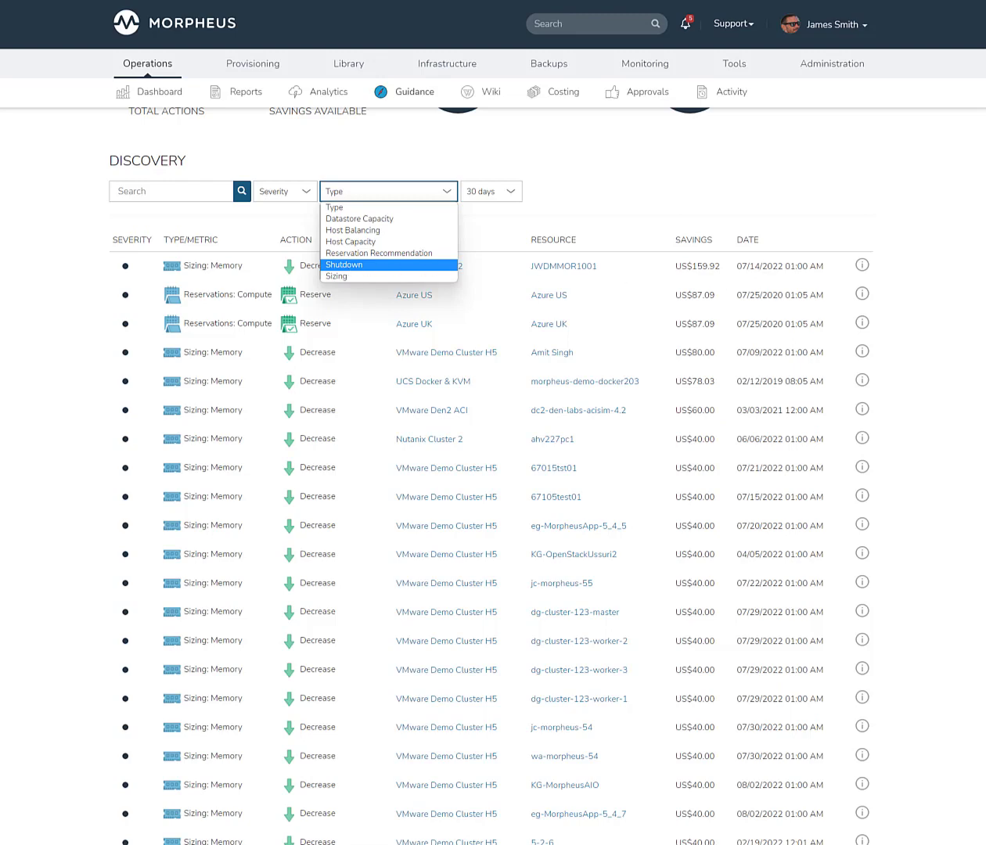
{"action": "key", "text": "Escape"}
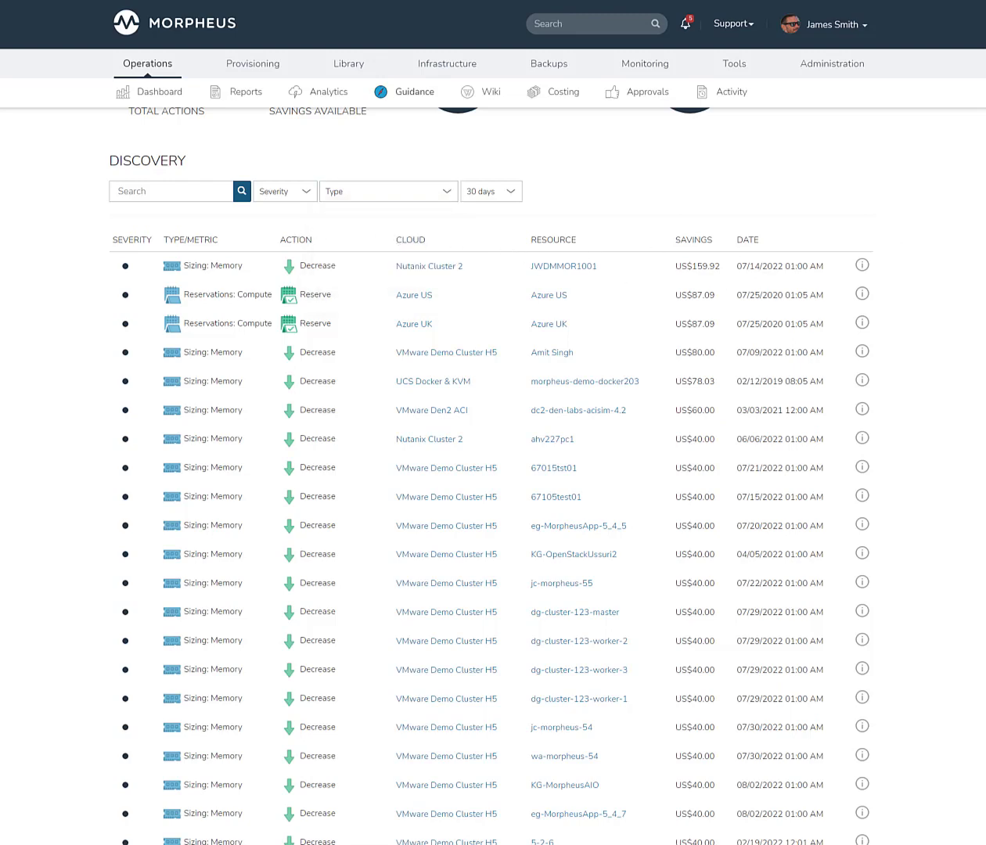
{"action": "scroll", "coordinate": [493, 469], "scroll_direction": "down", "scroll_amount": 15}
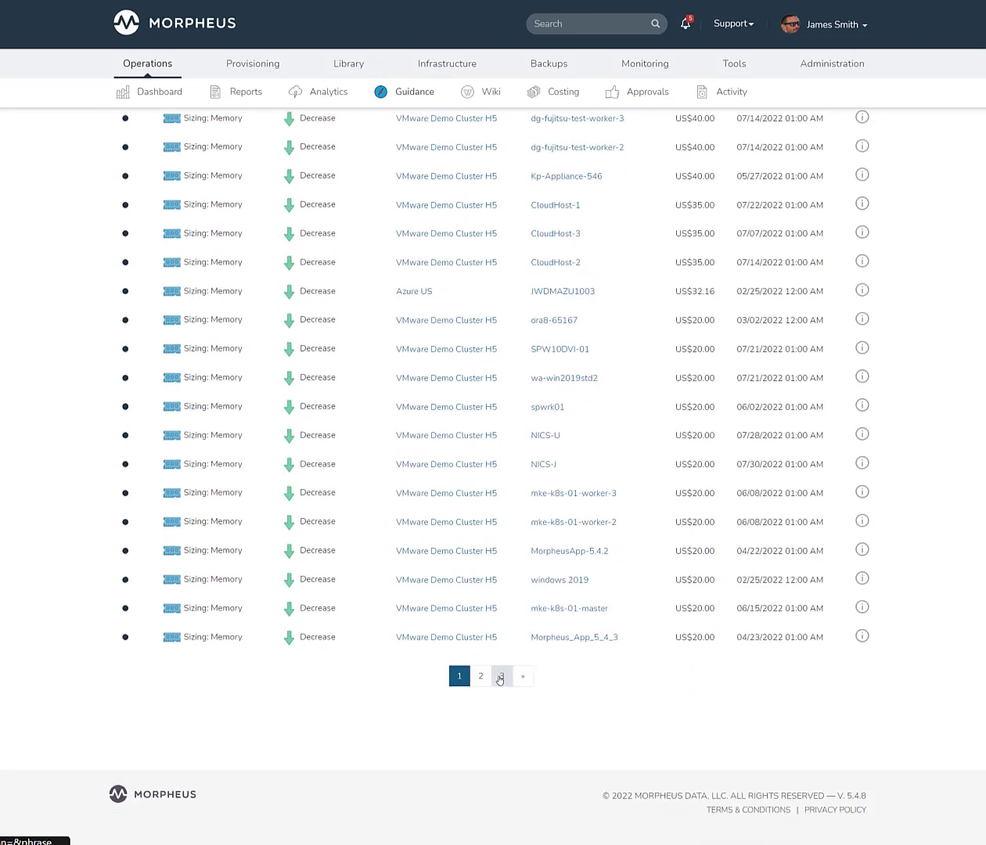
{"action": "left_click", "coordinate": [500, 676]}
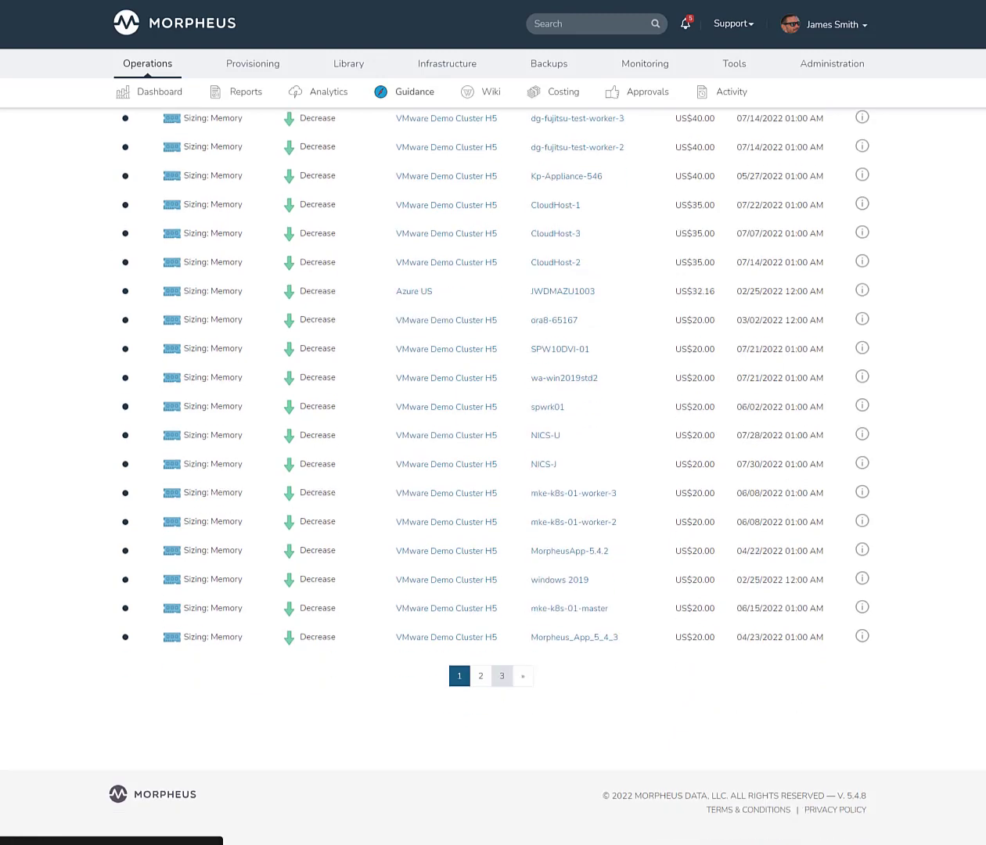
{"action": "scroll", "coordinate": [493, 470], "scroll_direction": "down", "scroll_amount": 1}
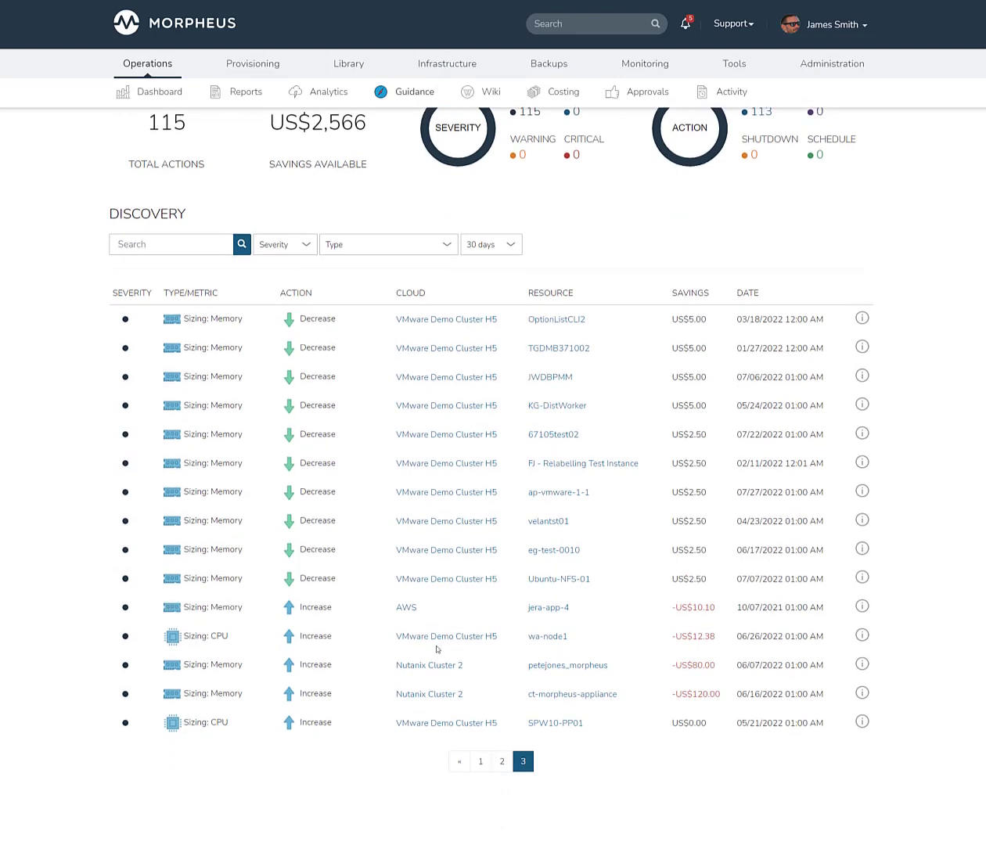
{"action": "left_click", "coordinate": [862, 637]}
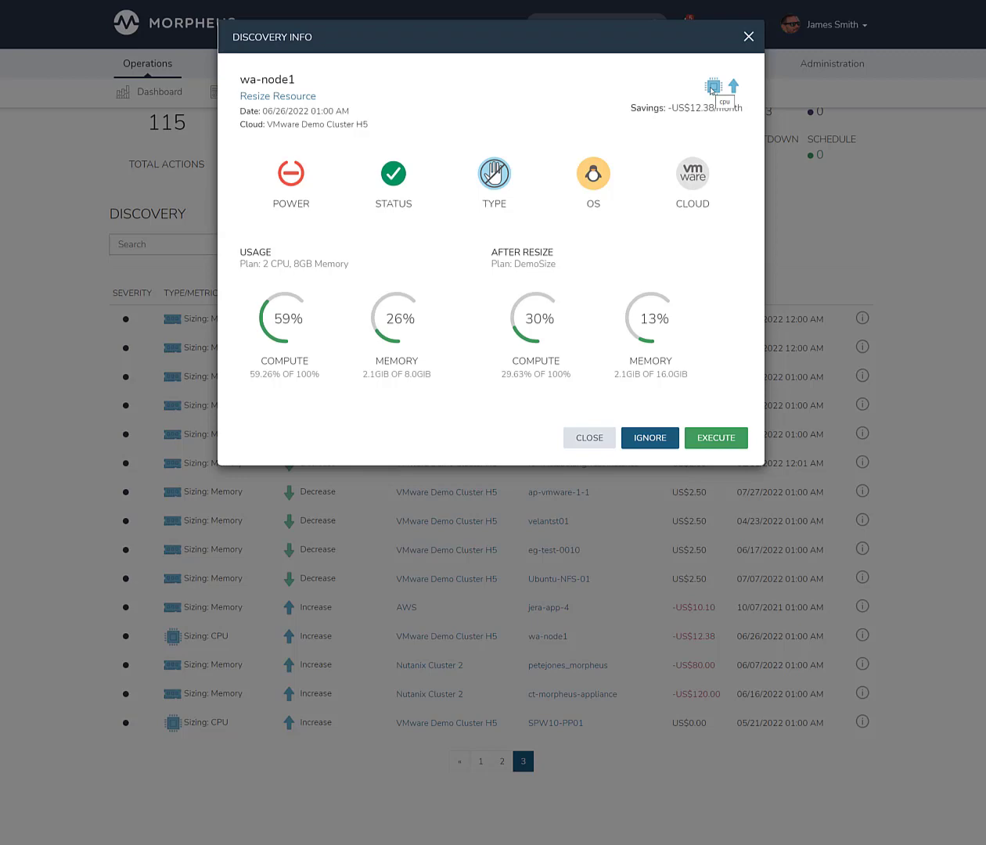
{"action": "left_click", "coordinate": [977, 284]}
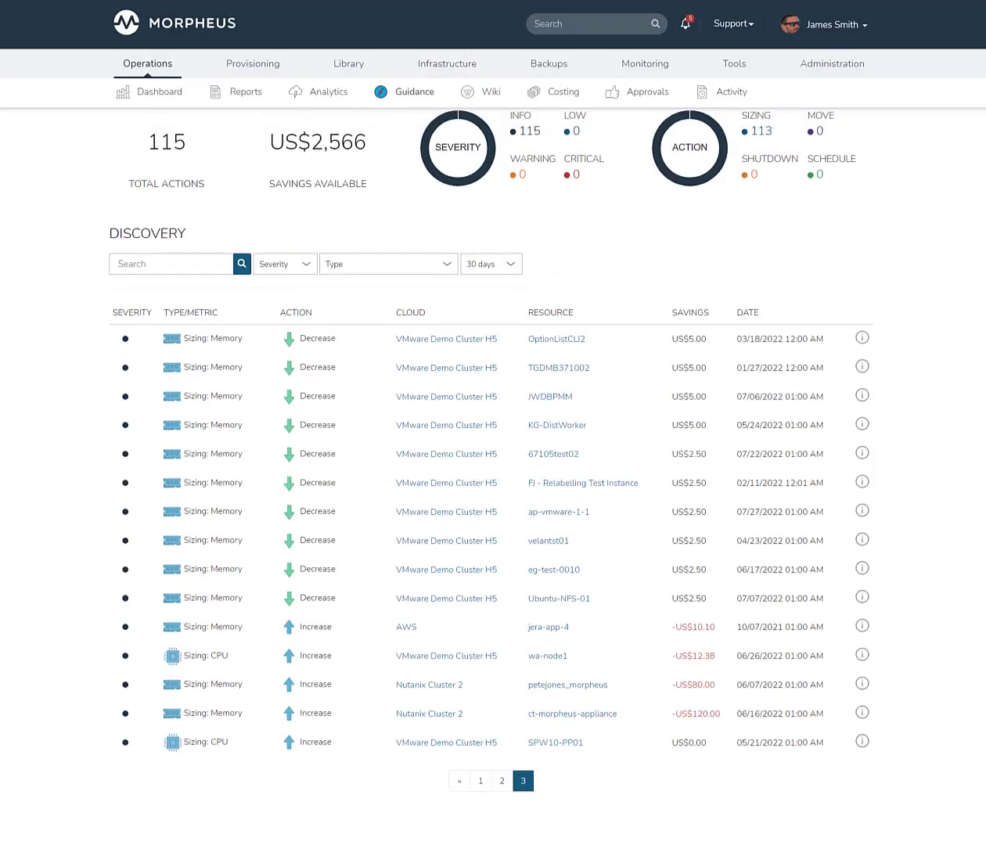